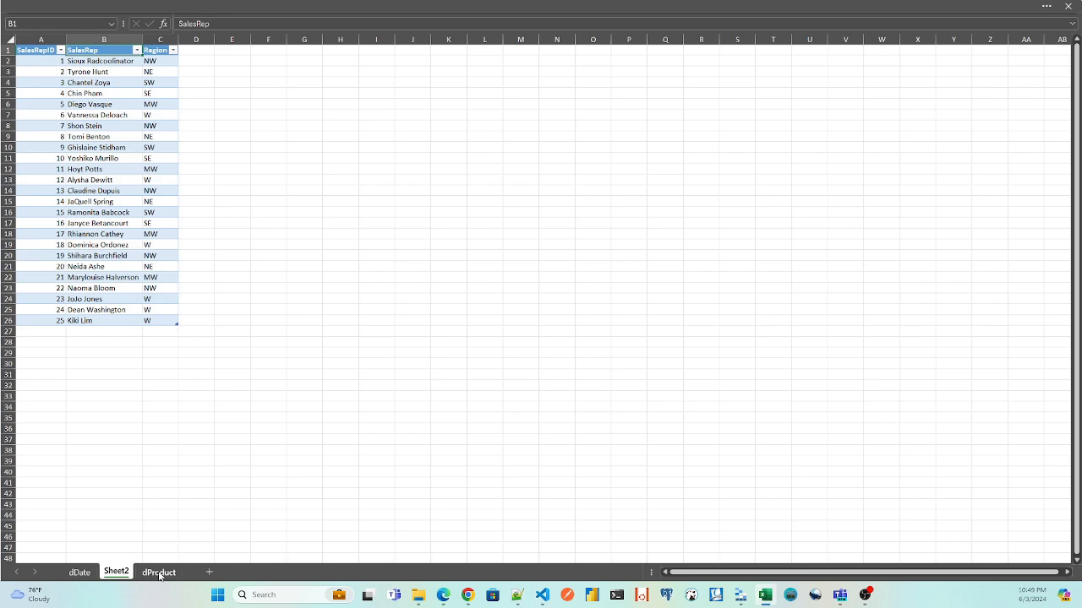
Step: View the dProduct sheet's product table and close the dimensions workbook
click(160, 575)
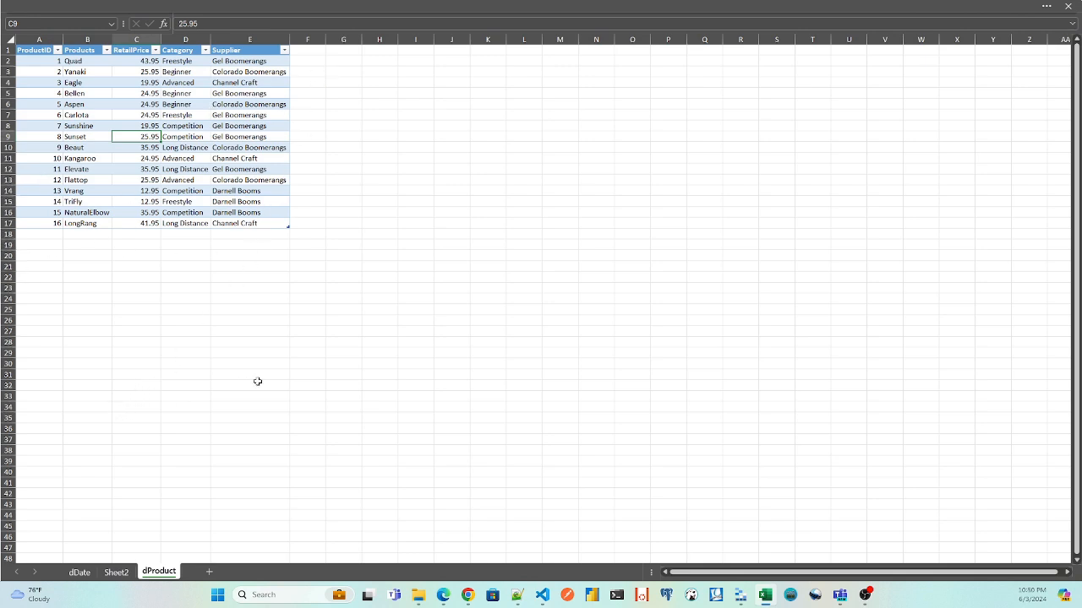
click(1069, 7)
click(1069, 6)
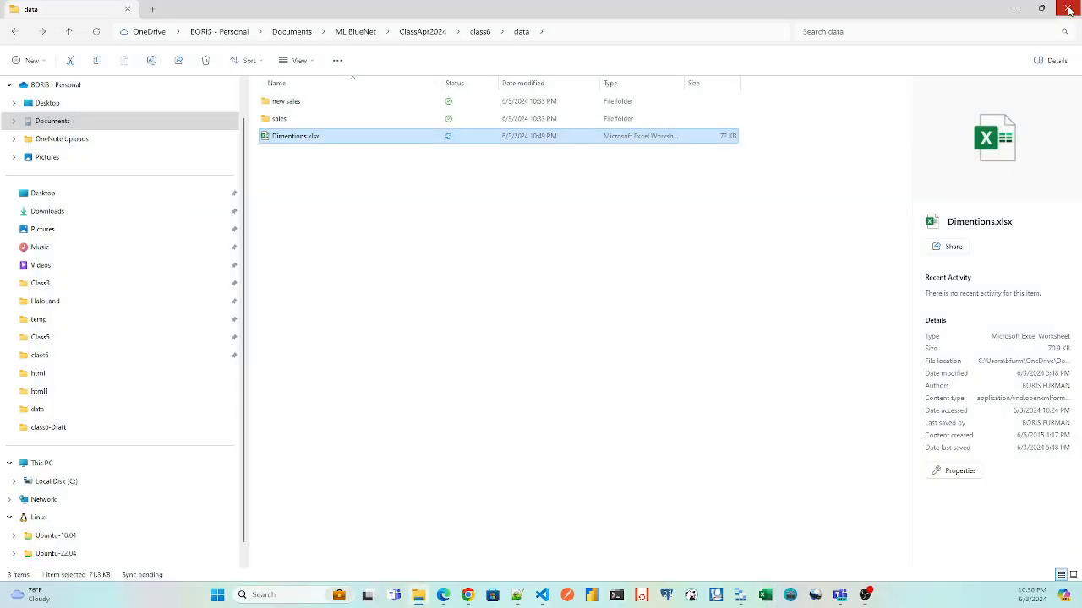
Step: Open Sales2017.csv from the sales folder
click(278, 120)
double_click(279, 120)
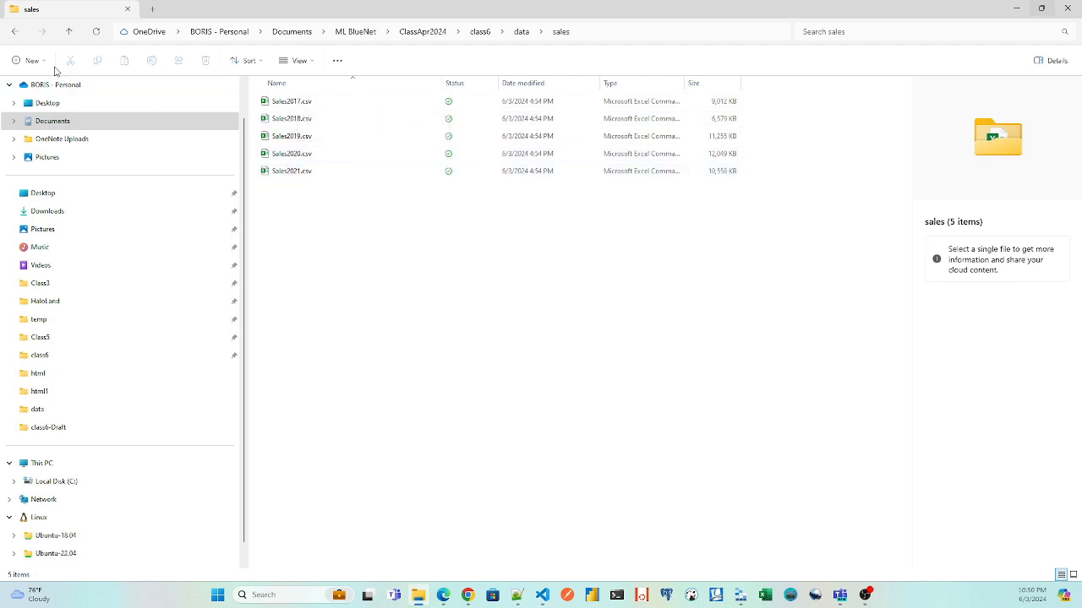
double_click(287, 102)
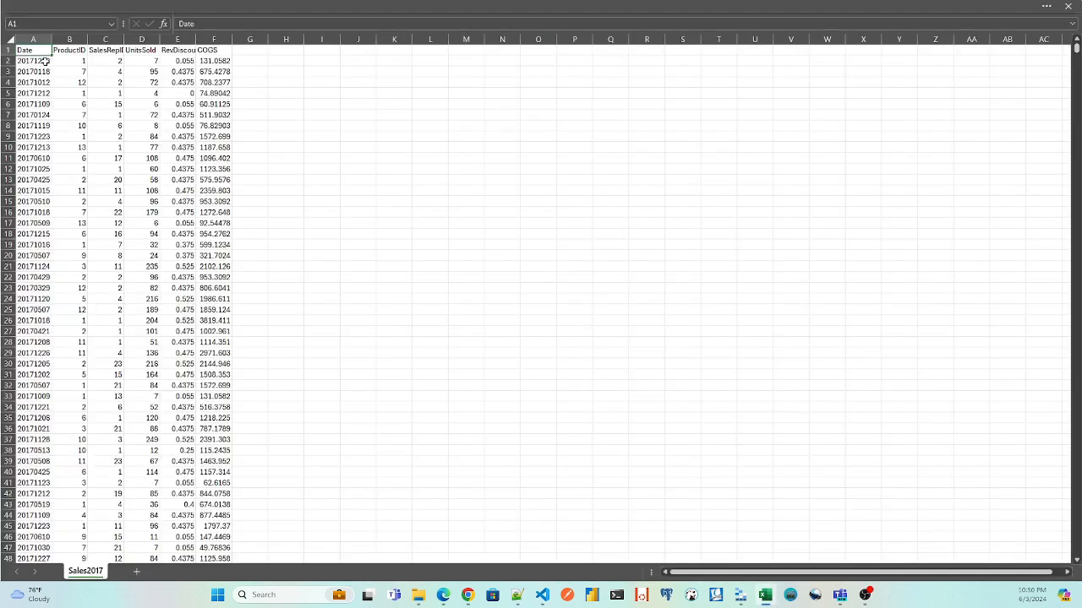
Step: Examine the column headers of the Sales2017 data from Date through COGS, returning to cell A1
key(Right)
key(Right)
key(Right)
key(Right)
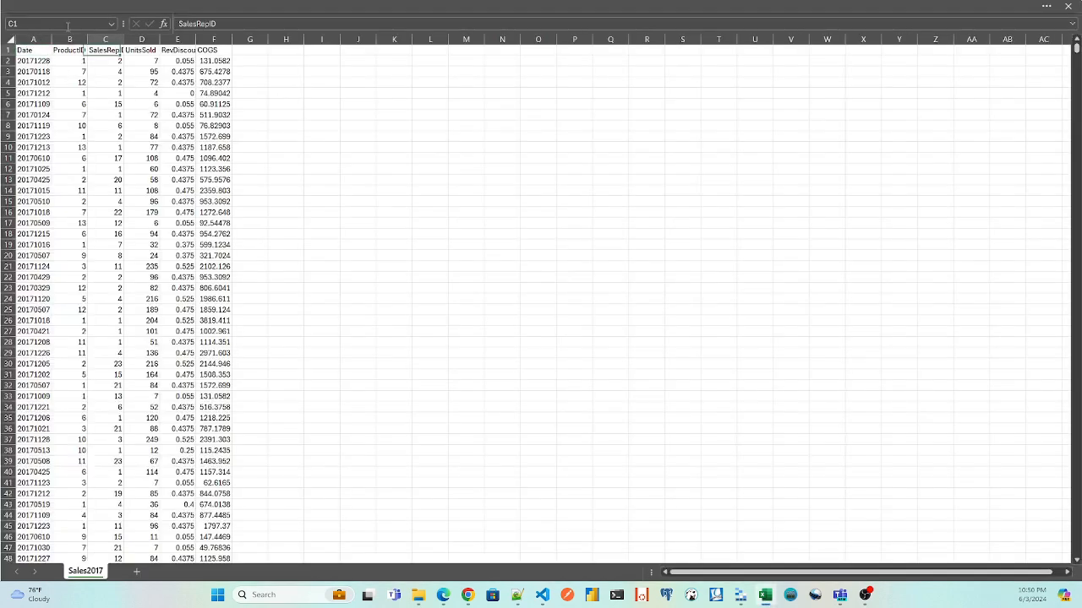
key(Right)
key(Left)
key(Left)
key(Left)
key(Left)
key(Left)
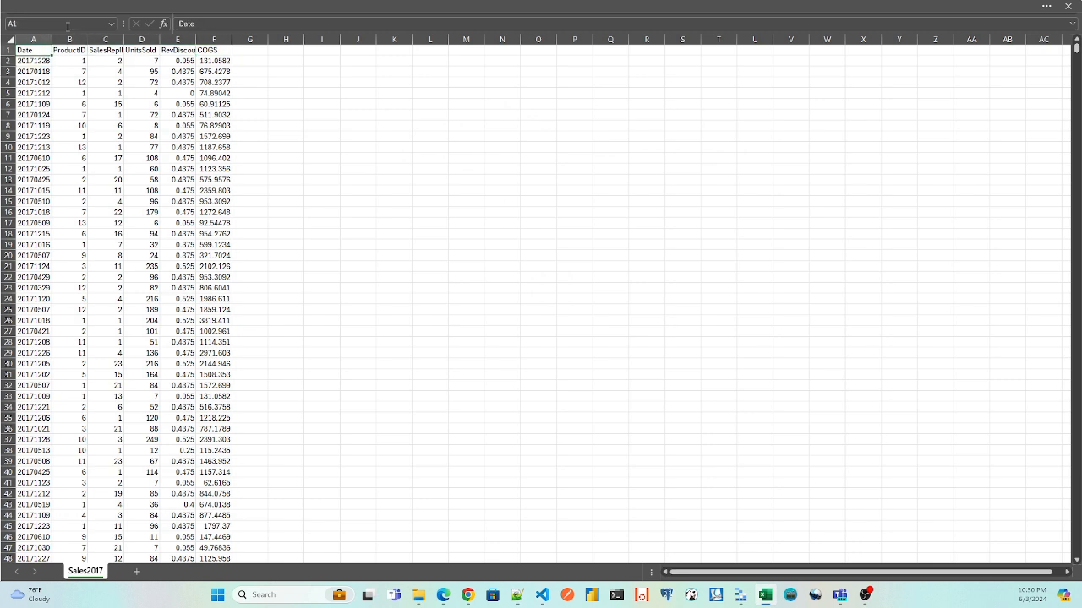
Step: Go to the last data row of the Date column and close the Sales2017 file
key(Down)
key(ctrl+Down)
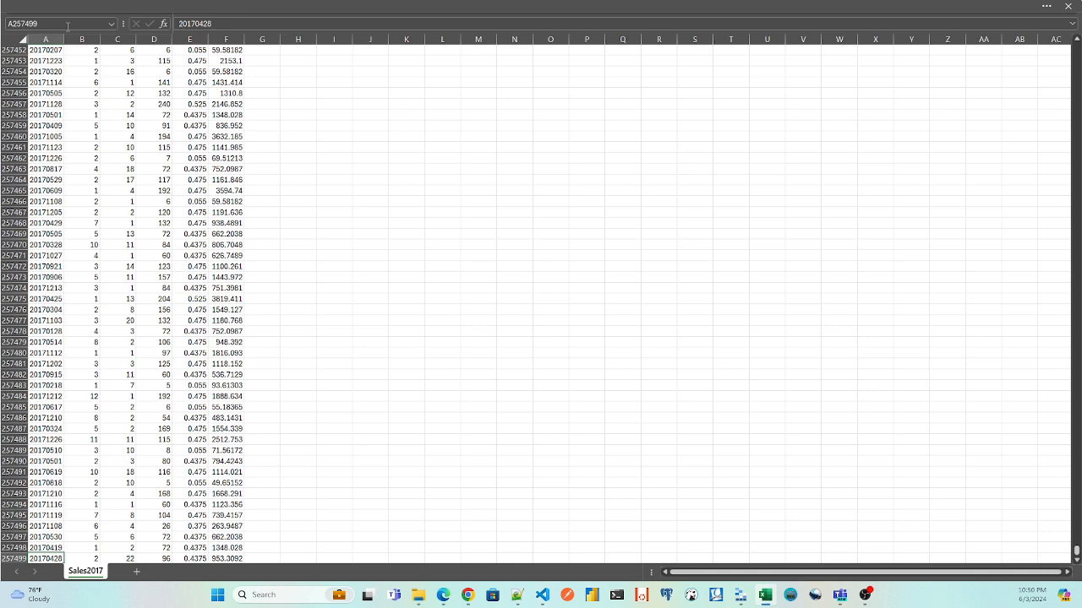
click(1068, 7)
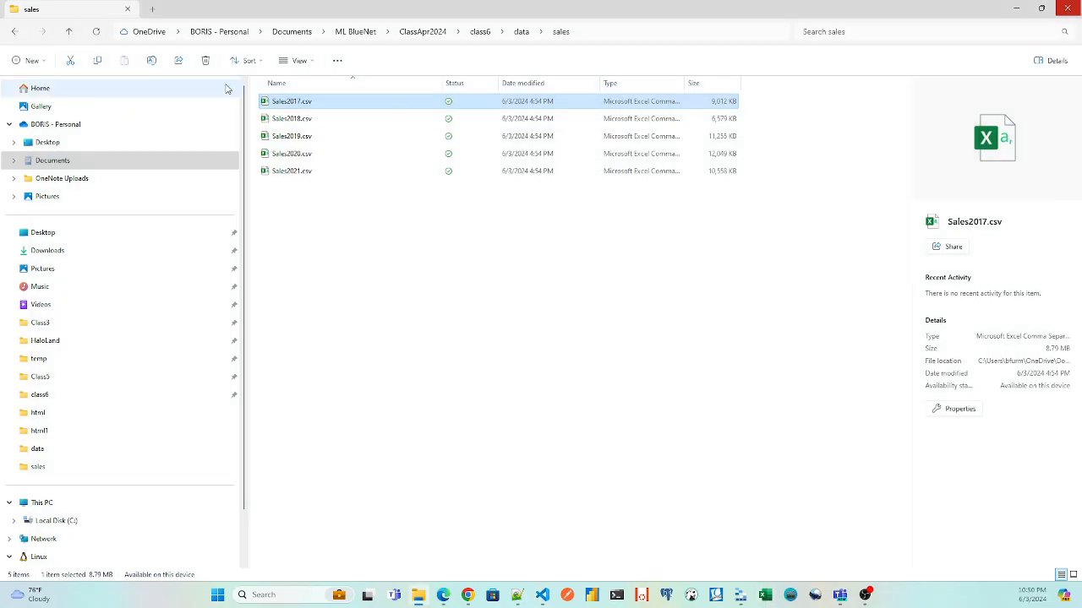
Step: Create a new Excel workbook named BoomerangSales.xlsx in the class6 folder
click(14, 34)
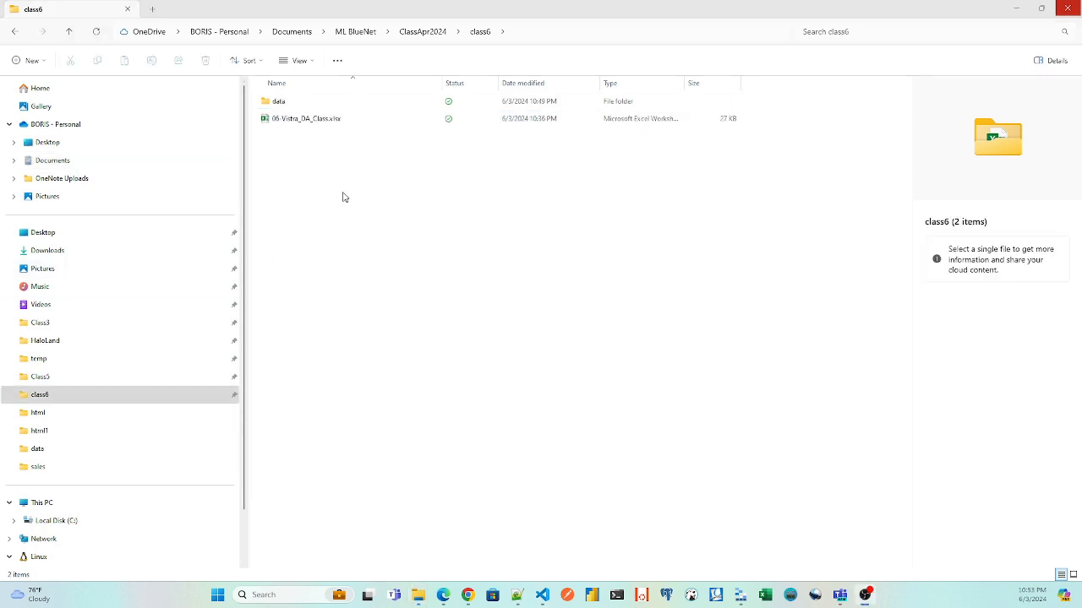
right_click(307, 144)
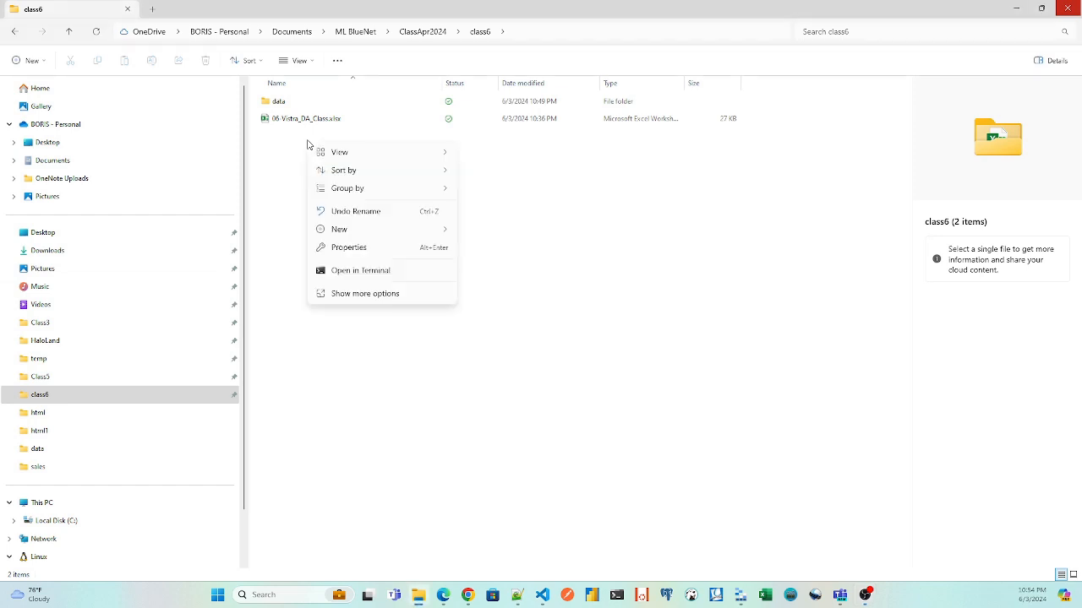
mouse_move(378, 238)
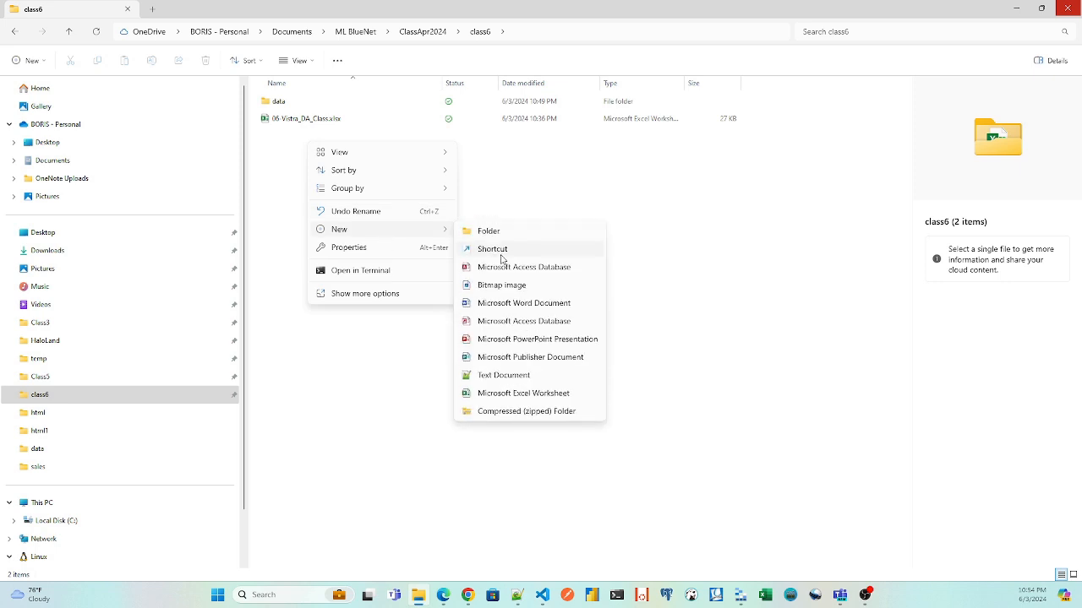
click(510, 396)
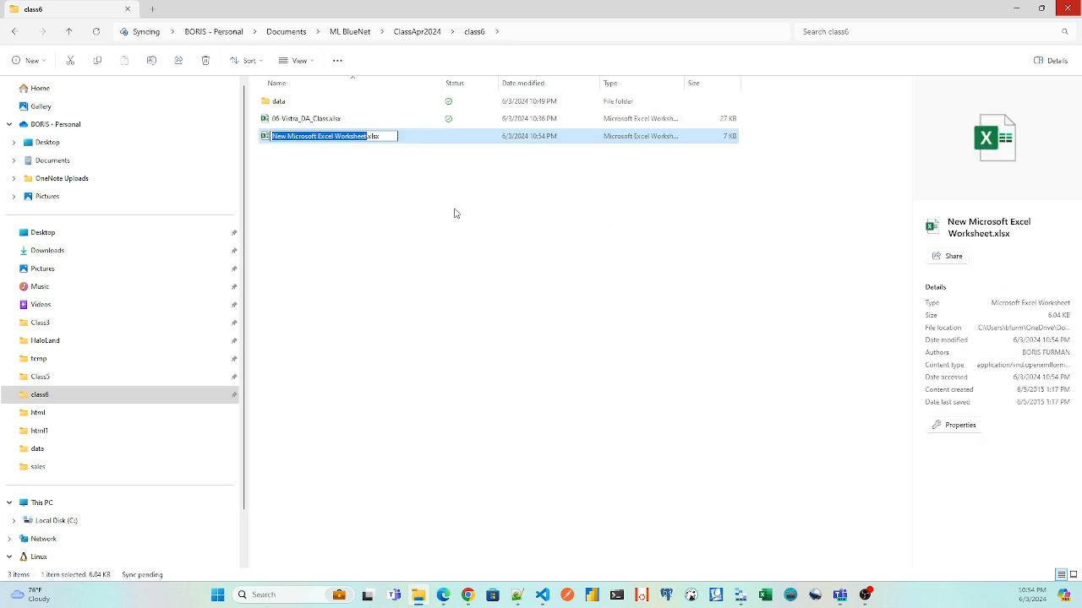
key(BackSpace)
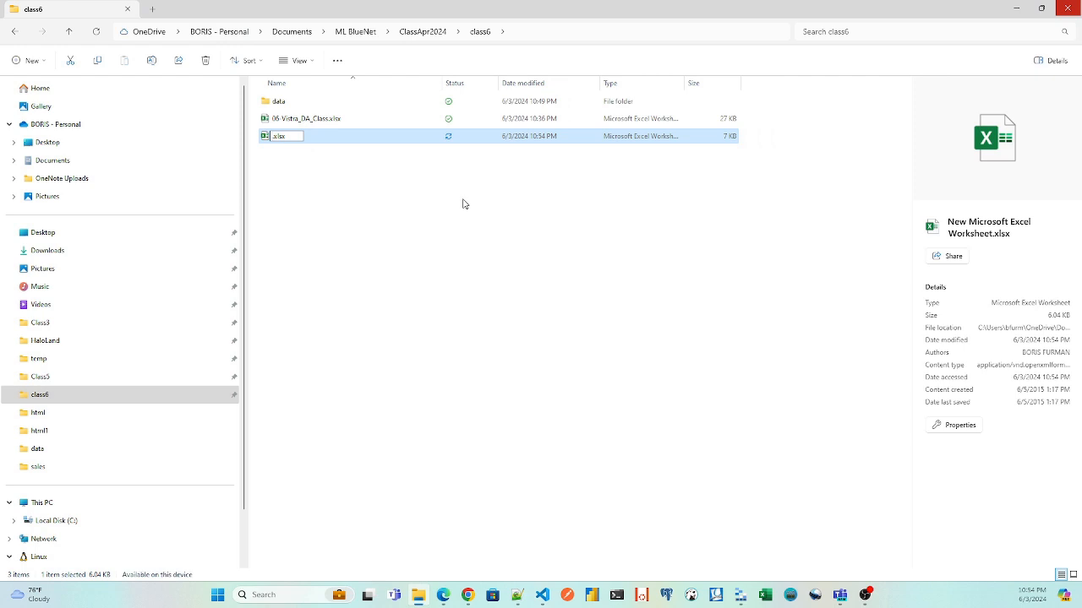
text(BoomerangSales)
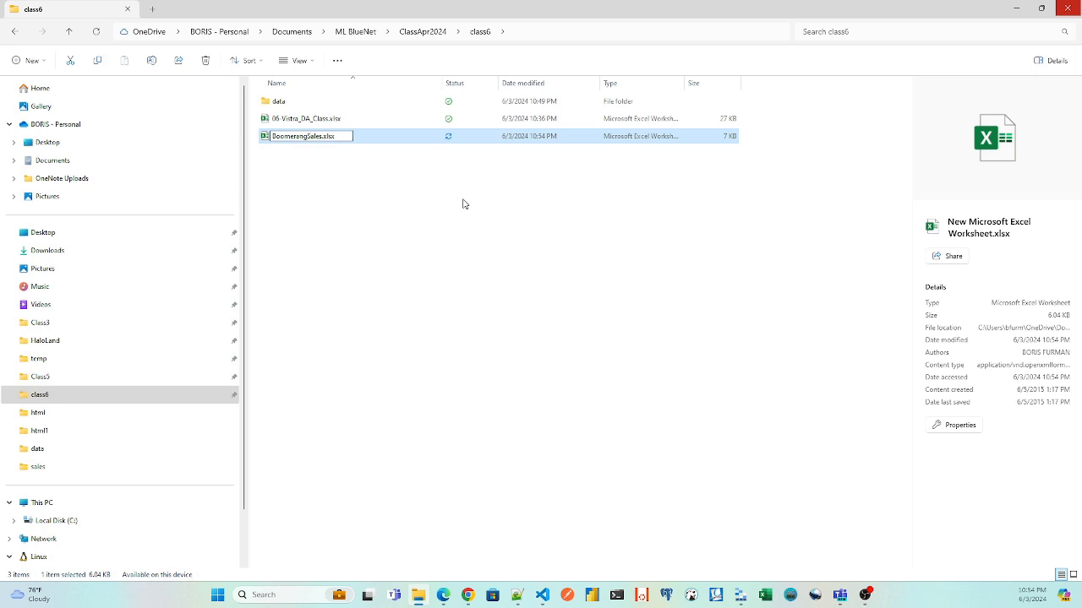
key(Return)
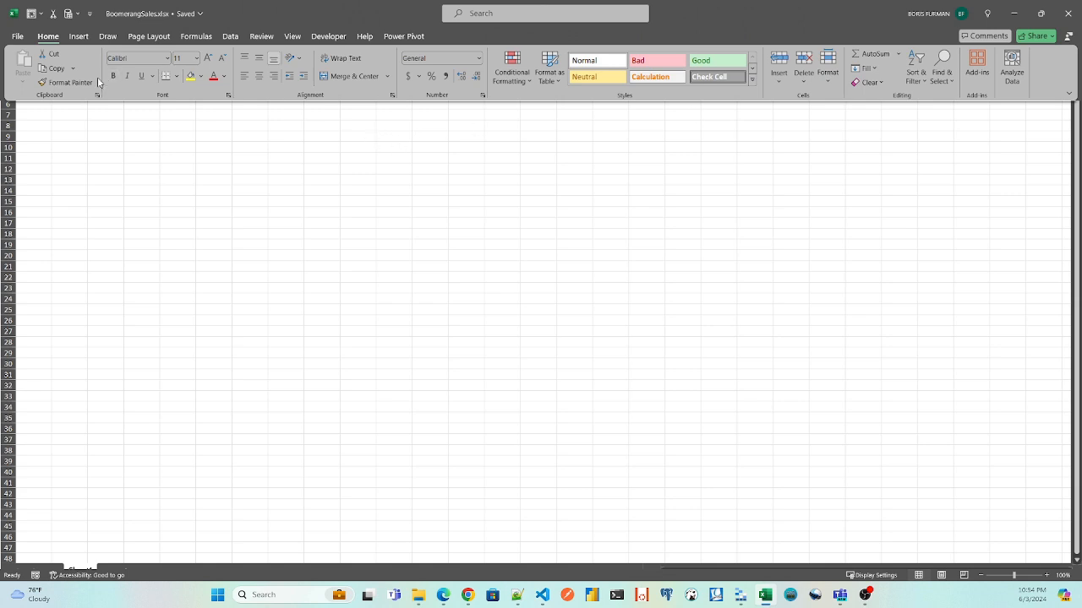
Step: Import data from the Excel workbook Dimentions.xlsx in the class6 data folder into BoomerangSales
click(230, 38)
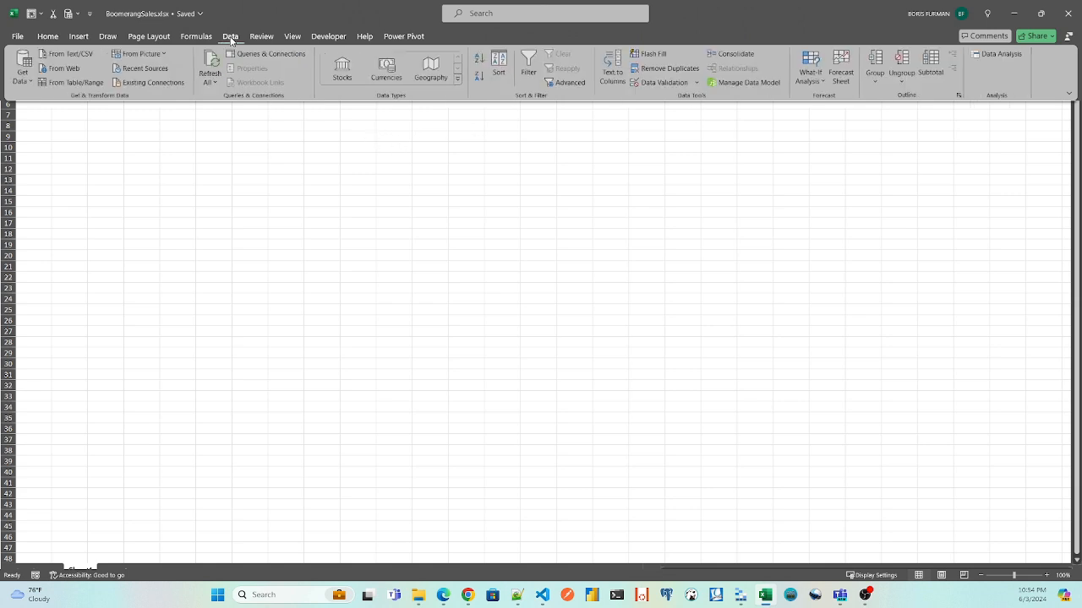
click(28, 81)
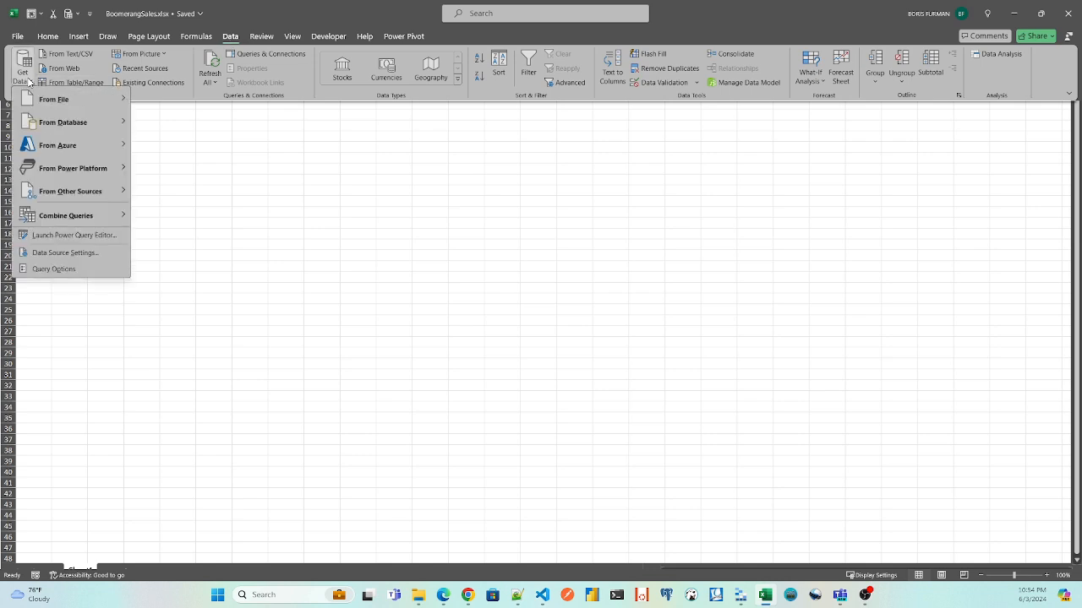
mouse_move(101, 104)
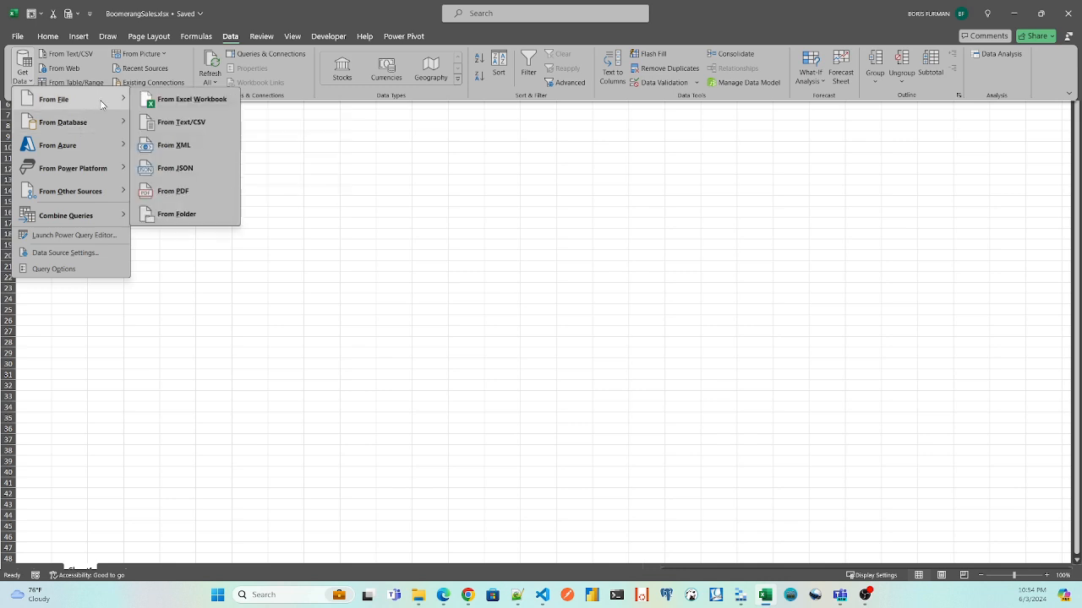
click(170, 104)
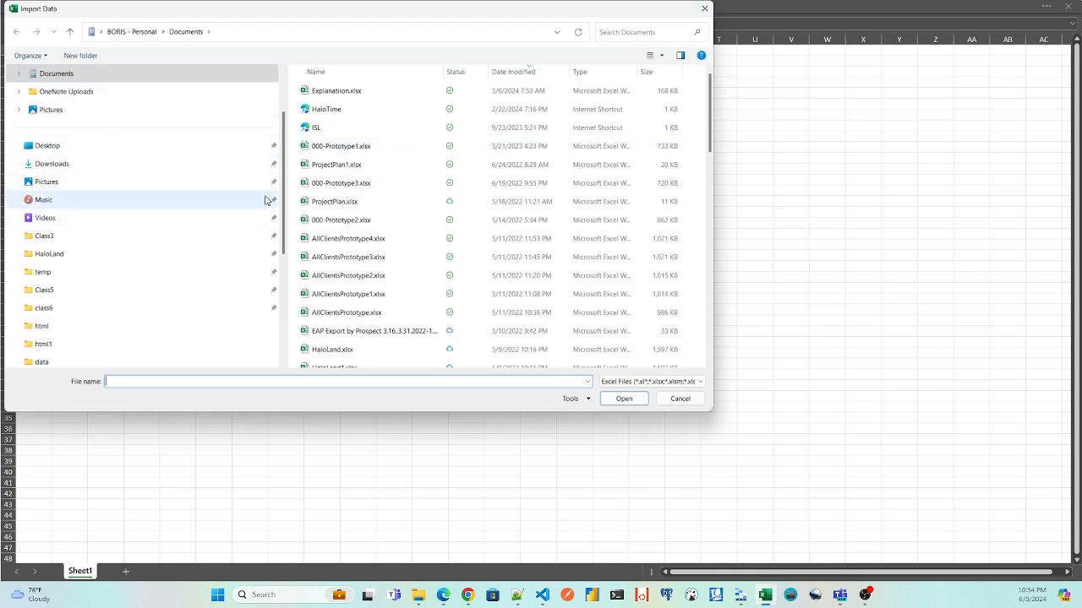
click(40, 309)
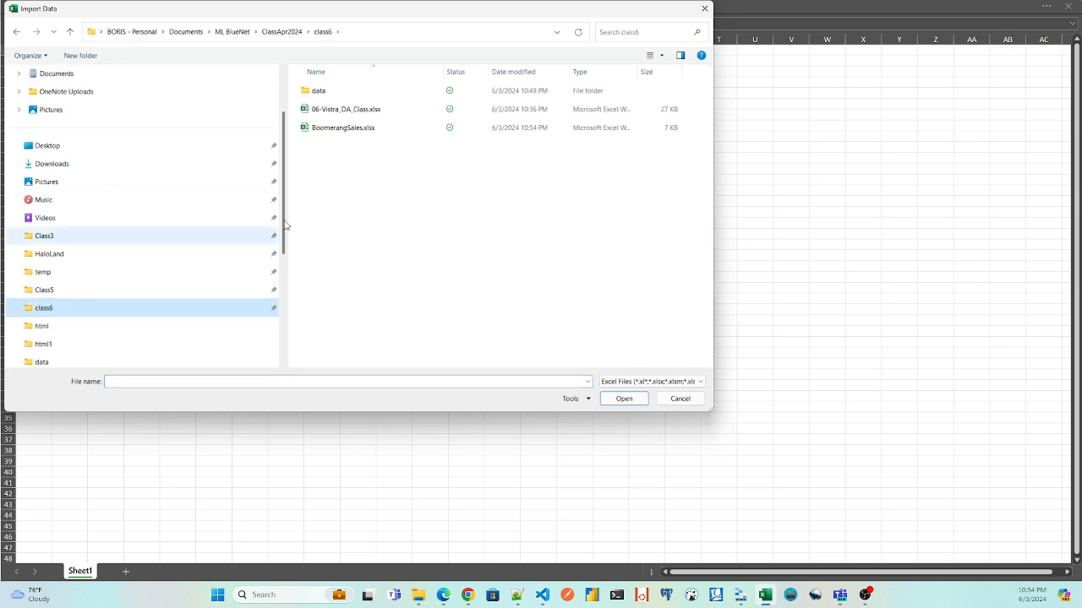
double_click(318, 90)
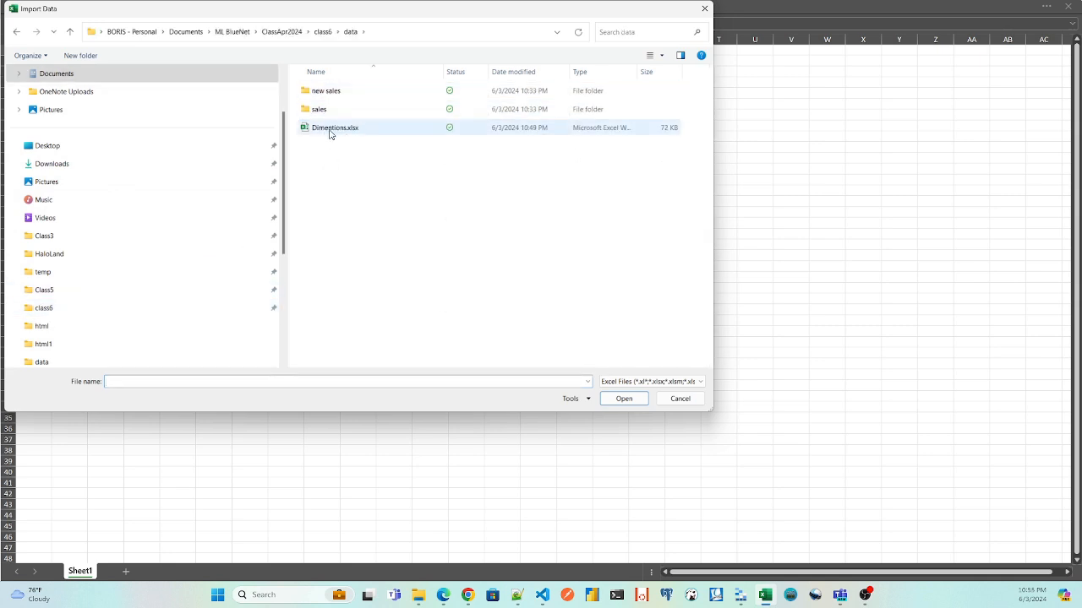
click(330, 132)
double_click(329, 131)
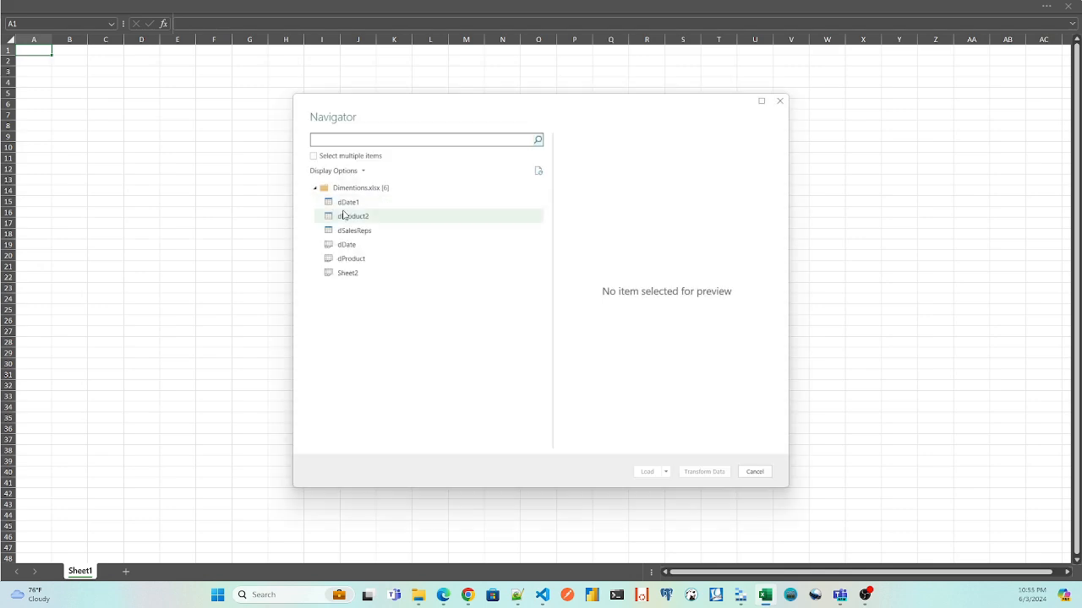
Step: Preview the dDate1 table, choose the dDate sheet instead and open it in Power Query for transformation
click(336, 205)
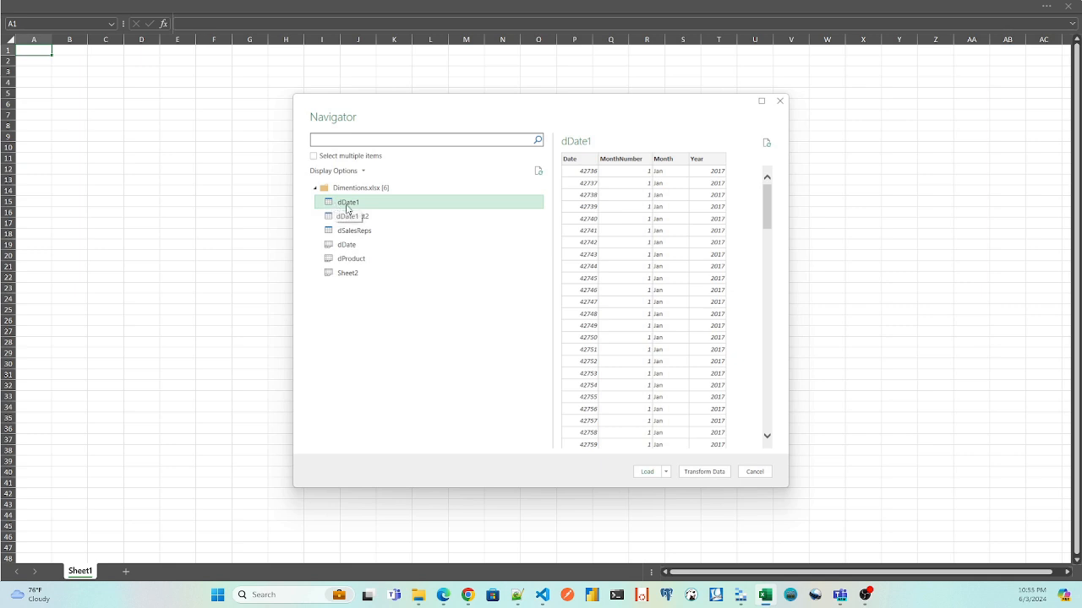
click(344, 247)
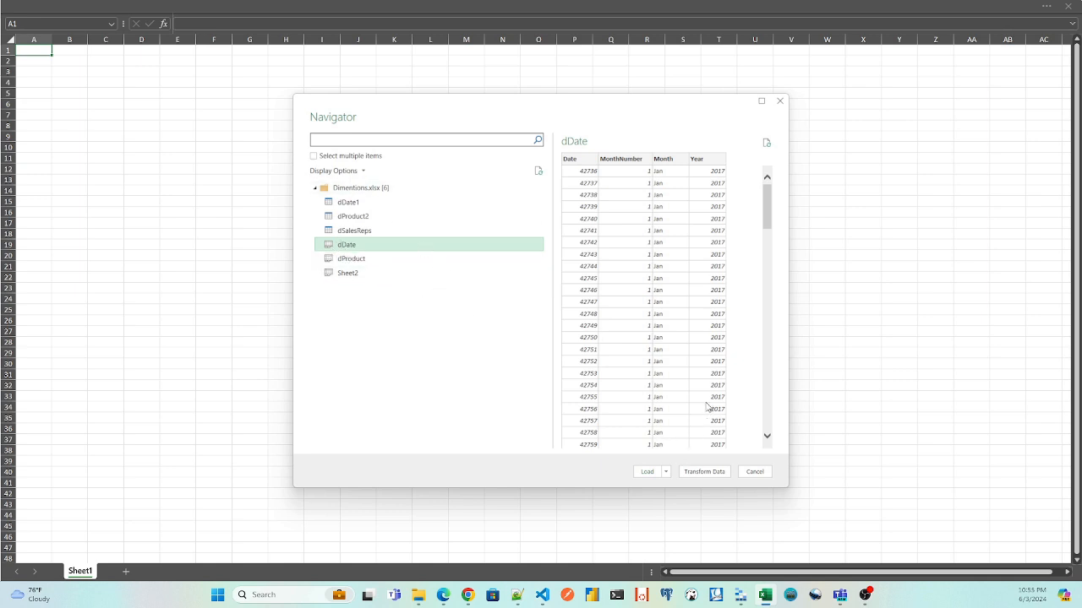
click(713, 477)
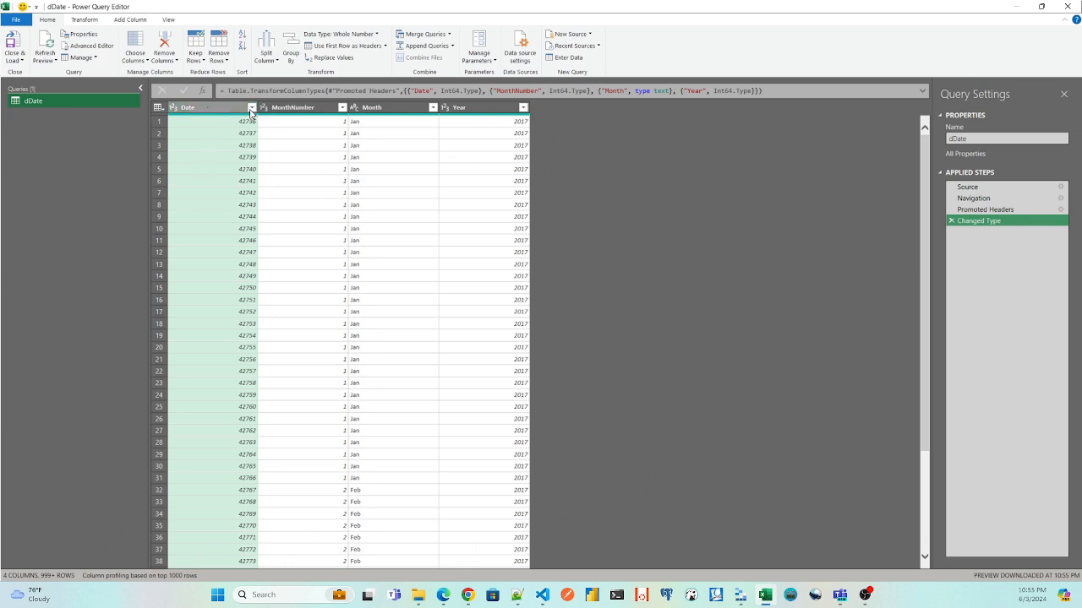
Step: Change the Date column's data type to Date, replacing the current type conversion
click(173, 108)
click(192, 180)
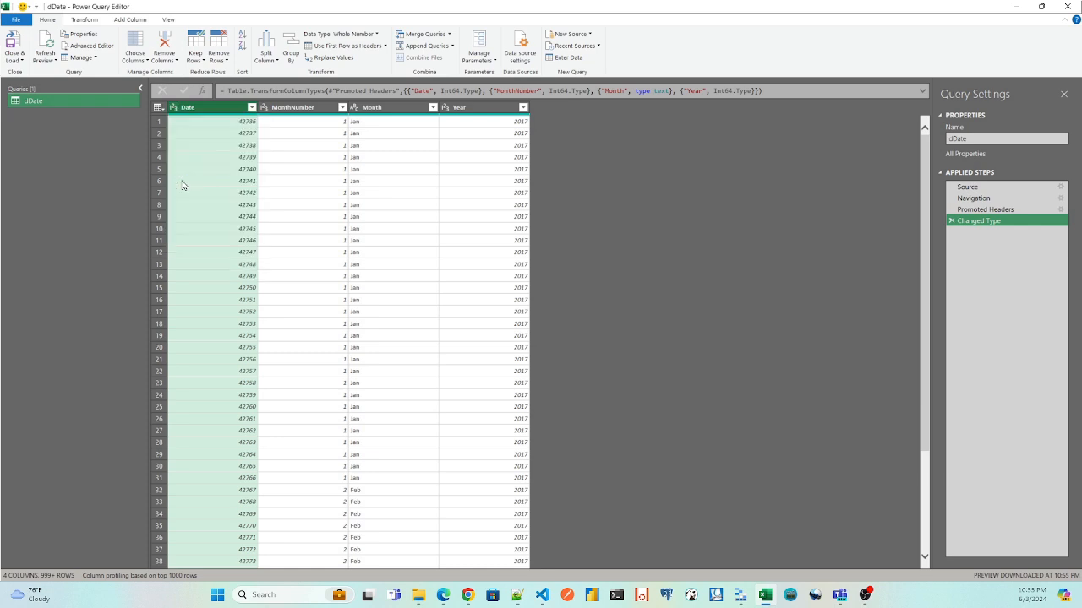
click(523, 328)
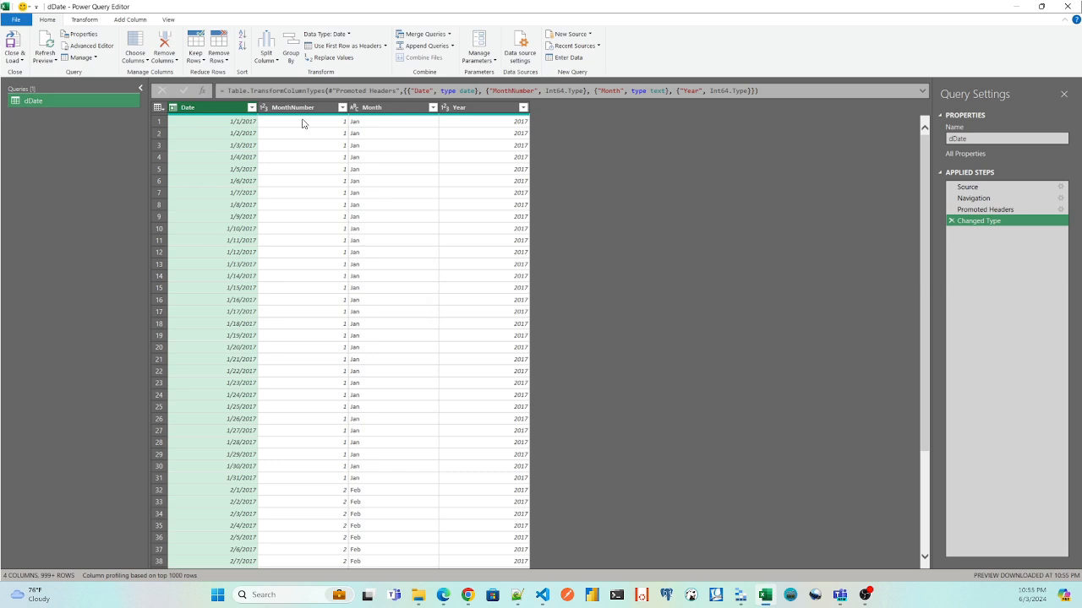
Step: Close the query editor and load dDate as a connection only, adding the data to the Data Model
mouse_move(383, 119)
click(17, 20)
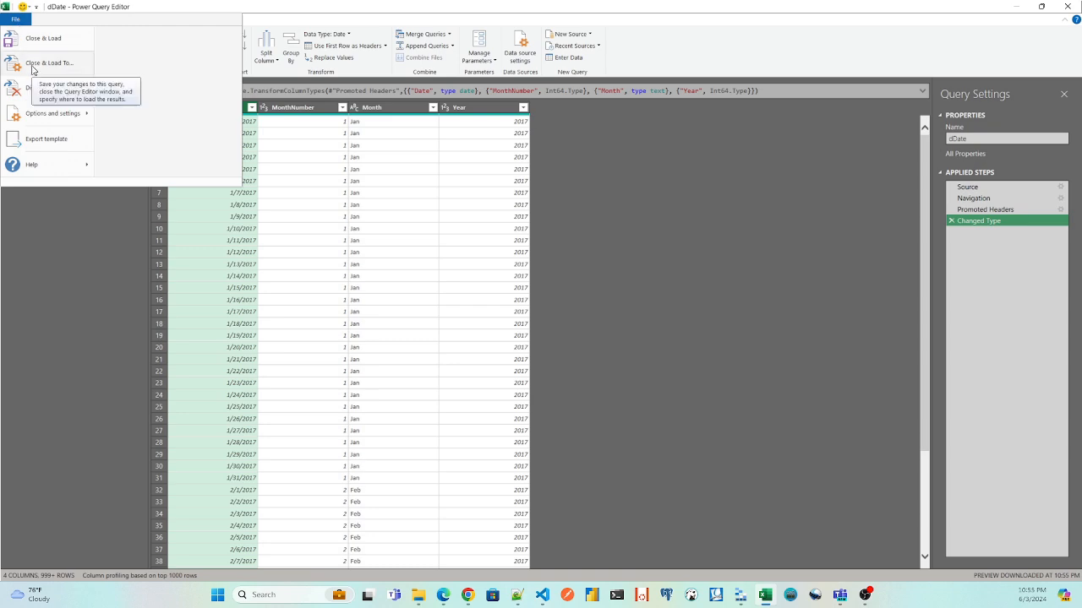
click(57, 67)
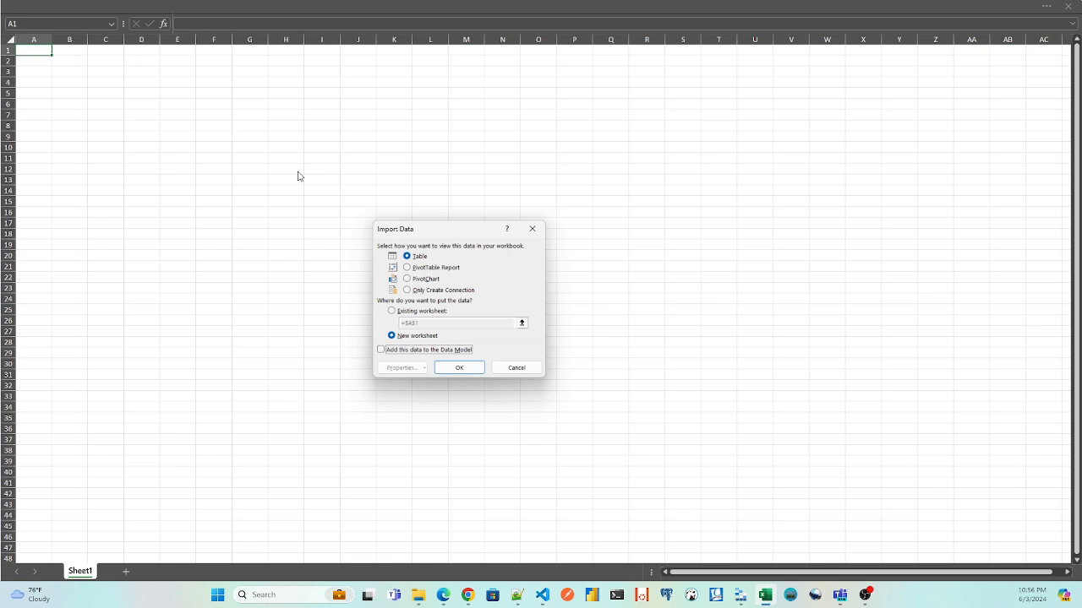
click(408, 291)
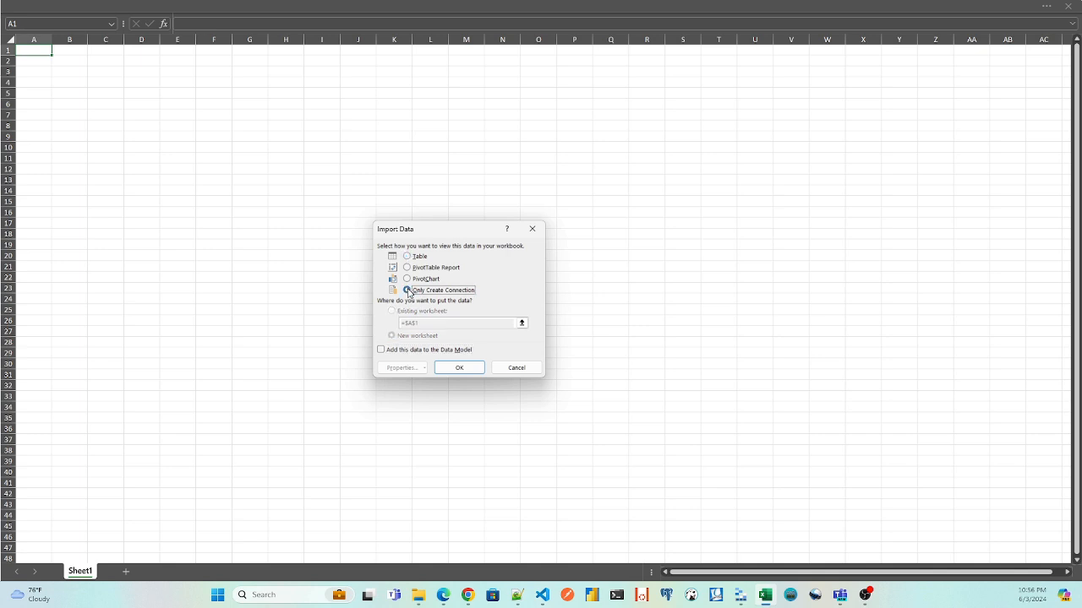
click(380, 350)
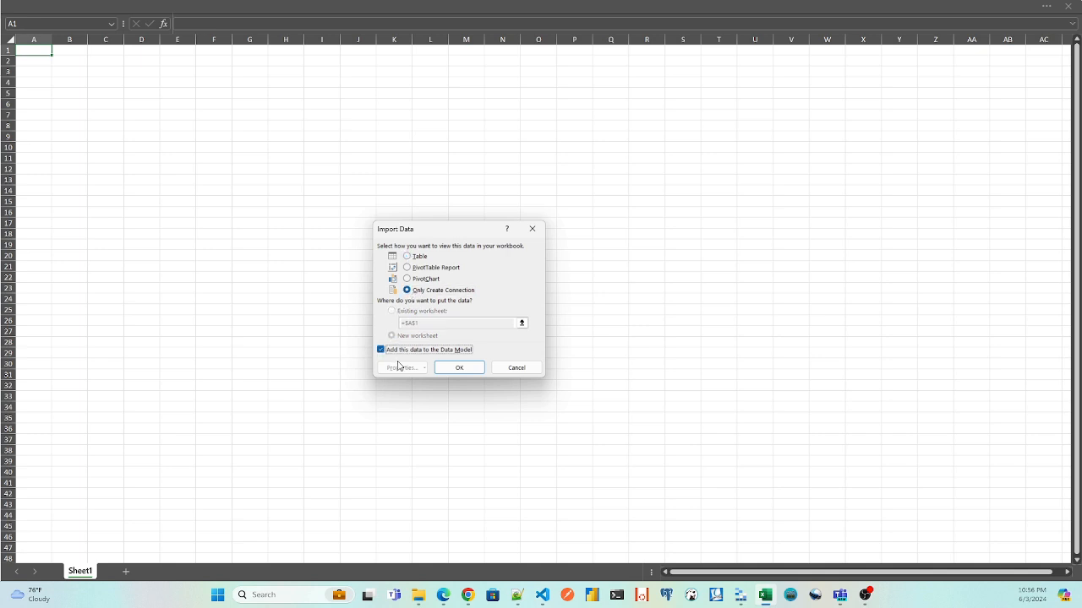
click(460, 368)
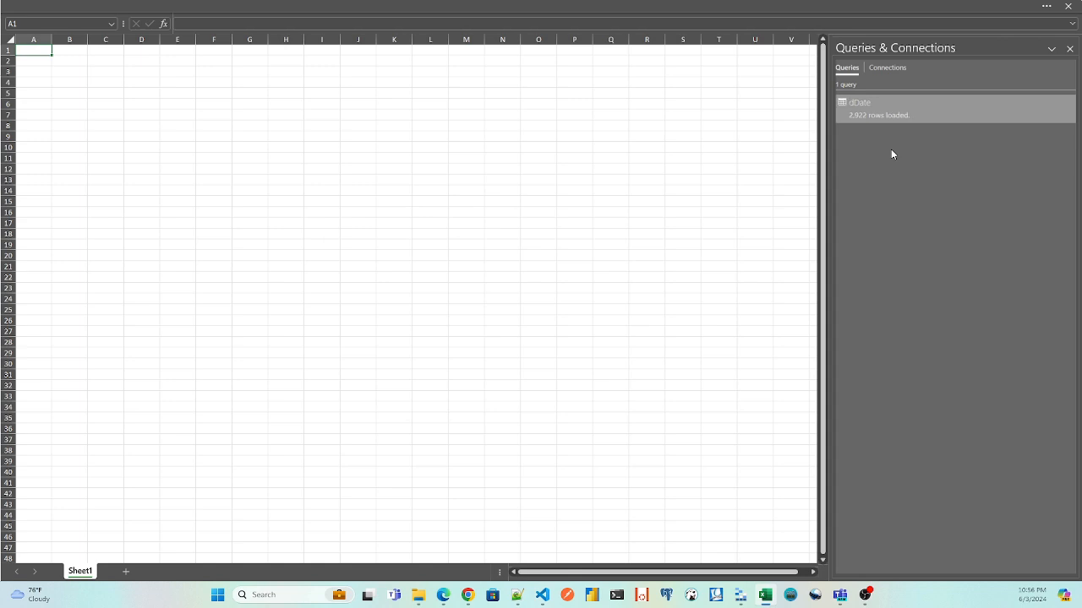
Step: Check the dDate query's preview and load details, and close the BoomerangSales workbook
mouse_move(855, 118)
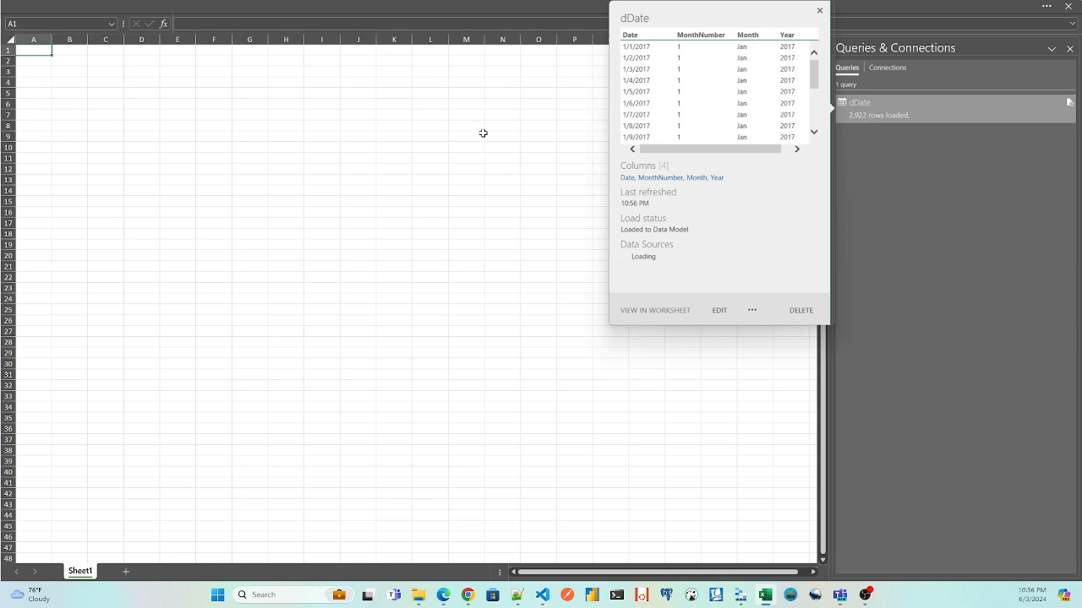
click(339, 106)
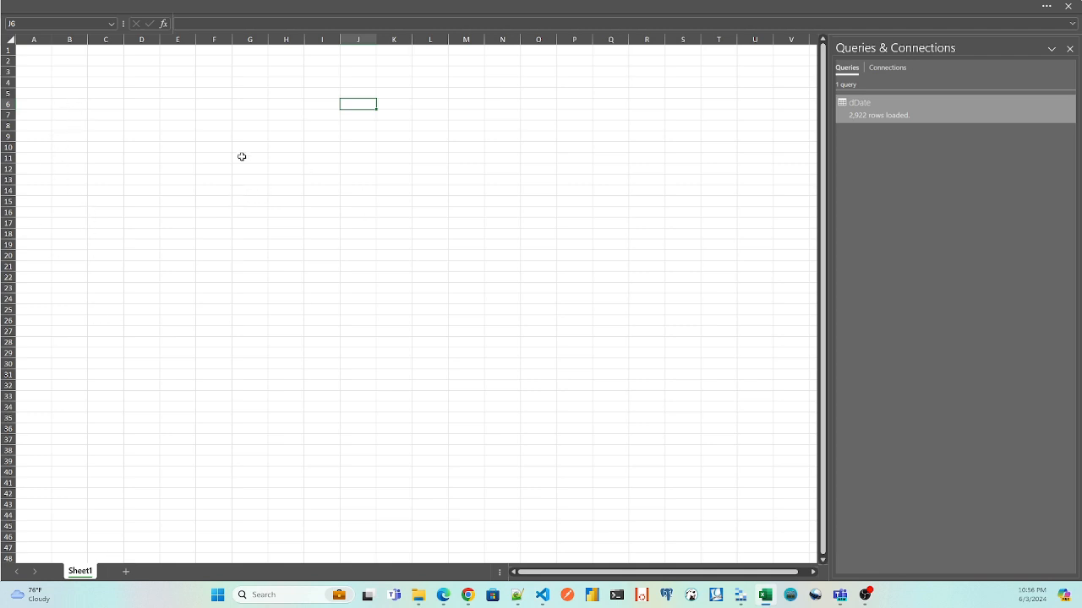
click(1068, 6)
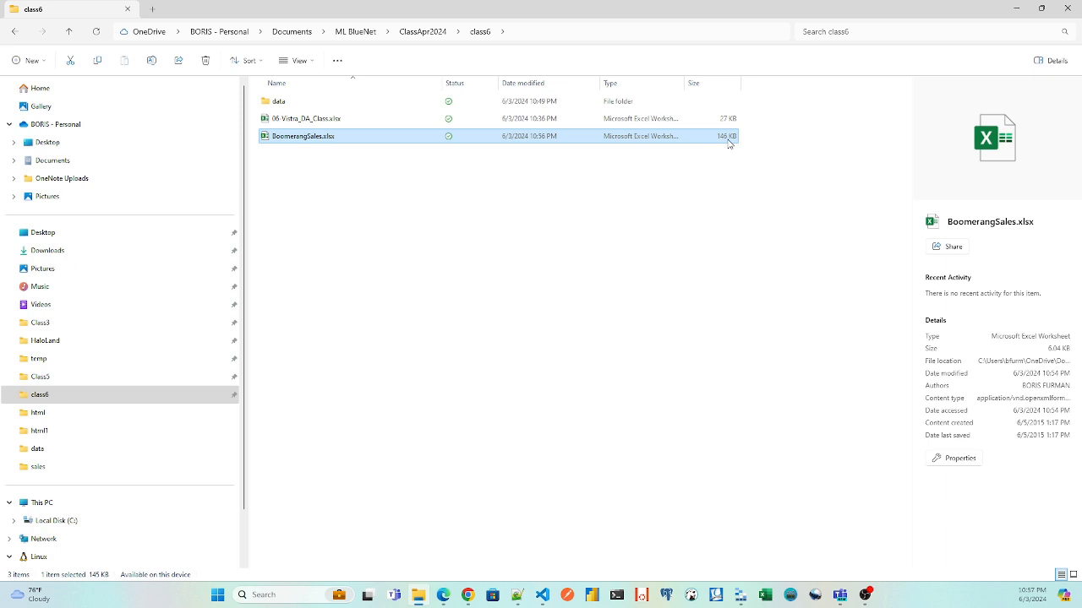
Step: Reopen the BoomerangSales.xlsx workbook from the class6 folder and enable its external data connections
double_click(298, 137)
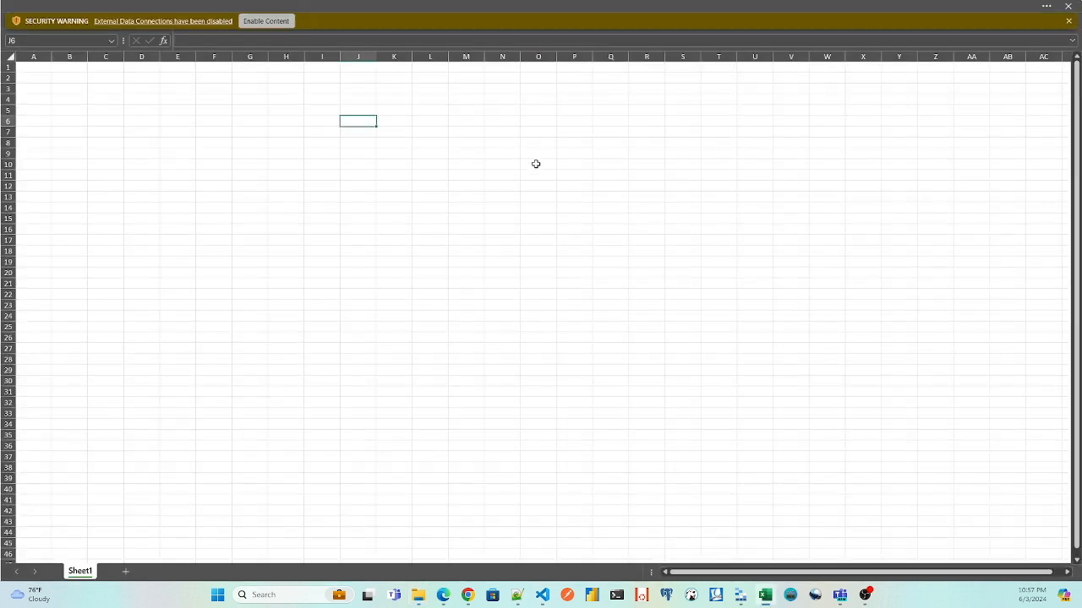
click(278, 22)
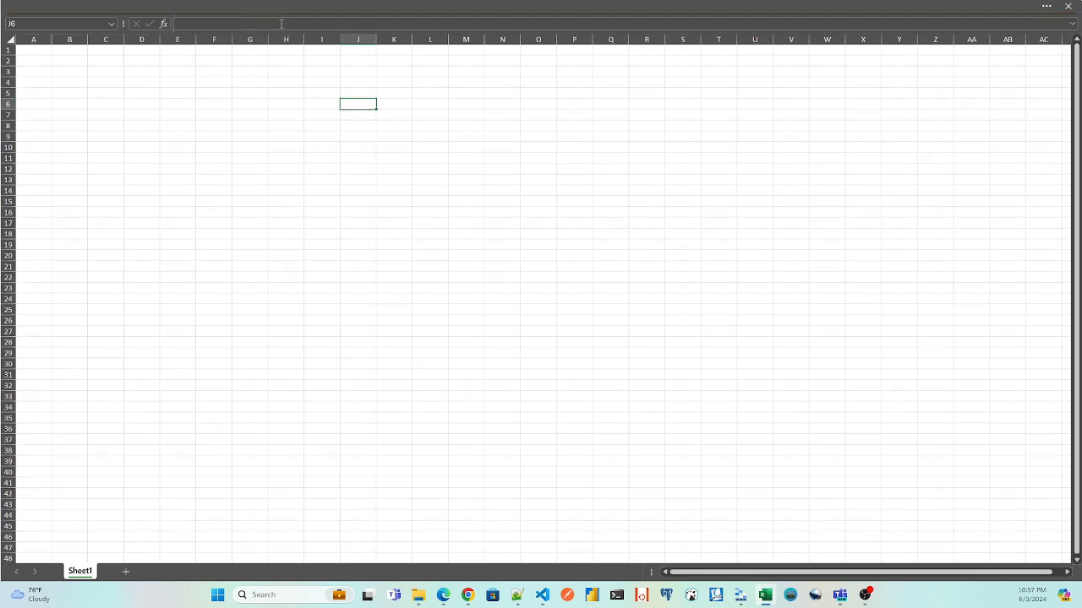
click(589, 329)
Step: Expand the formula bar and set the ribbon to always show instead of full-screen mode
click(1071, 26)
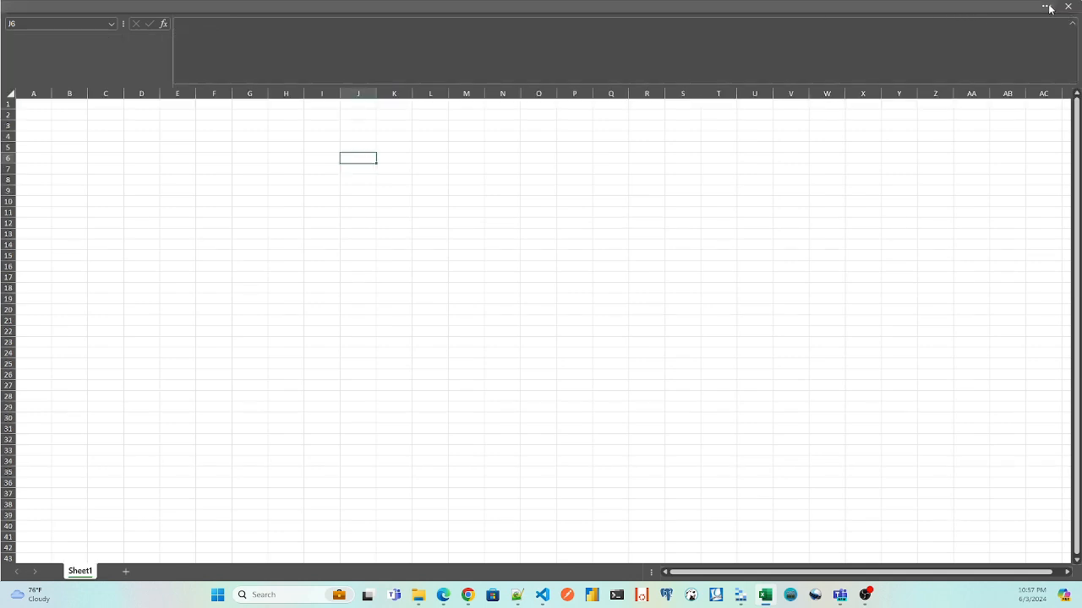
click(1046, 7)
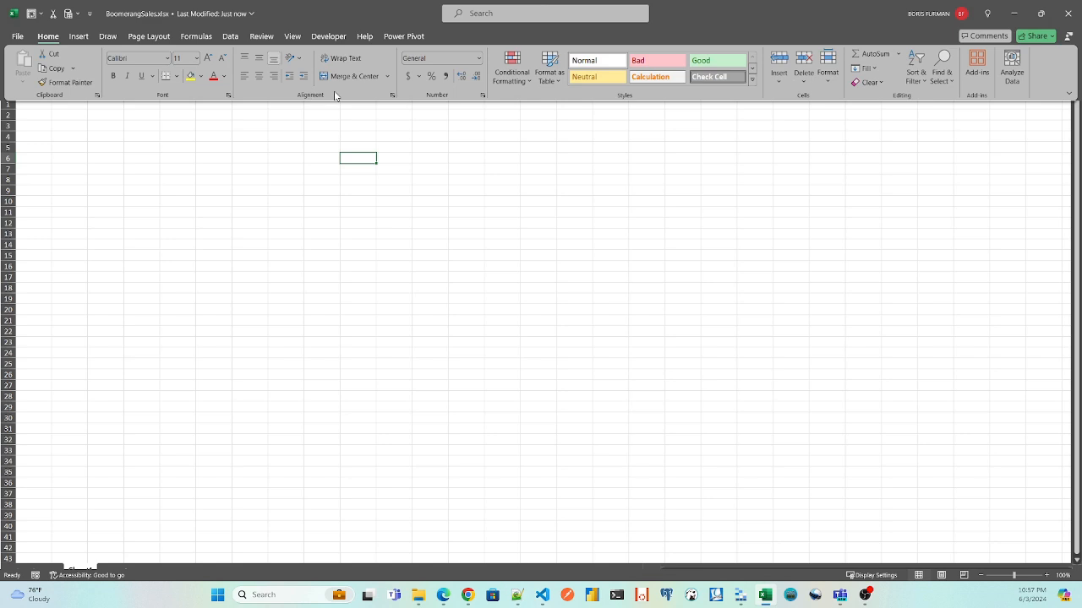
click(1069, 92)
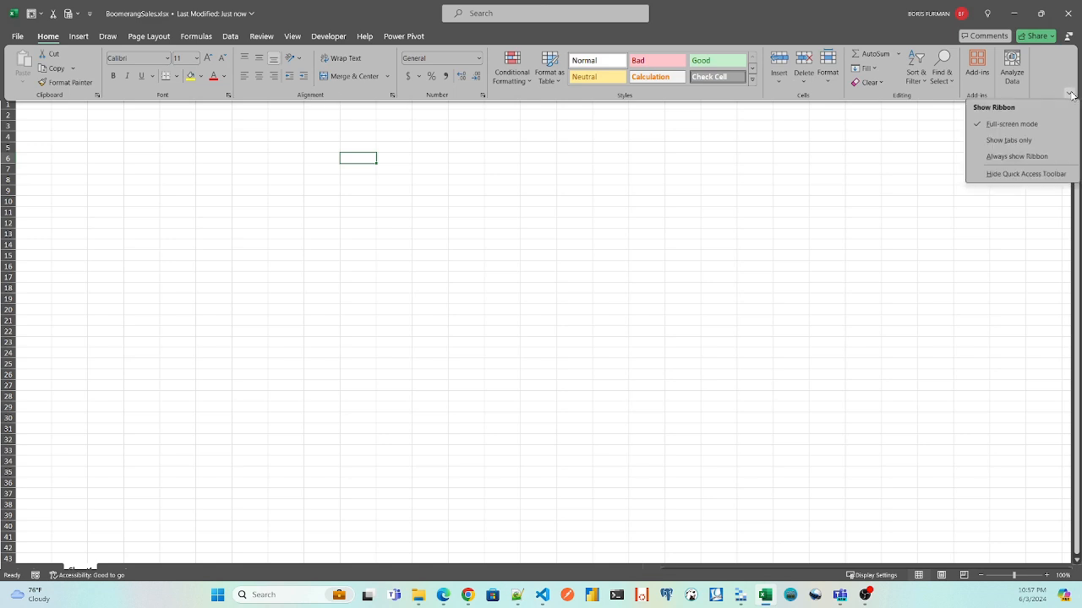
click(1002, 157)
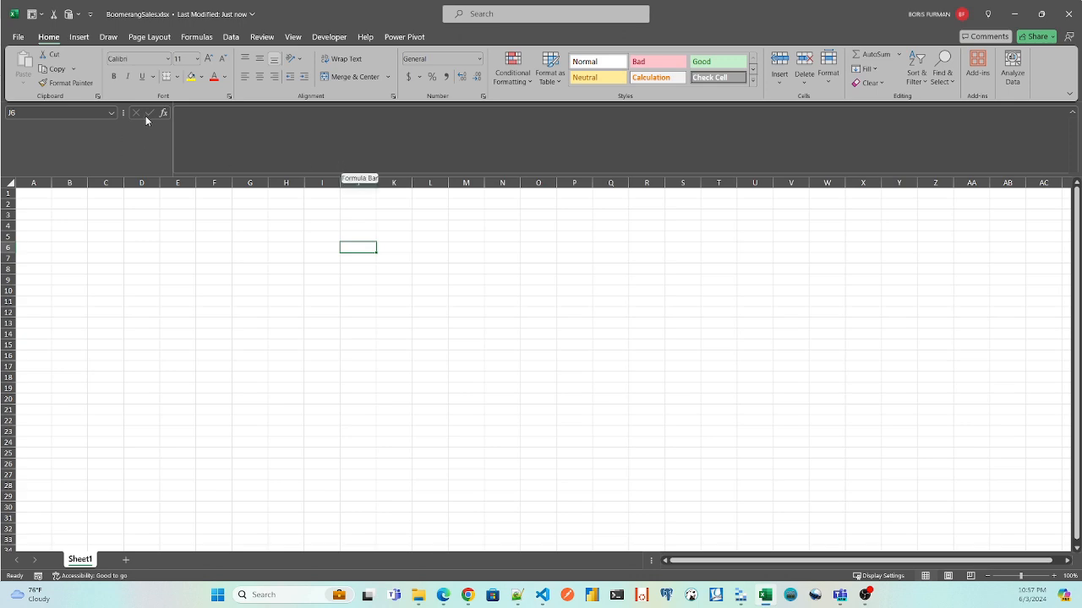
Step: Inspect the dDate table in the Power Pivot data model, also in Diagram View, and close the Power Pivot window
click(230, 38)
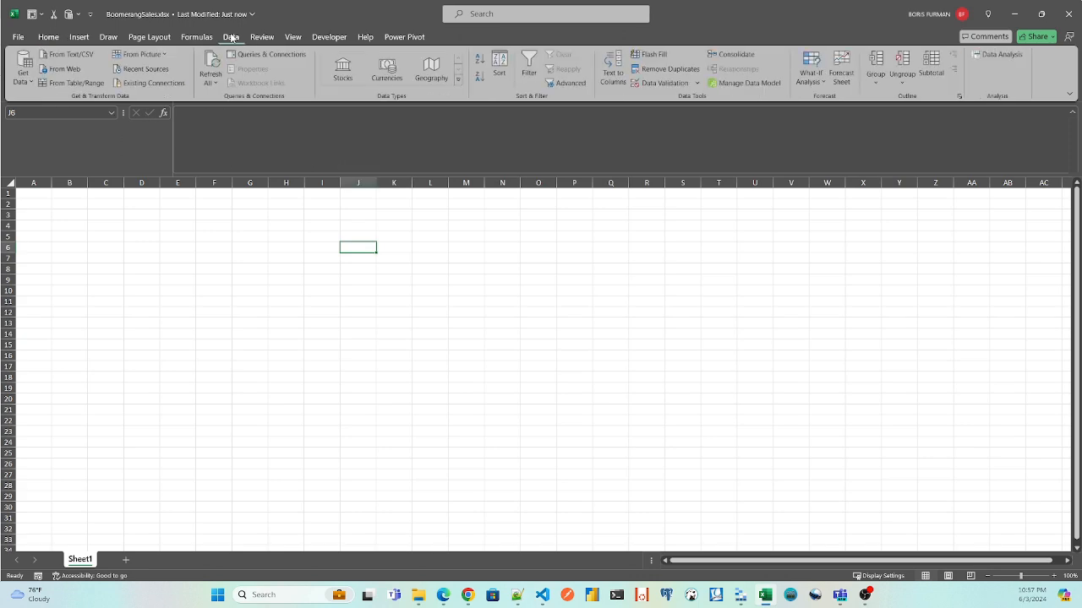
click(730, 86)
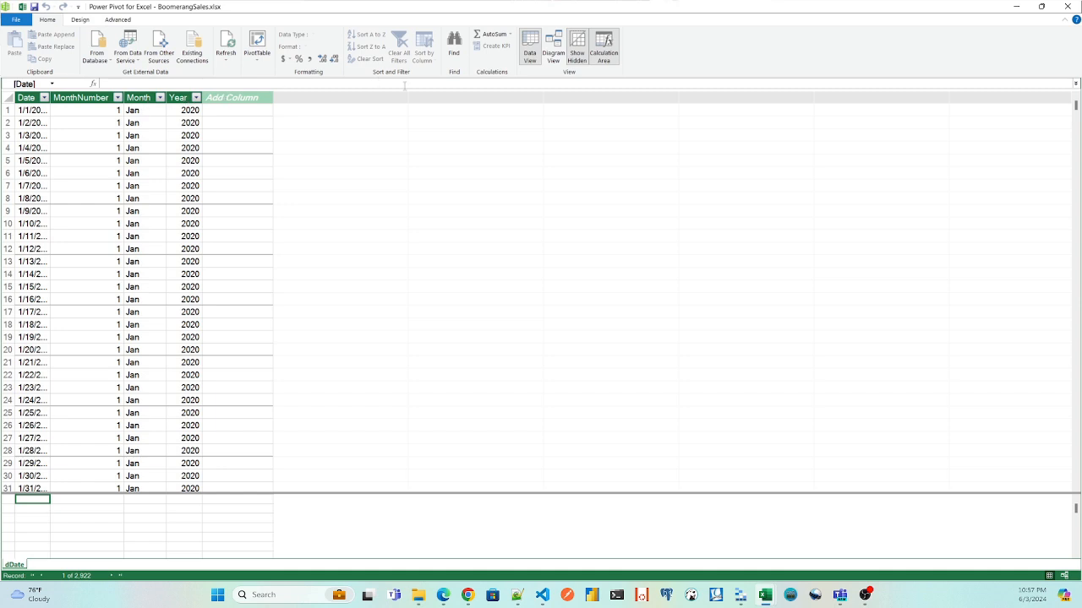
click(553, 44)
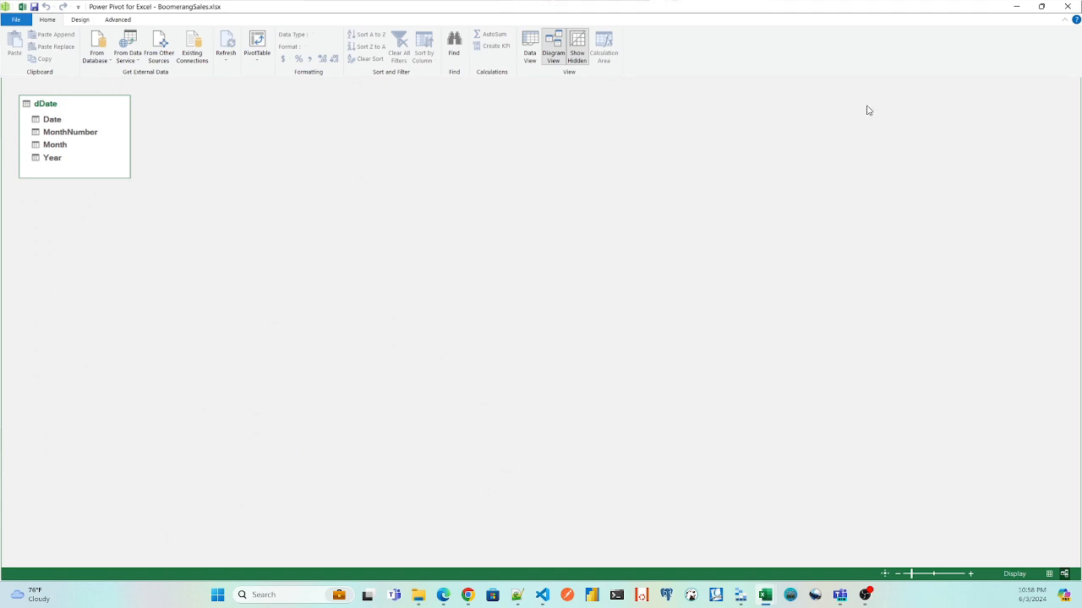
click(1067, 9)
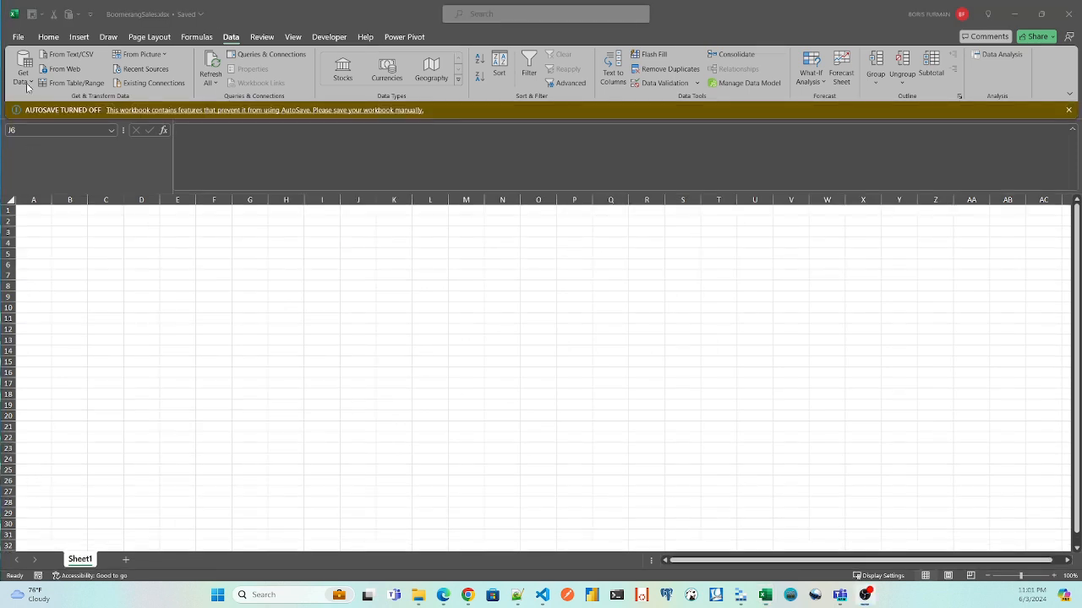
Step: Import the dProduct sheet from Dimentions.xlsx in the class6 data folder and open it in Power Query for transformation
click(32, 83)
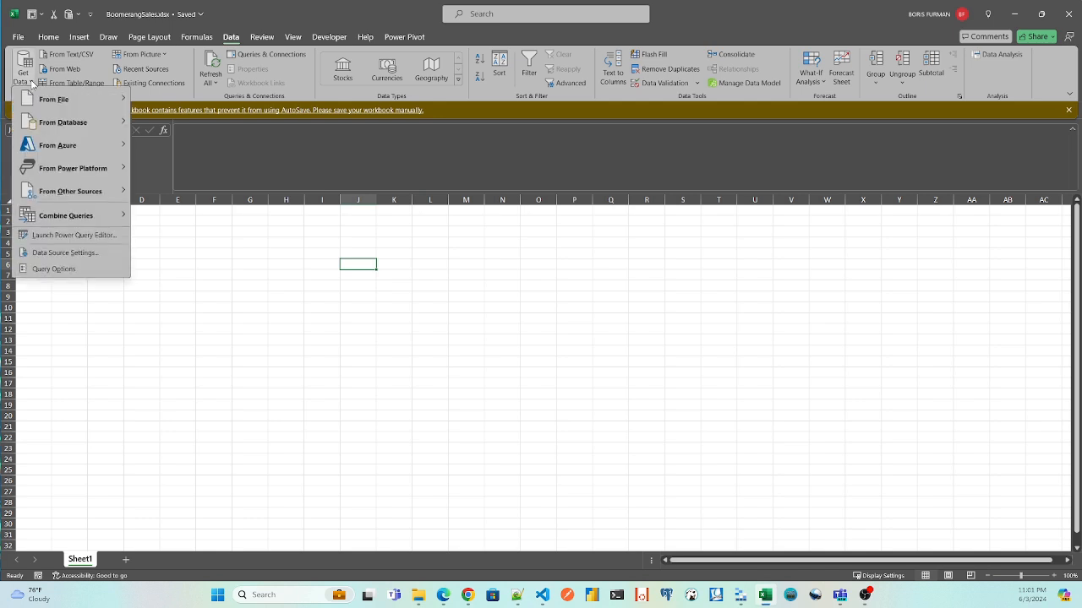
mouse_move(97, 103)
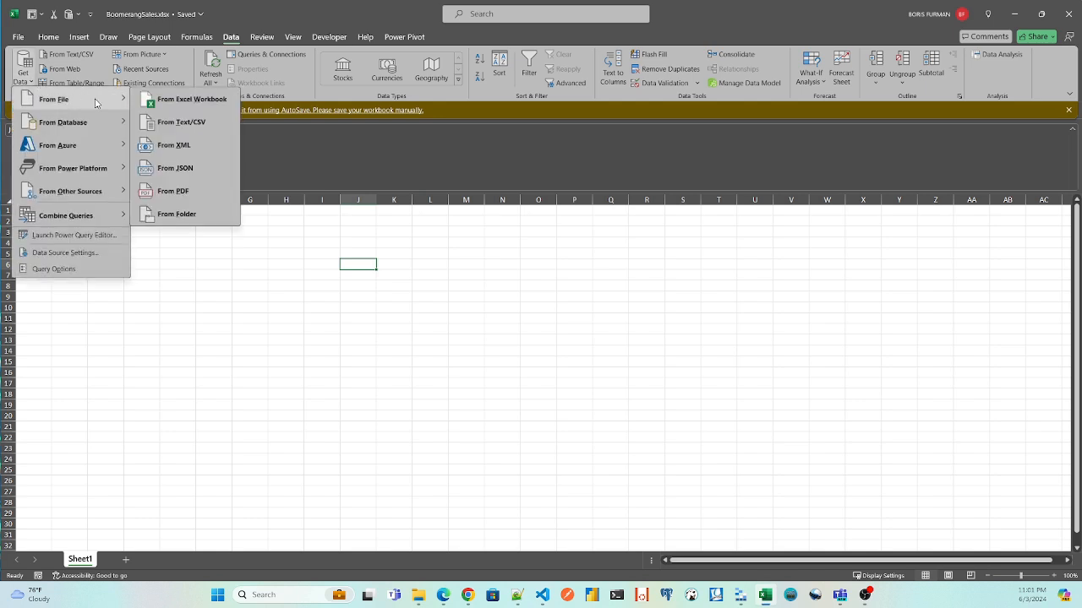
click(190, 100)
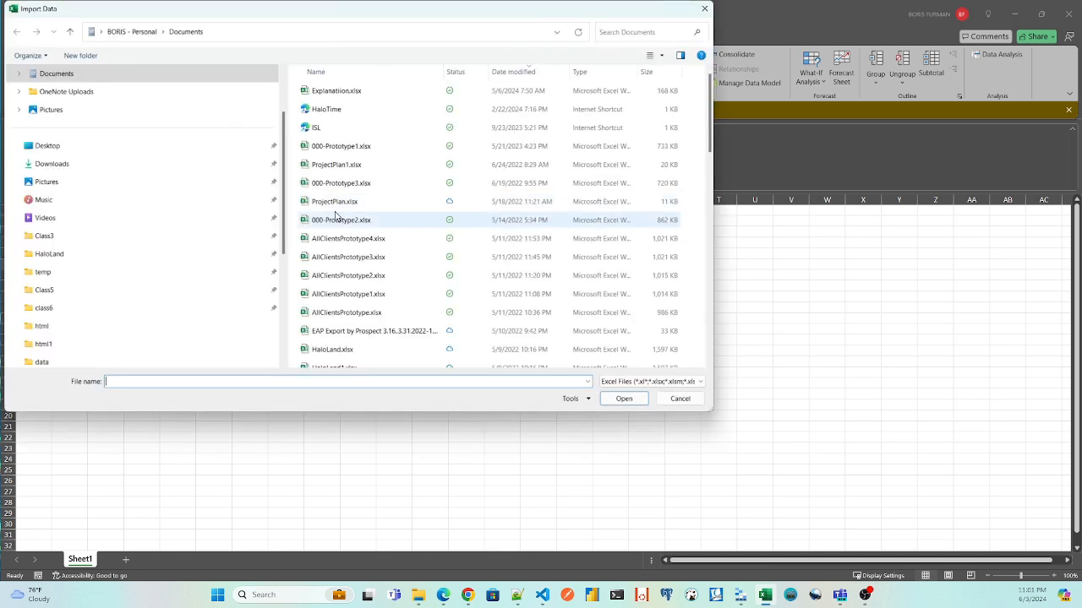
click(42, 307)
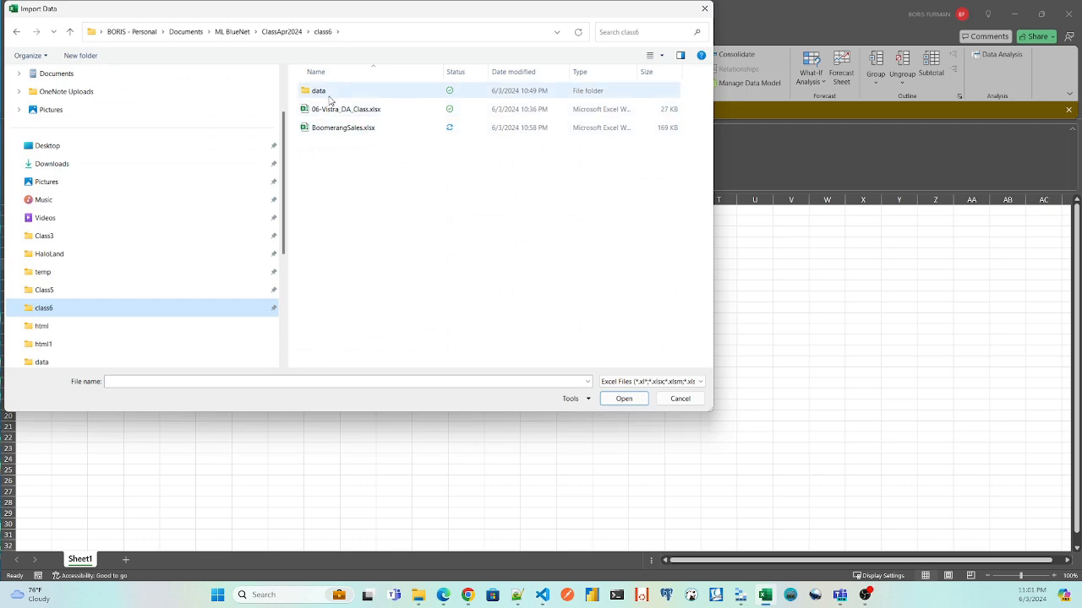
double_click(319, 91)
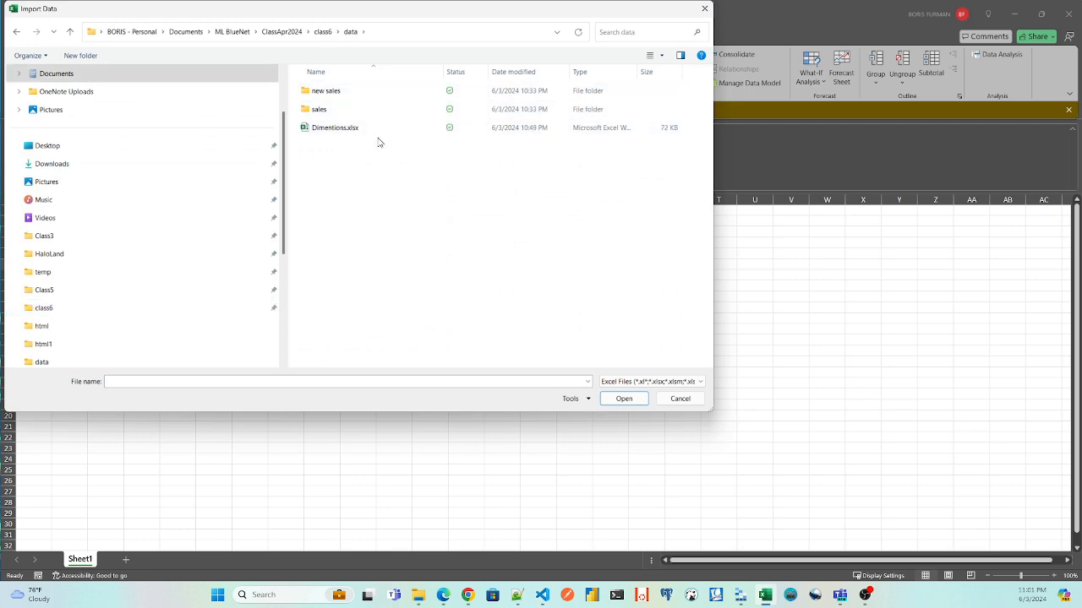
double_click(350, 127)
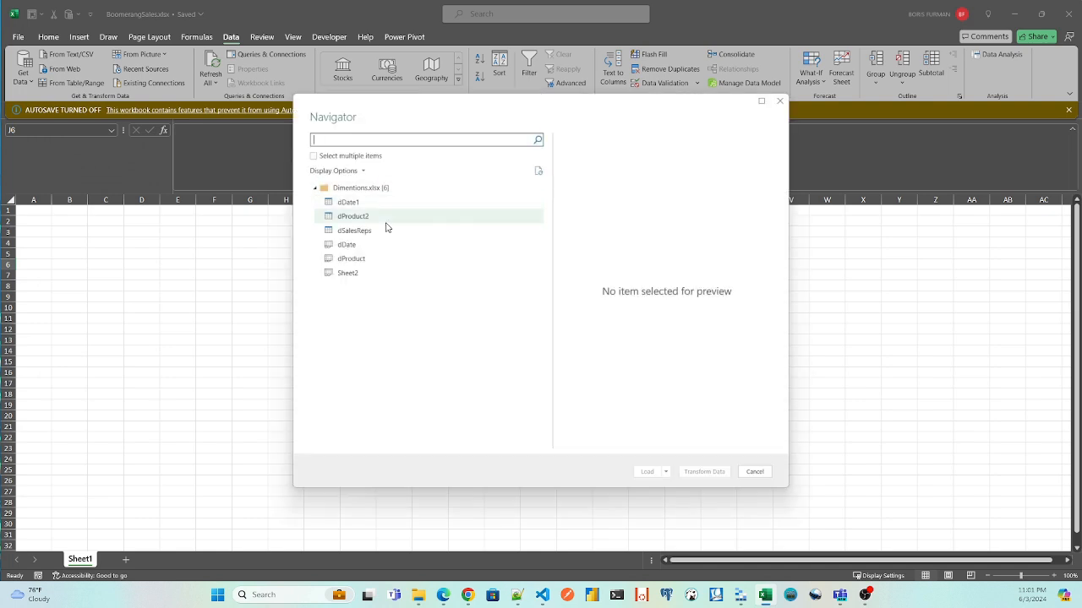
click(353, 262)
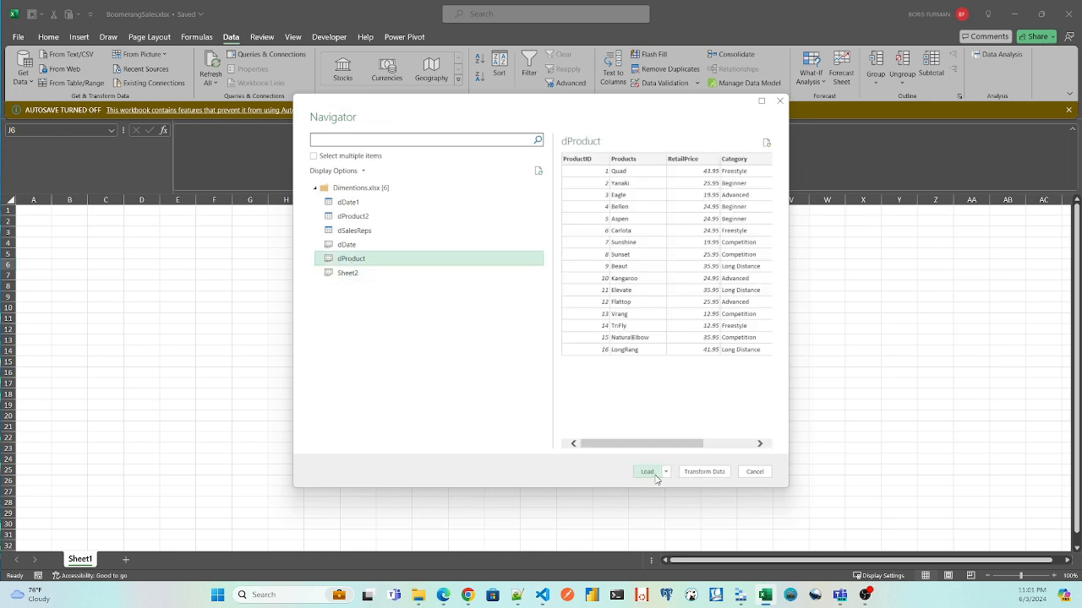
click(702, 472)
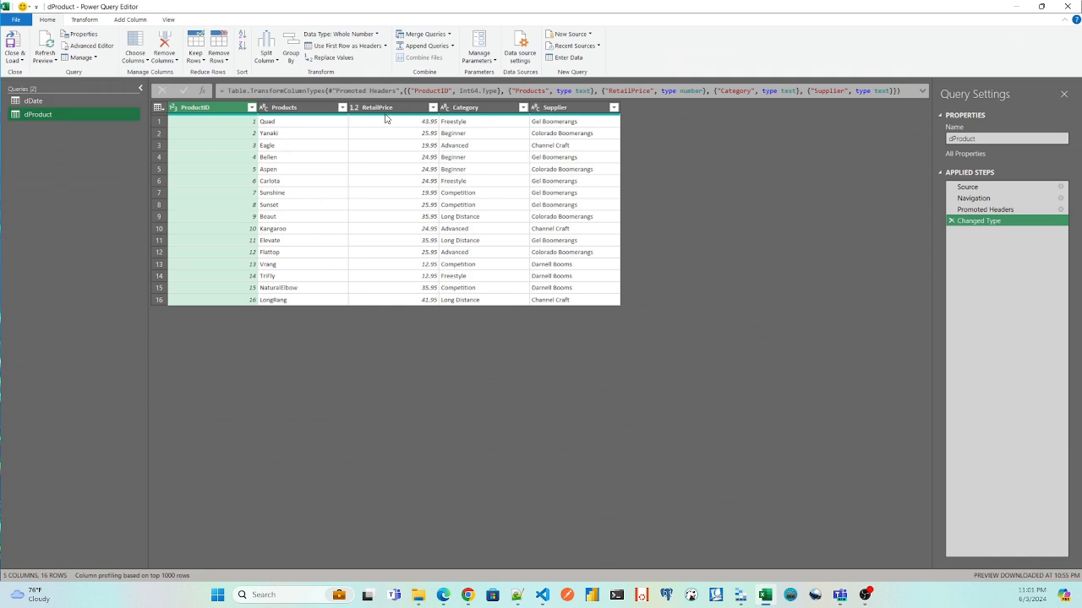
Step: Change the RetailPrice column's data type to Currency, replacing the current type conversion
mouse_move(385, 117)
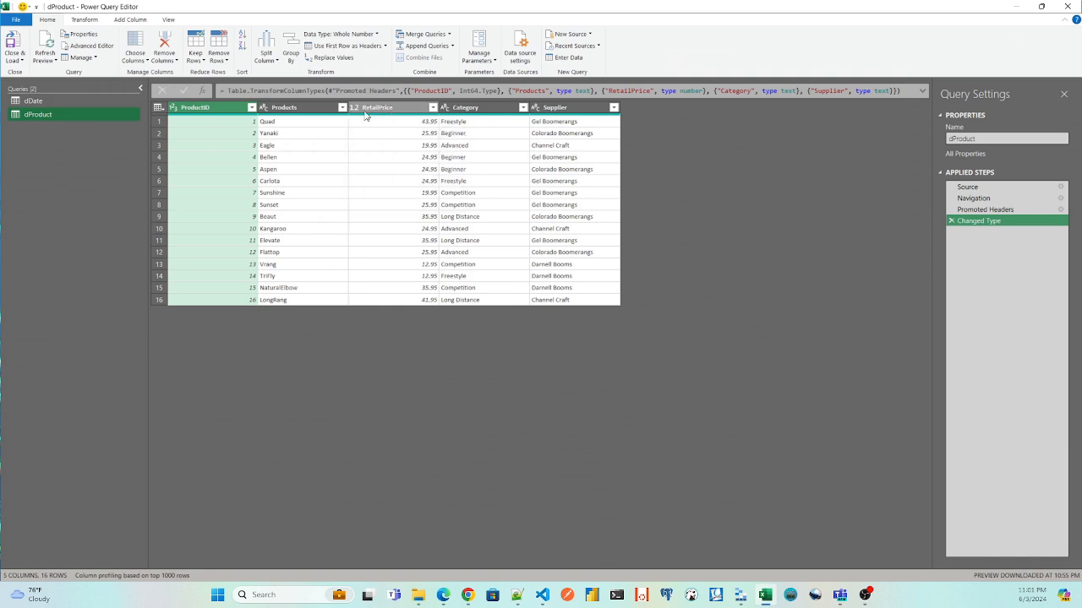
click(353, 108)
click(361, 131)
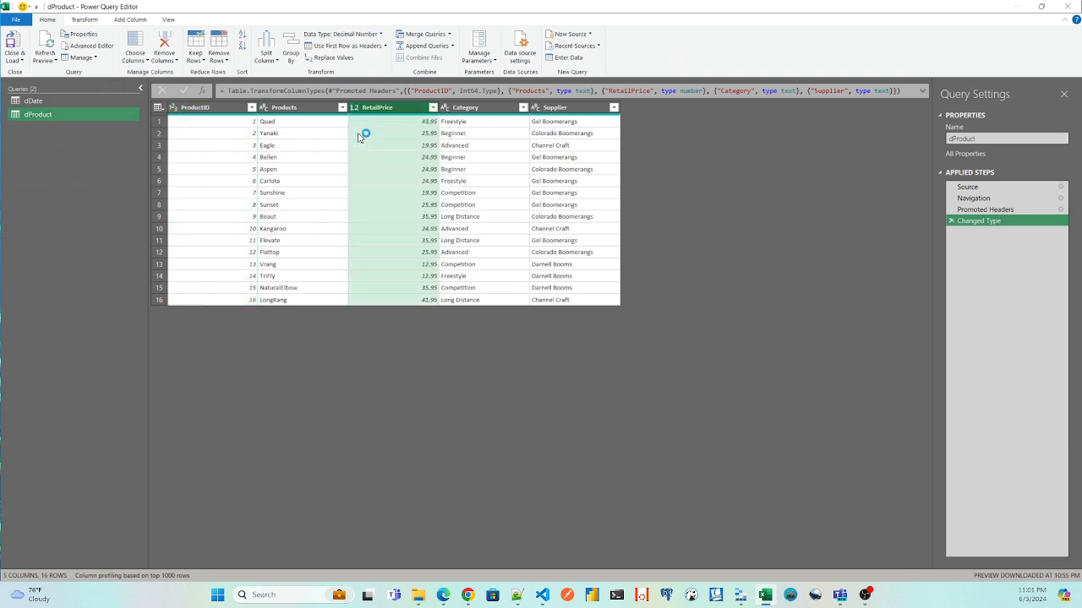
click(531, 325)
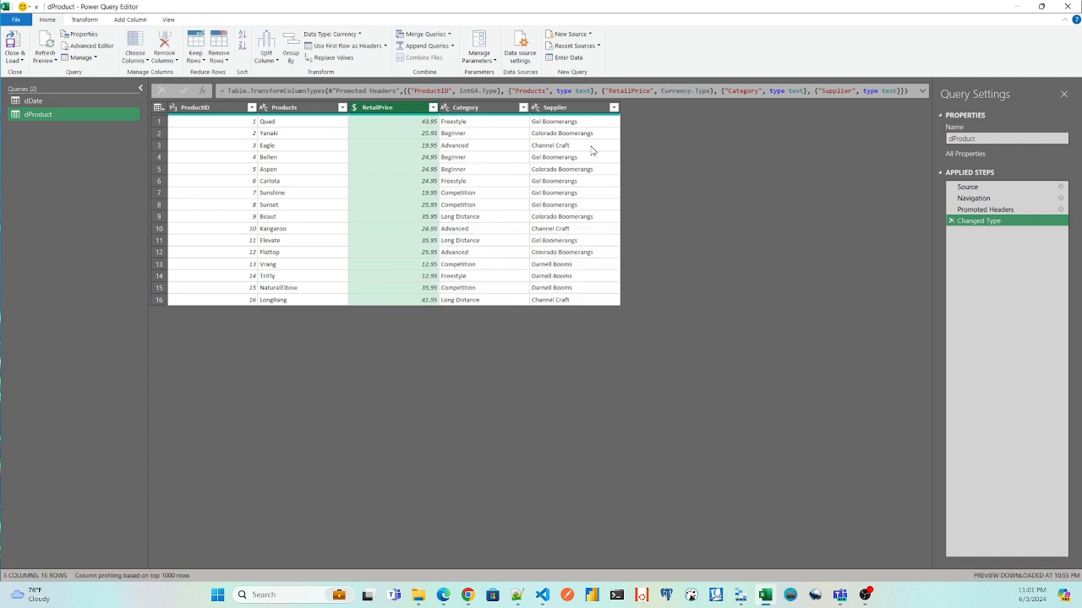
Step: Load dProduct as a connection only with its data added to the Data Model, and show the model in Diagram View
click(15, 22)
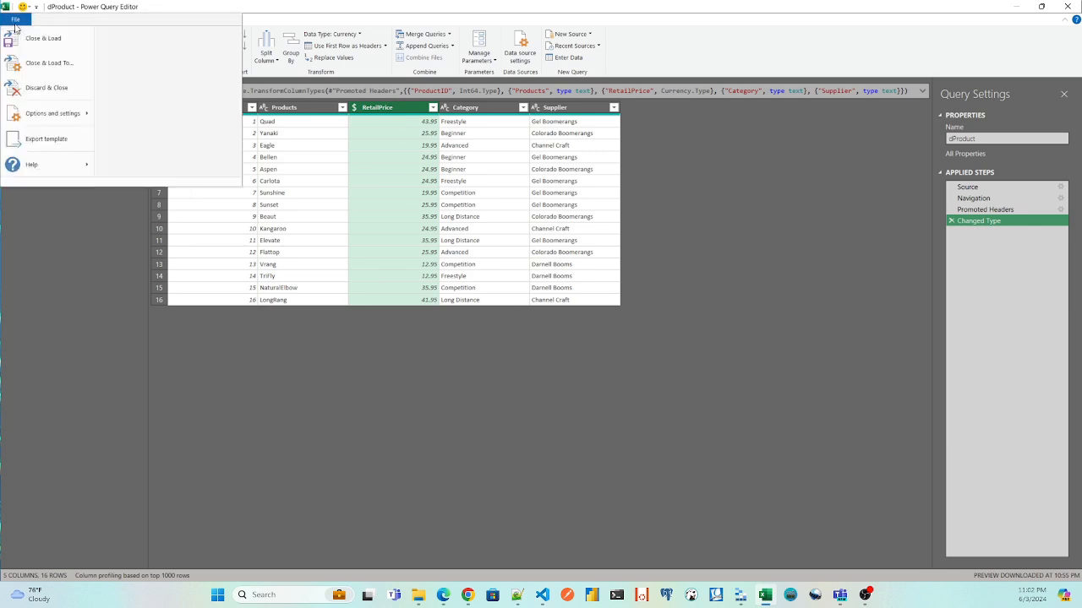
click(32, 65)
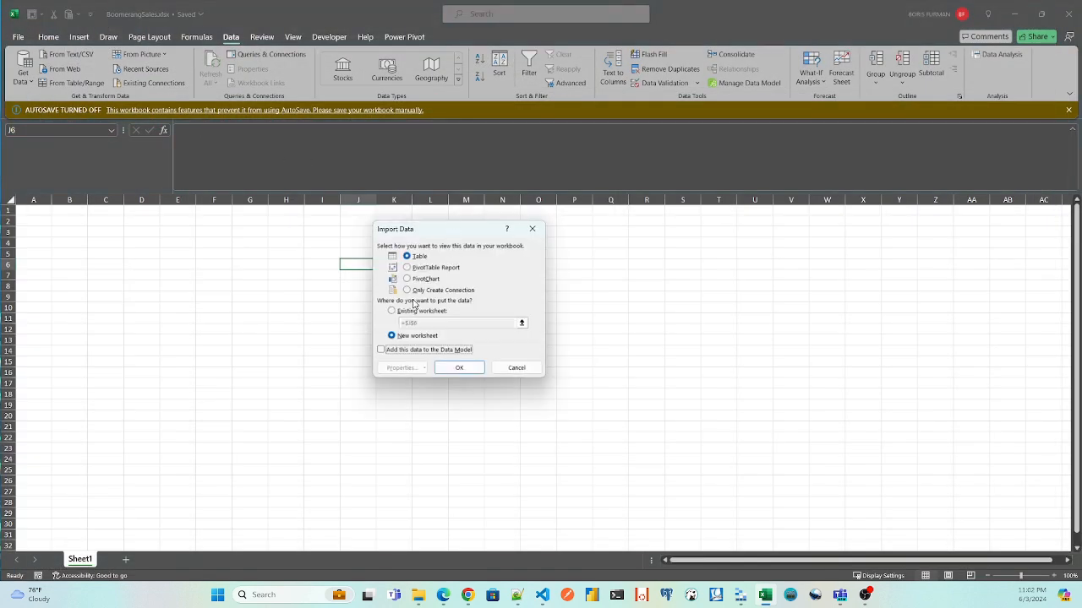
click(414, 292)
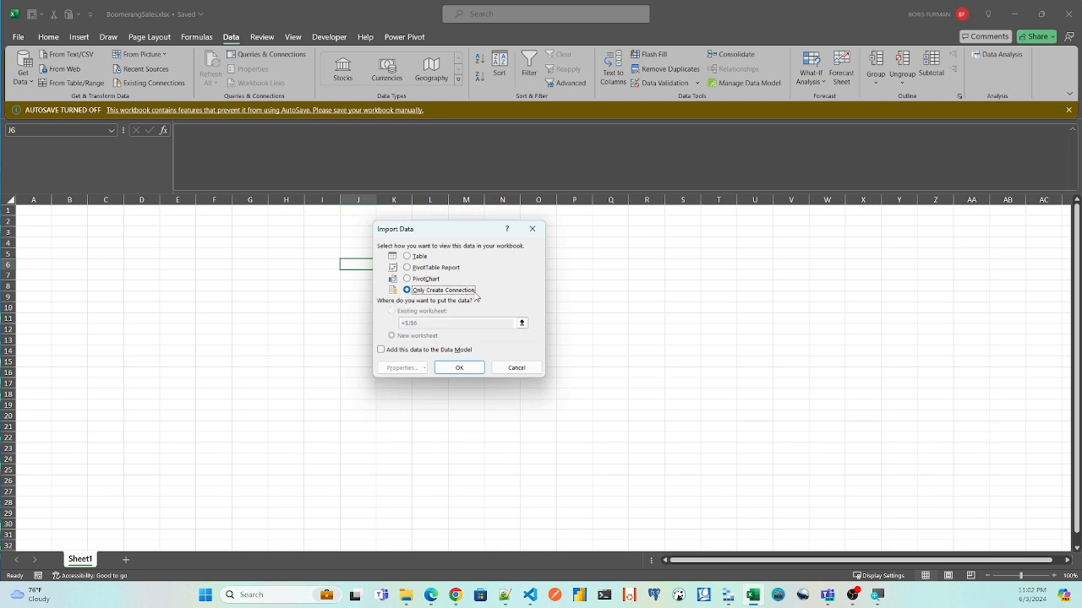
click(381, 351)
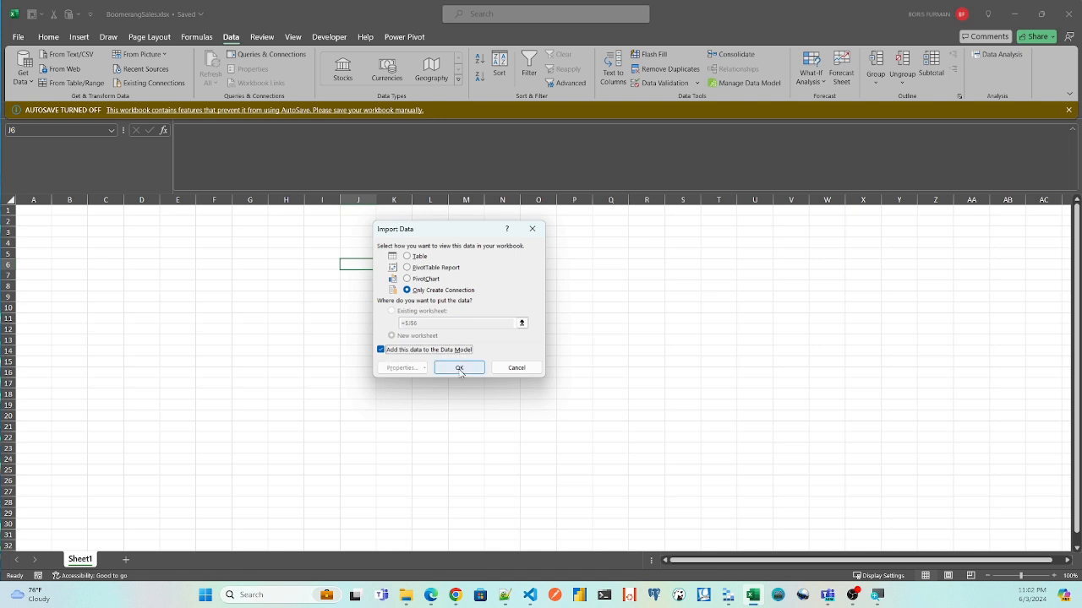
click(459, 368)
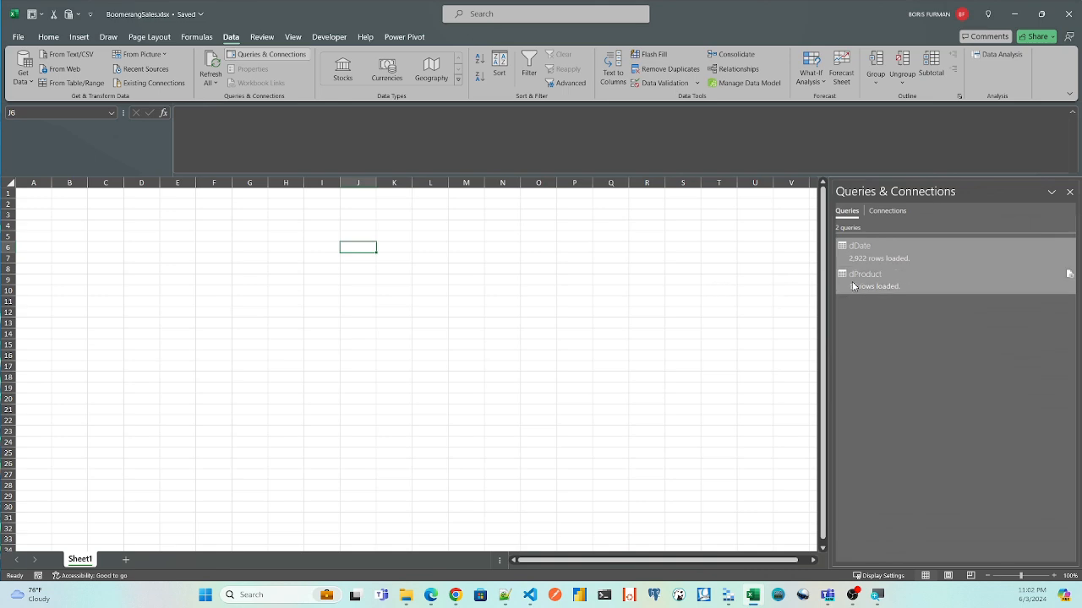
click(732, 85)
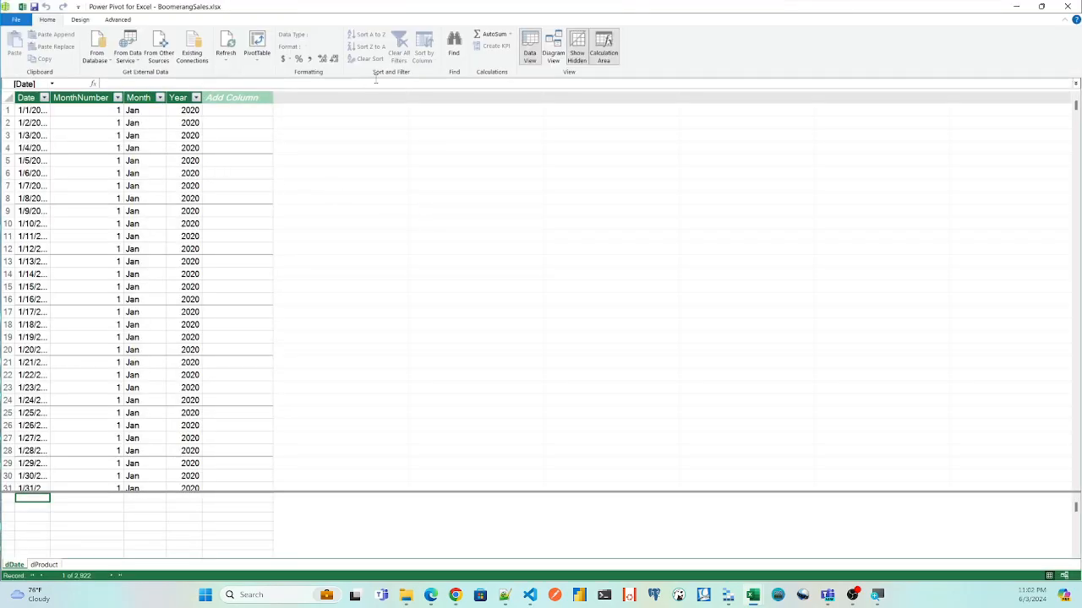
click(553, 48)
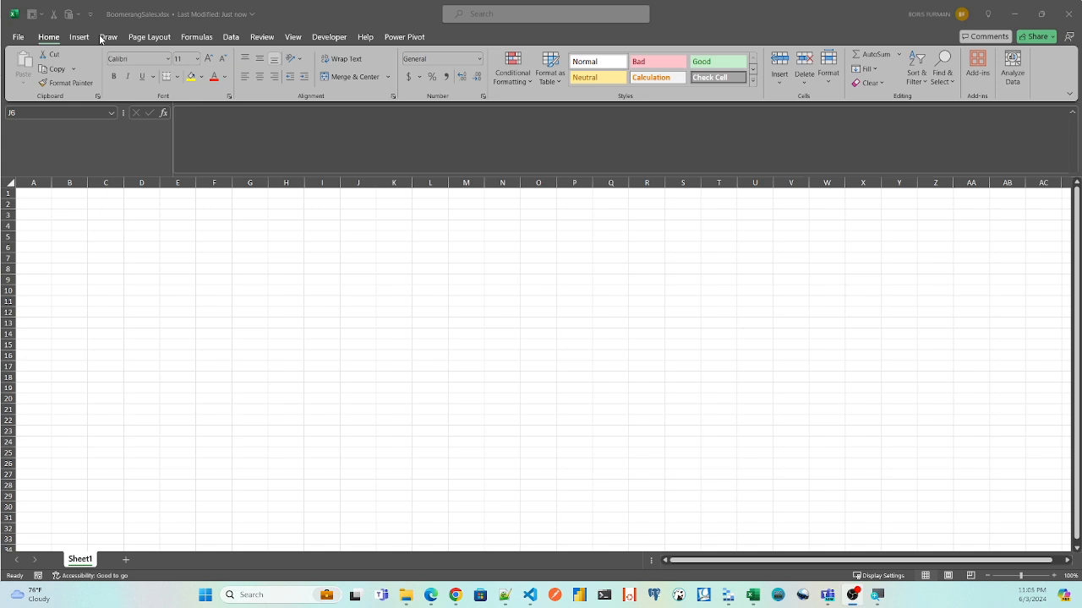
Step: Import the dSalesRep sheet from Dimentions.xlsx in the class6 data folder and open it in Power Query for transformation
click(231, 38)
click(29, 81)
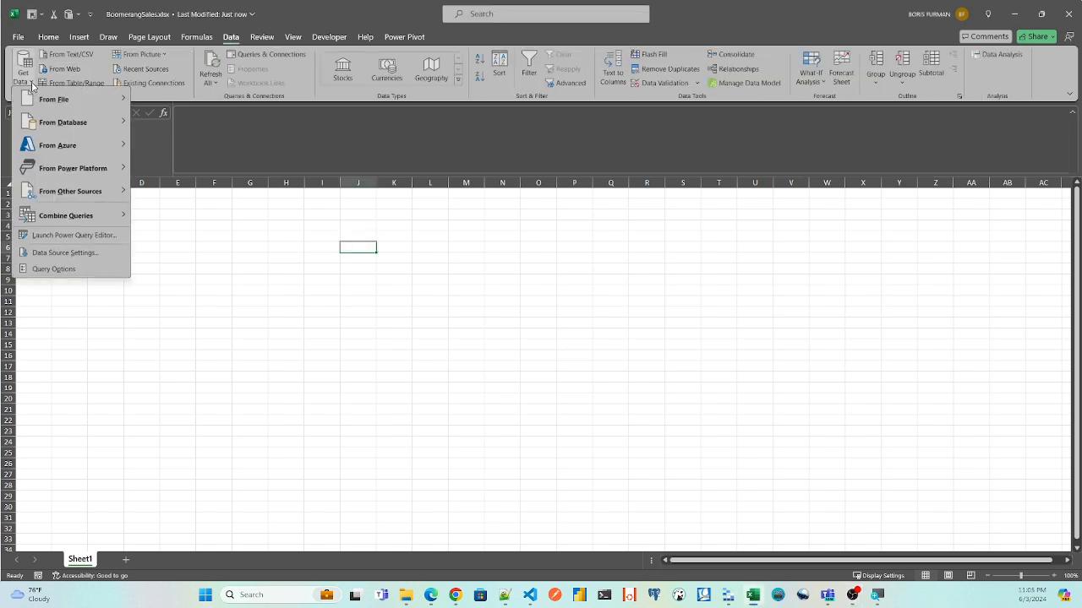
click(203, 100)
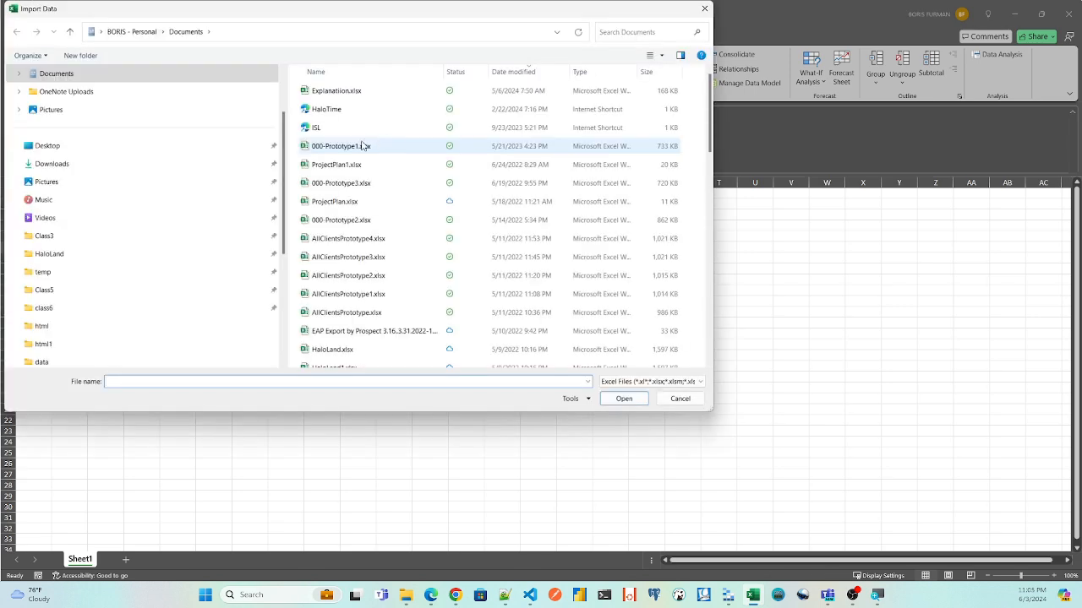
click(43, 308)
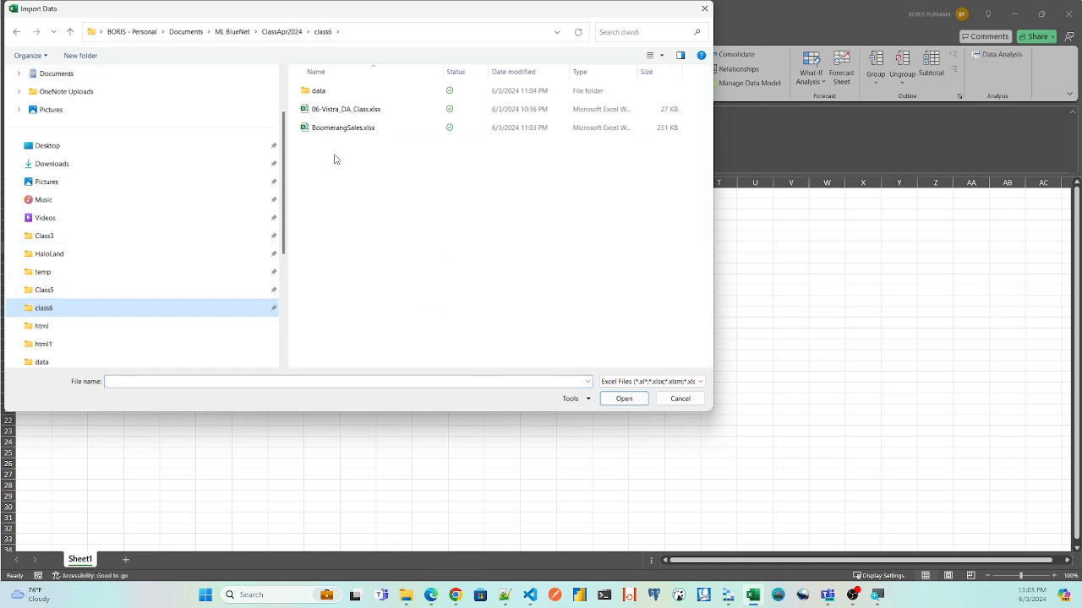
double_click(325, 93)
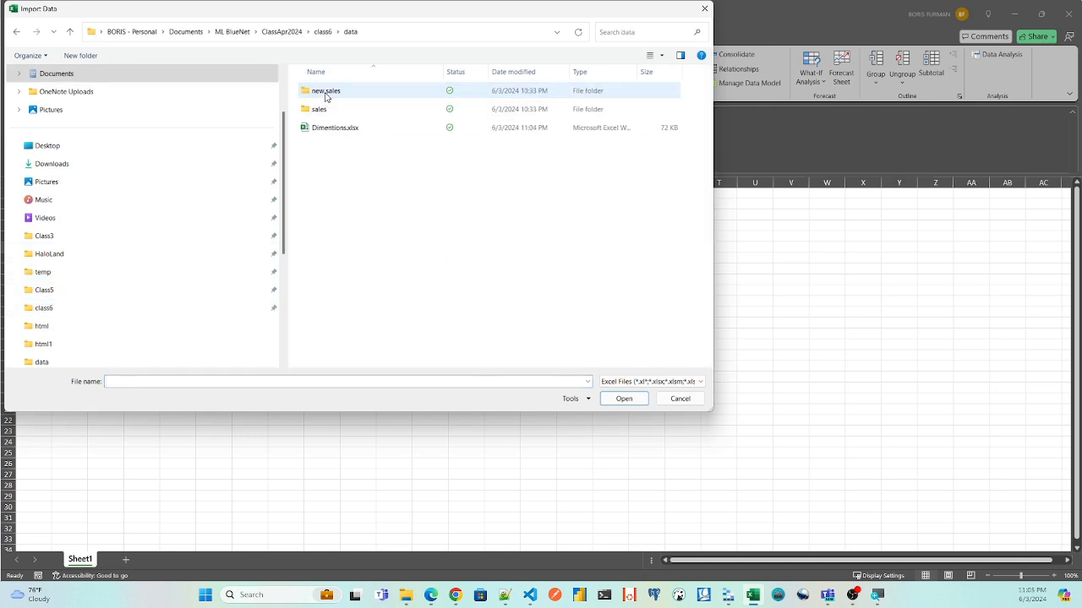
click(332, 131)
double_click(332, 131)
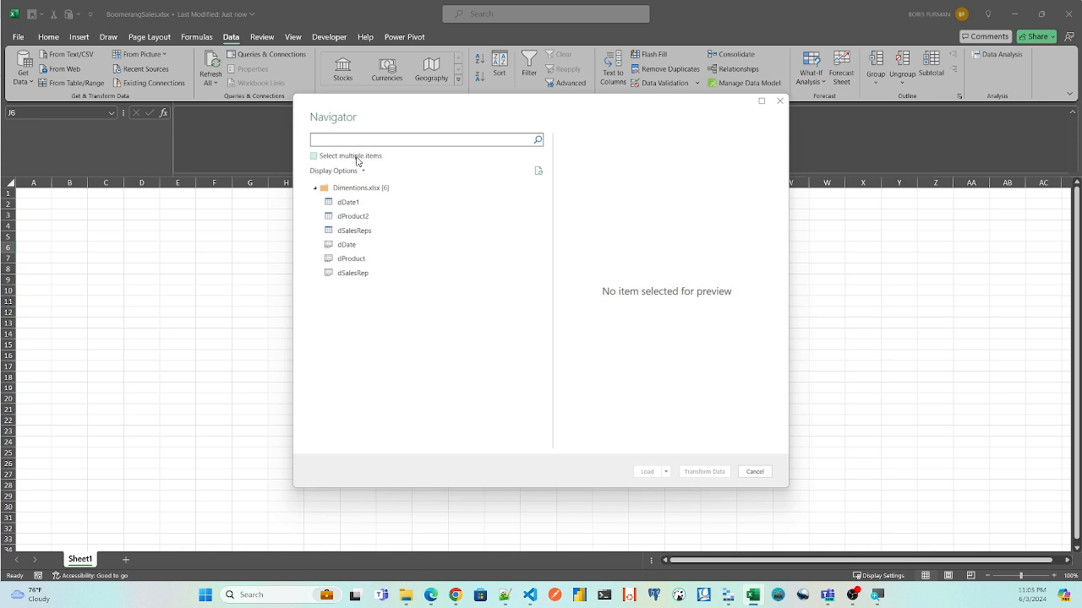
click(354, 277)
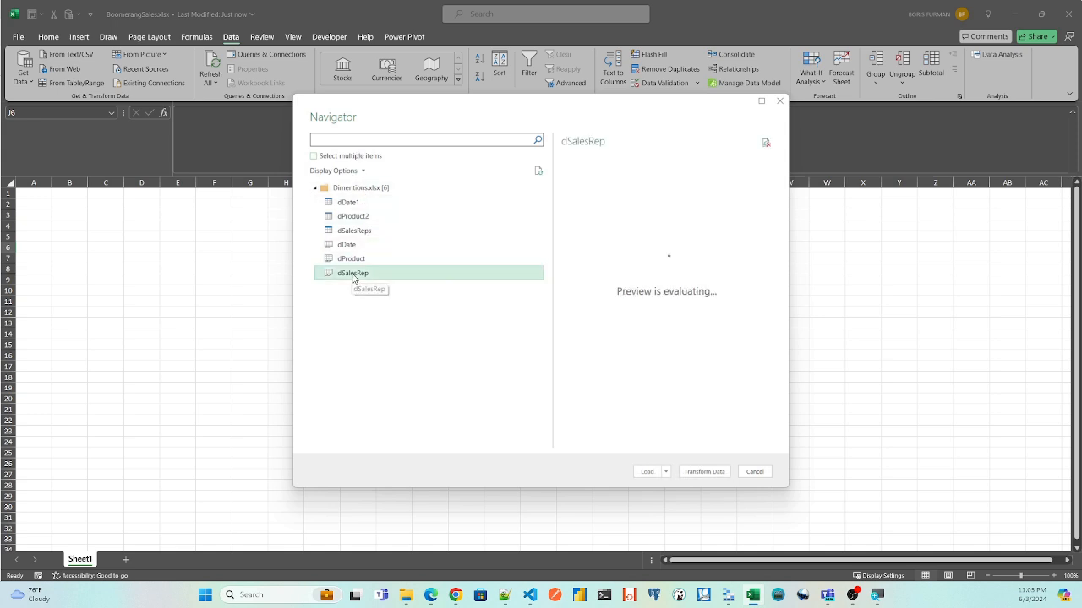
key(Escape)
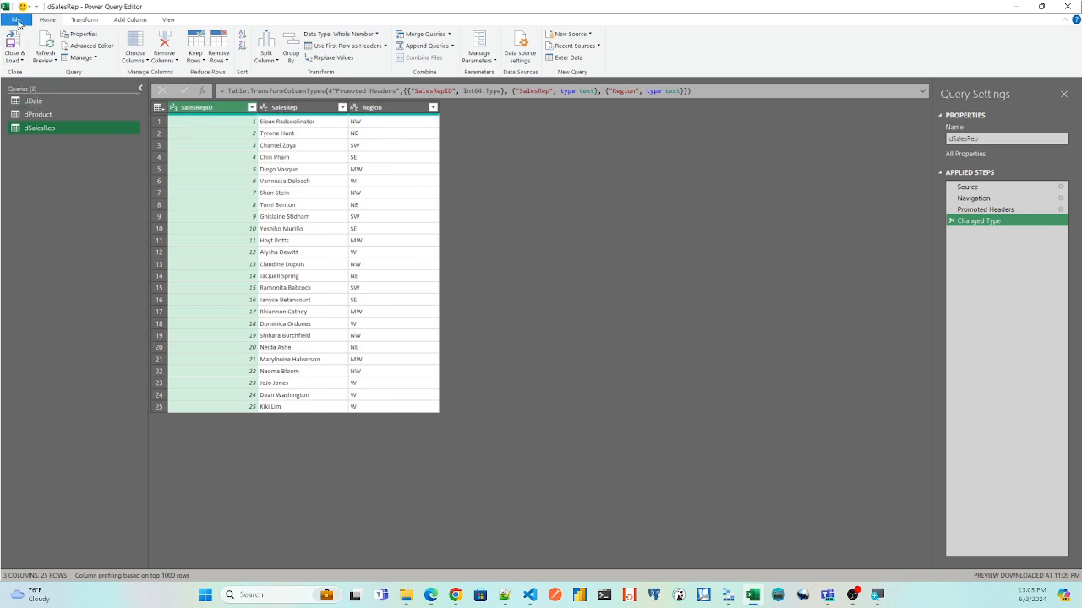
Step: Load dSalesRep as a connection only with its data added to the Data Model
click(17, 19)
click(38, 38)
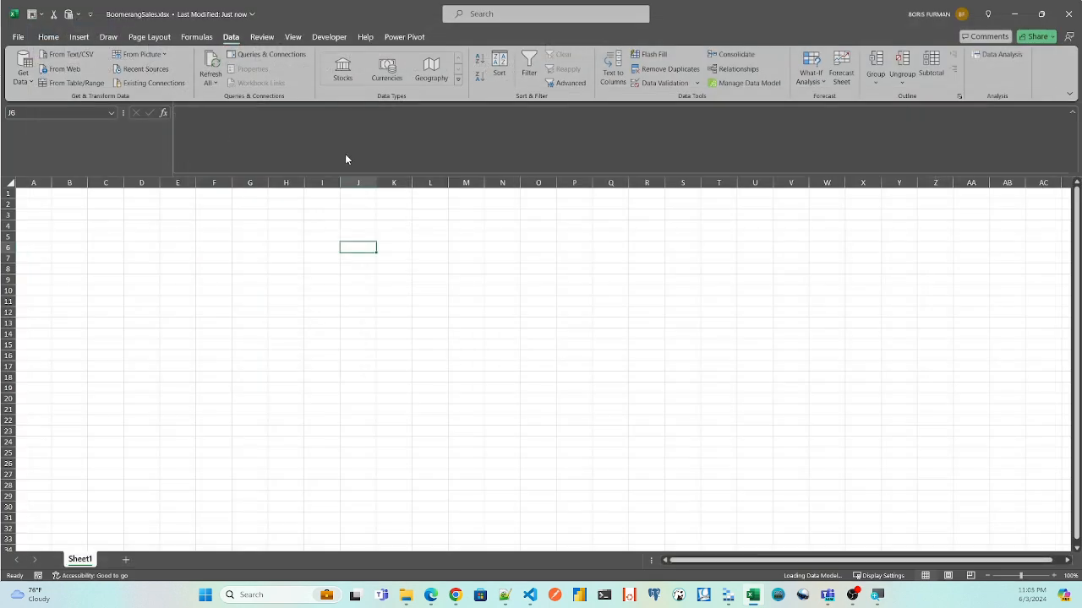
click(407, 291)
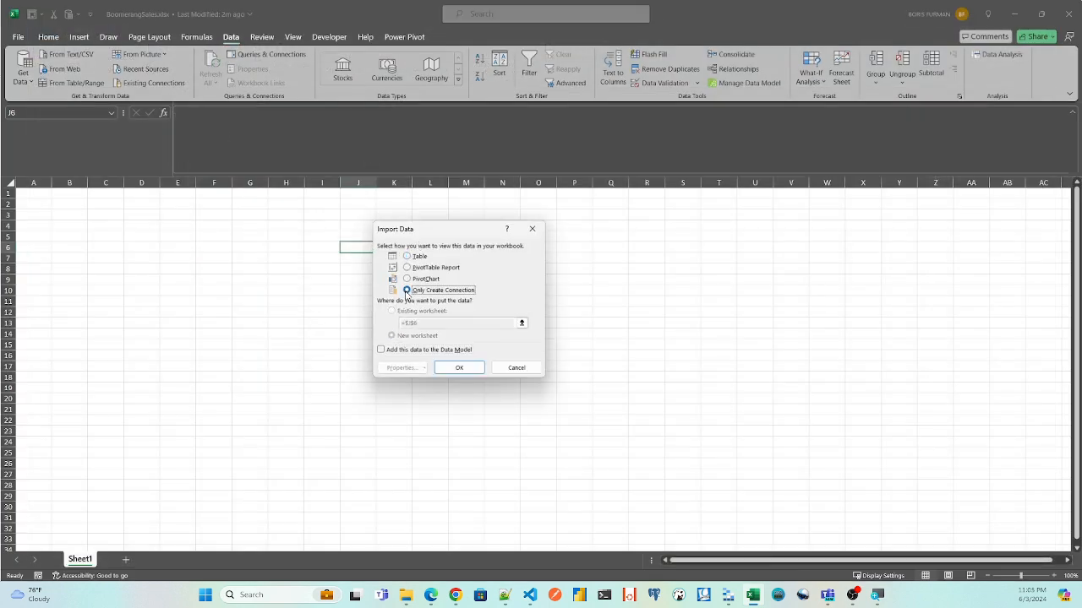
click(380, 349)
click(459, 368)
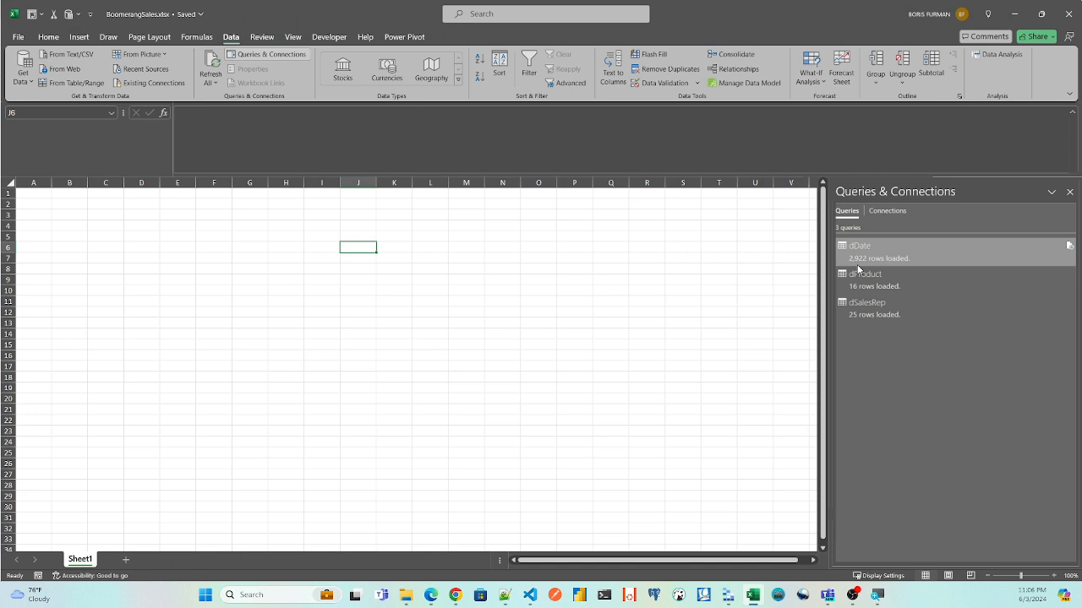
mouse_move(858, 265)
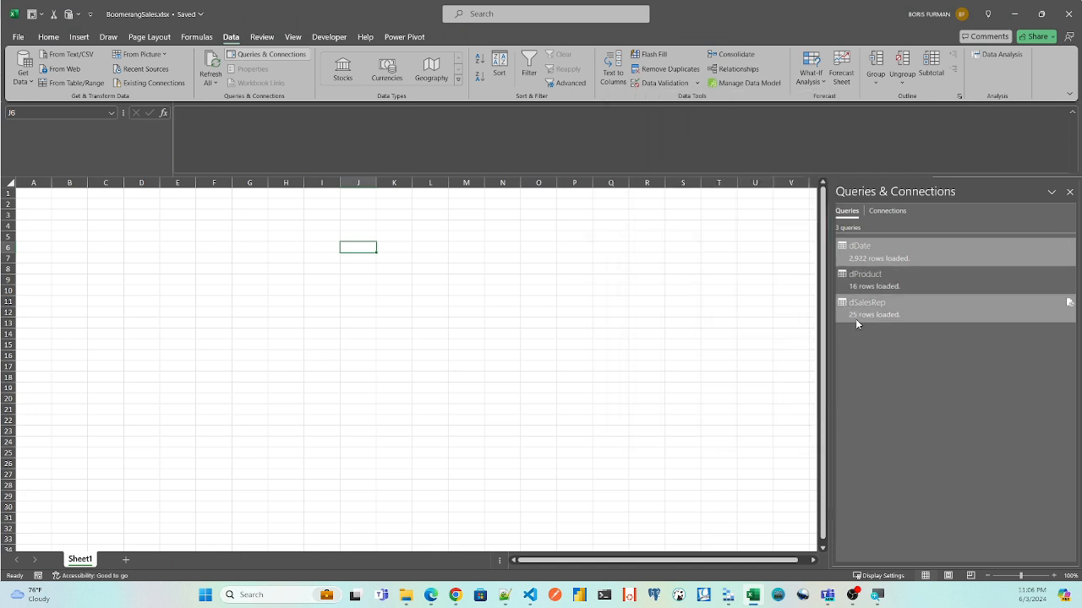
mouse_move(856, 320)
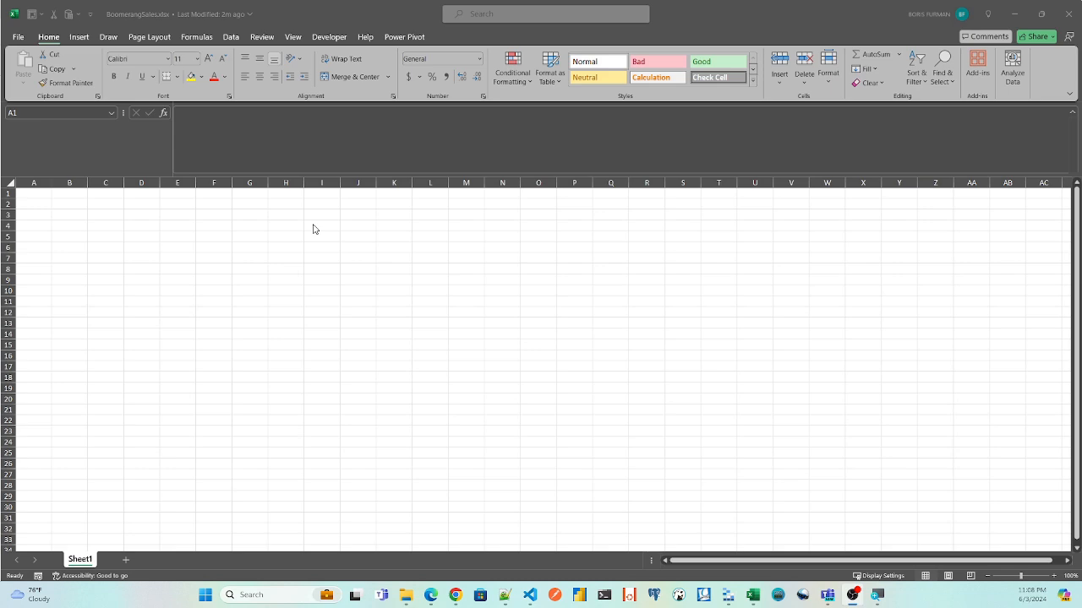
Step: Import the sales folder from the class6 data folder as a folder source and open its file list in Power Query for transformation
click(231, 38)
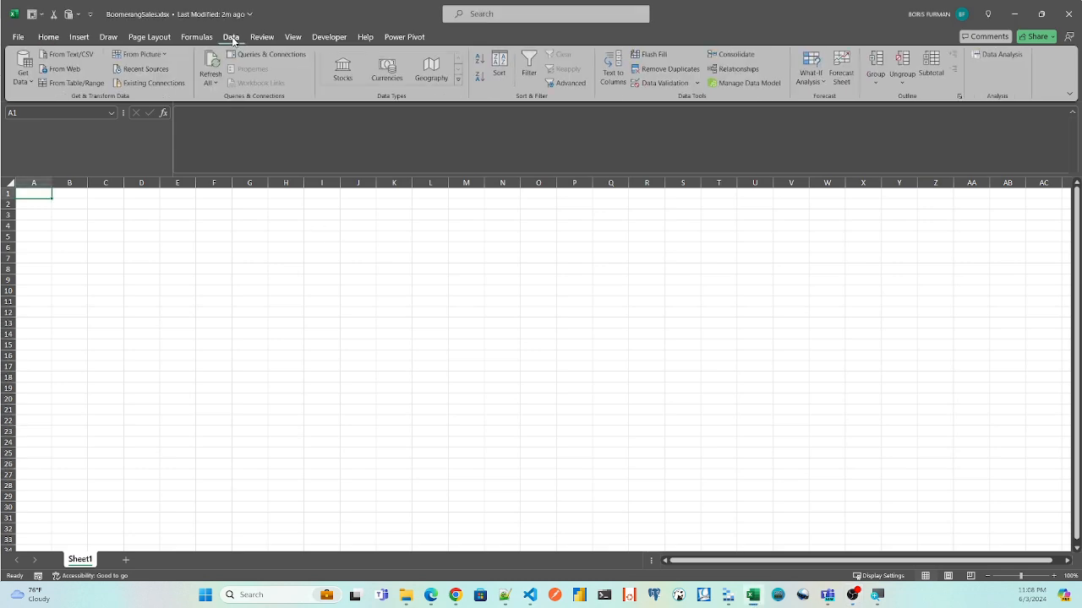
click(25, 81)
mouse_move(55, 99)
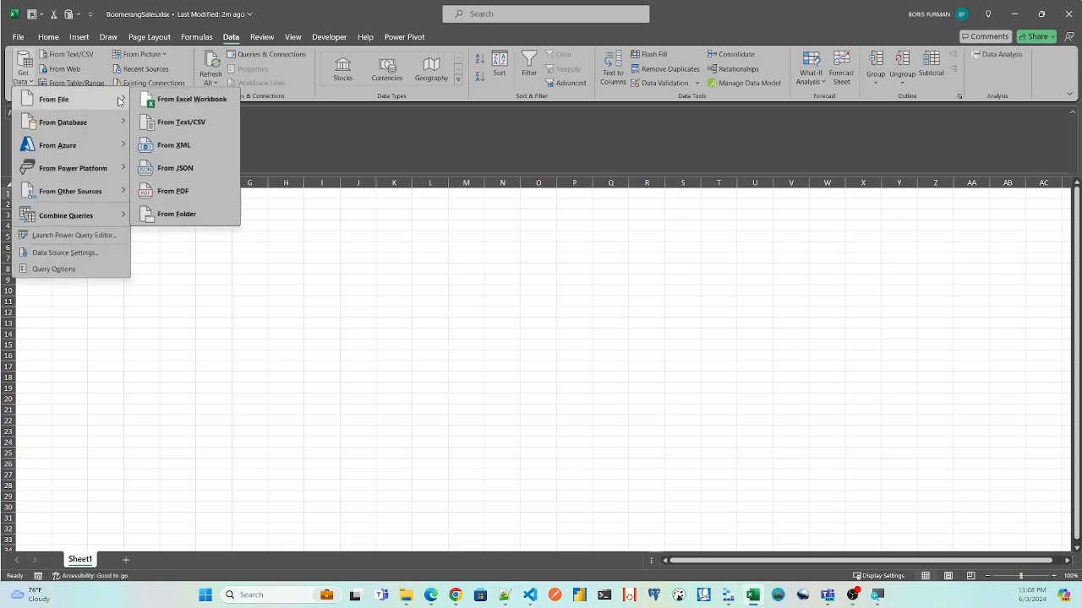
click(180, 217)
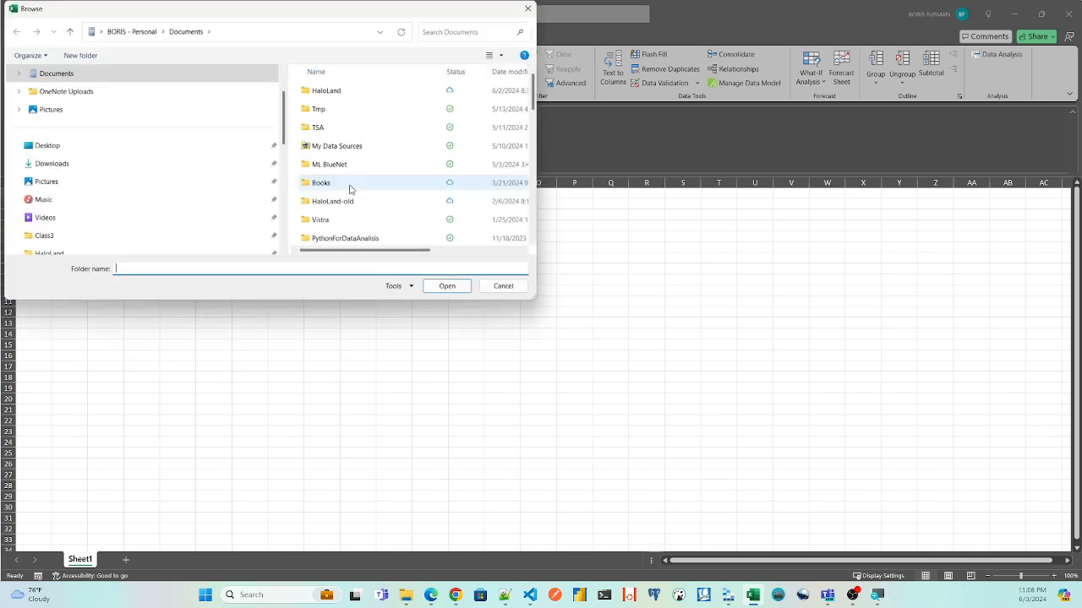
drag(284, 138, 283, 194)
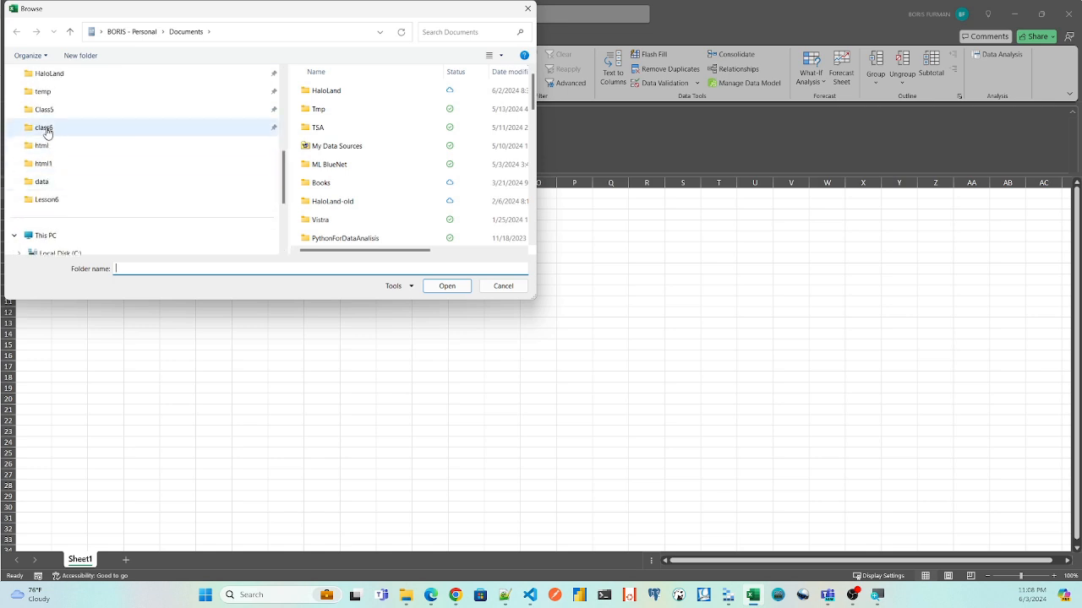
click(76, 127)
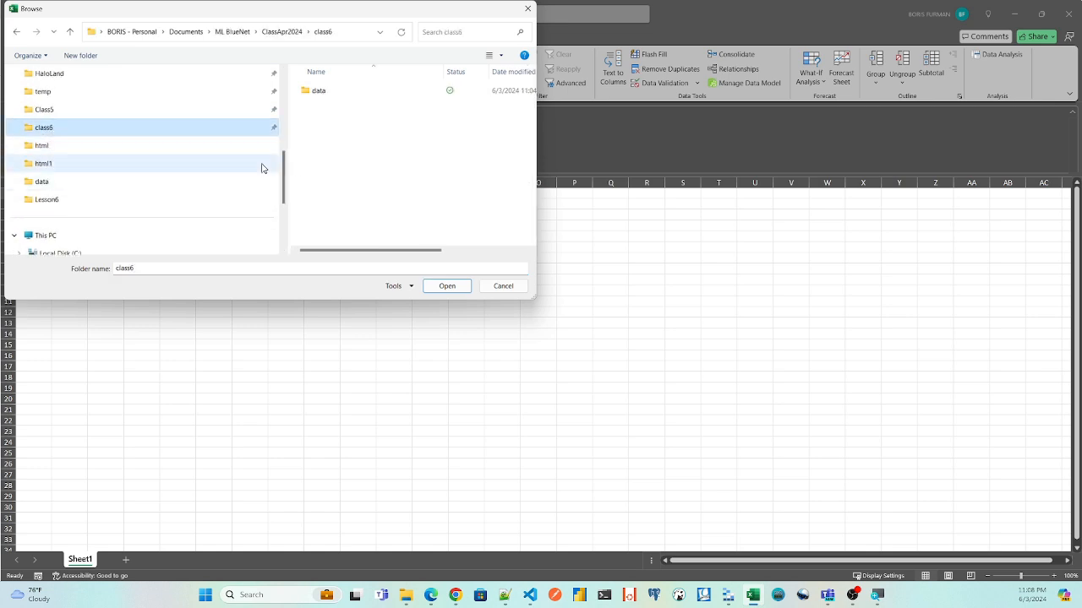
double_click(319, 92)
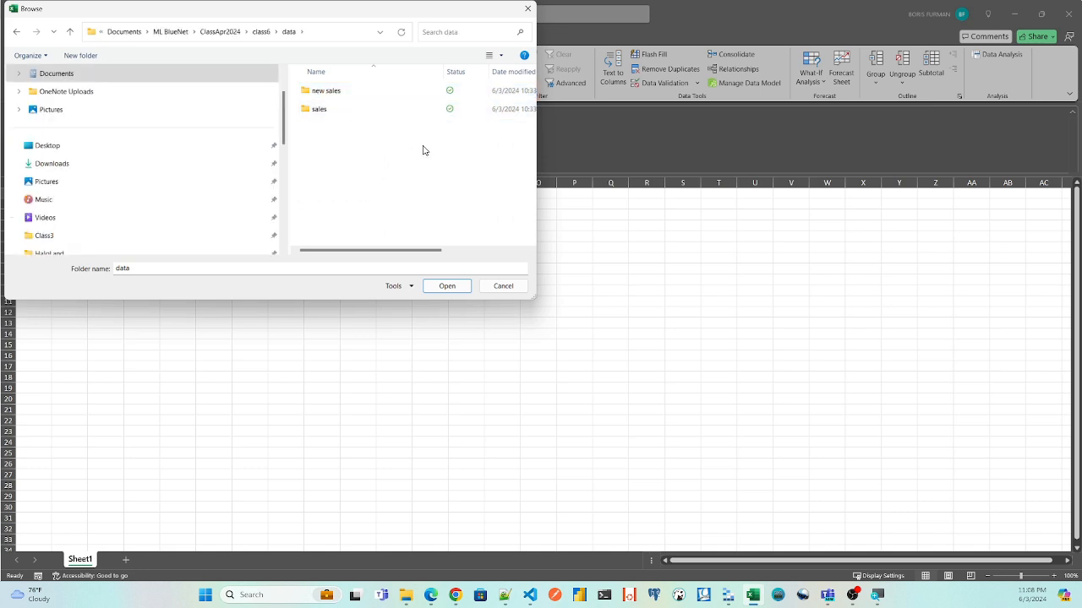
click(317, 111)
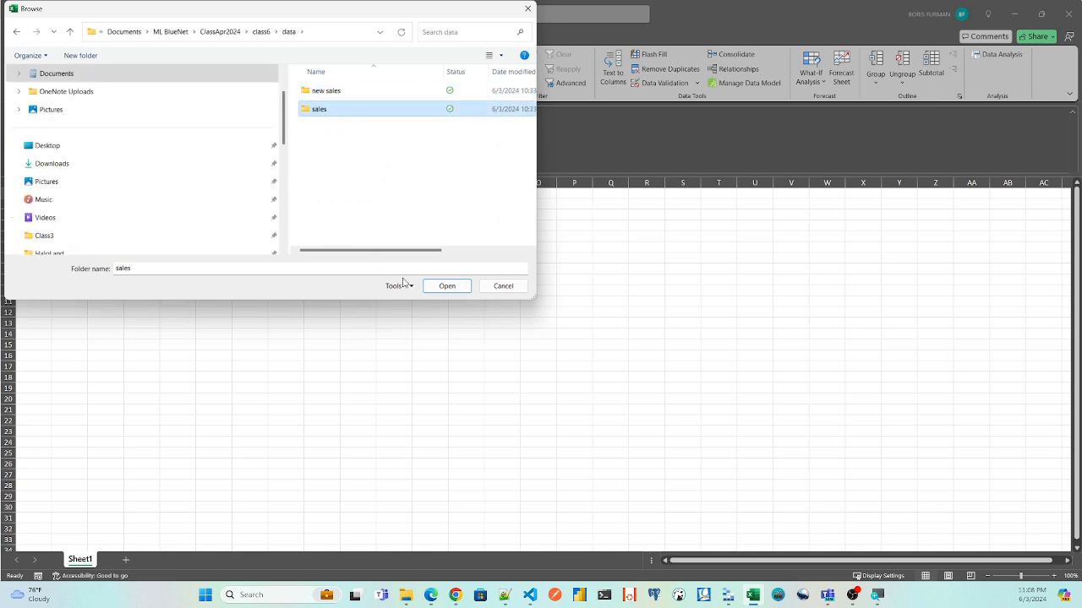
click(447, 287)
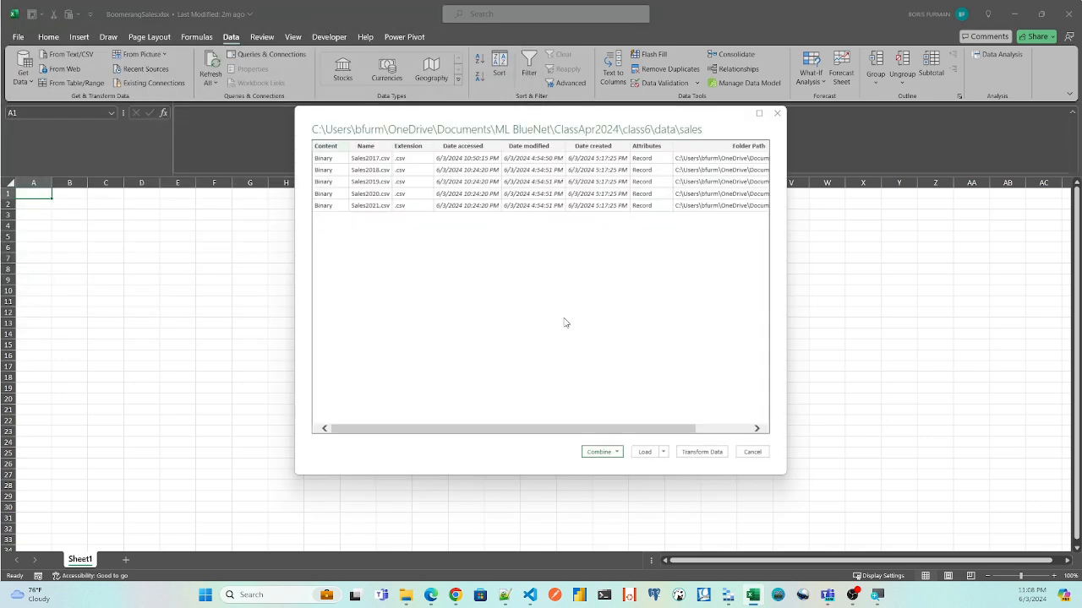
drag(782, 474, 997, 501)
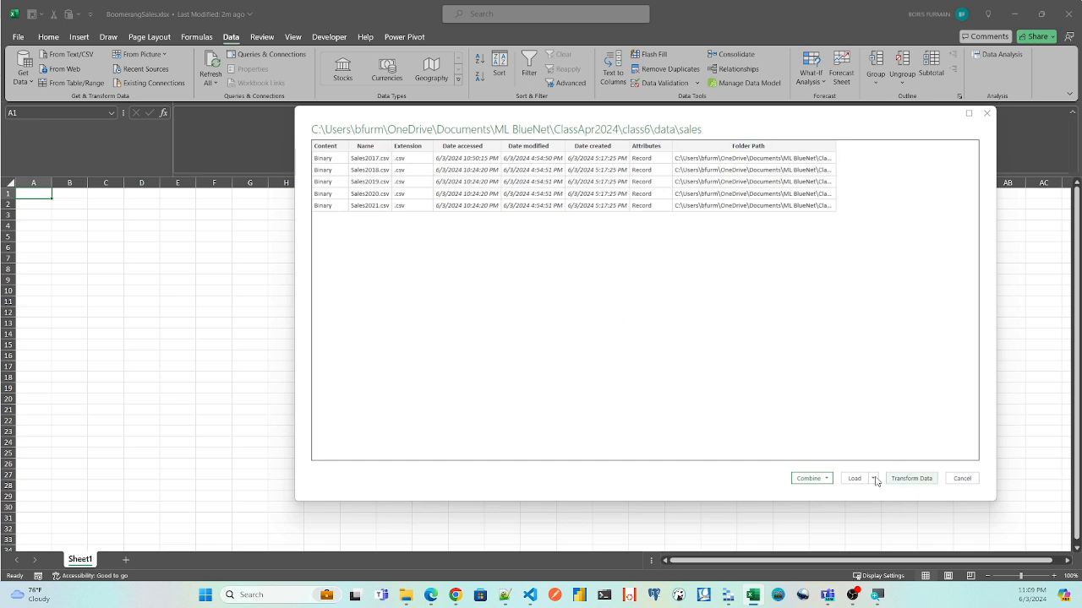
click(920, 479)
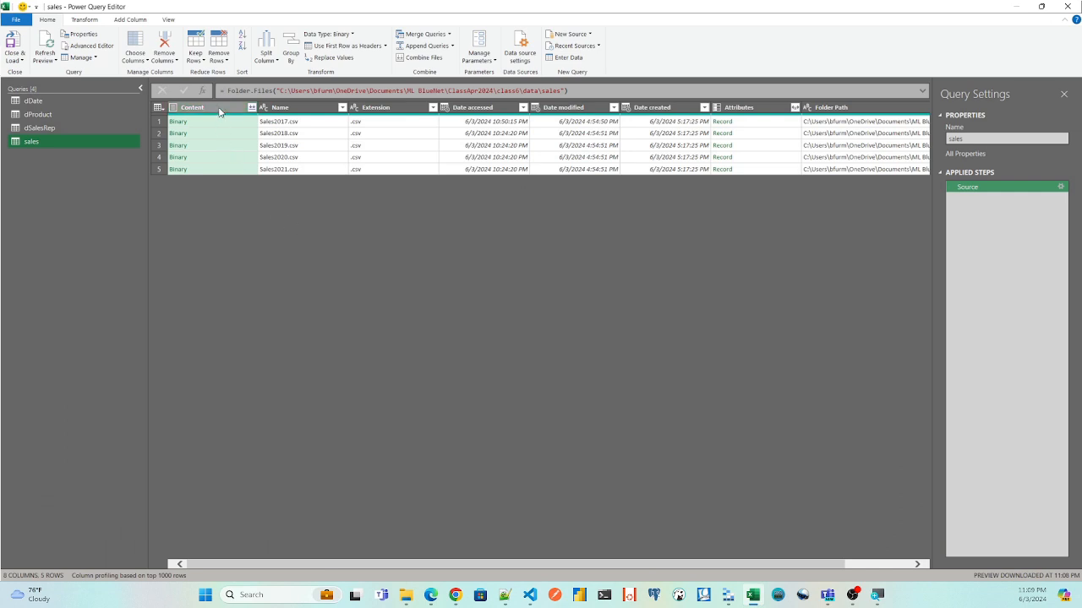
Step: Remove the columns from Name through Folder Path in the sales query, keeping only the Content column
click(282, 111)
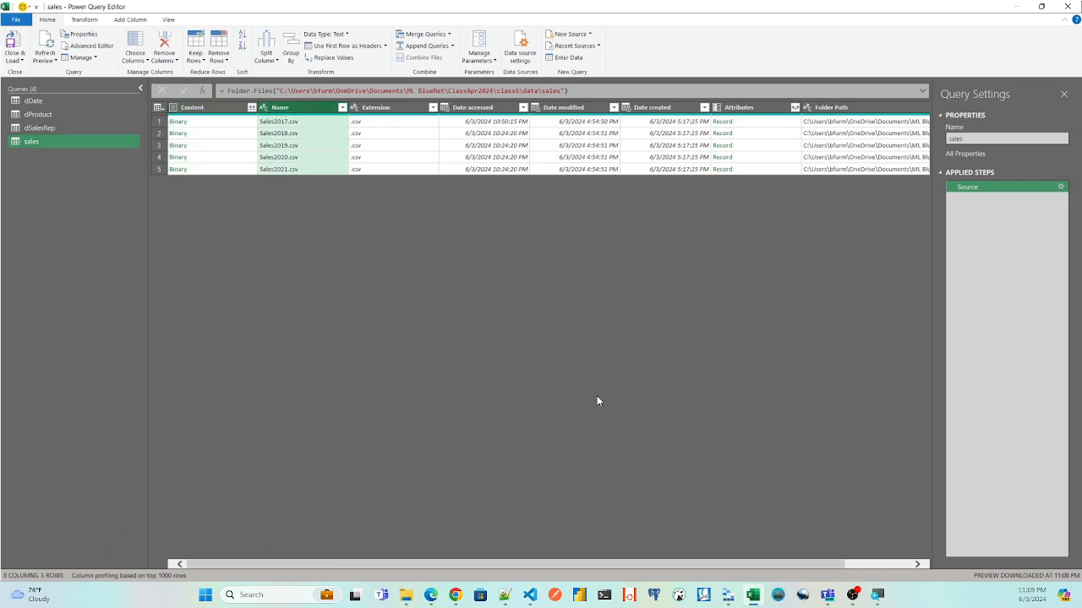
drag(603, 566, 803, 570)
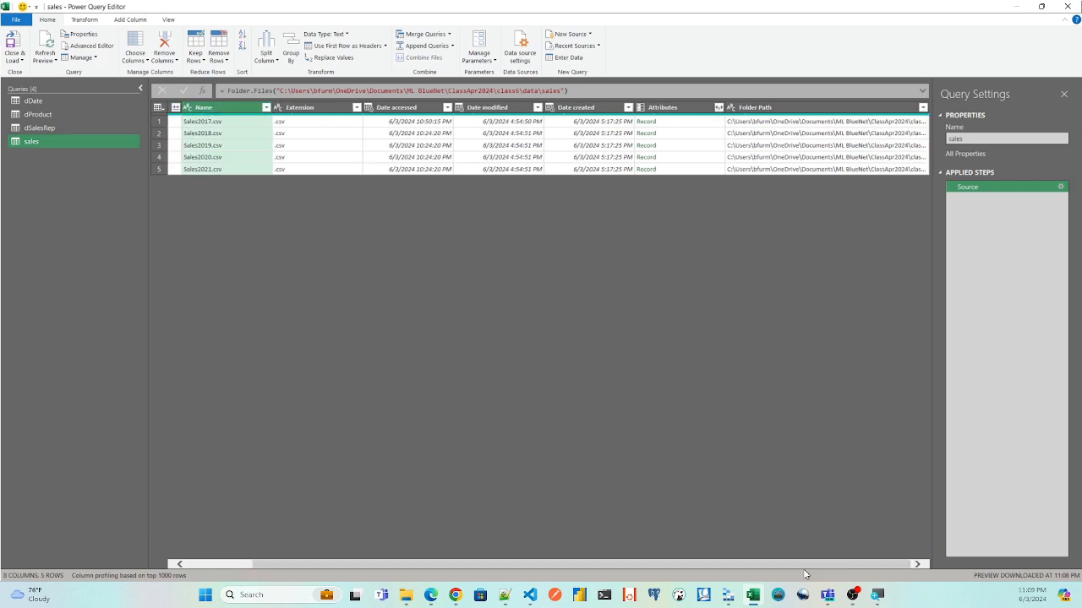
shift+click(768, 109)
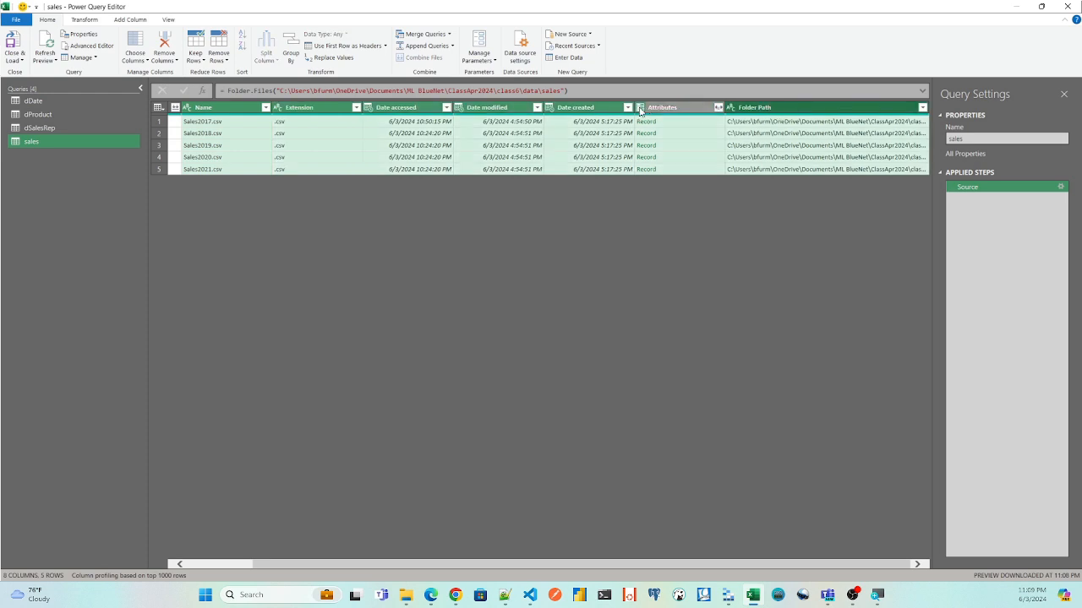
right_click(590, 109)
click(599, 128)
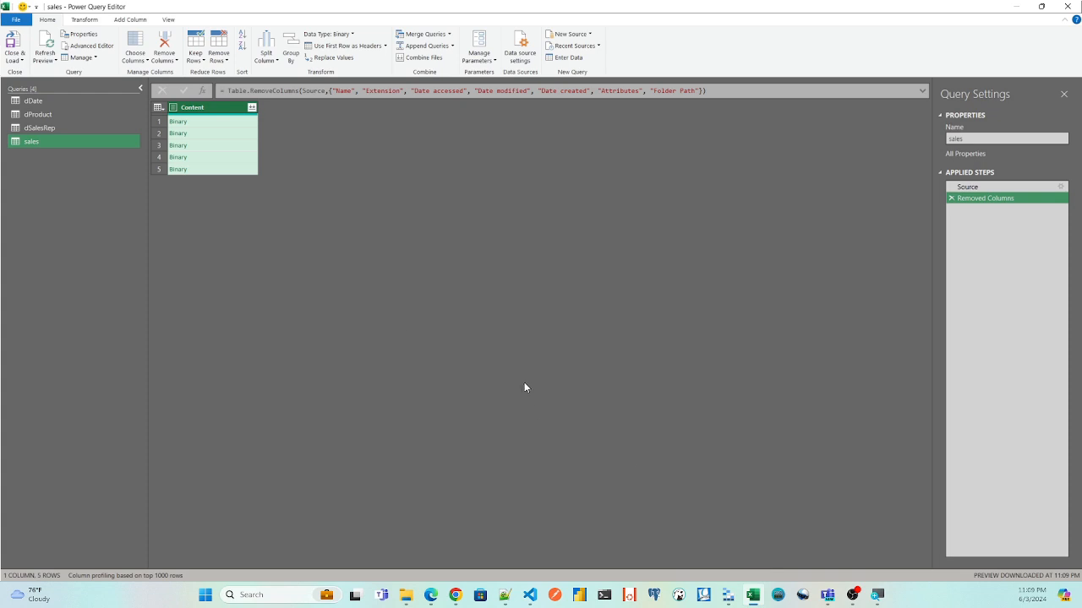
Step: Combine the binary files in the Content column, using the first file as the sample and comma as the delimiter
click(251, 108)
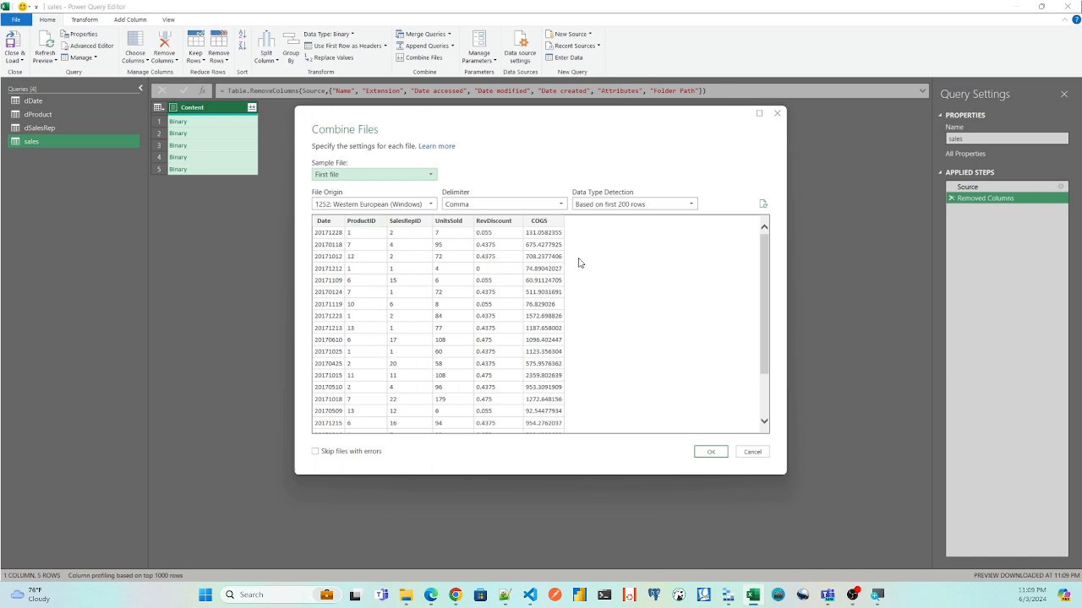
click(429, 175)
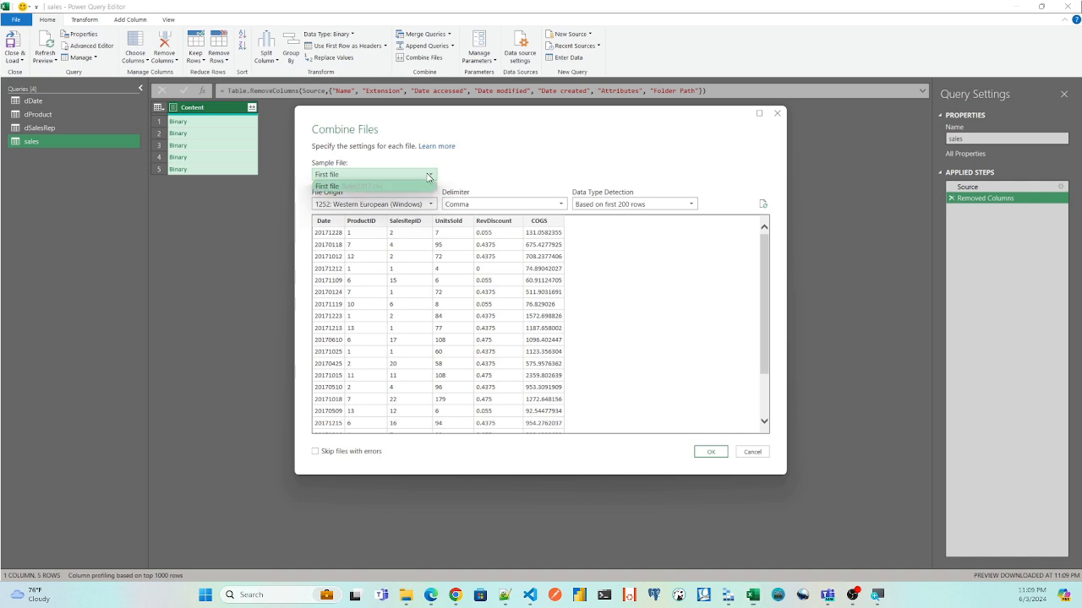
click(470, 173)
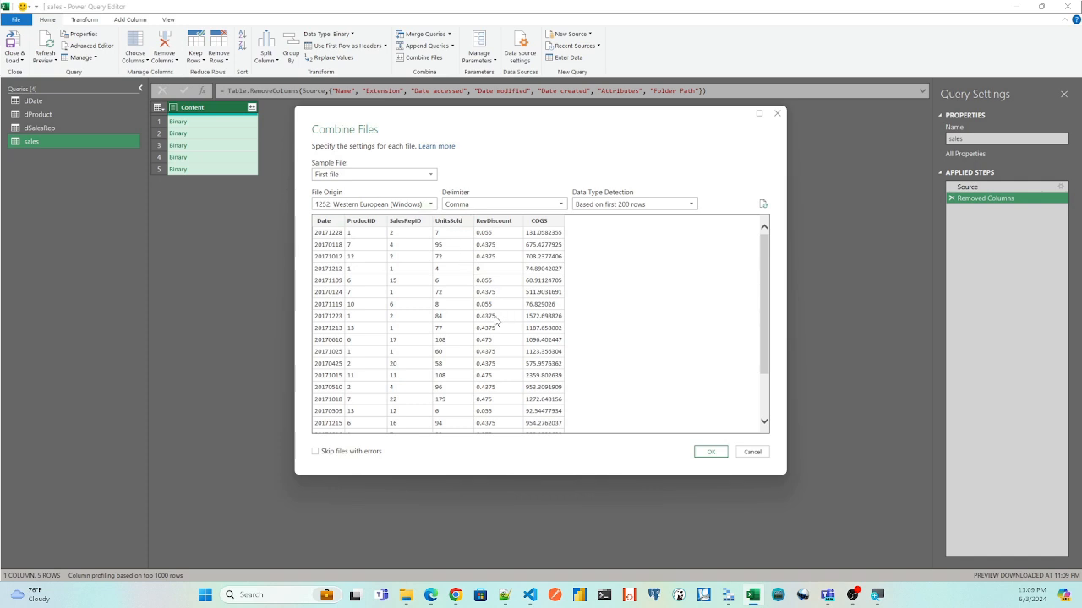
click(711, 452)
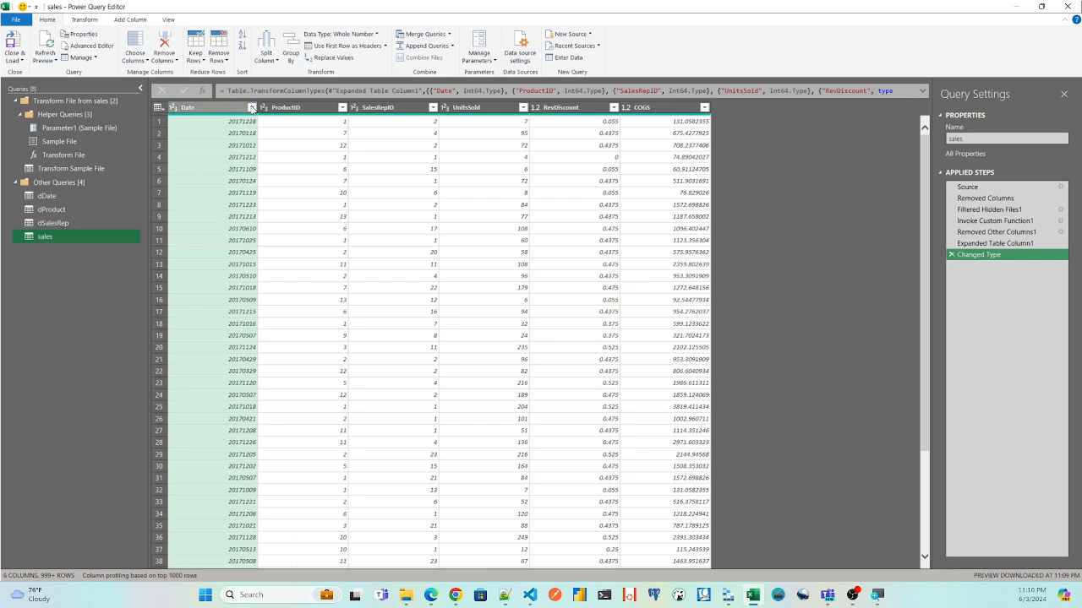
Step: Change the sales query's Date column to the Date data type, replacing the current type conversion
click(174, 109)
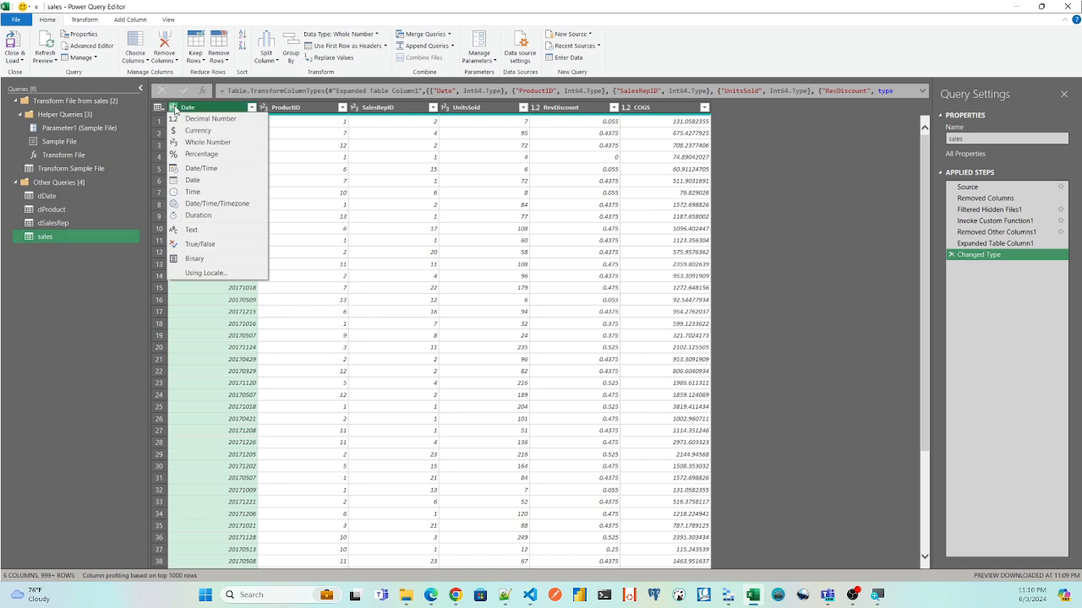
click(192, 181)
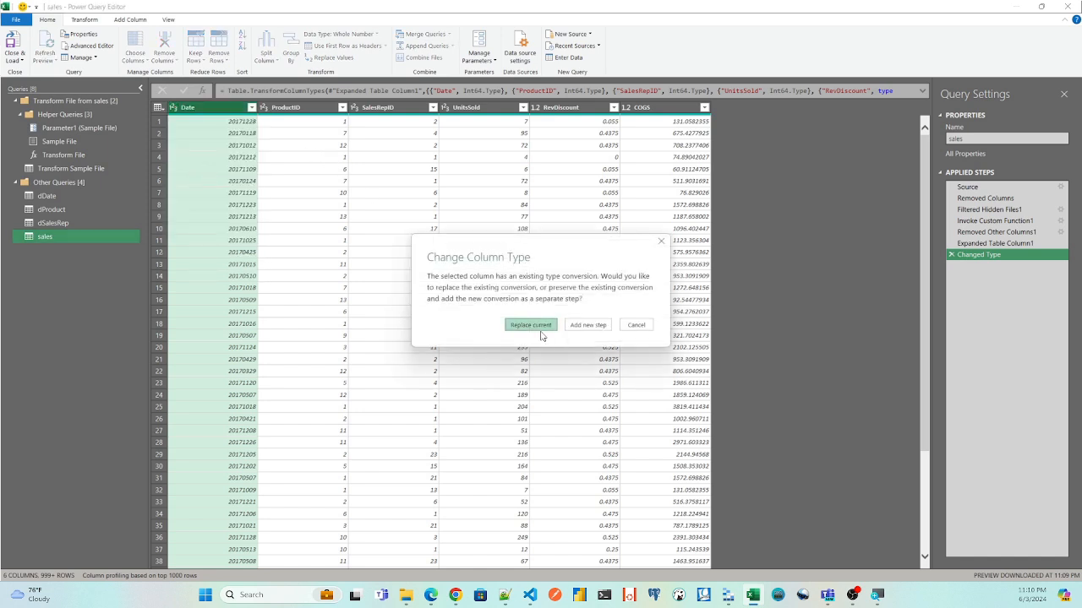
click(531, 325)
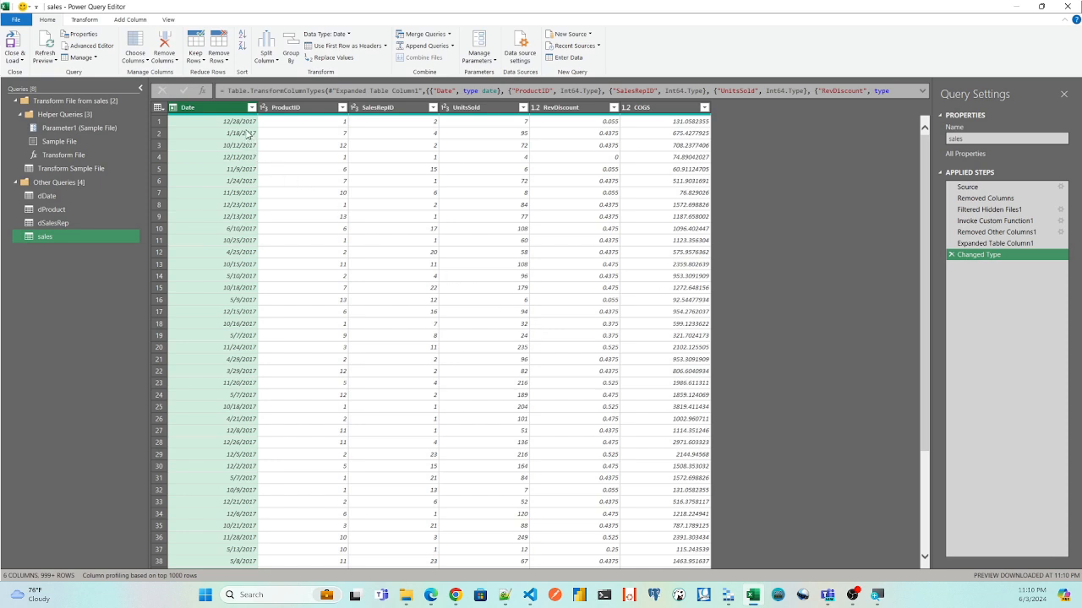
Step: Check the data types from ProductID through RevDiscount and change the COGS column to Currency, replacing the current type conversion
click(309, 116)
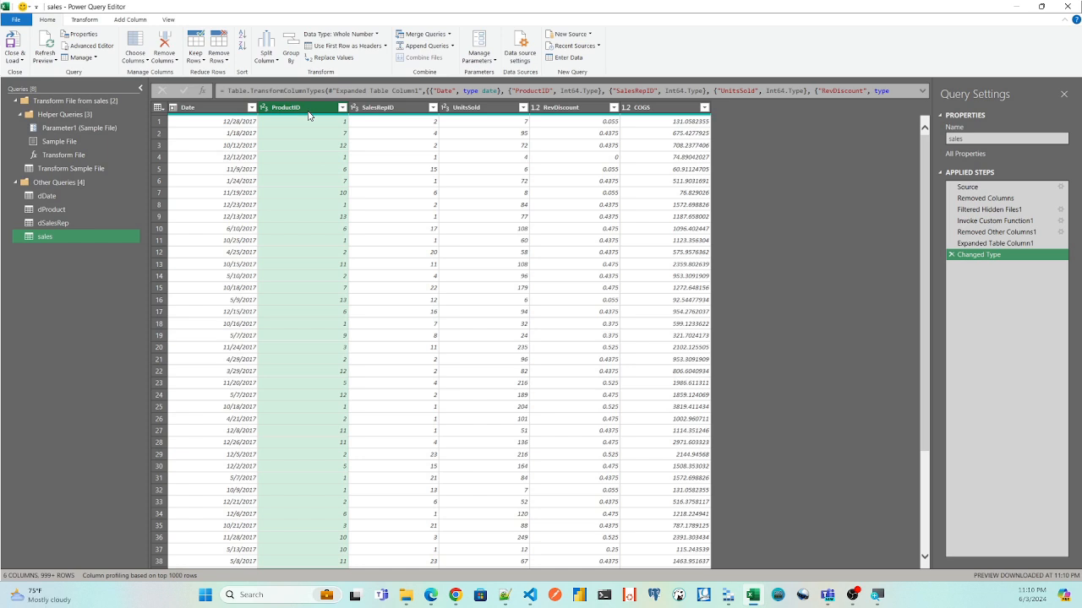
click(398, 114)
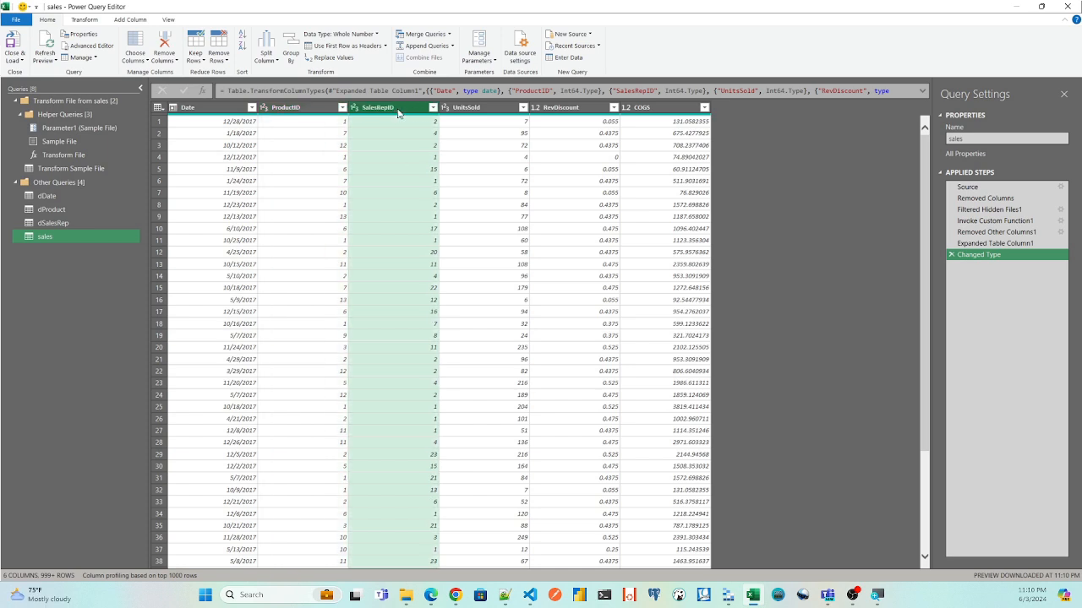
click(473, 115)
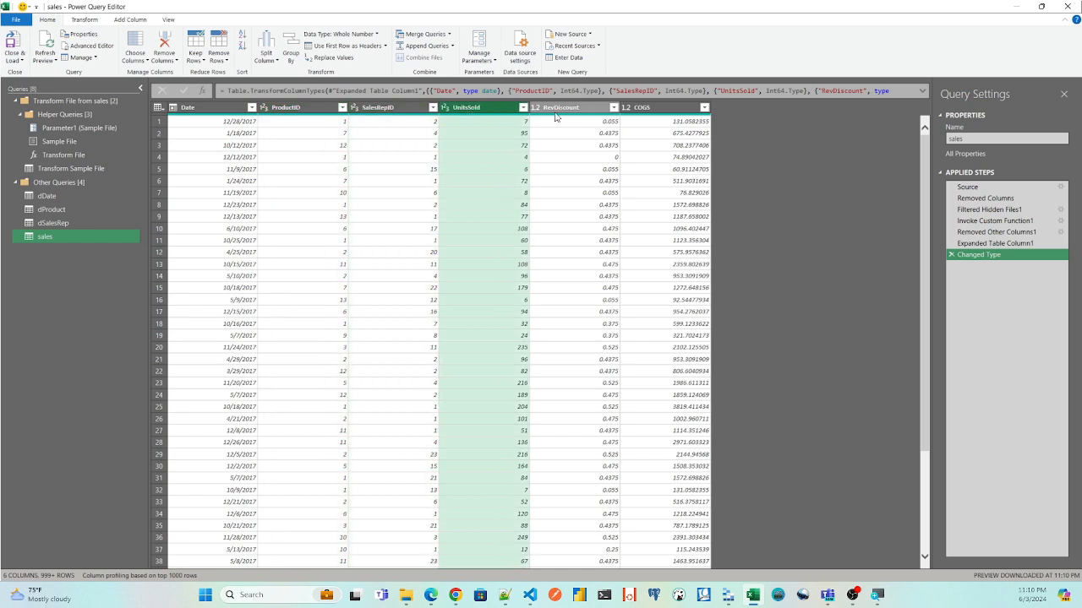
click(558, 115)
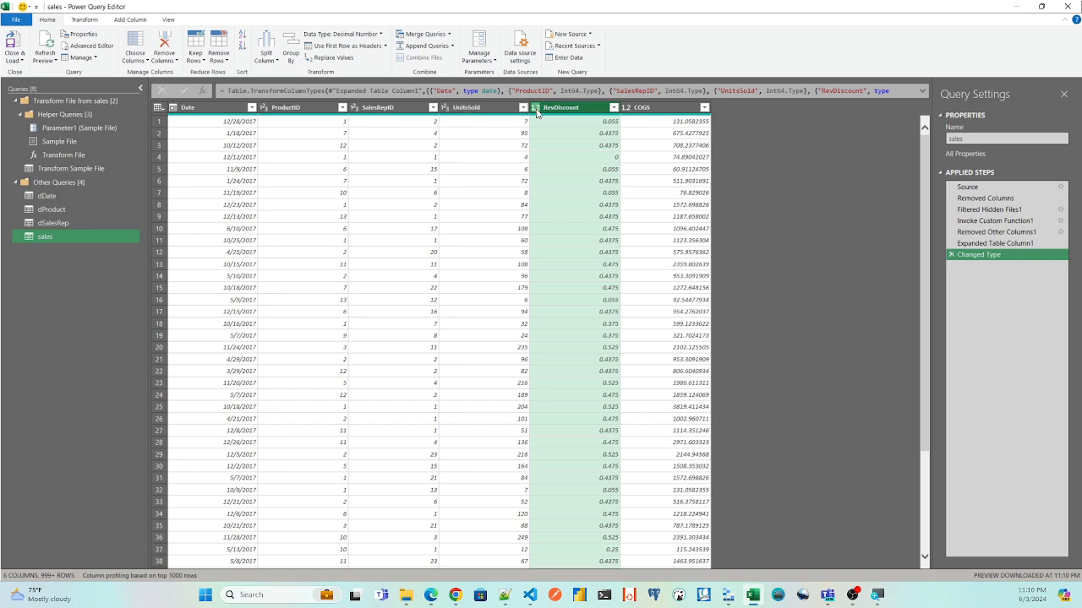
click(647, 110)
click(626, 109)
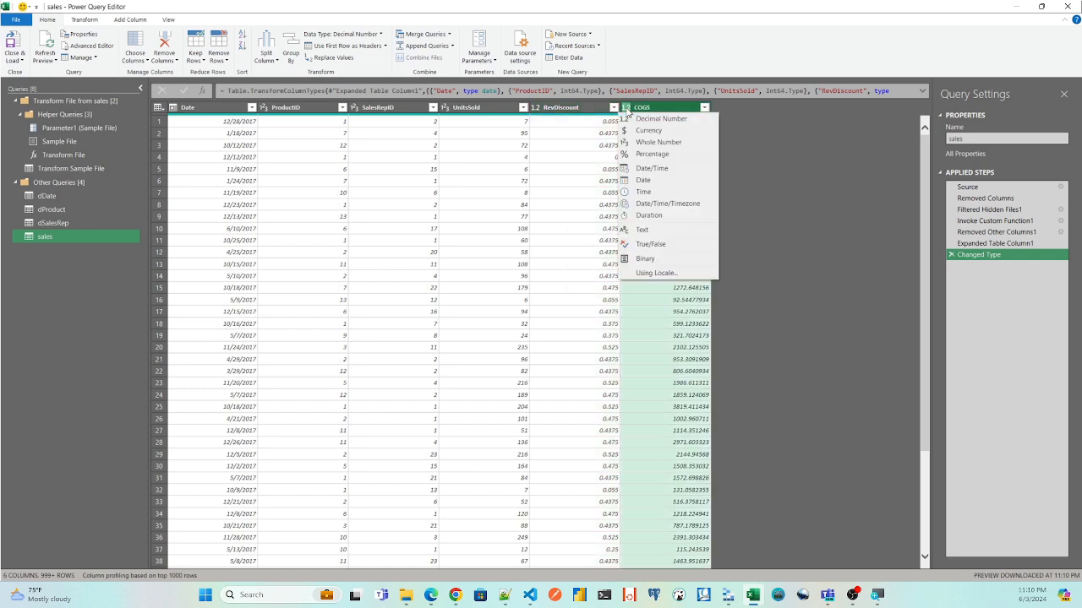
click(642, 131)
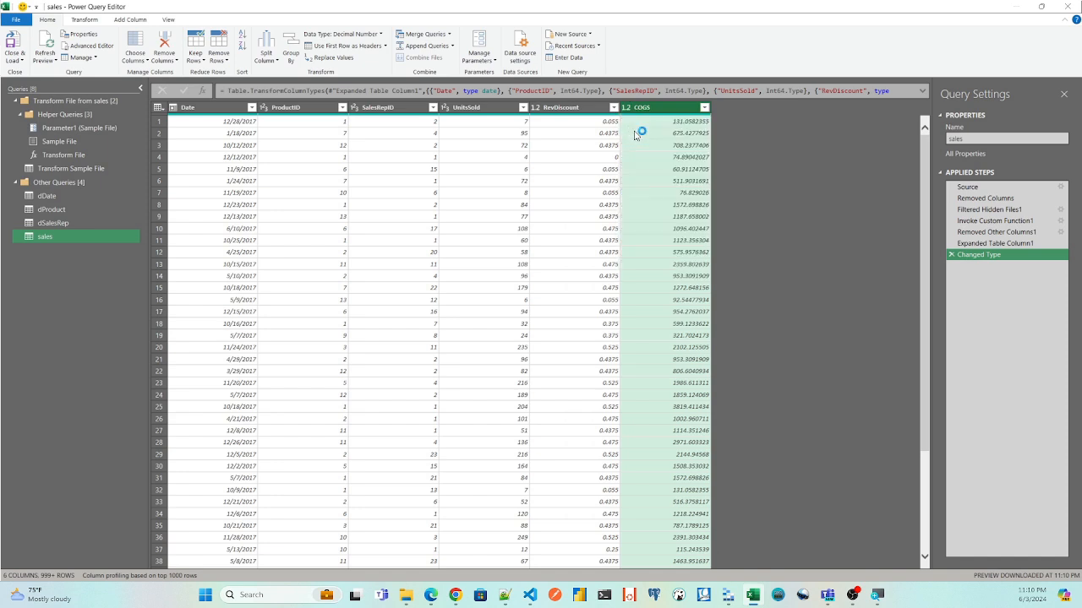
click(538, 325)
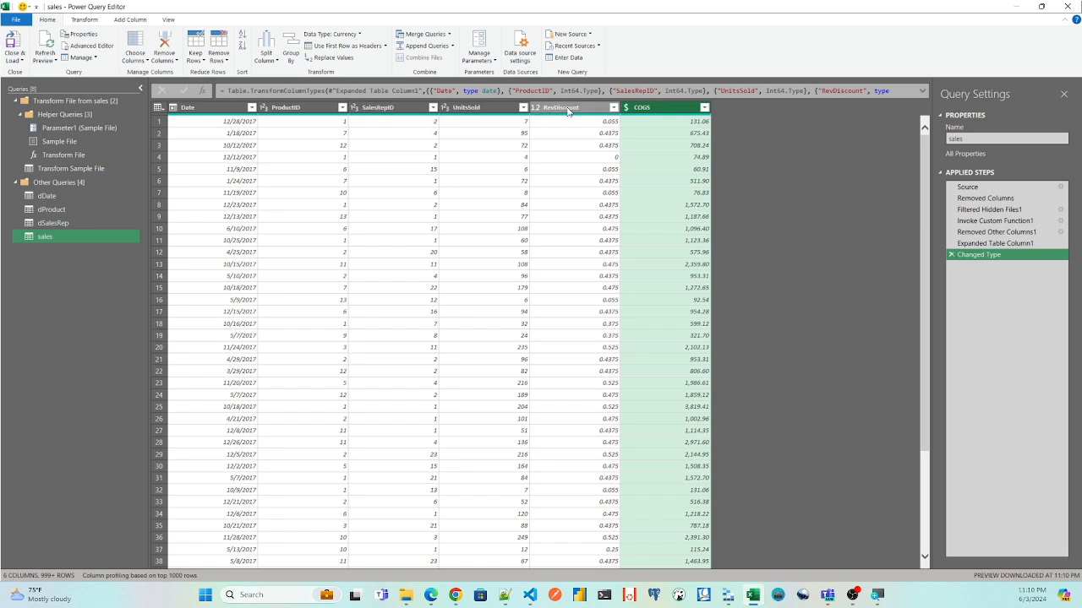
Step: Load the queries from the Power Query Editor as connection only and add their data to the Data Model
mouse_move(568, 118)
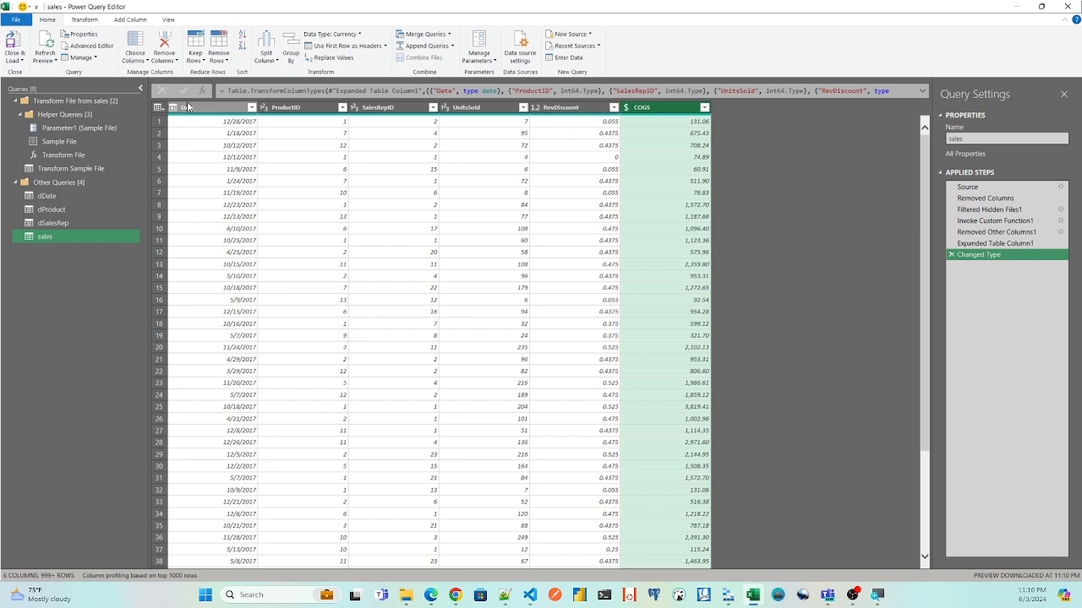
click(17, 20)
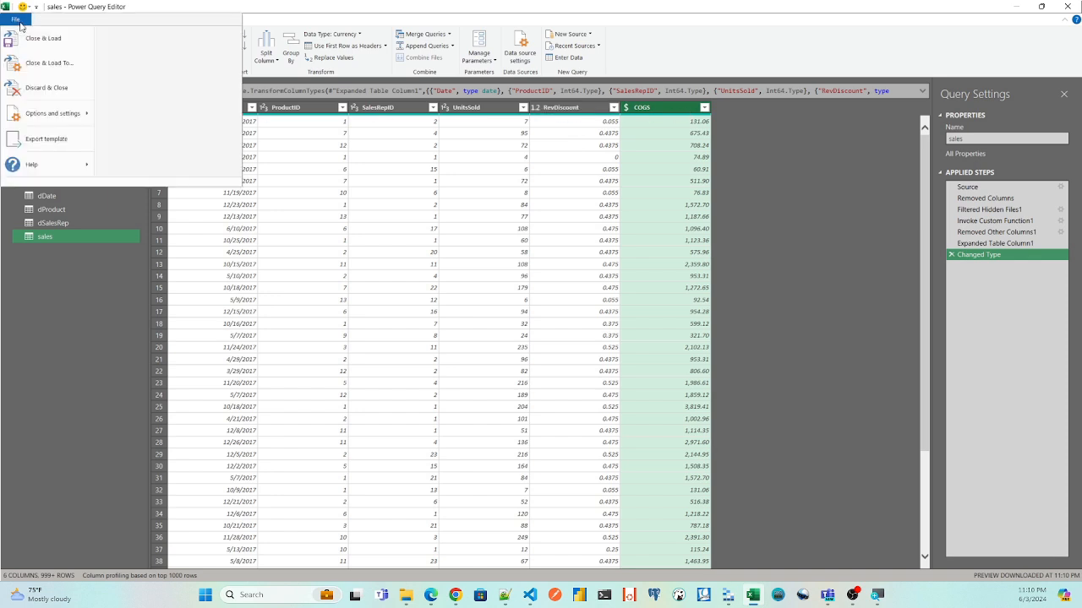
click(30, 66)
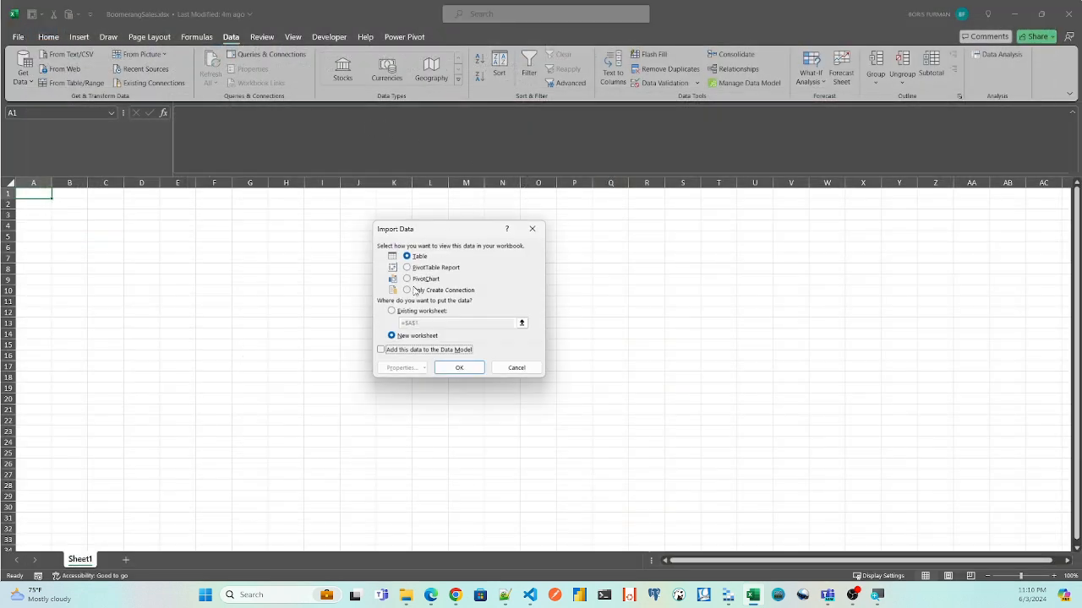
click(412, 293)
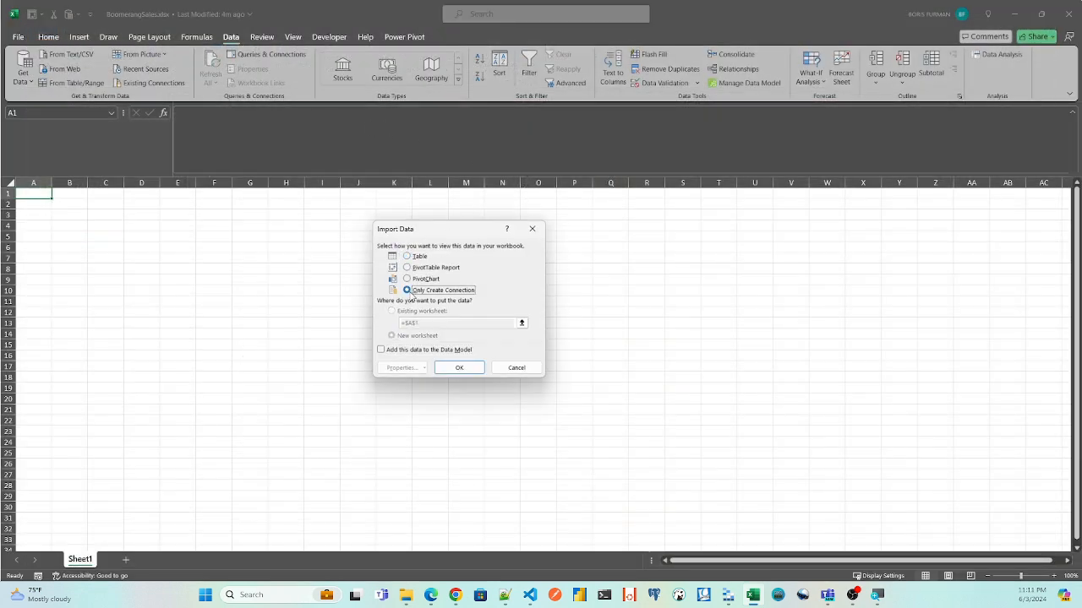
click(381, 350)
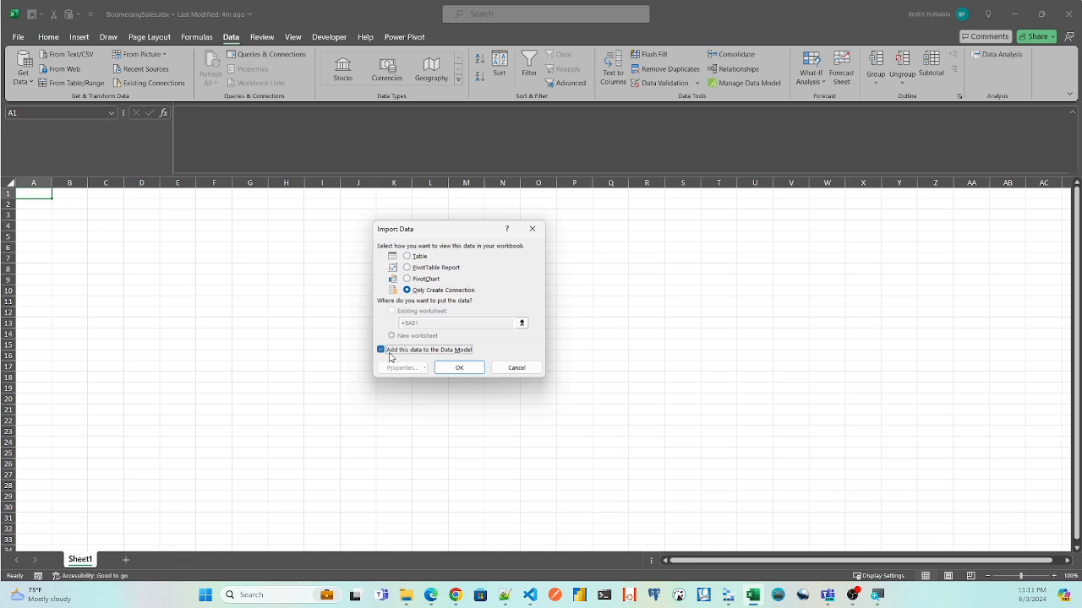
click(460, 368)
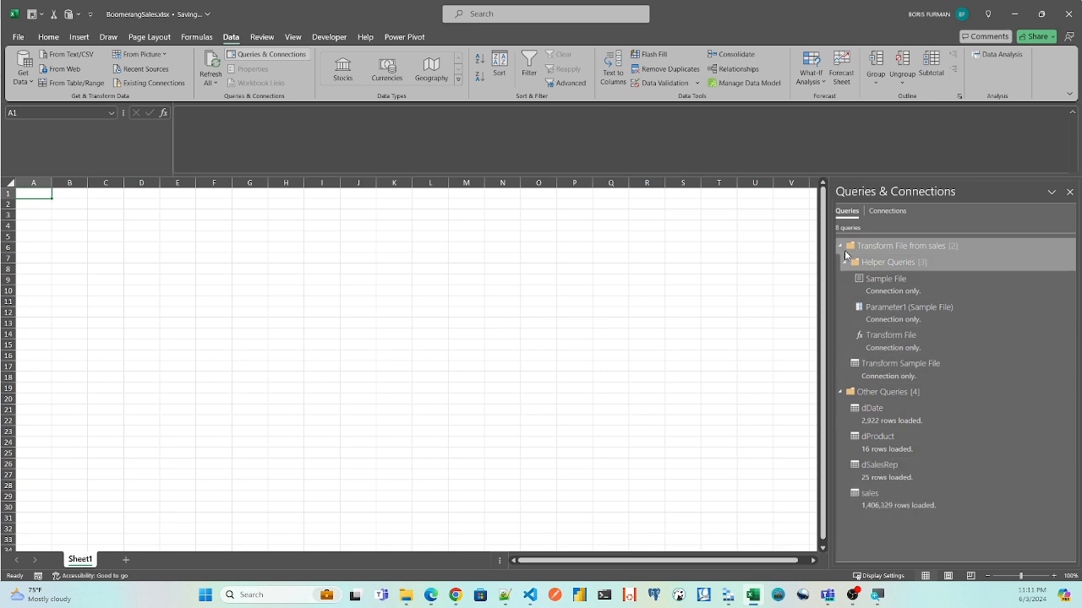
Step: Open the Data Model in Power Pivot and examine the loaded sales, dSalesRep, dProduct and dDate tables
mouse_move(876, 510)
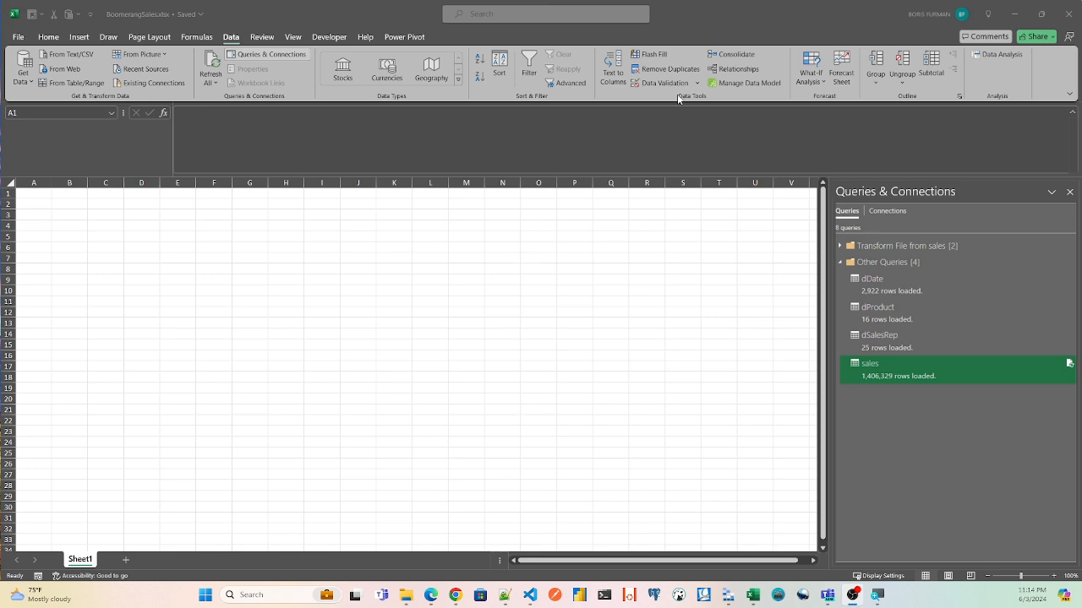
click(737, 85)
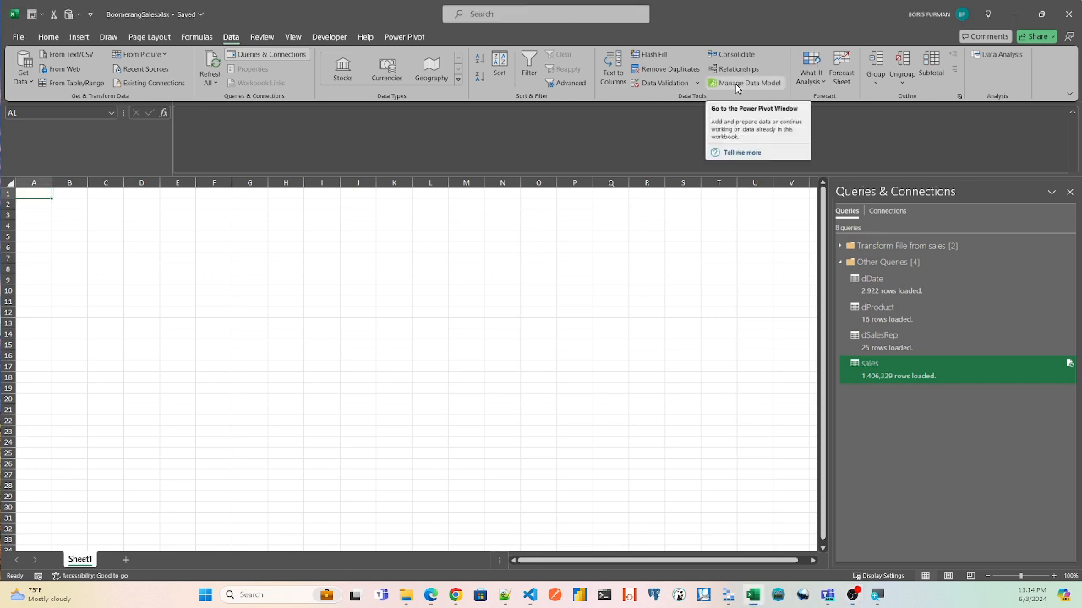
click(737, 85)
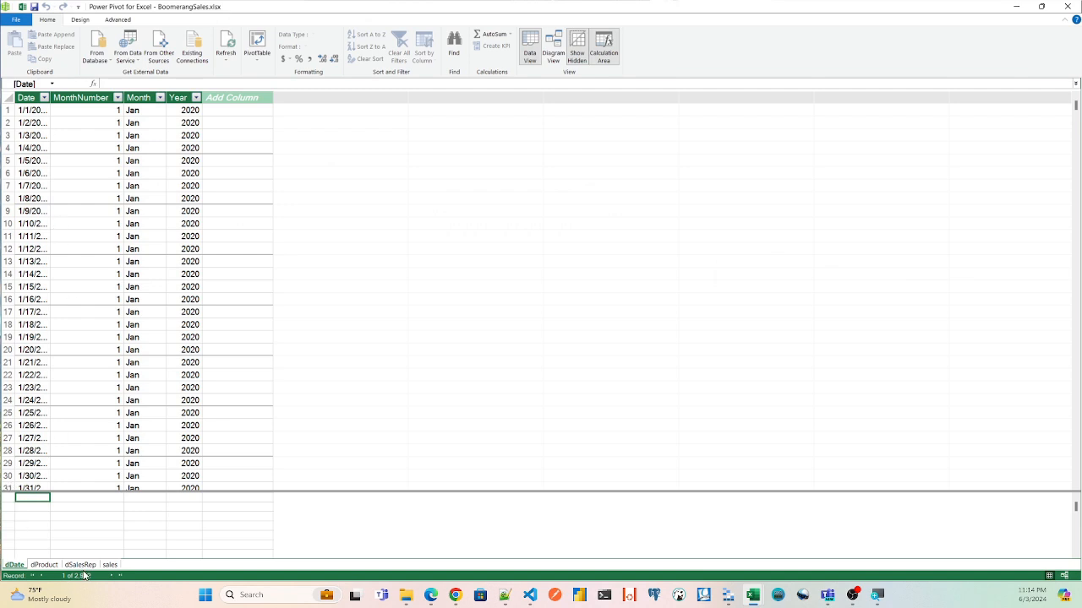
click(109, 564)
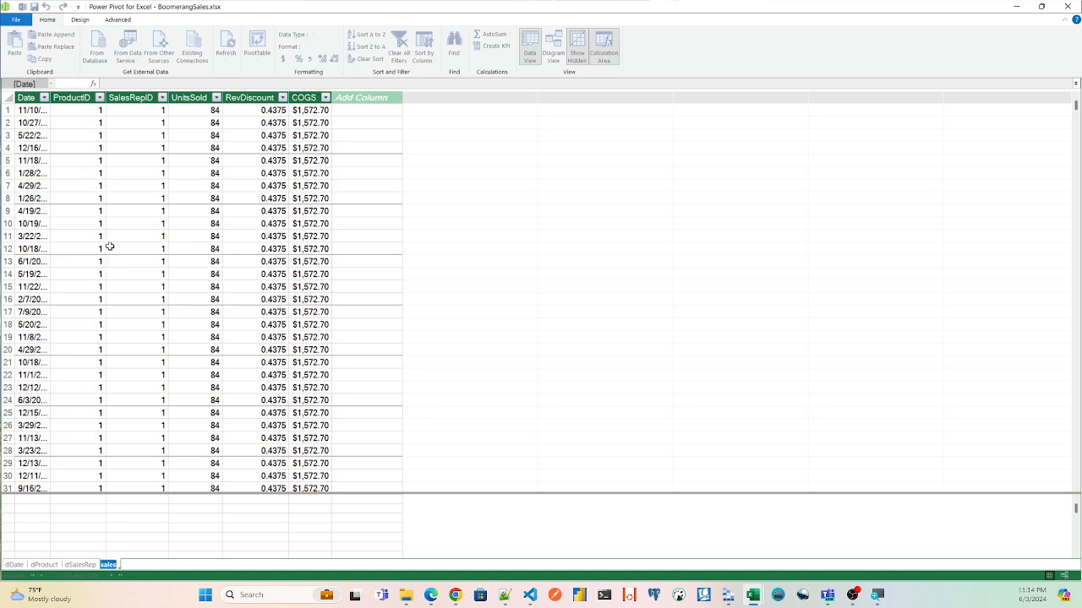
mouse_move(1074, 108)
mouse_down()
mouse_move(1075, 488)
mouse_move(1076, 106)
mouse_up()
click(130, 318)
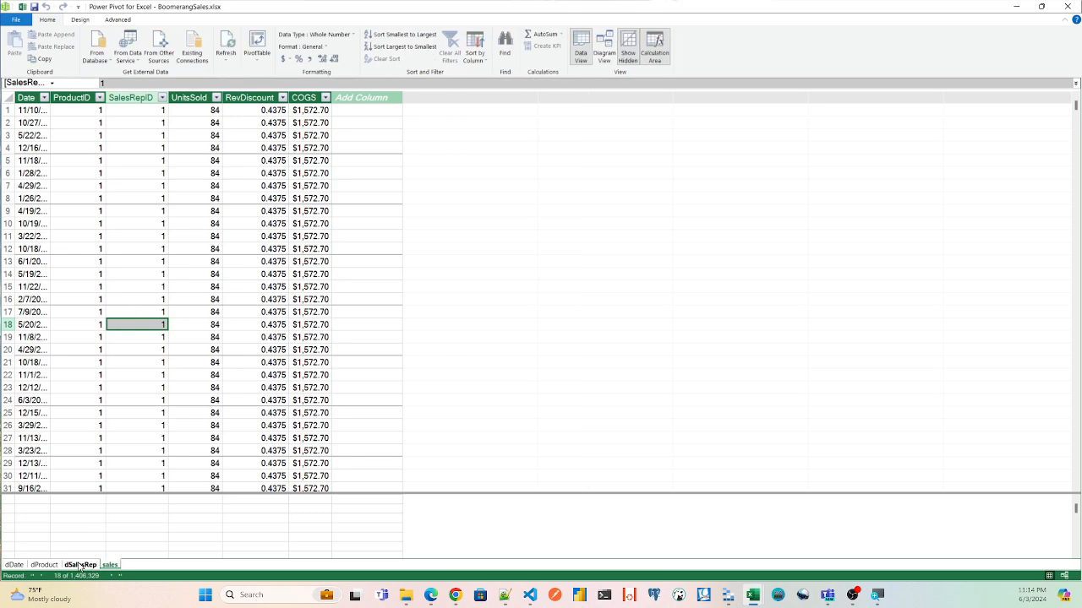
click(80, 564)
click(44, 564)
click(14, 564)
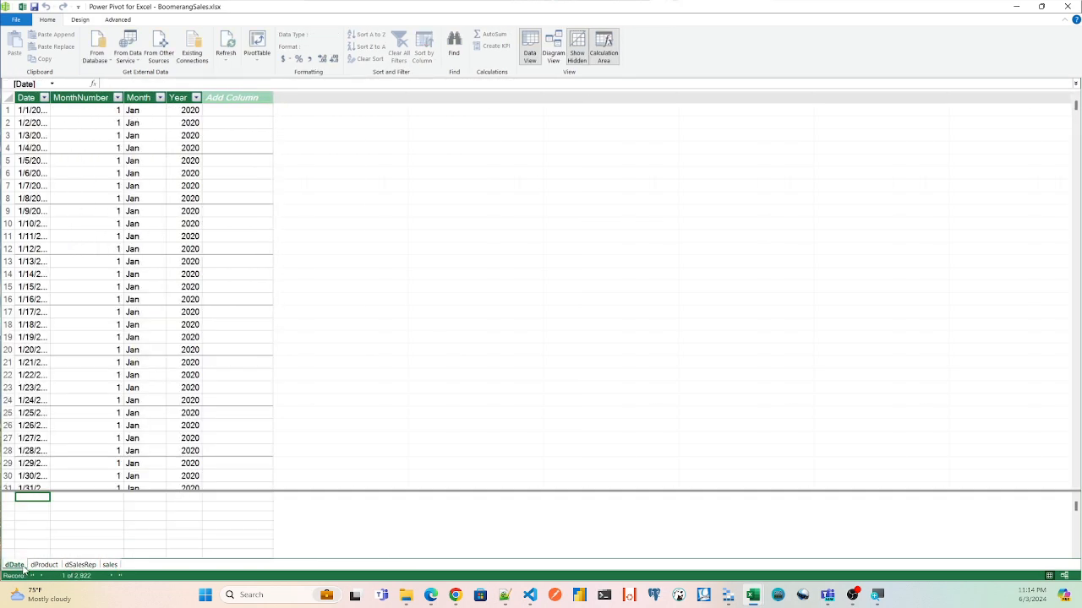
Step: Try to rename the sales table as fSales in the Data Model's diagram view, then close Power Pivot
click(557, 47)
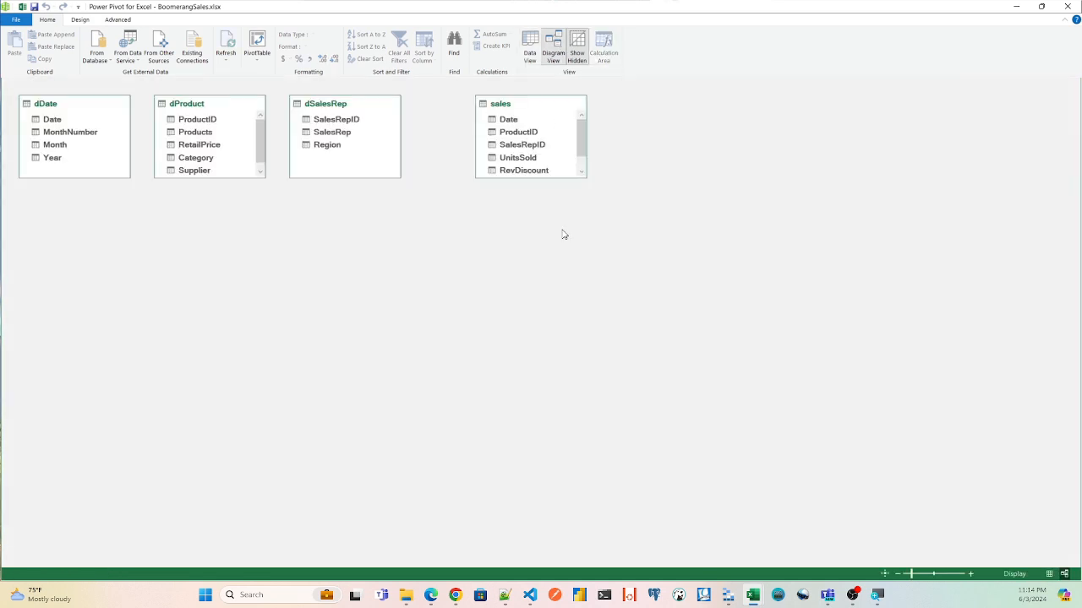
click(500, 106)
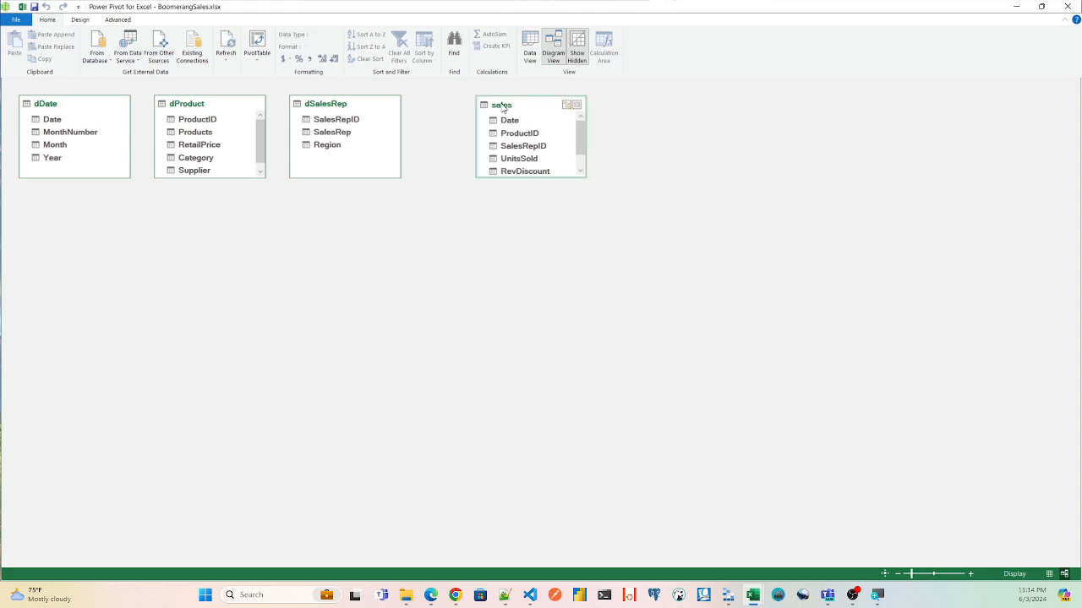
right_click(501, 105)
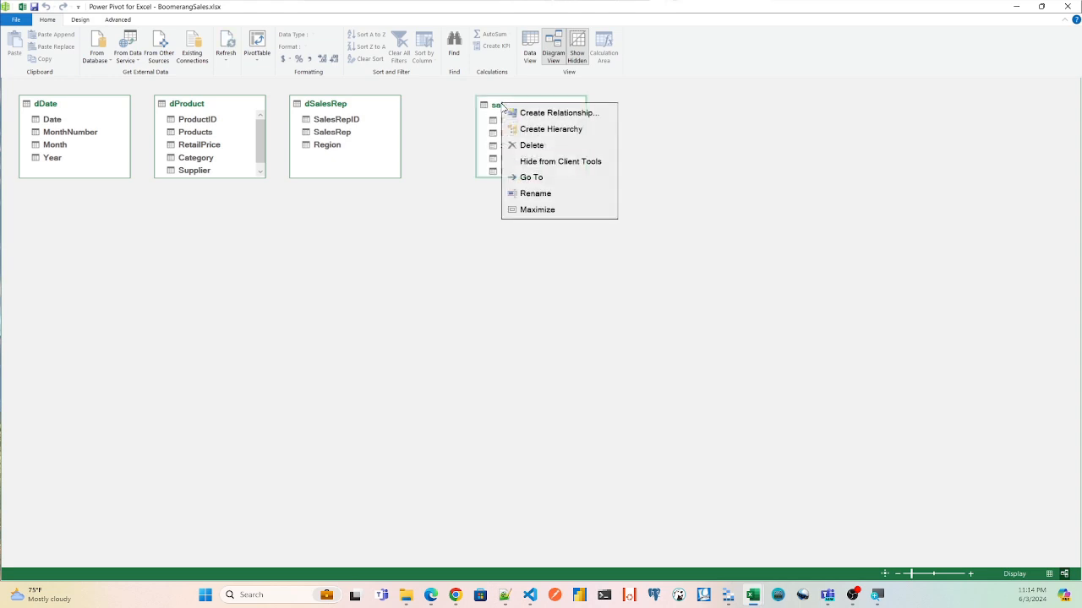
click(524, 193)
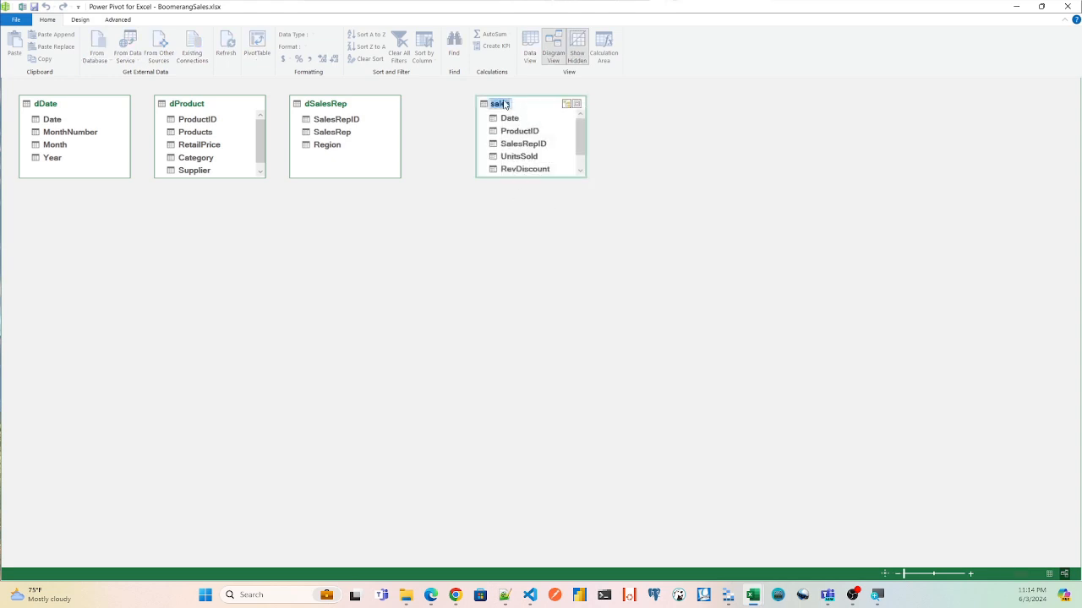
text(fSales)
key(Return)
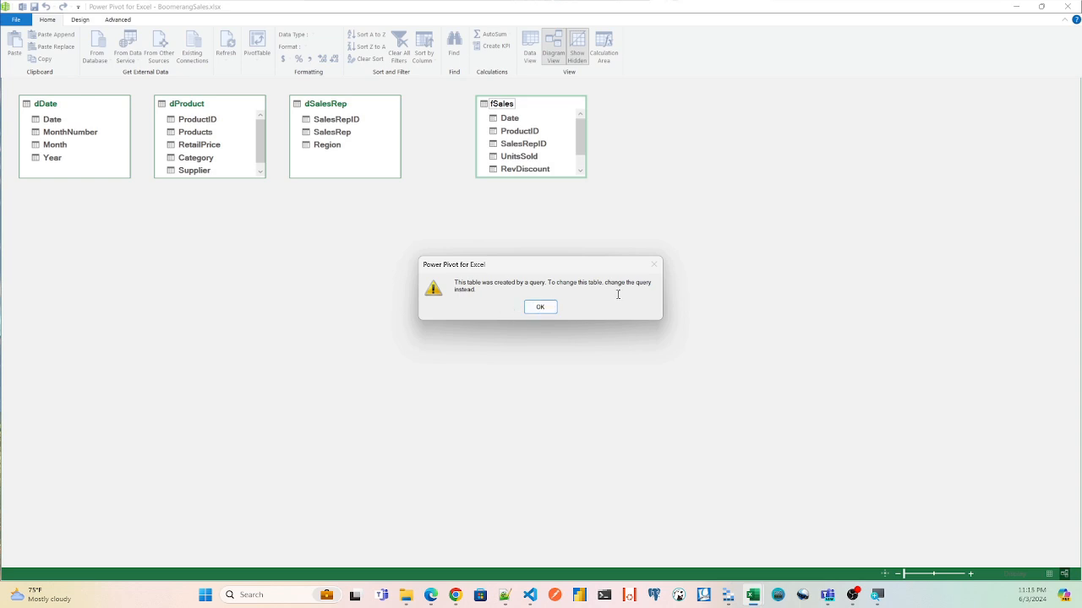
click(543, 309)
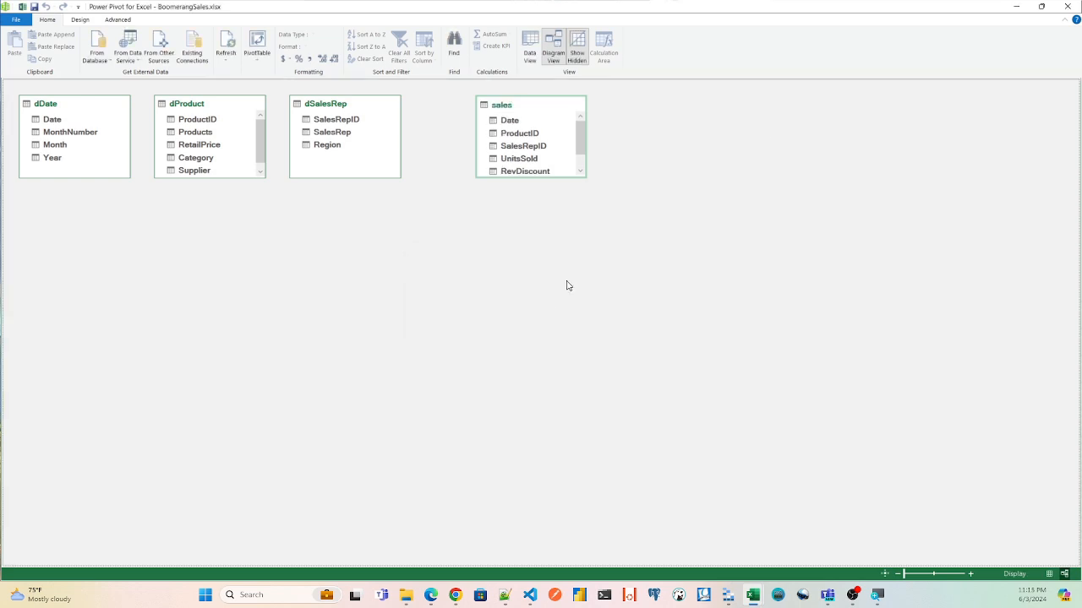
click(1067, 8)
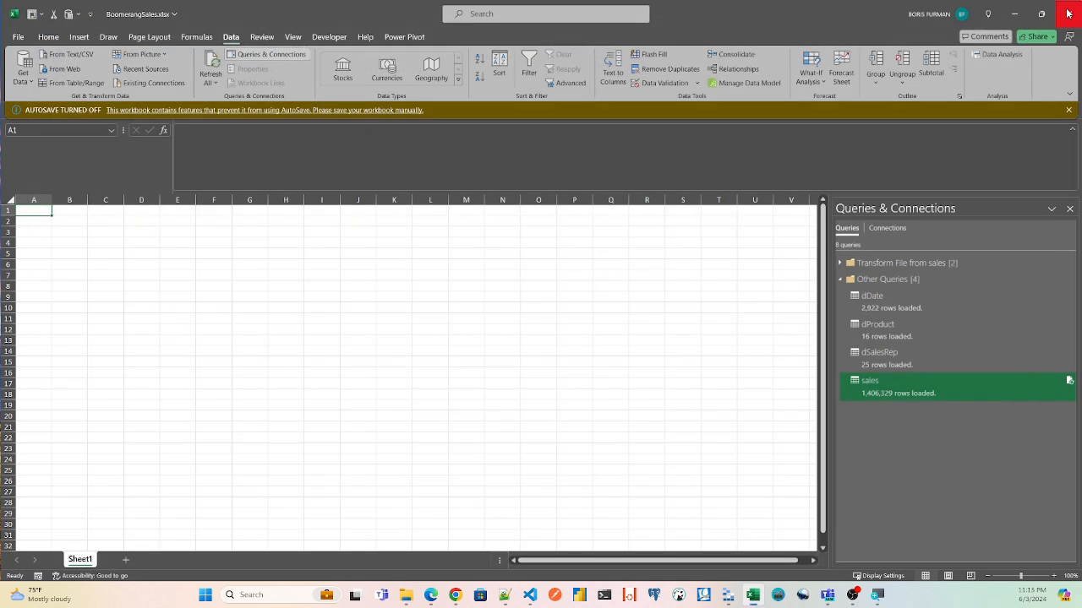
Step: Rename the sales query as fSales in the workbook's query list and accept recreating its Data Model table
right_click(868, 388)
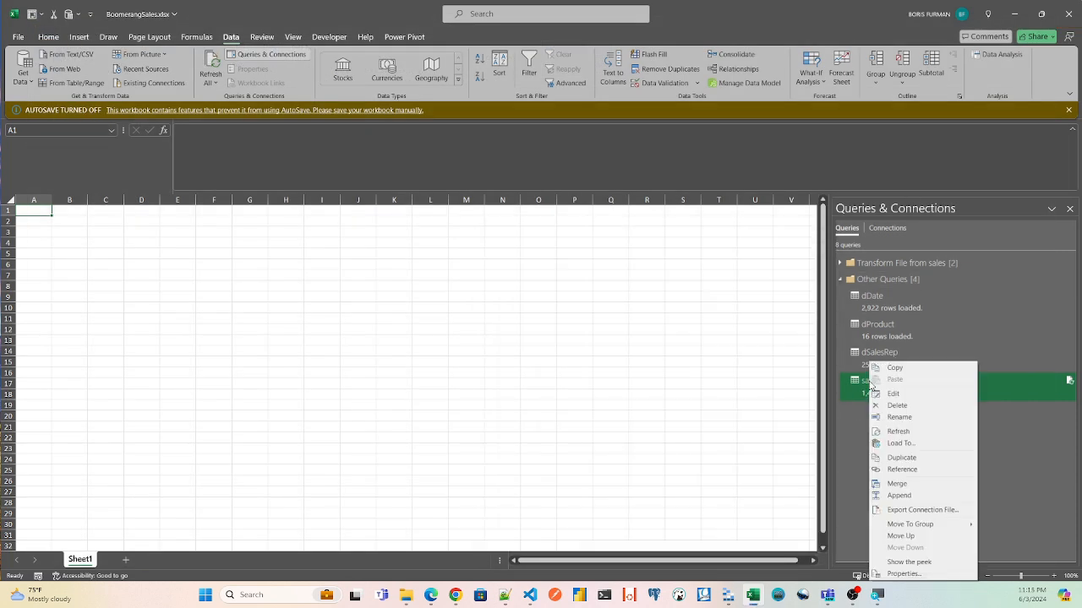
click(898, 417)
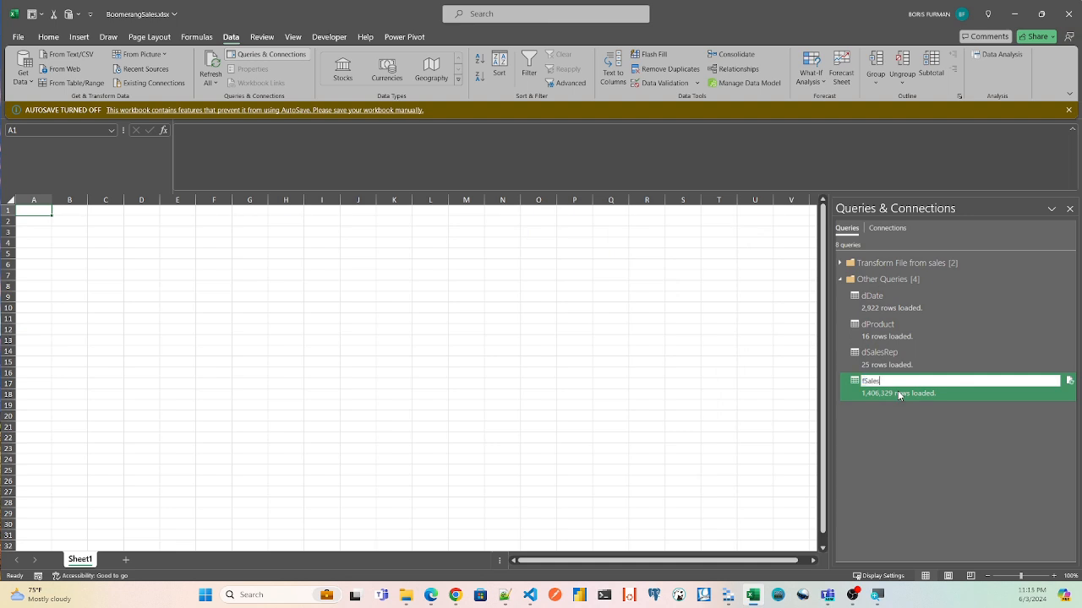
text(fSales)
key(Return)
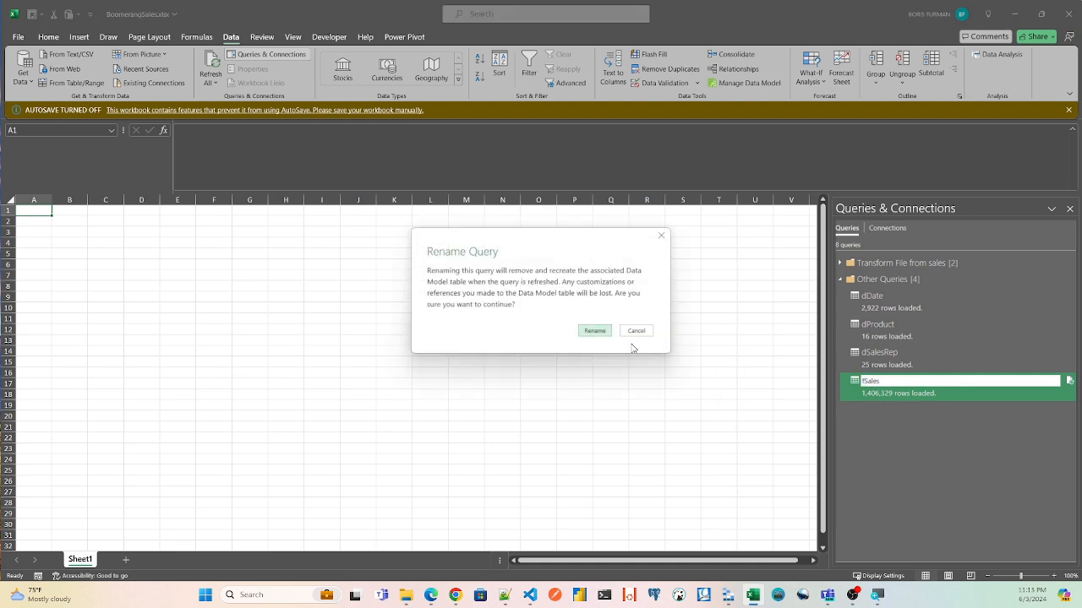
click(596, 330)
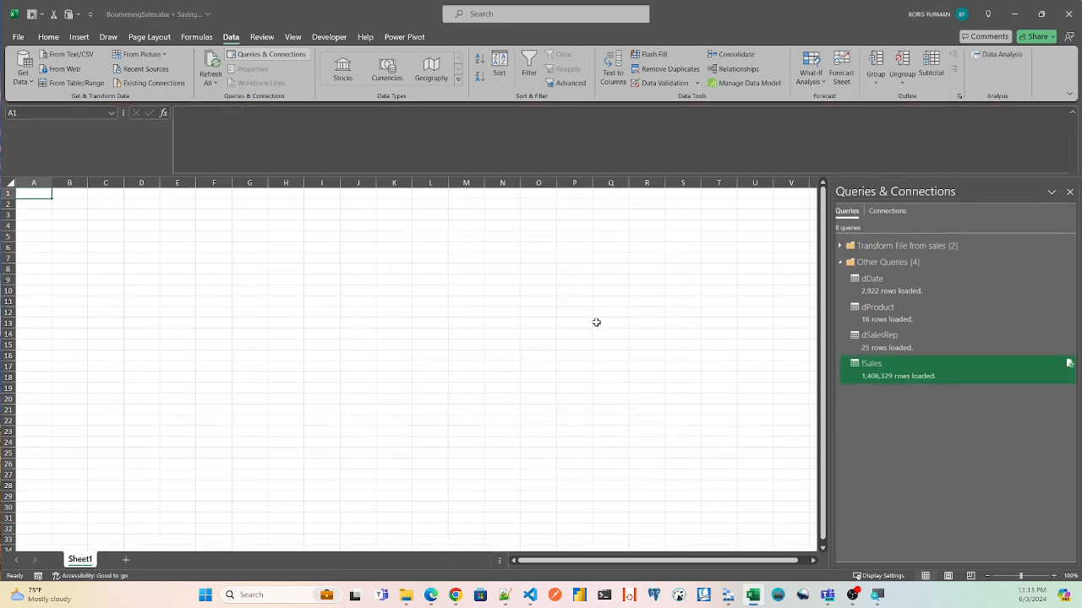
Step: Check the sales table's name in the Data Model's diagram view and return to the workbook
click(735, 83)
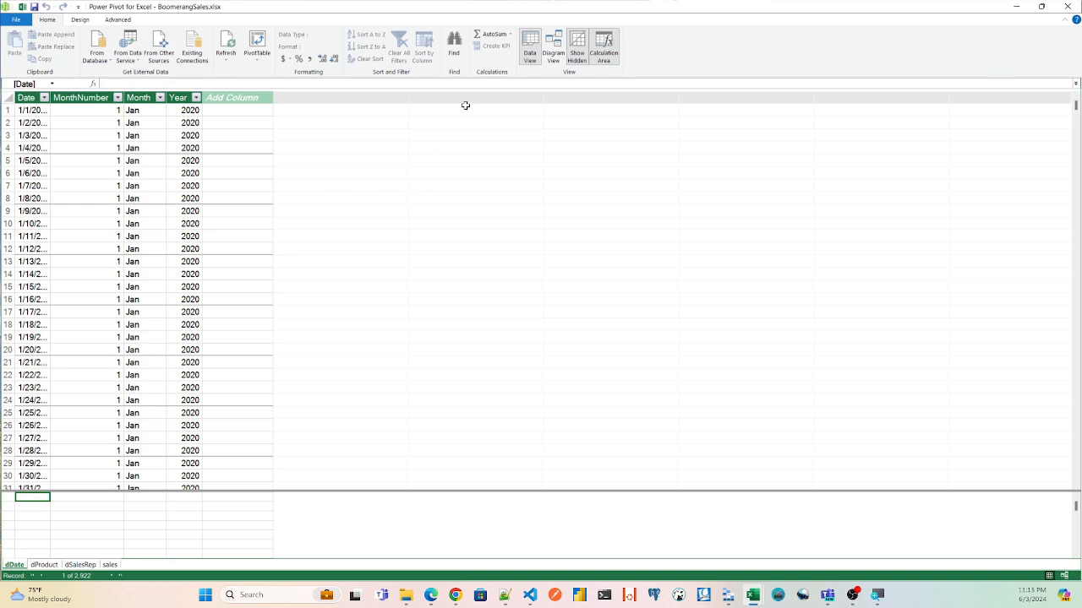
click(553, 49)
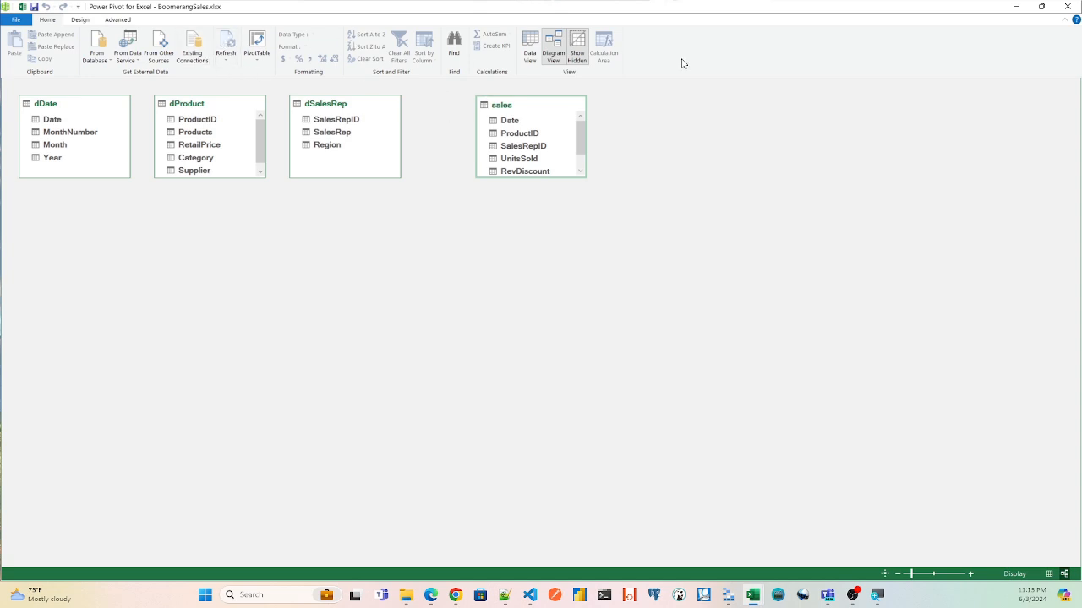
click(1068, 6)
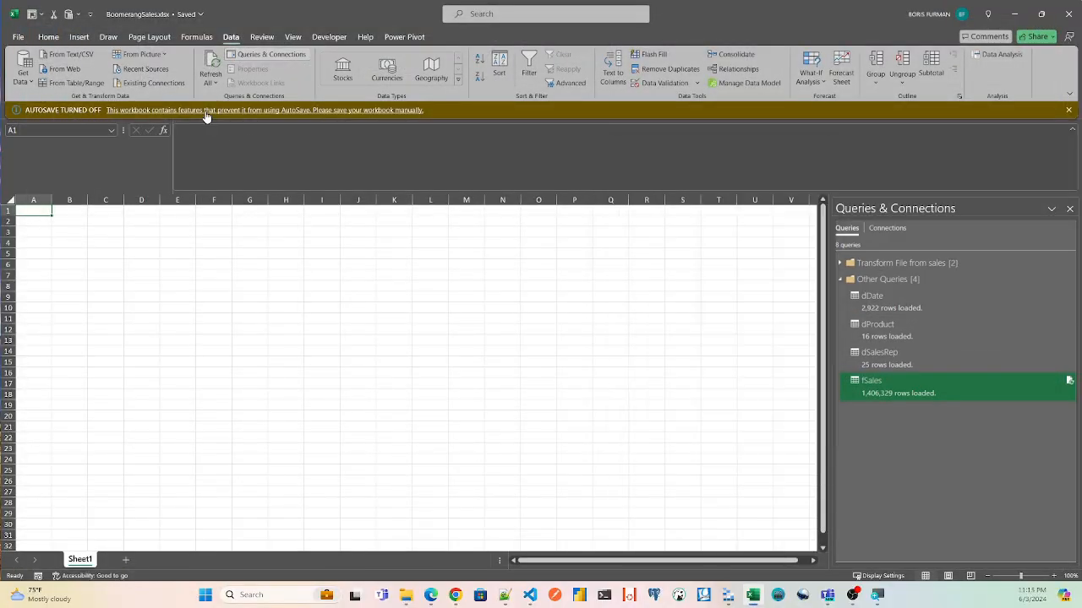
Step: Refresh all queries and display the Data Model in diagram view
click(211, 66)
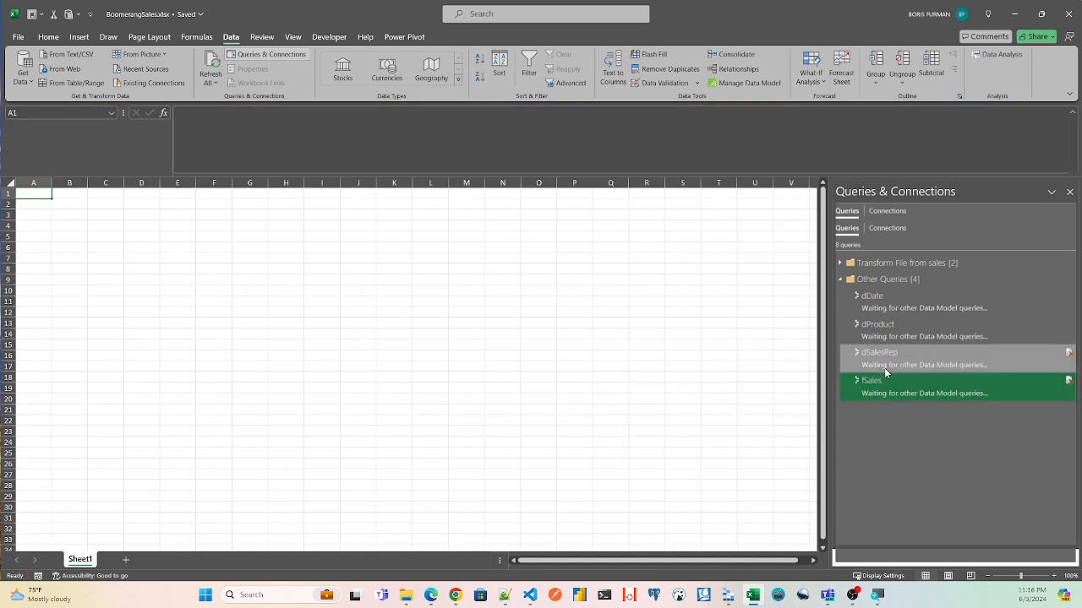
click(740, 83)
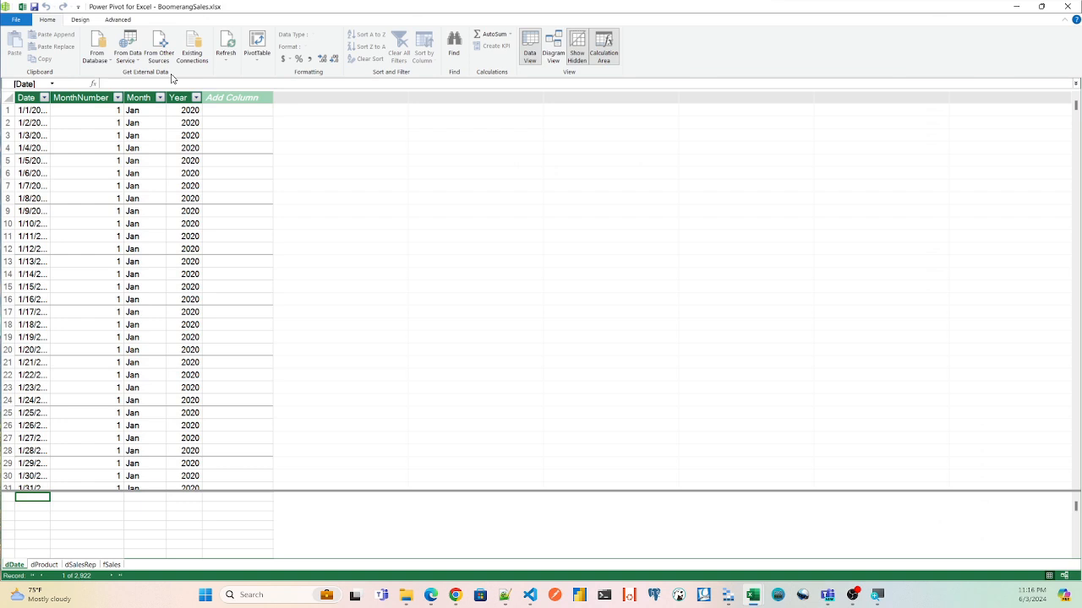
click(554, 52)
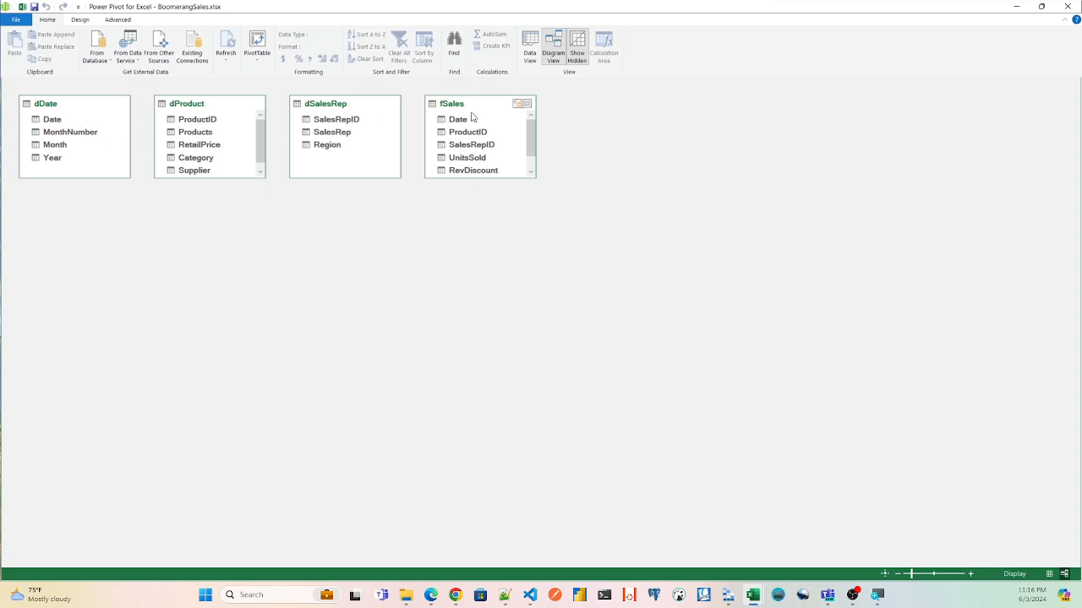
Step: Arrange the diagram with fSales in the centre, dDate on its left, and dSalesRep above dProduct on its right
drag(478, 104, 405, 251)
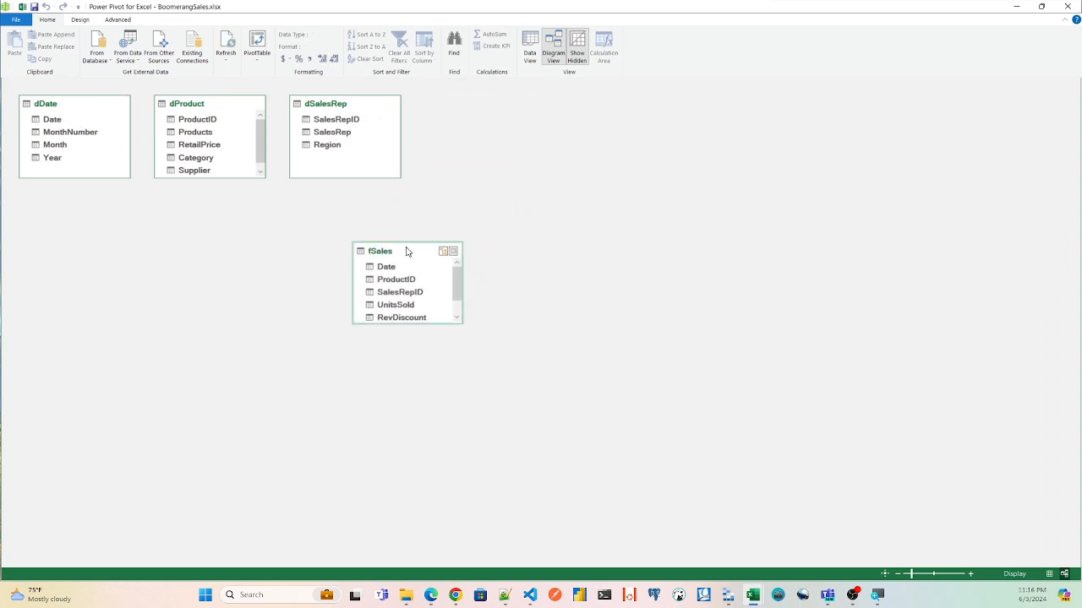
drag(321, 105, 613, 142)
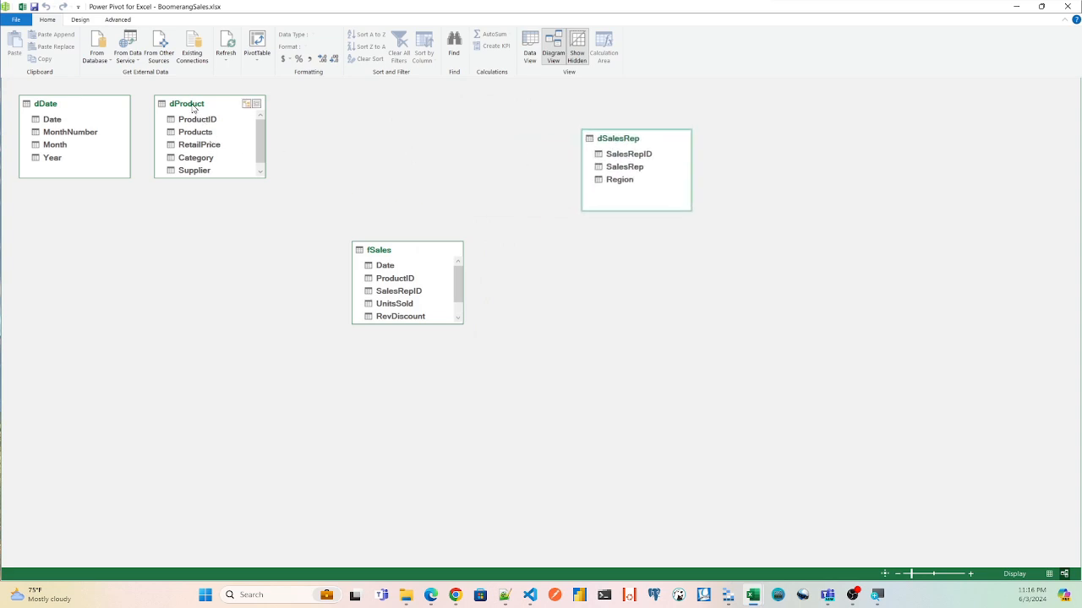
drag(193, 107, 612, 301)
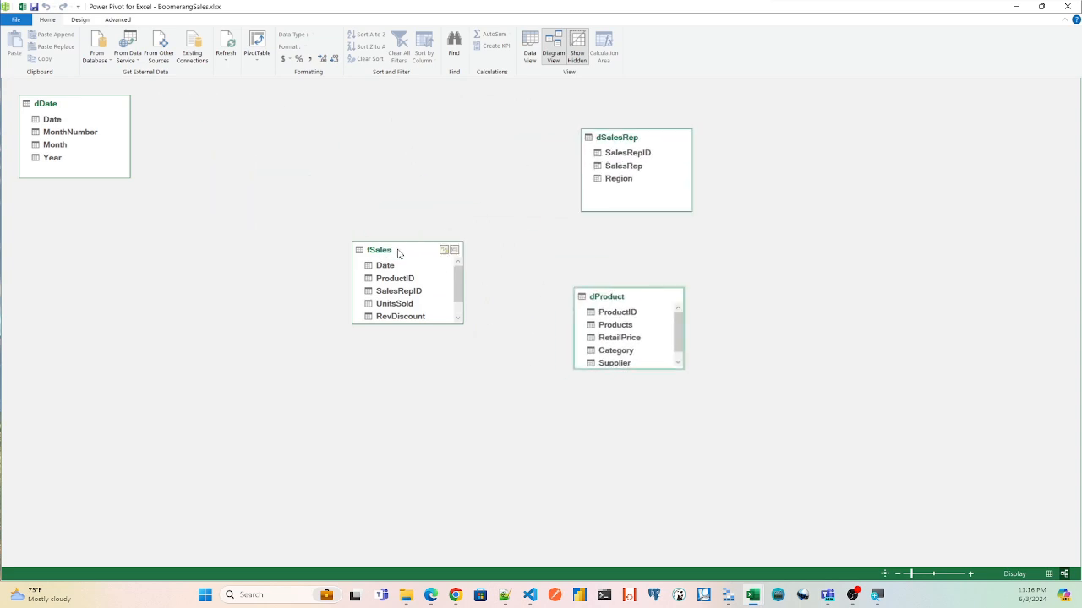
drag(397, 254, 404, 211)
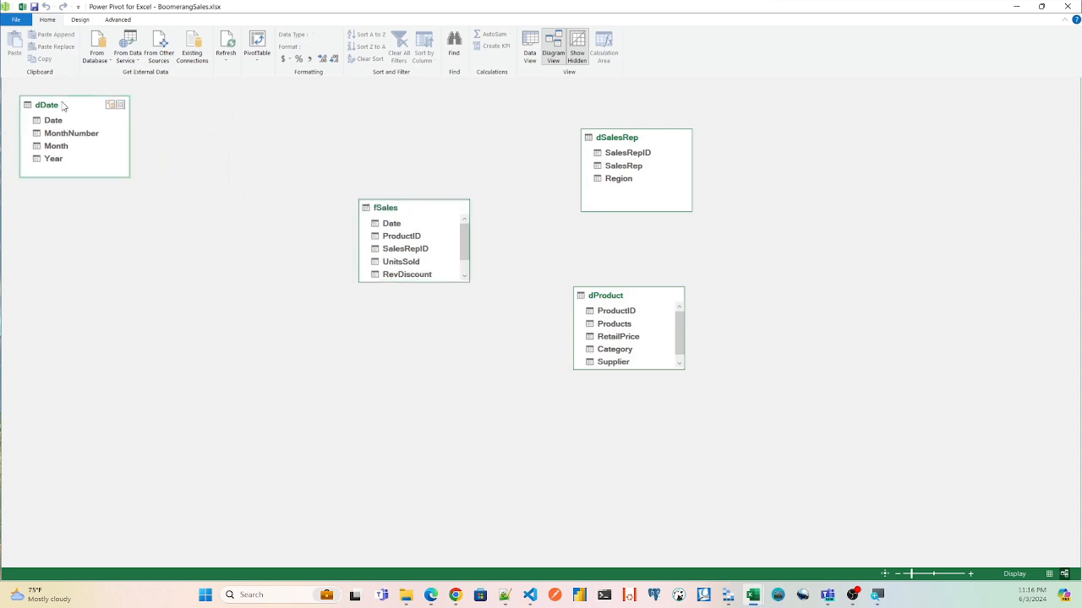
drag(63, 106, 176, 208)
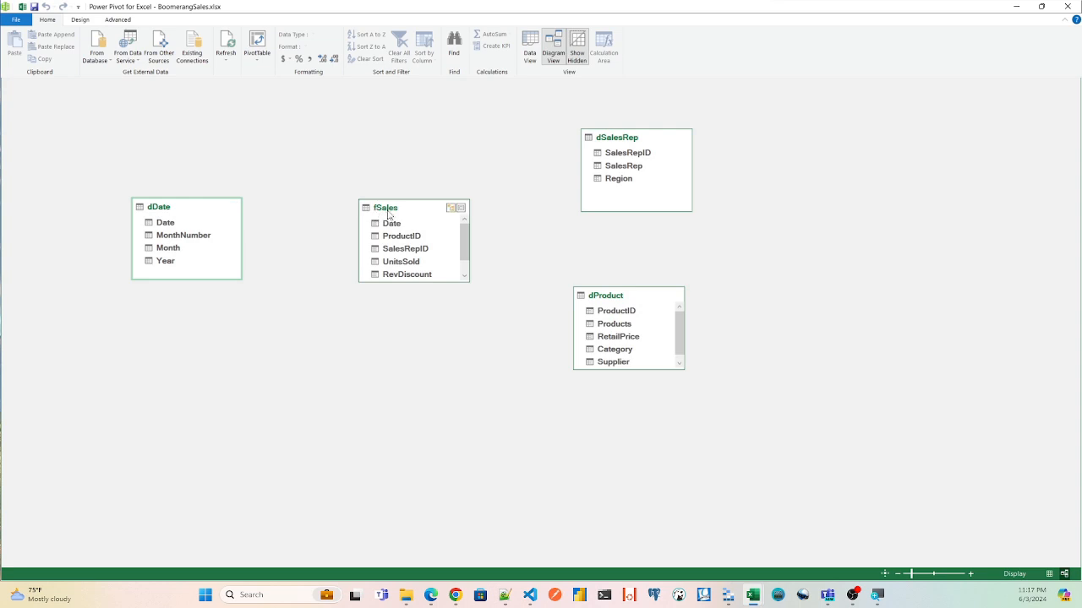
drag(393, 211, 396, 211)
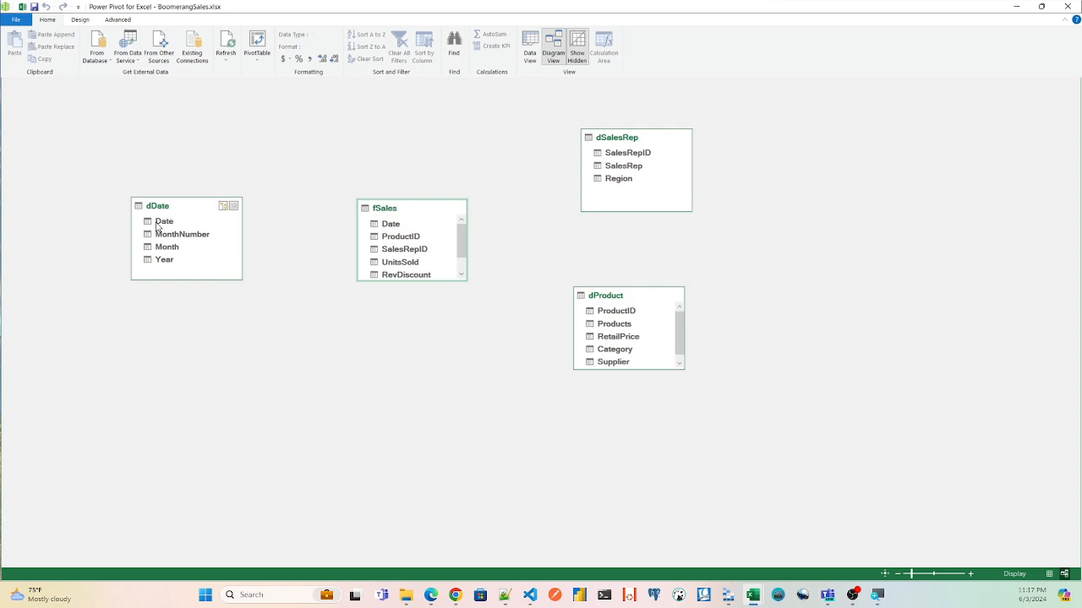
Step: Relate fSales to dDate on Date, dSalesRep on SalesRepID and dProduct on ProductID, and enlarge the fSales box
drag(156, 224, 378, 224)
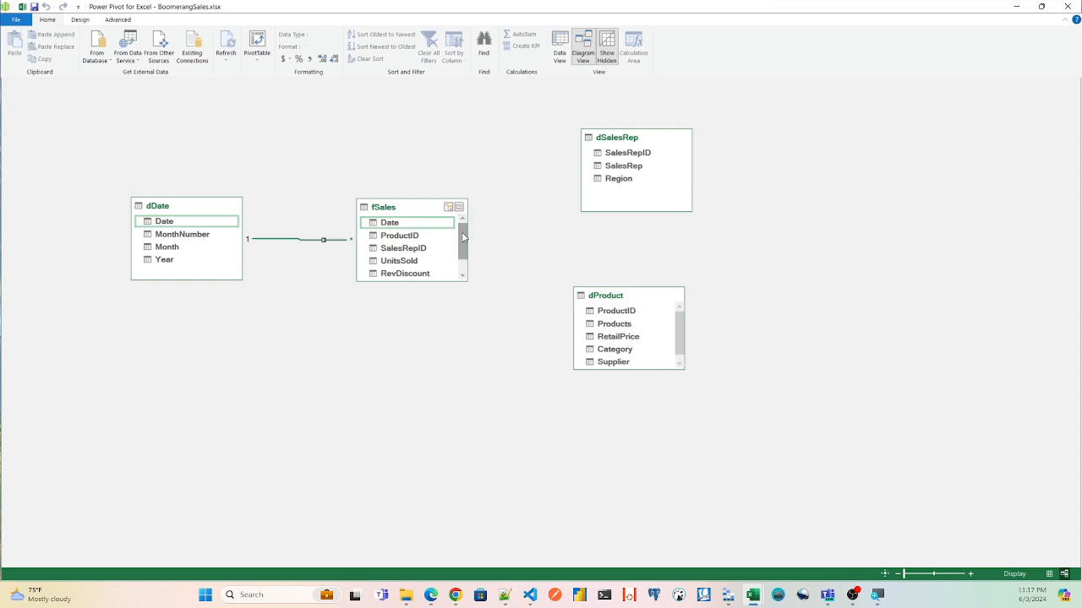
click(465, 257)
drag(461, 251, 462, 240)
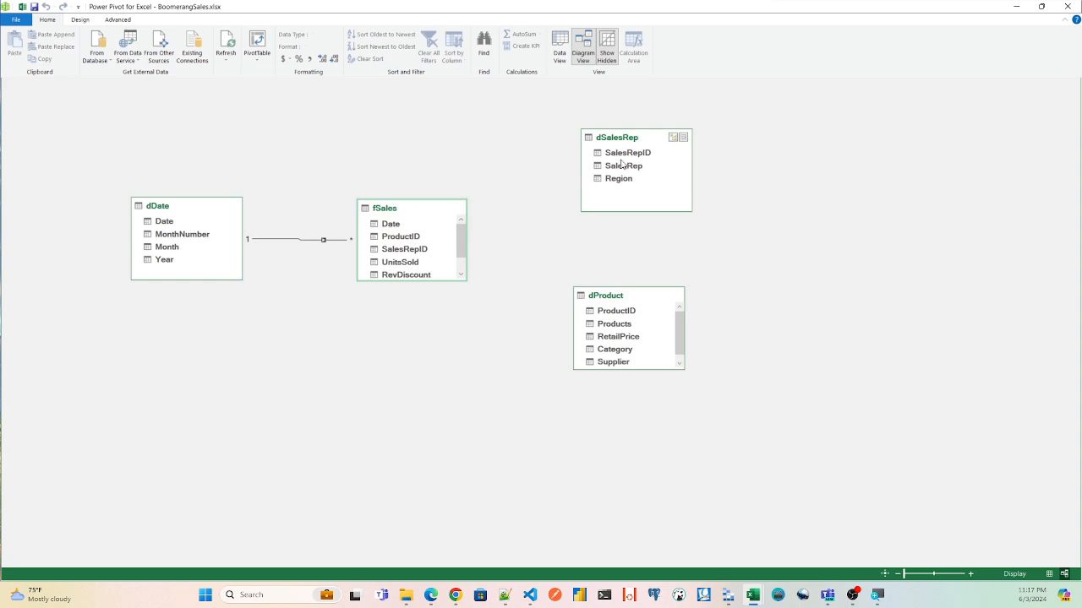
drag(627, 154, 416, 254)
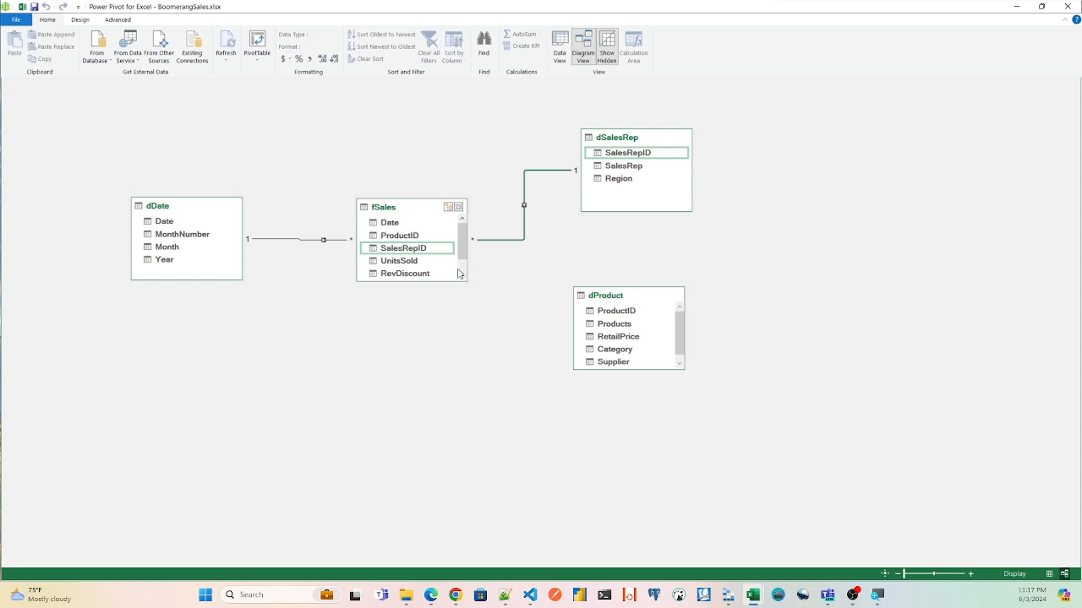
drag(616, 311, 425, 236)
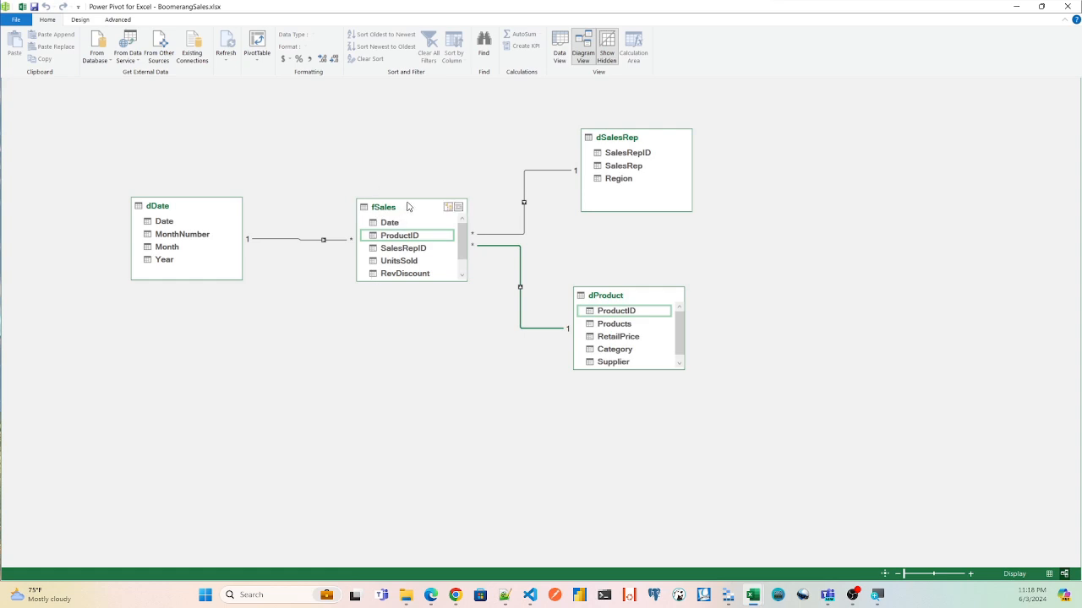
drag(410, 207, 400, 196)
drag(450, 267, 461, 286)
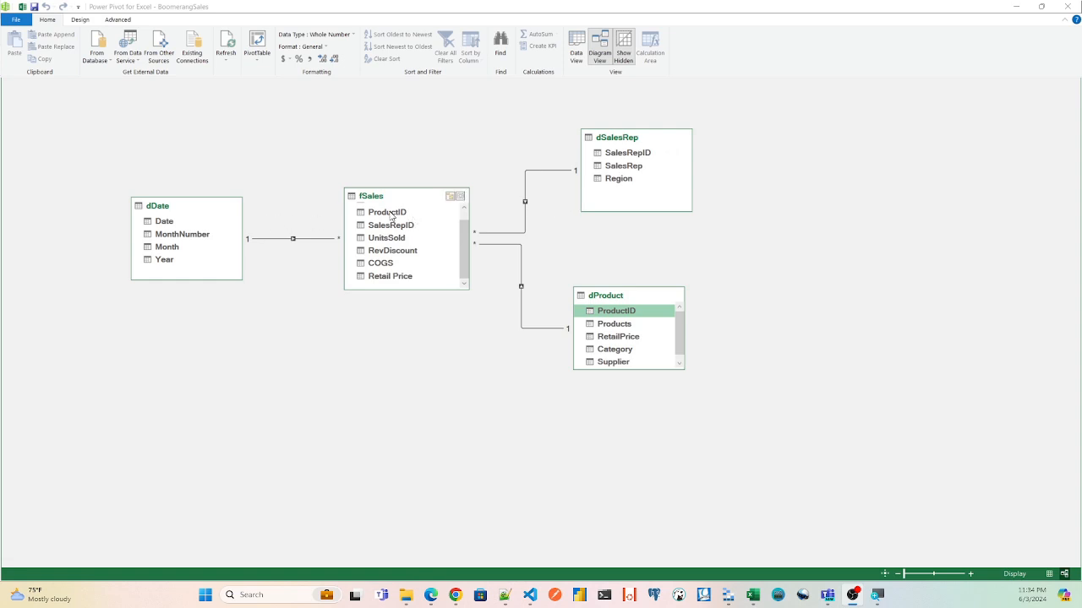
Step: Hide ProductID in dProduct and SalesRepID in dSalesRep from client tools
click(621, 314)
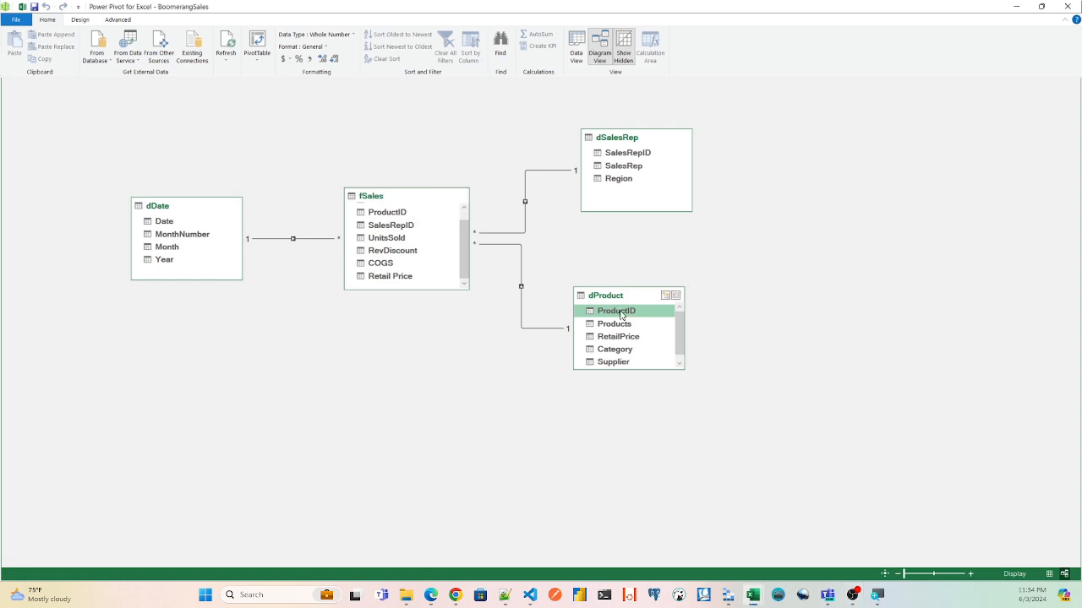
right_click(621, 314)
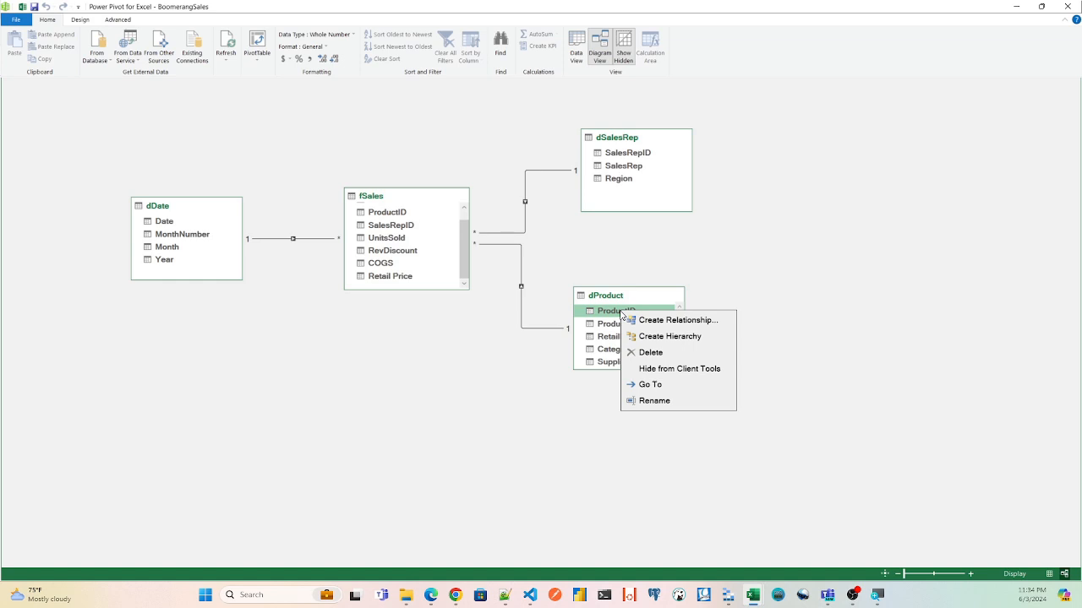
click(648, 369)
click(632, 155)
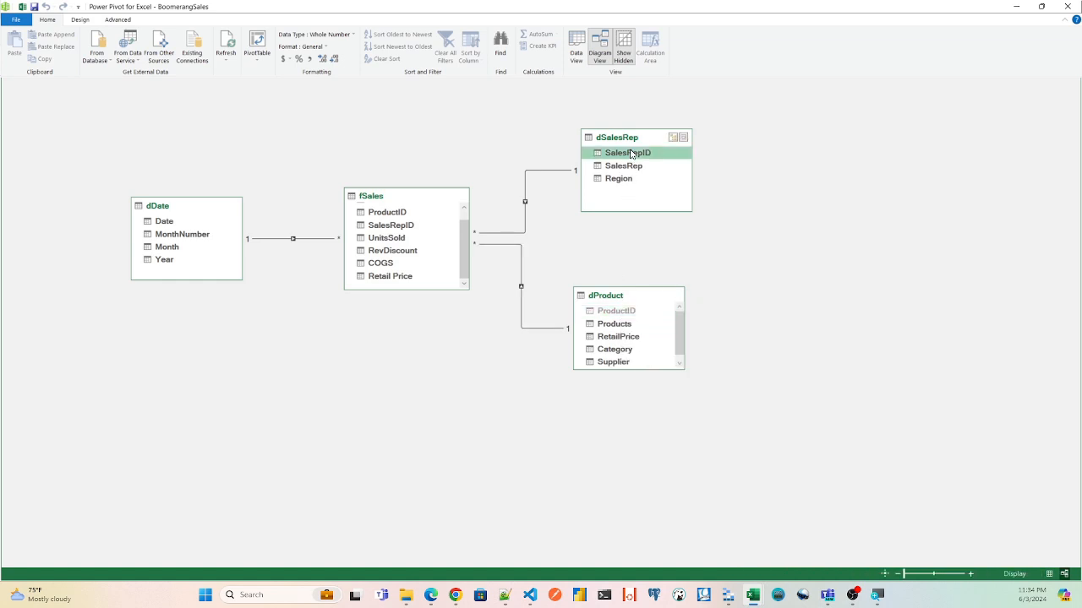
right_click(631, 154)
click(659, 209)
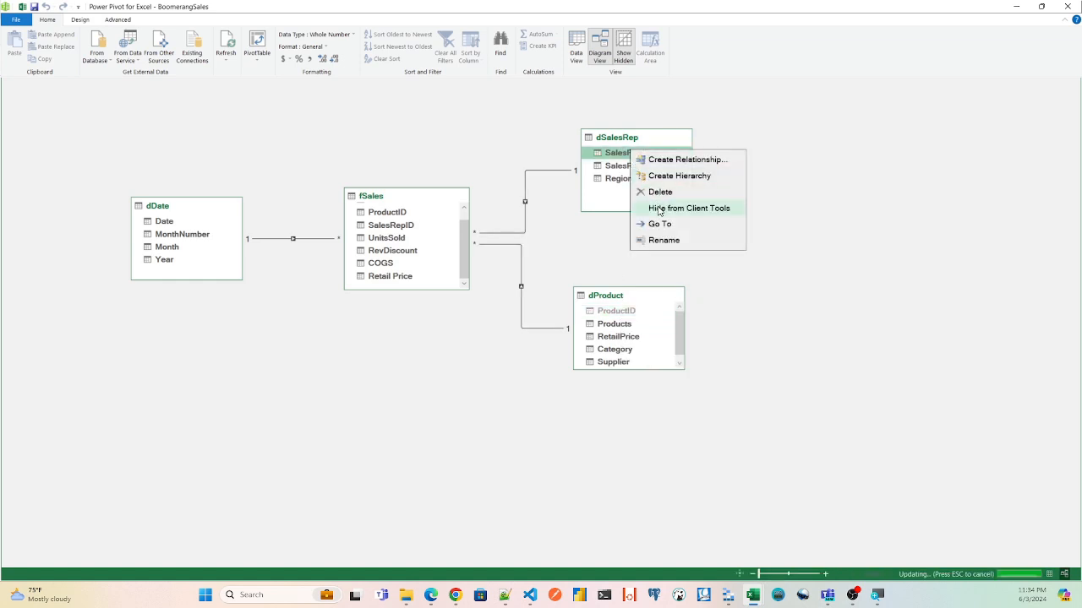
Step: Hide the fSales fields from ProductID through Retail Price from client tools
click(388, 213)
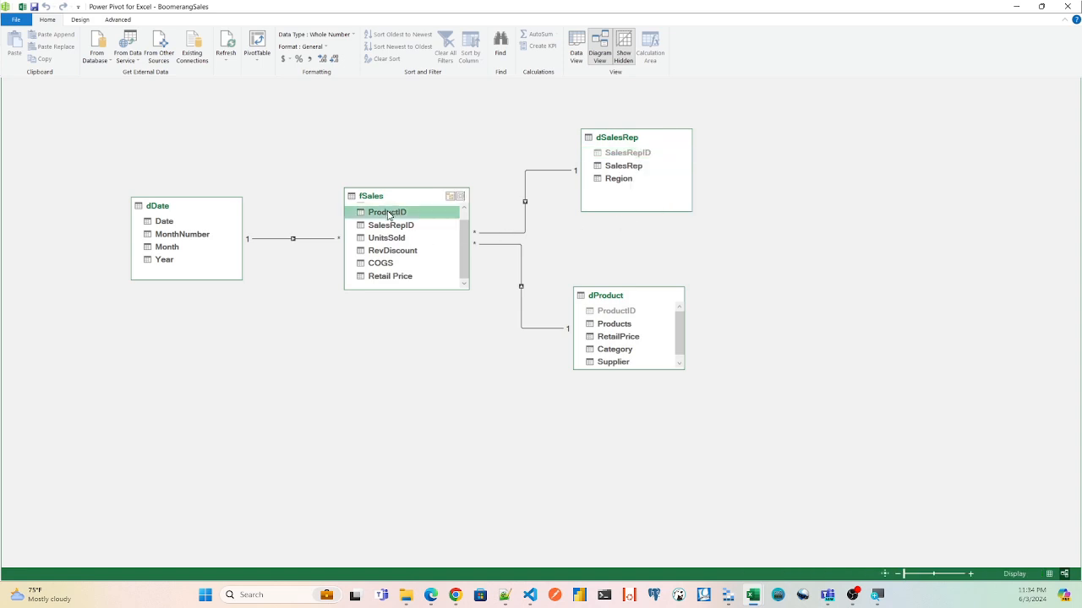
shift+click(384, 277)
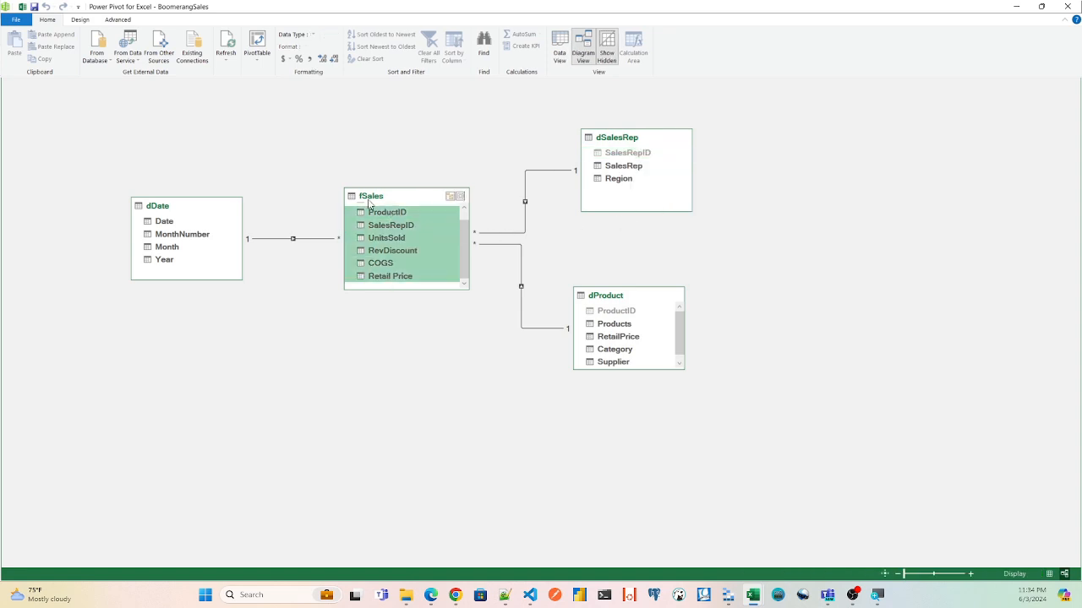
right_click(391, 225)
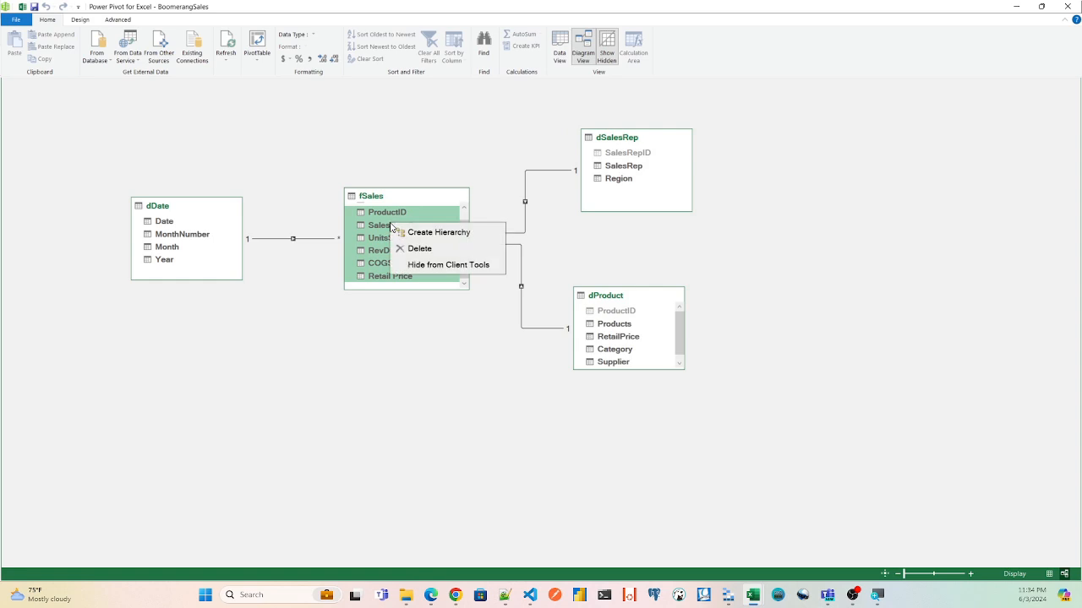
click(426, 267)
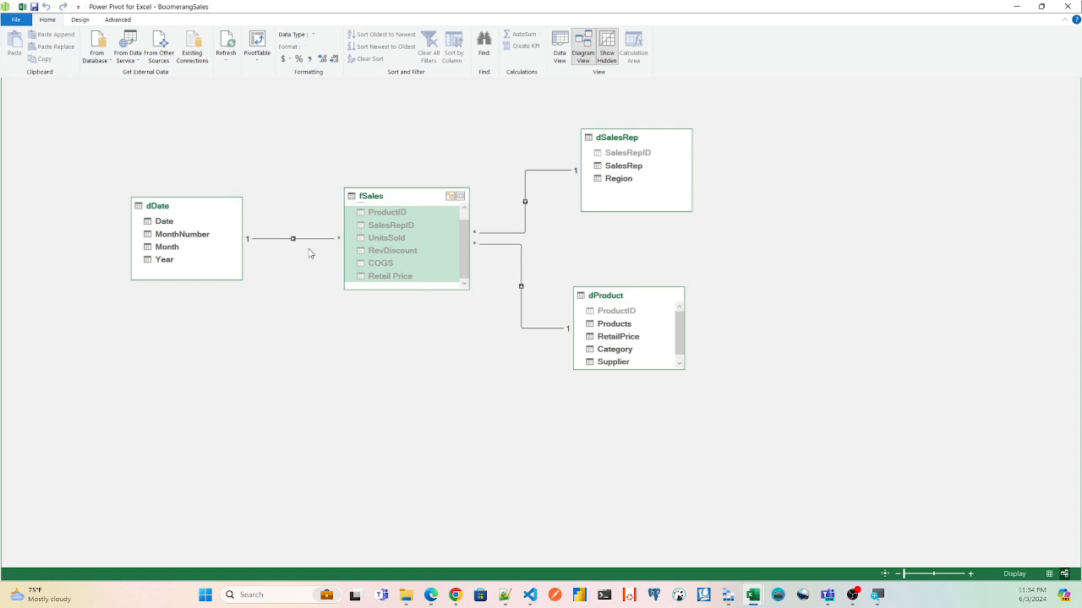
Step: Hide the Date field in dDate from client tools
click(164, 221)
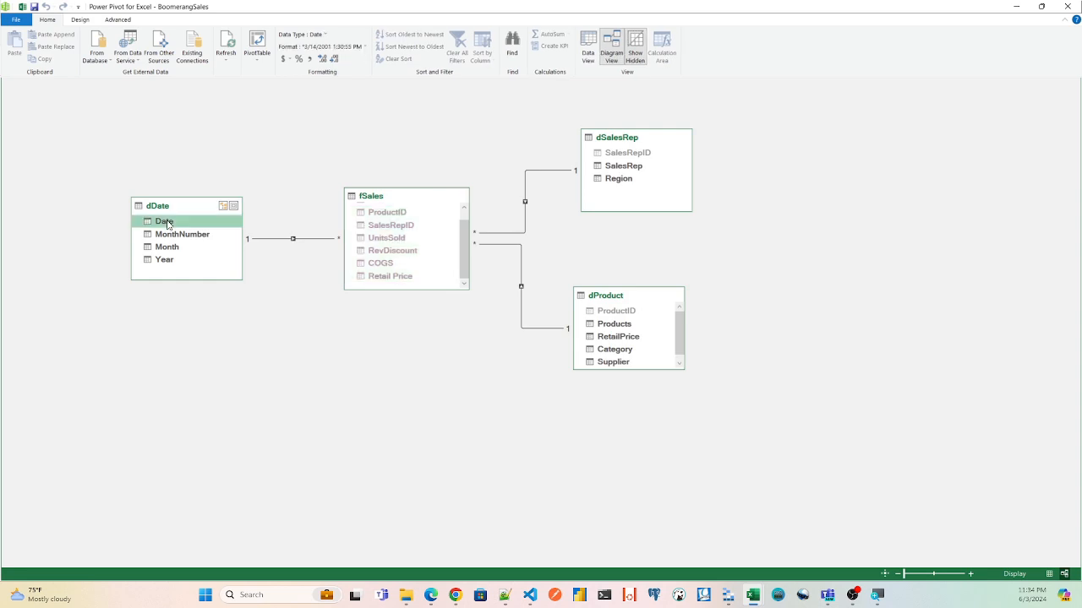
right_click(167, 224)
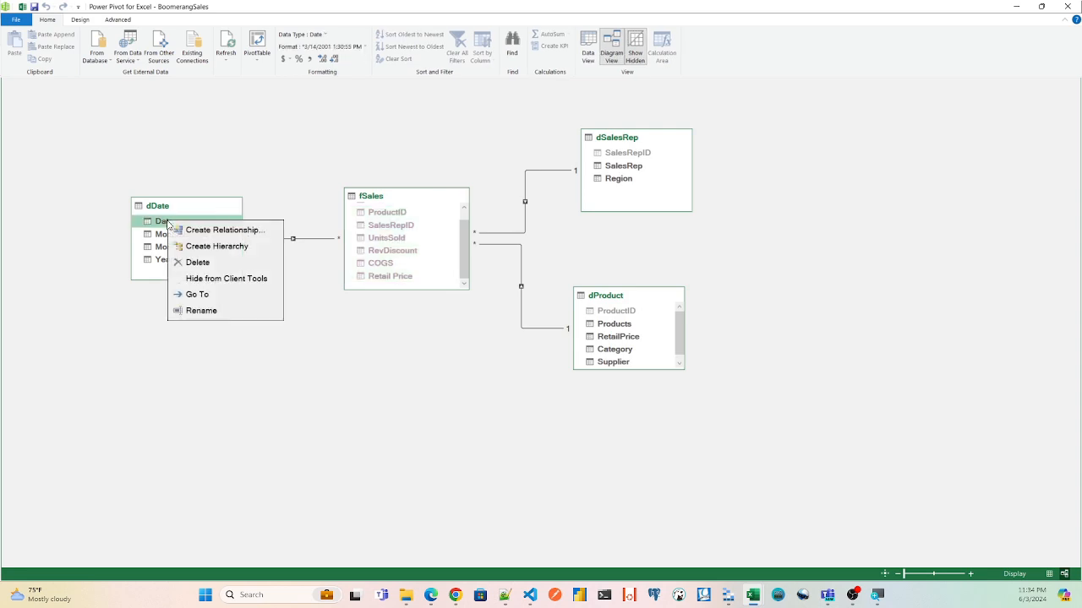
click(195, 279)
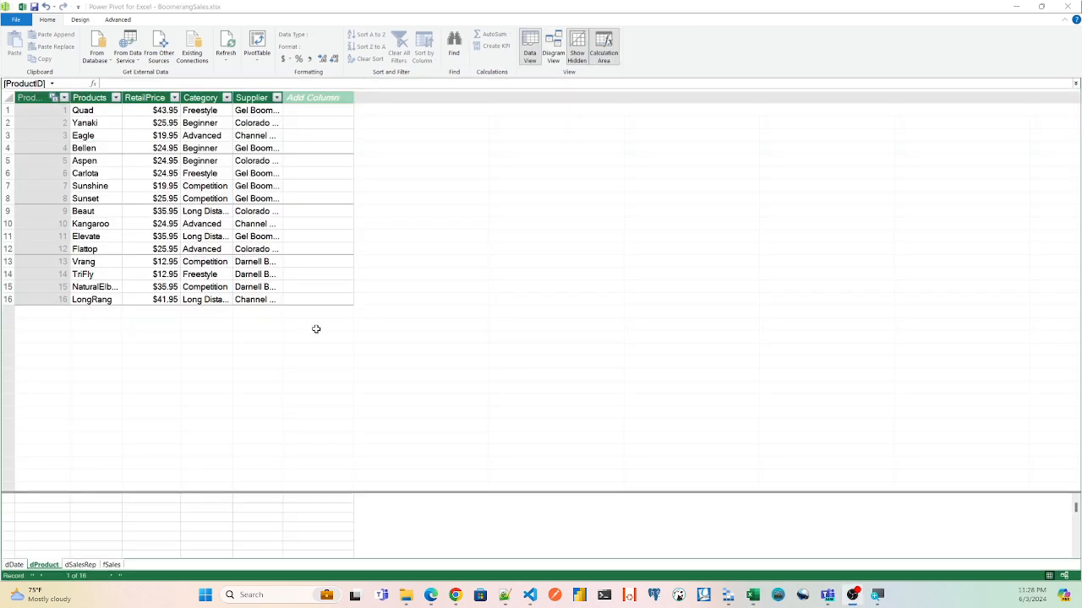
Step: Review the model's fields in diagram view and the fSales and dProduct records in data view
click(556, 51)
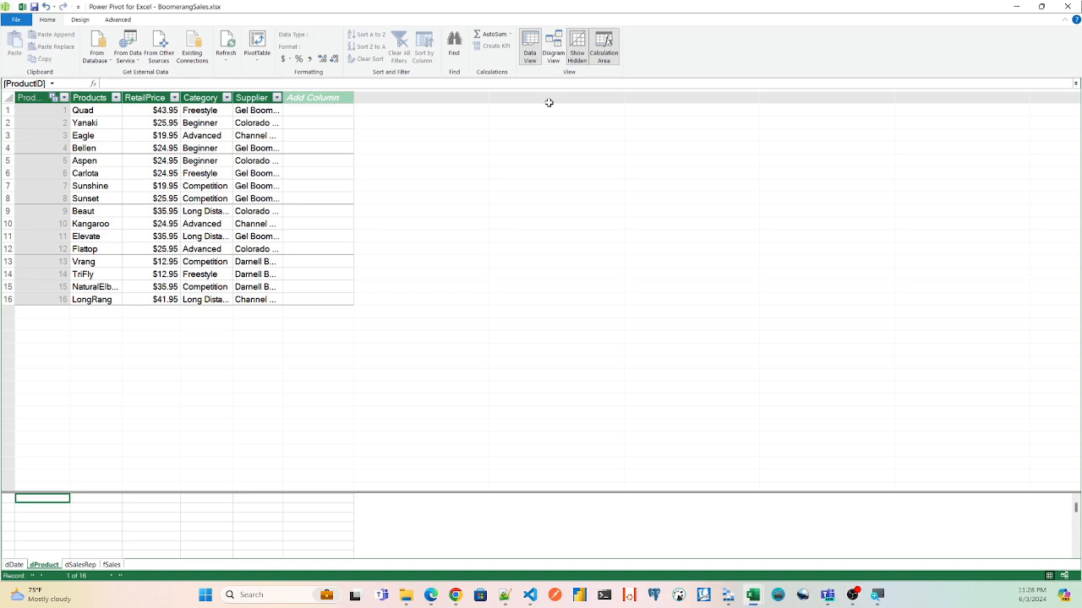
click(556, 53)
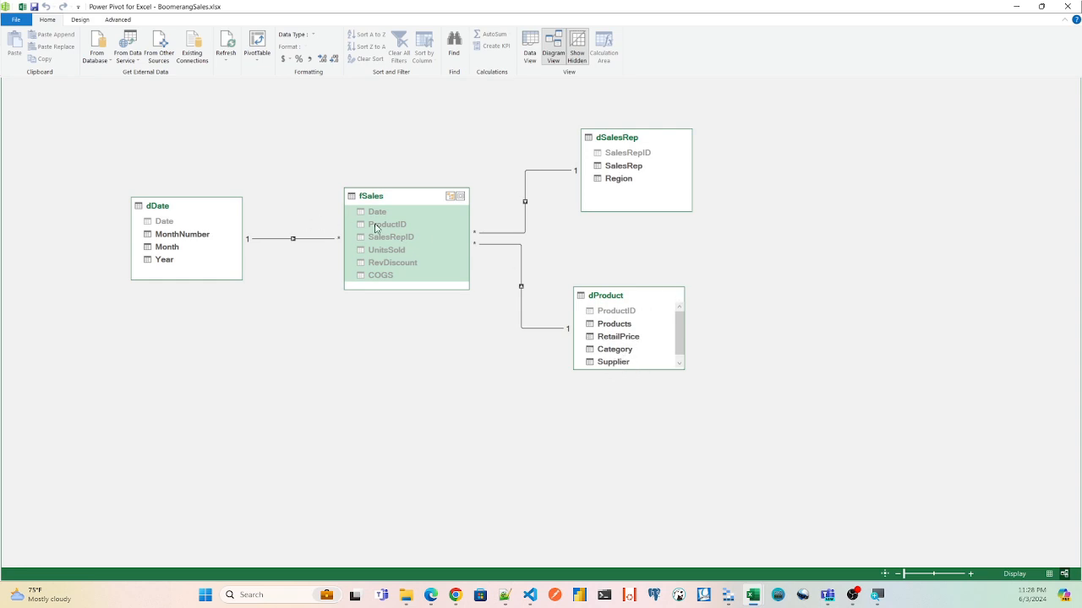
click(532, 58)
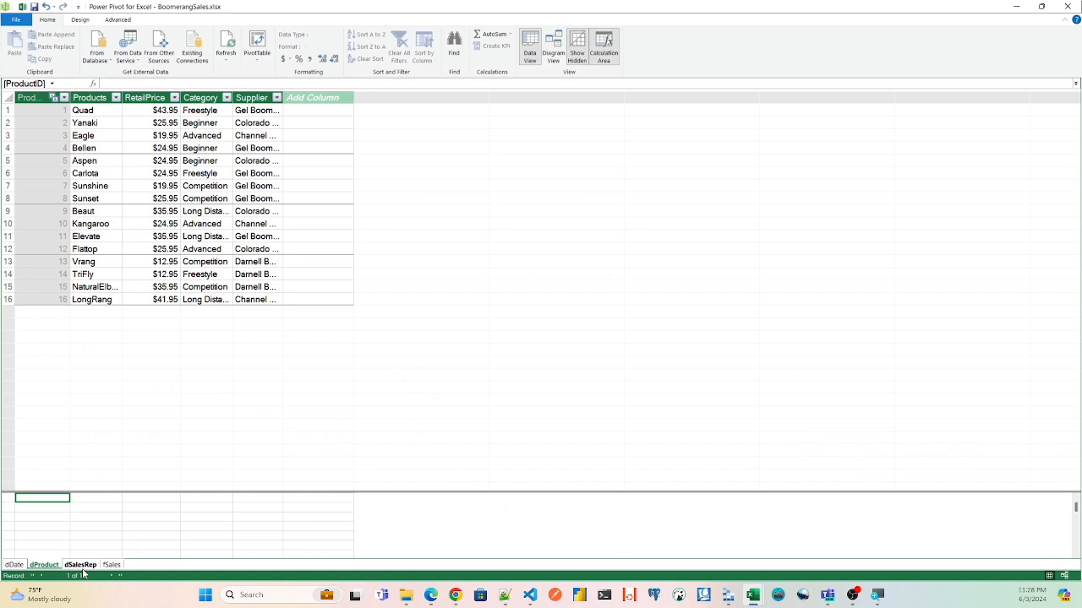
click(112, 565)
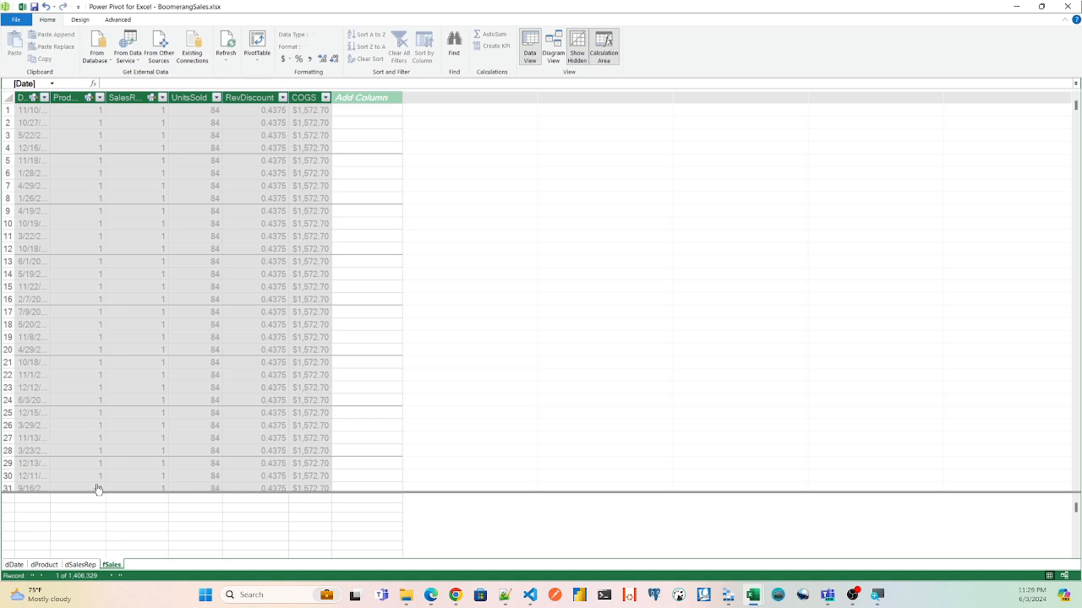
click(52, 565)
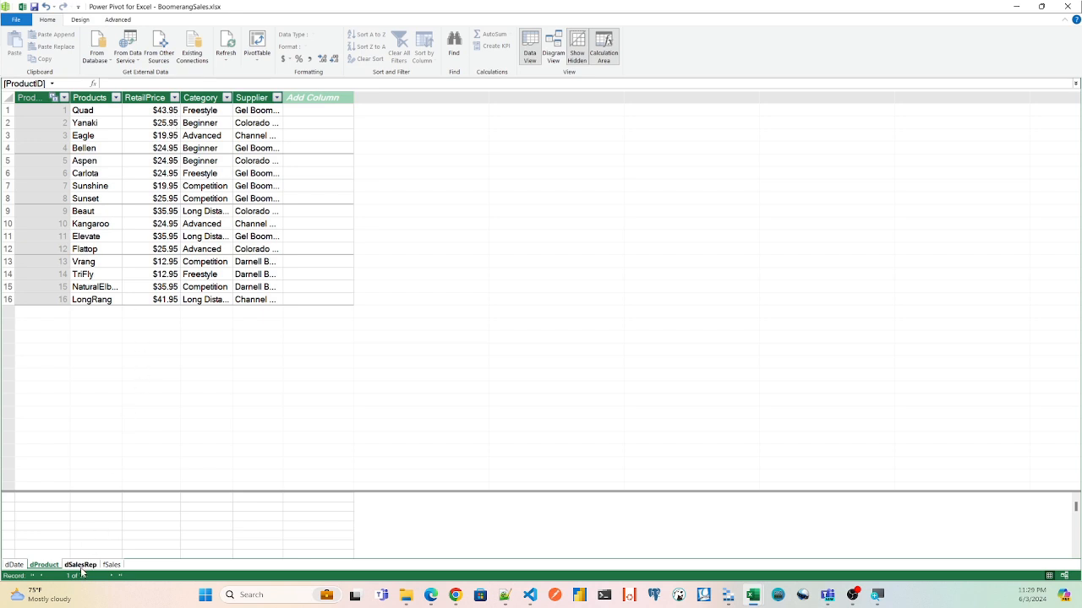
Step: Add a new column named Retail Price to the fSales table in data view
click(110, 564)
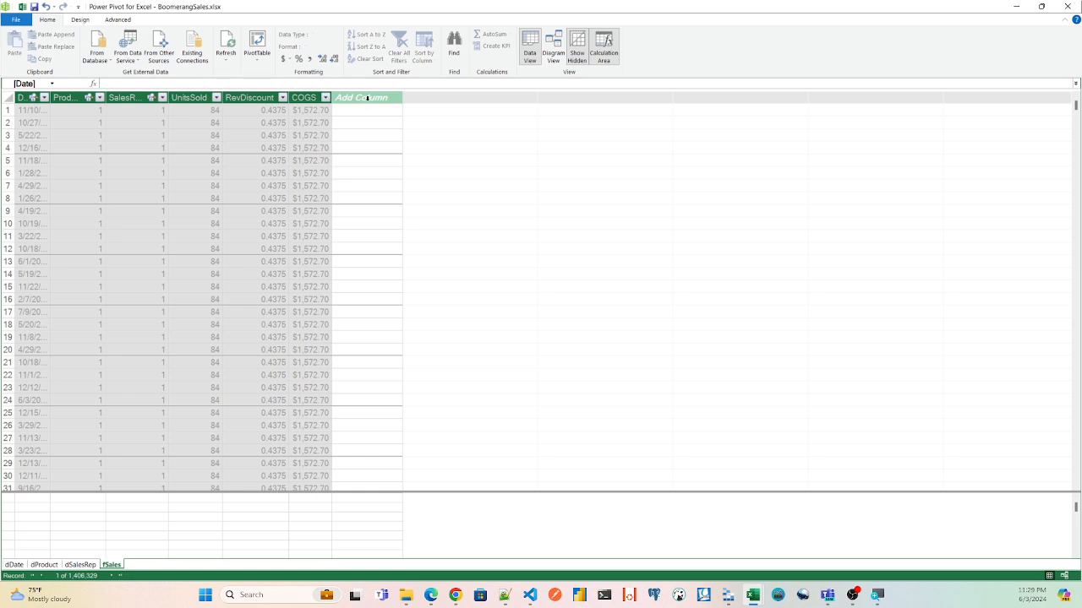
double_click(367, 98)
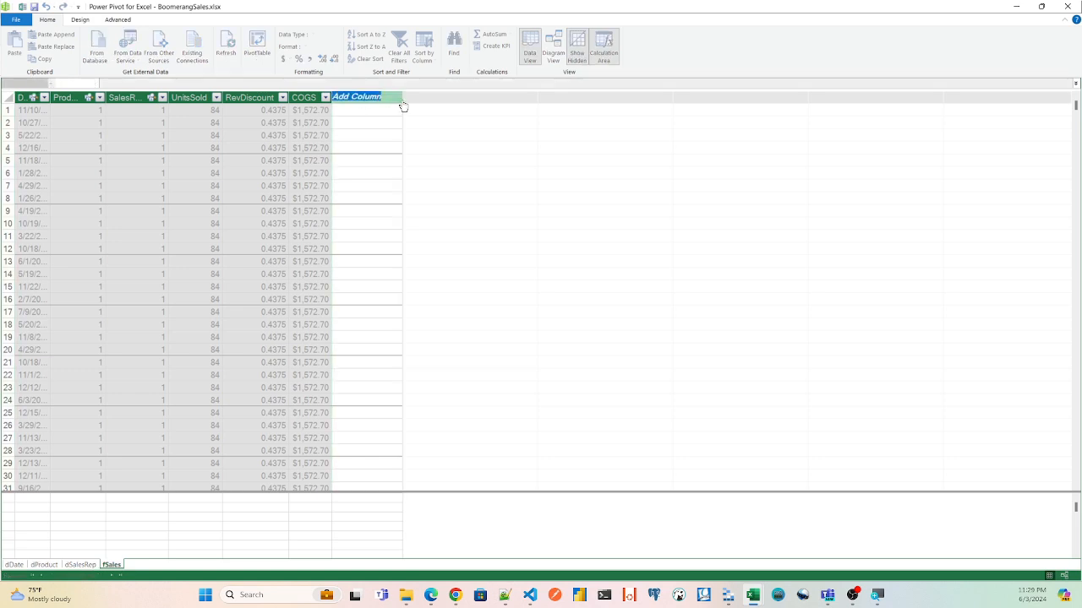
key(Delete)
text(Retail Price)
key(Return)
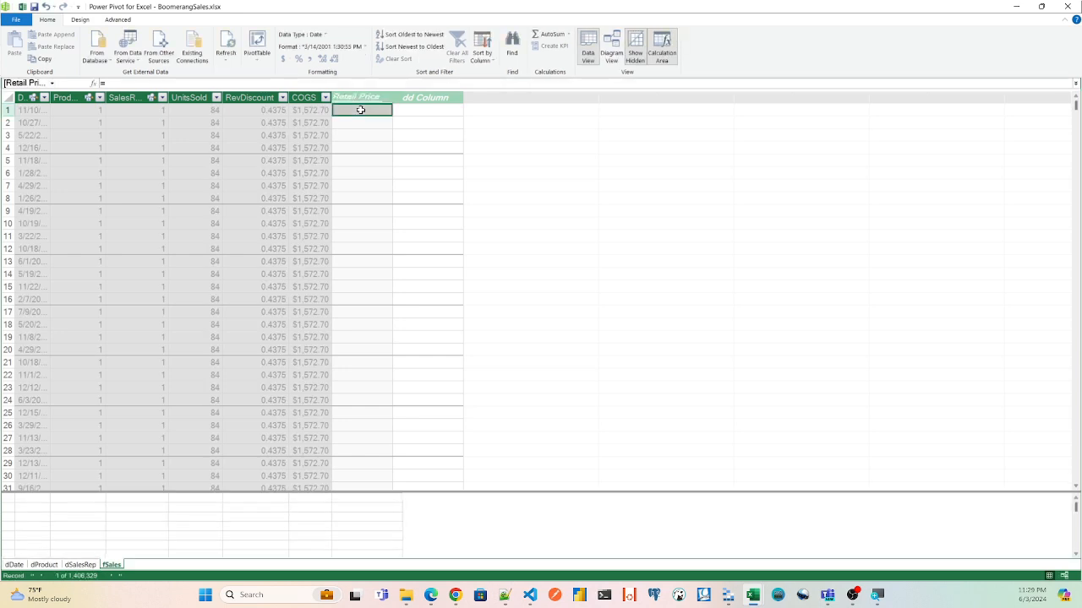
Step: Fill the Retail Price column with the formula =RELATED(dProduct[RetailPrice])
click(179, 84)
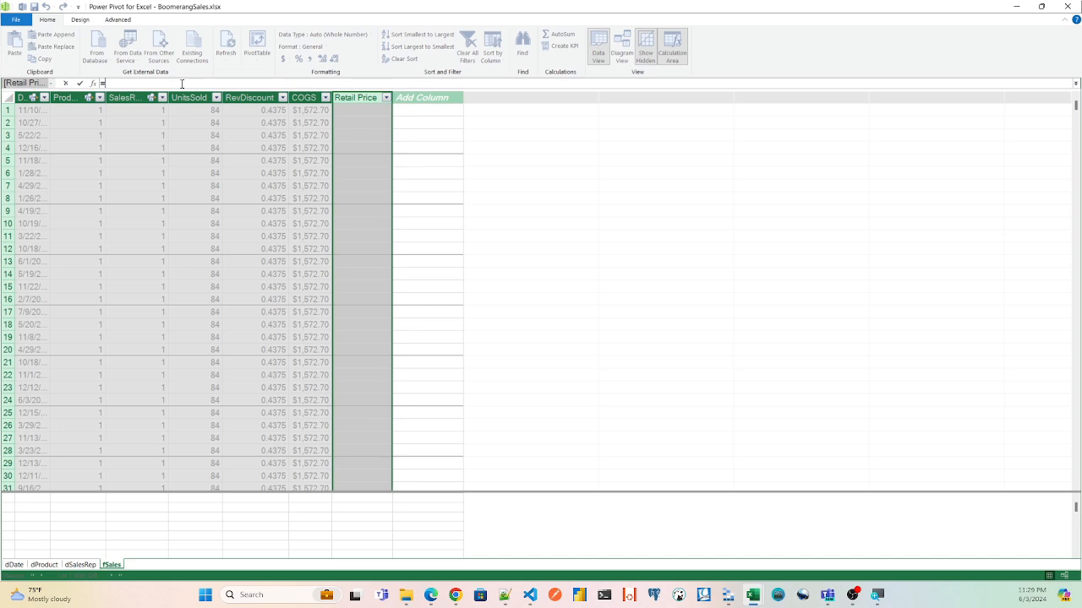
text(=)
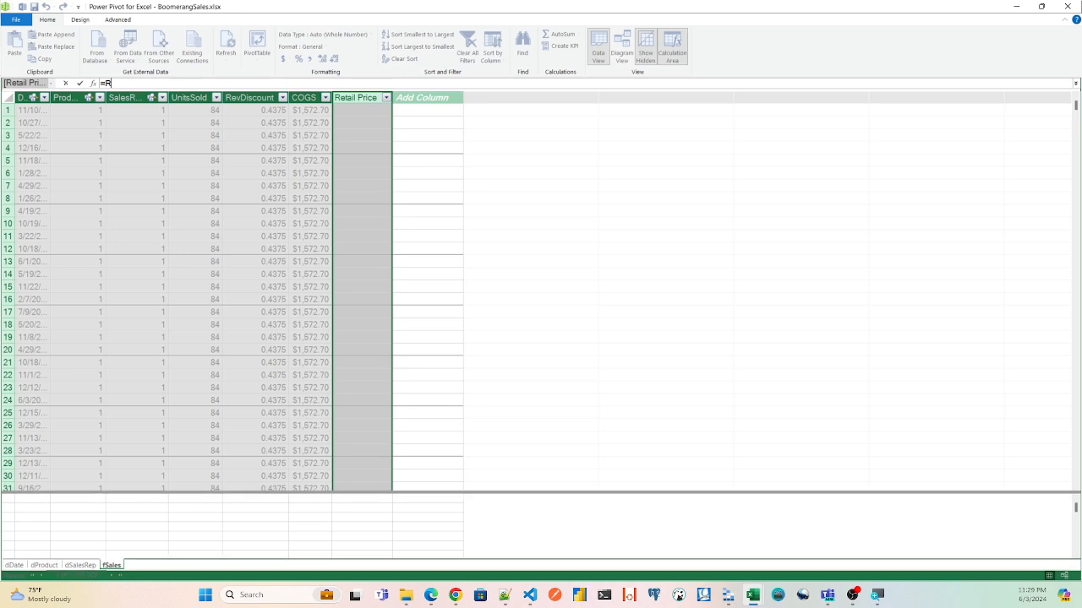
text(Rel)
key(Tab)
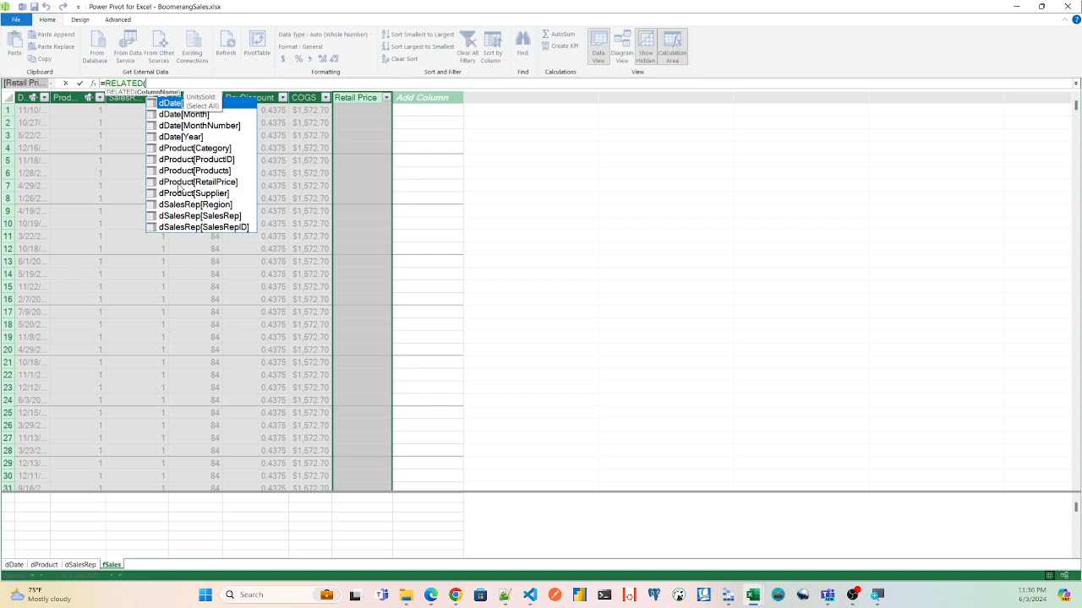
double_click(171, 183)
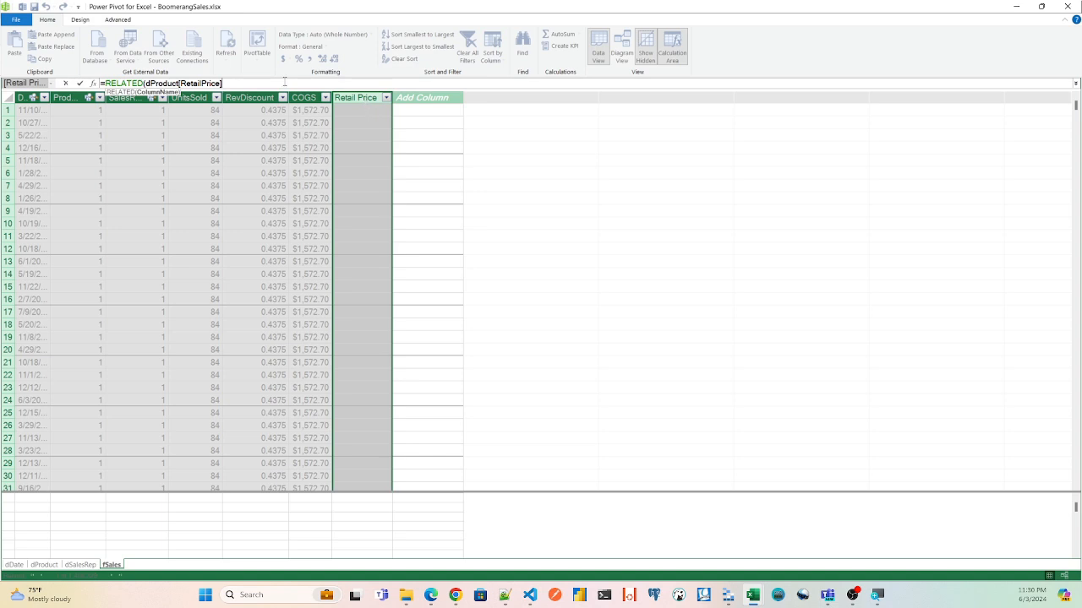
text())
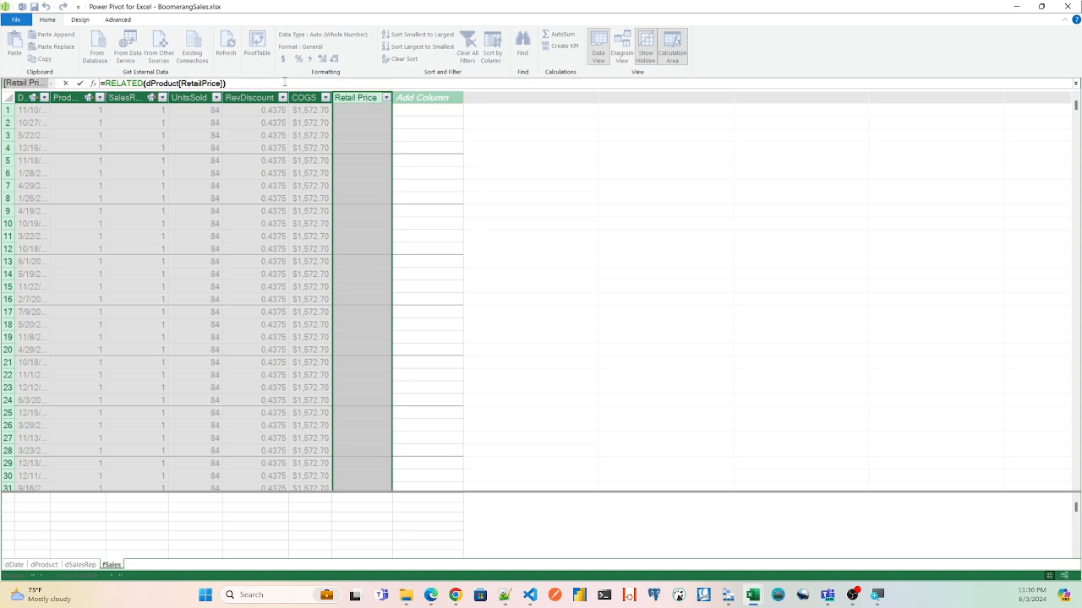
key(Return)
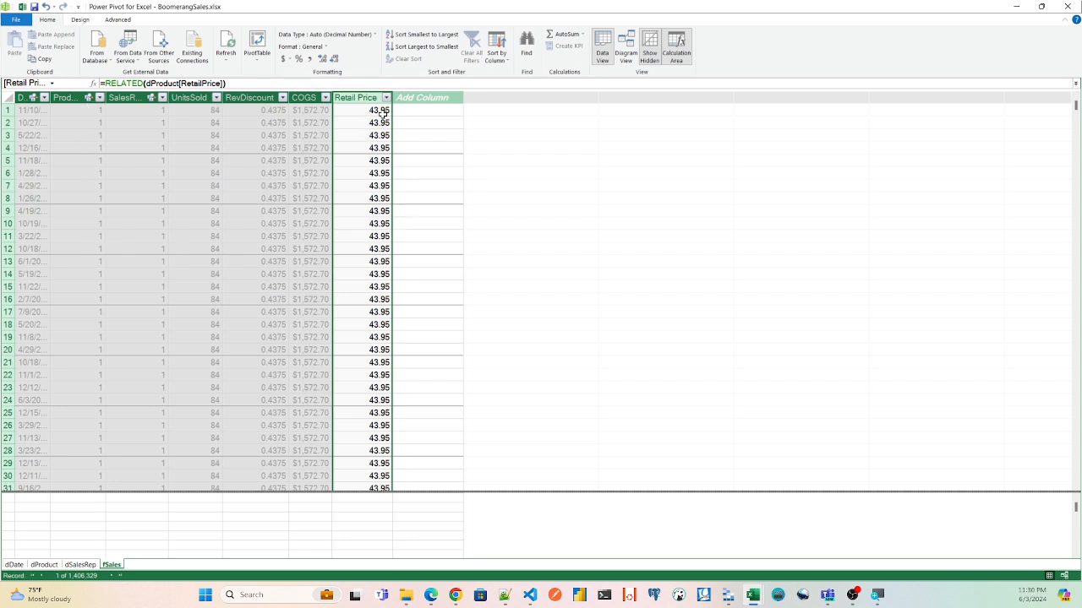
Step: Compare the new Retail Price column with the prices in dProduct and display the model in diagram view
click(44, 565)
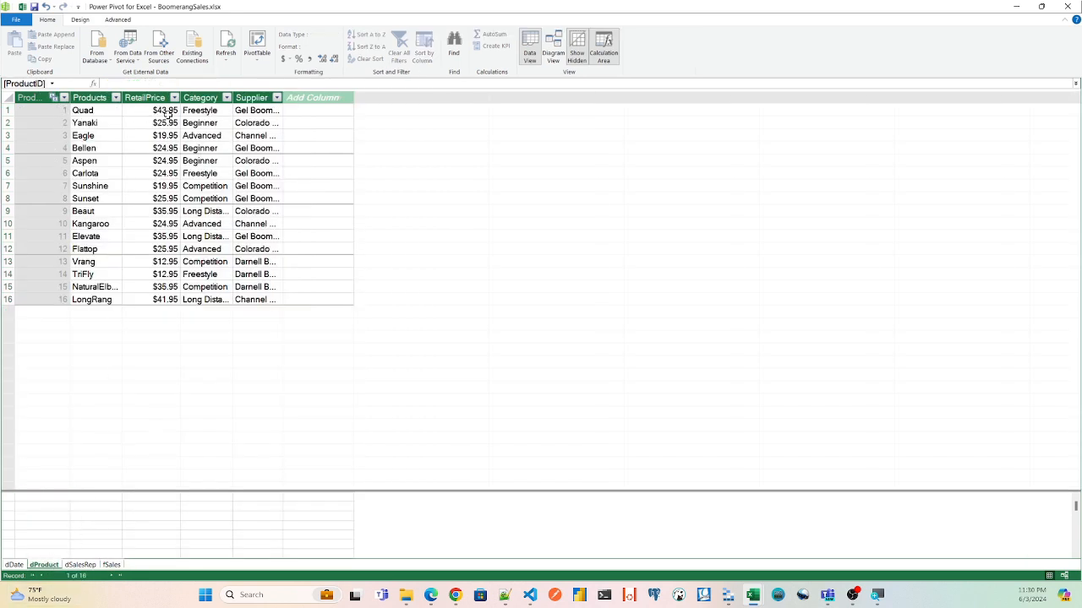
click(81, 564)
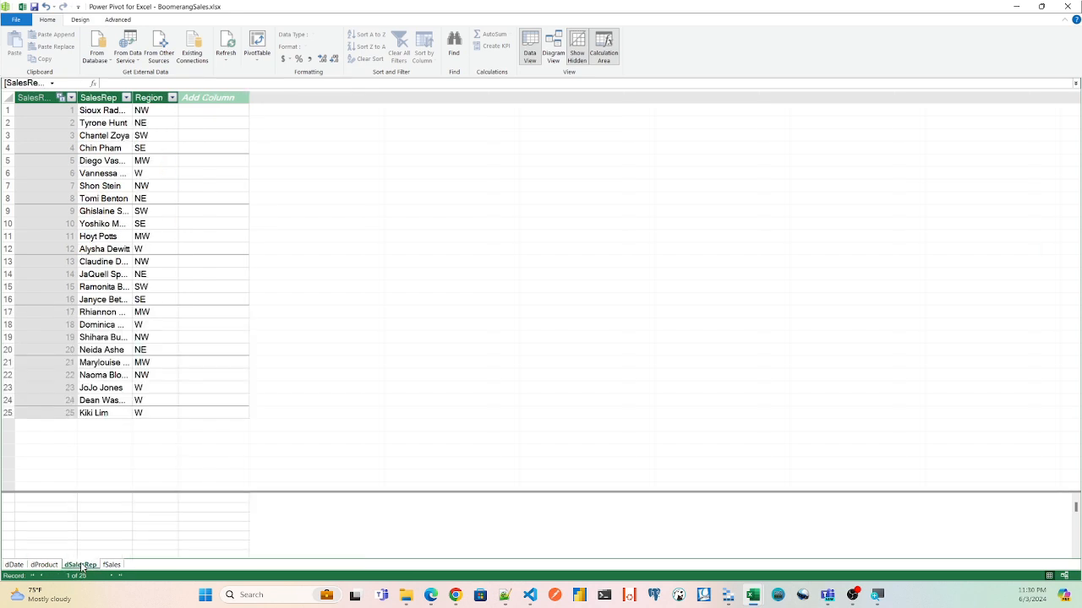
click(111, 564)
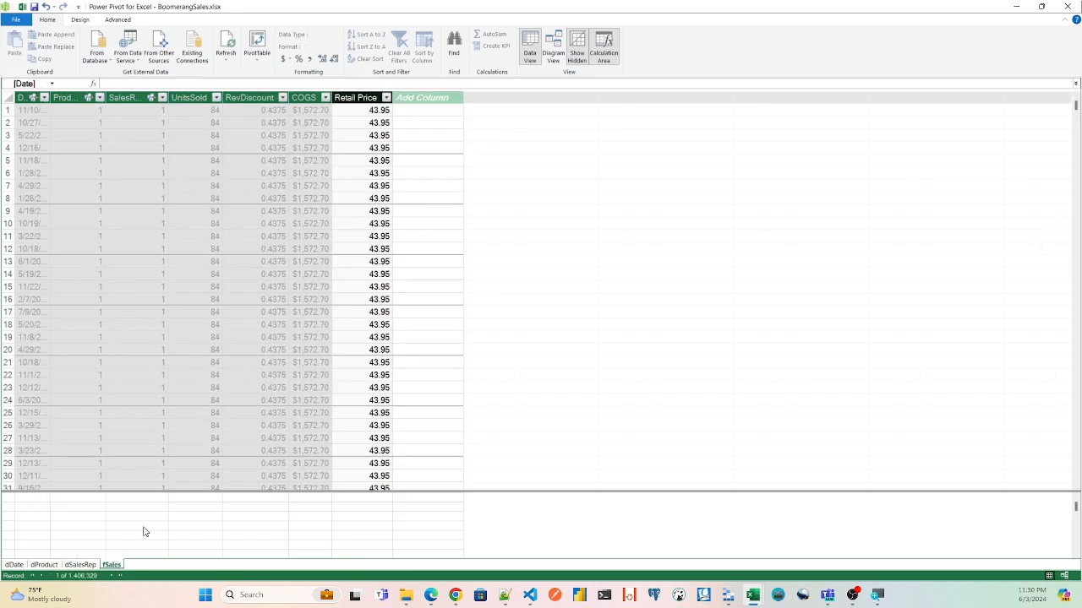
click(427, 112)
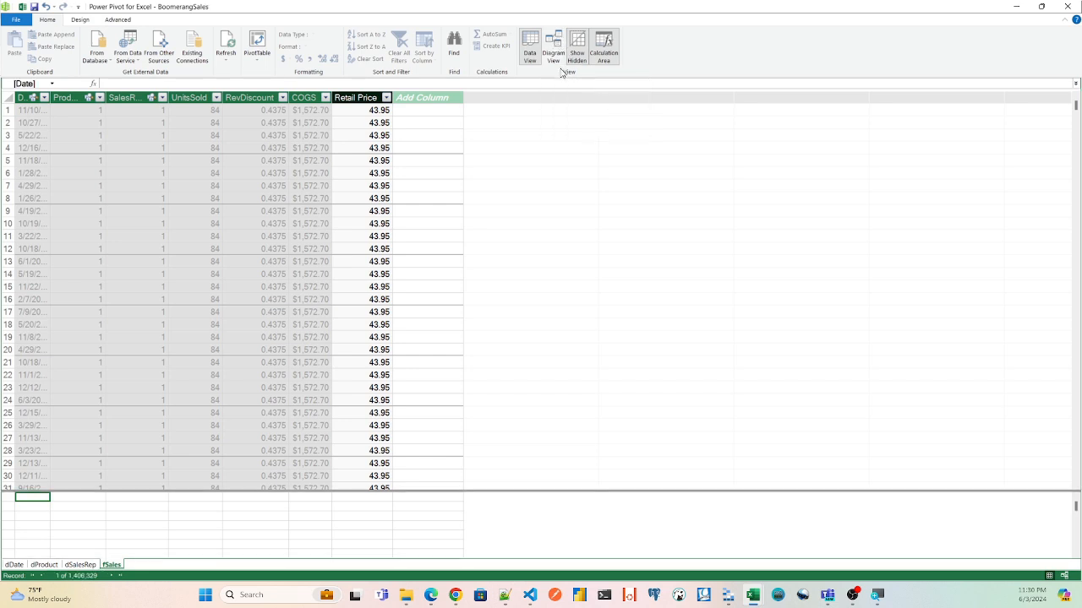
click(554, 56)
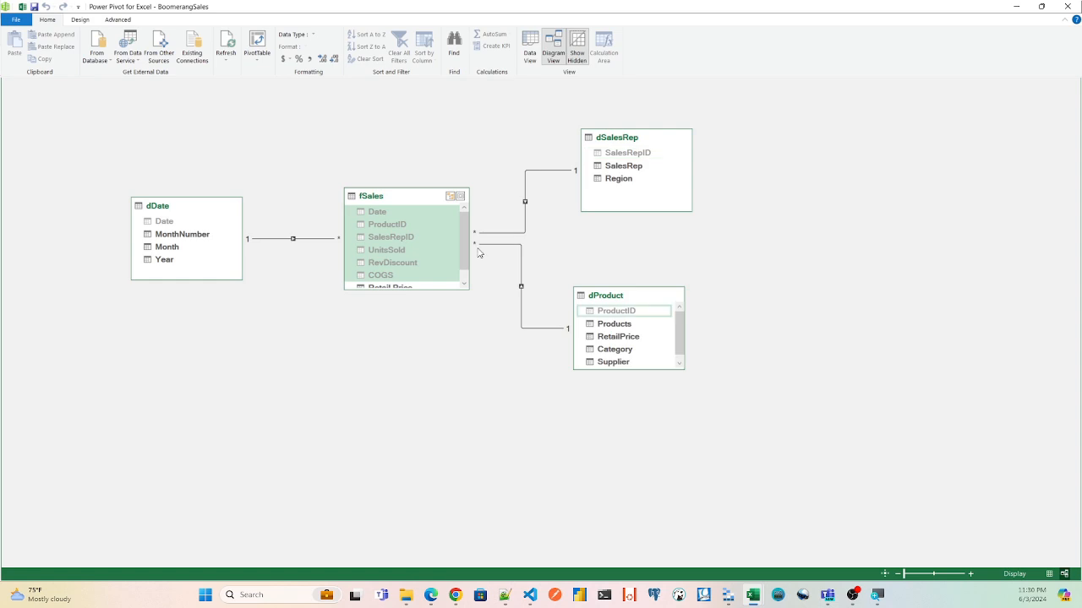
Step: Hide the Retail Price field of the fSales table from client tools
scroll(463, 237, down, 1)
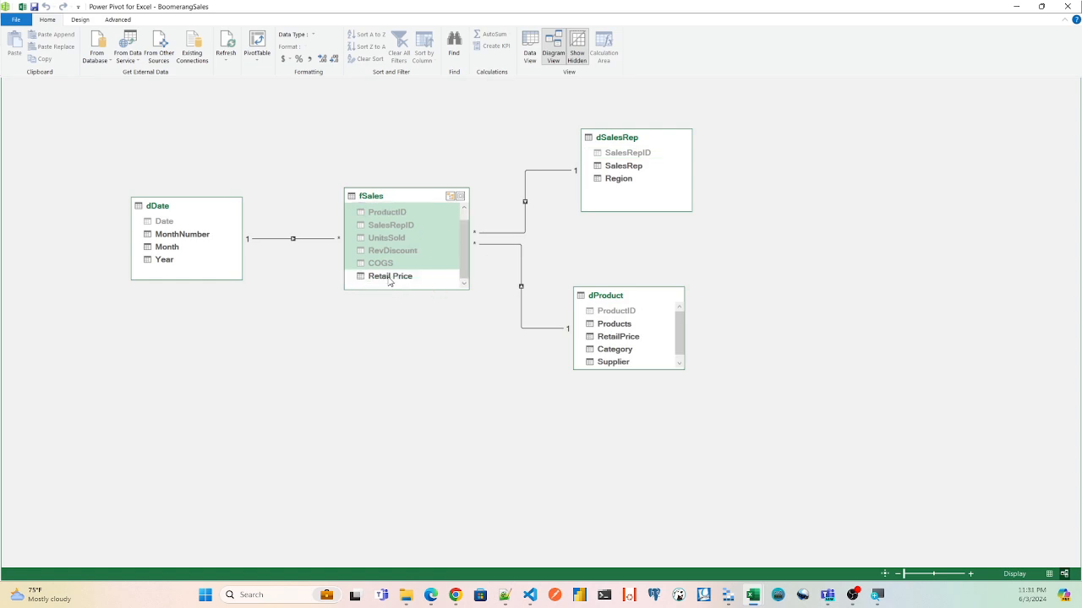
right_click(390, 279)
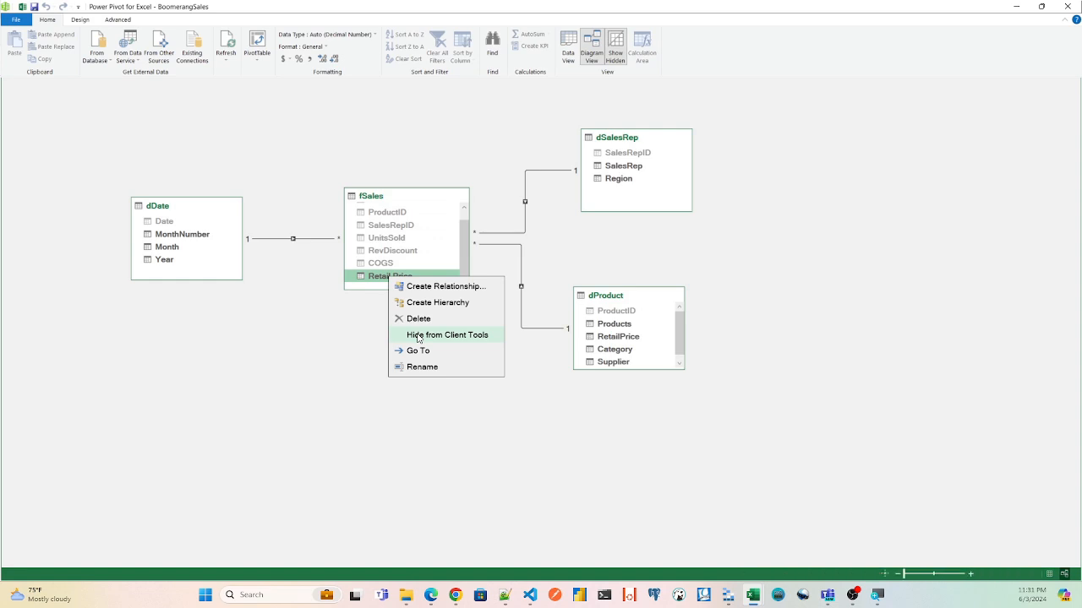
click(419, 336)
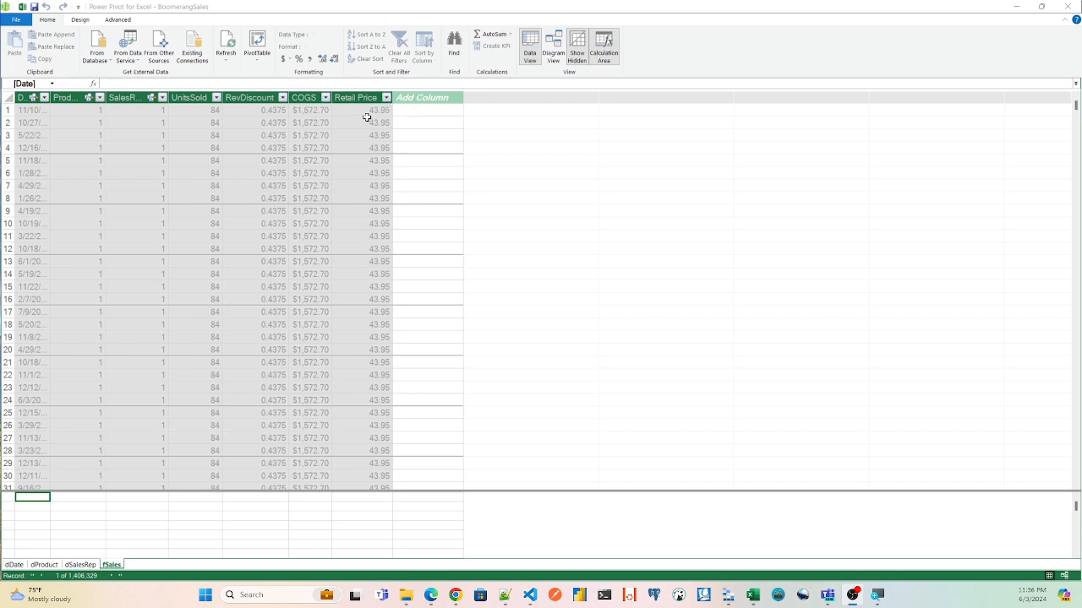
Step: Add a new column named Line Sales to the fSales table in data view and open its formula for editing
click(431, 99)
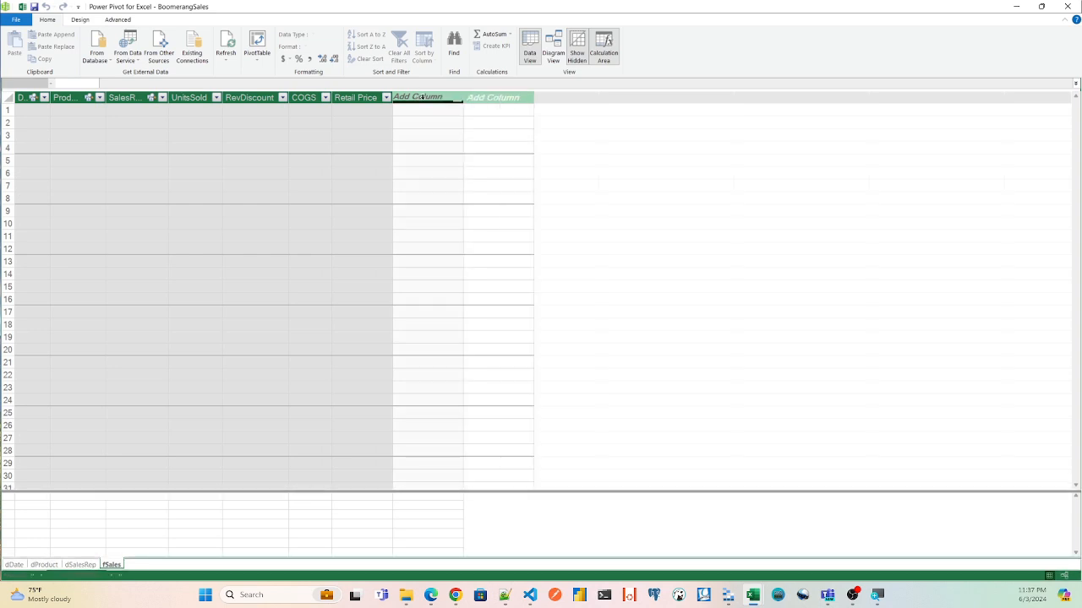
double_click(444, 97)
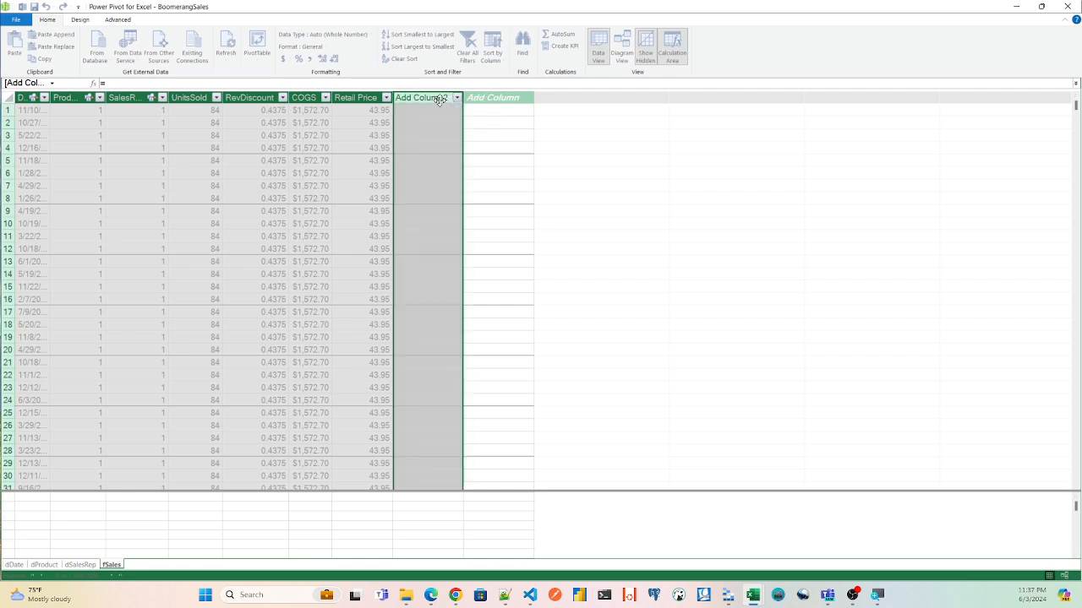
double_click(440, 100)
key(BackSpace)
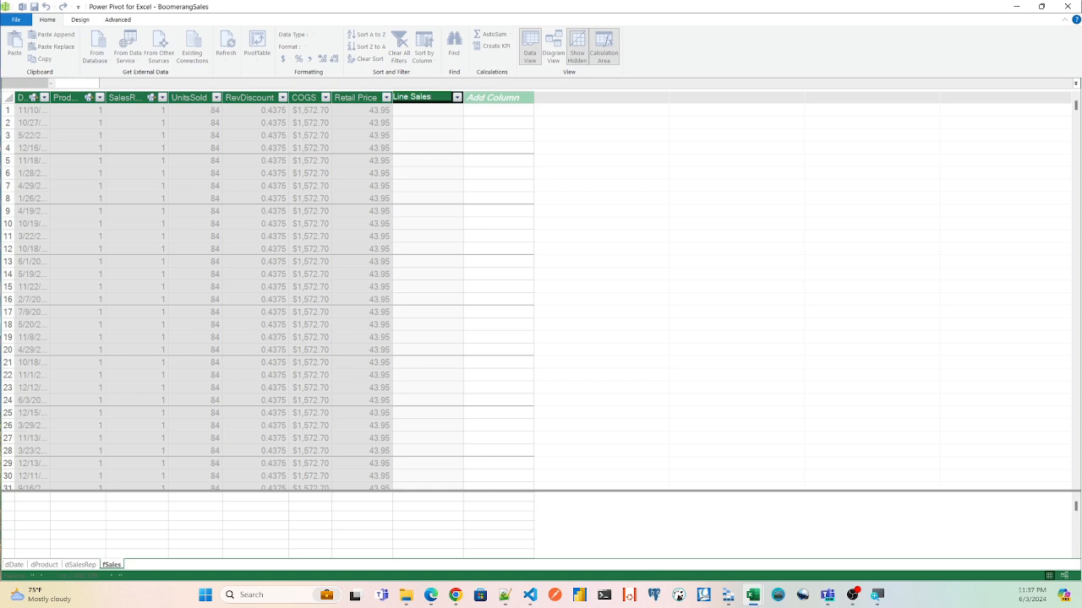
text(Line Sales)
key(Return)
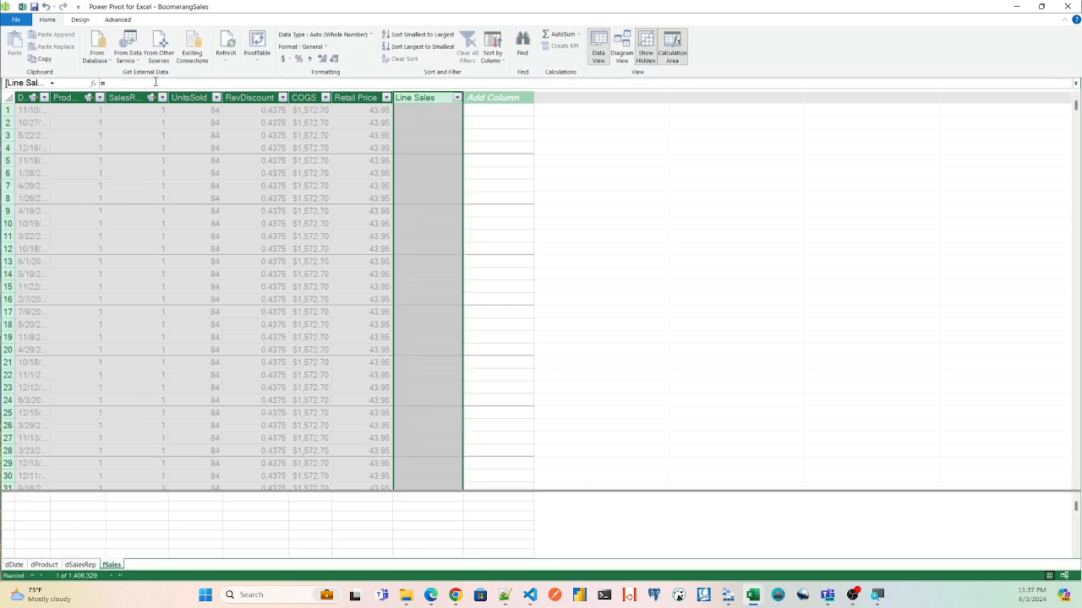
click(155, 82)
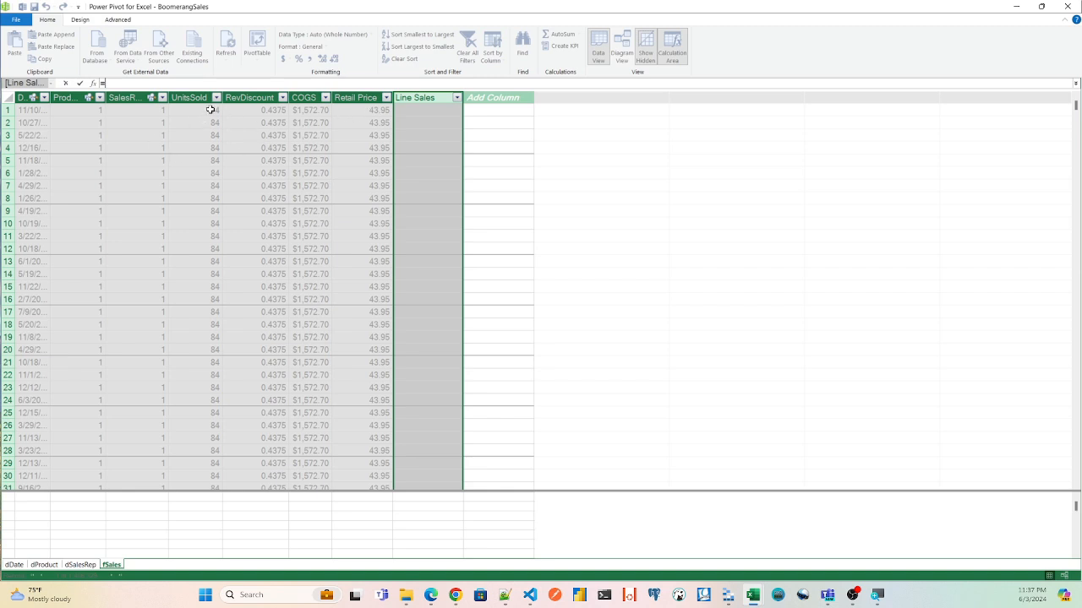
click(436, 109)
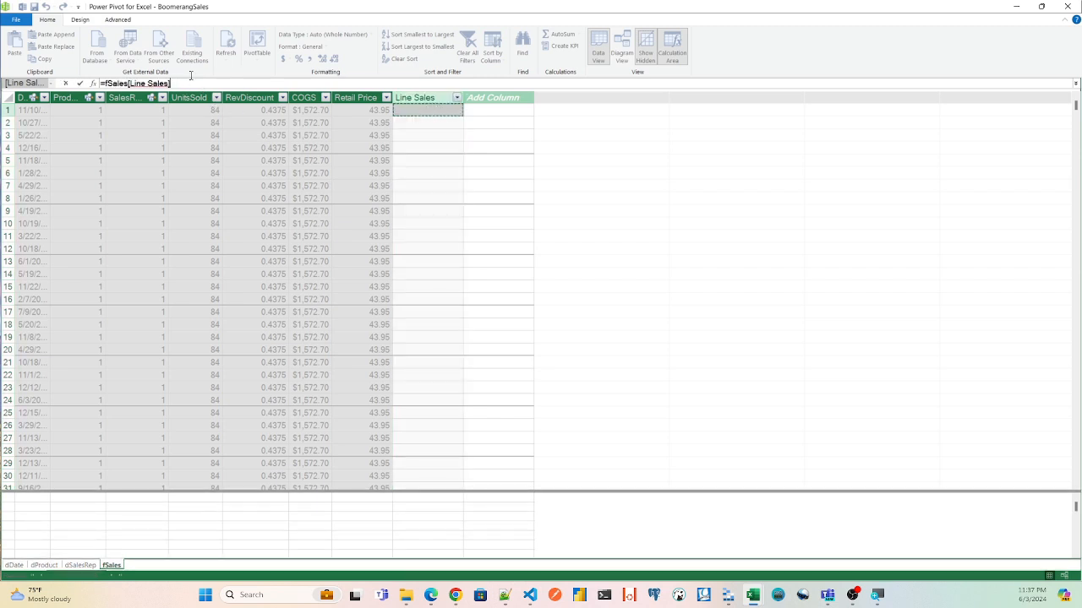
key(BackSpace)
key(BackSpace)
key(BackSpace)
key(BackSpace)
key(BackSpace)
key(BackSpace)
key(BackSpace)
key(BackSpace)
key(BackSpace)
key(BackSpace)
key(BackSpace)
key(BackSpace)
key(BackSpace)
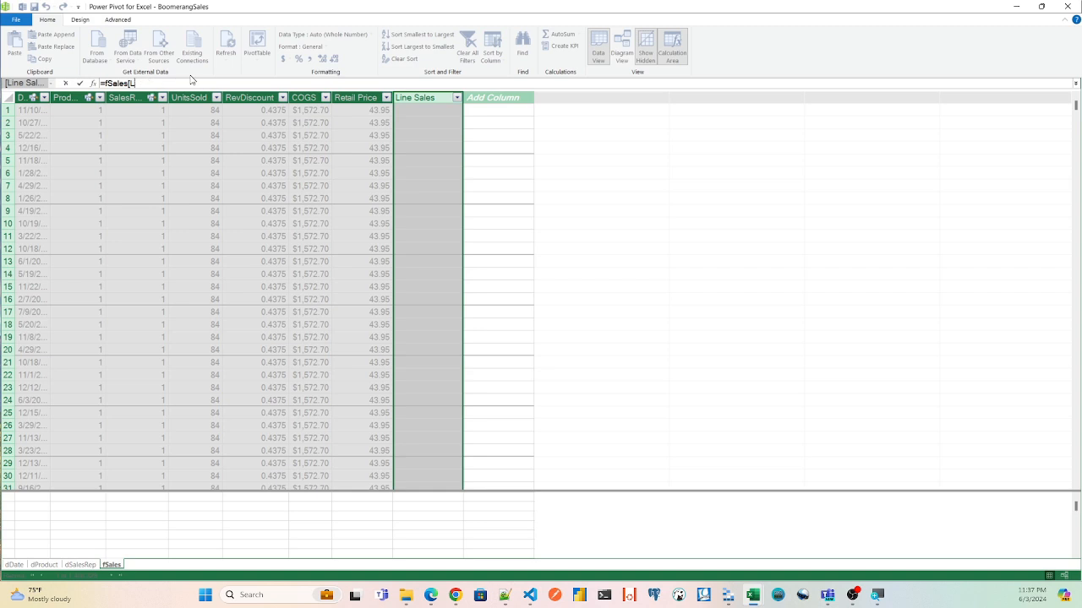
key(BackSpace)
key(BackSpace)
key(BackSpace)
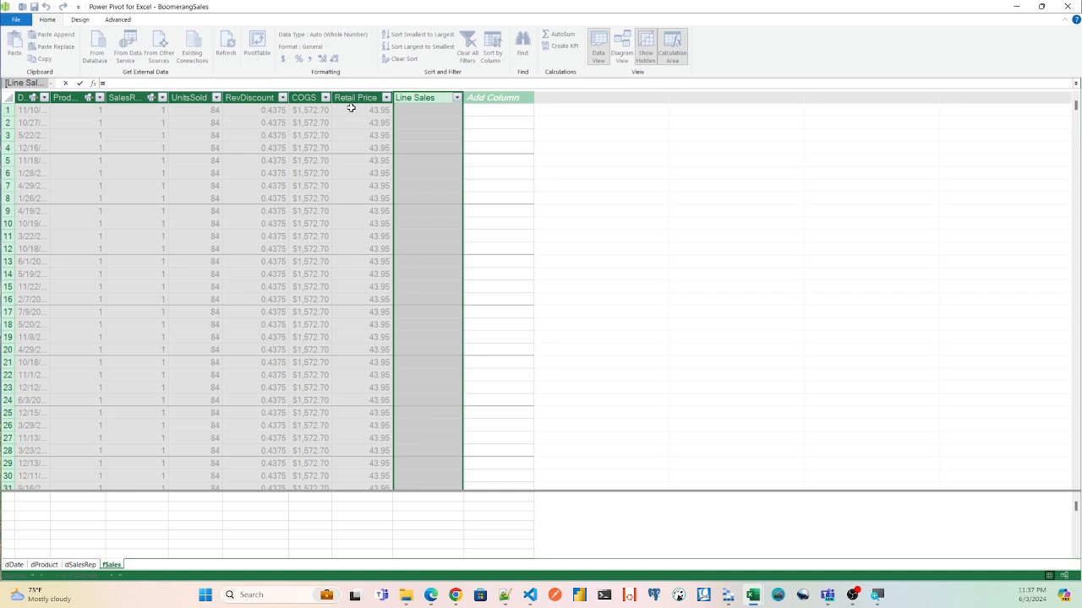
Step: Fill the Line Sales column with the formula =fSales[UnitsSold]*fSales[Retail Price]
click(203, 110)
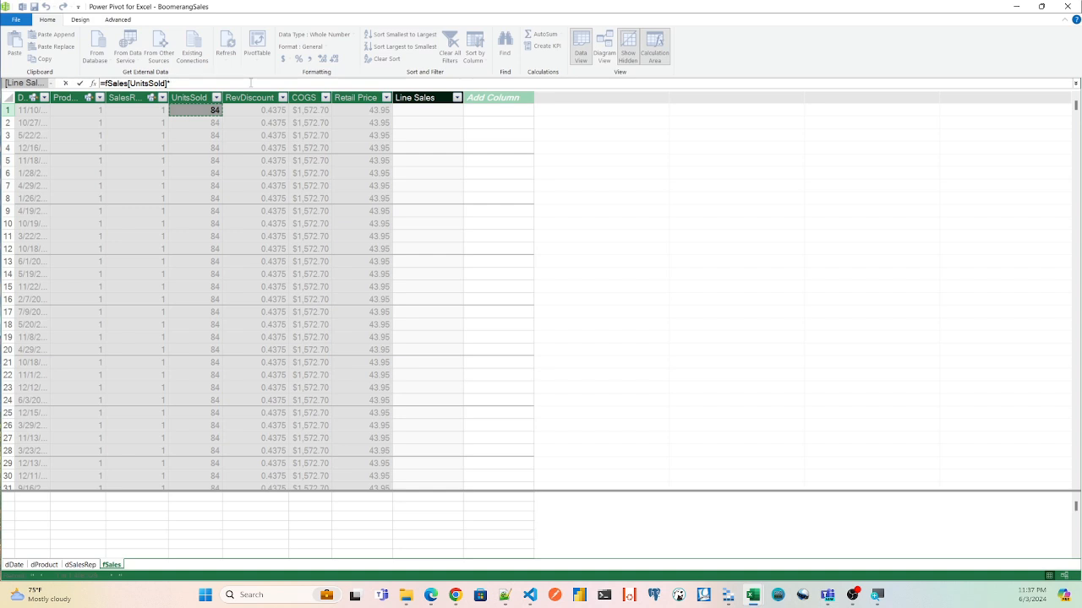
click(361, 109)
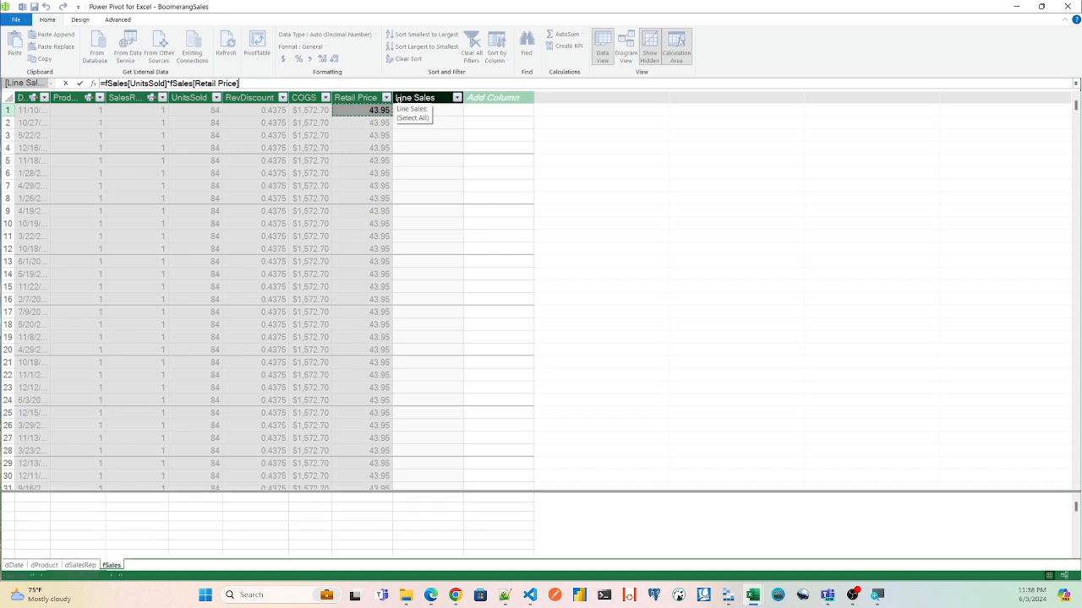
key(Return)
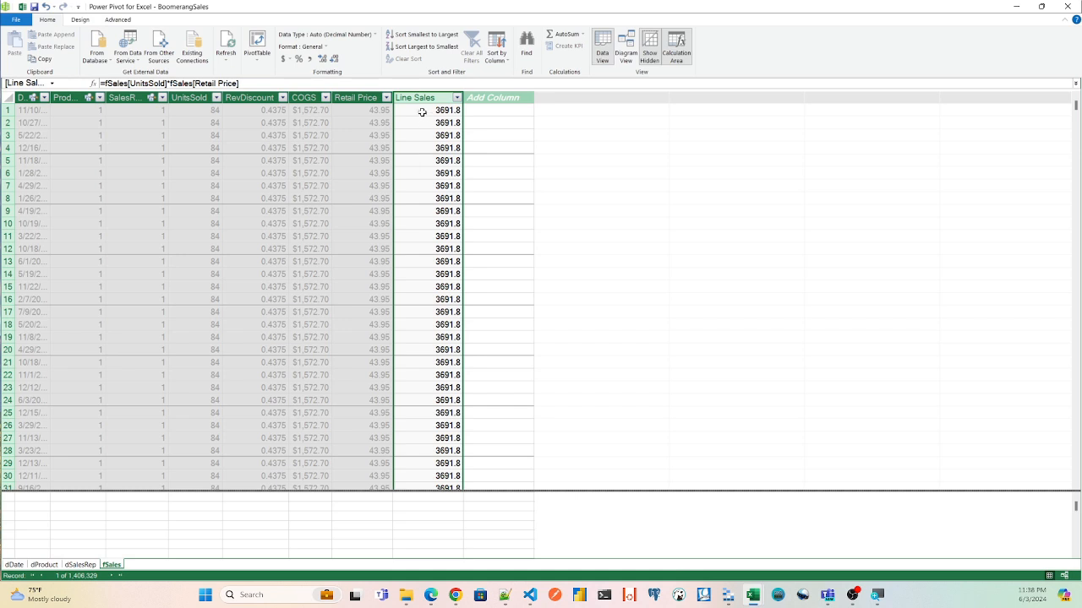
right_click(414, 98)
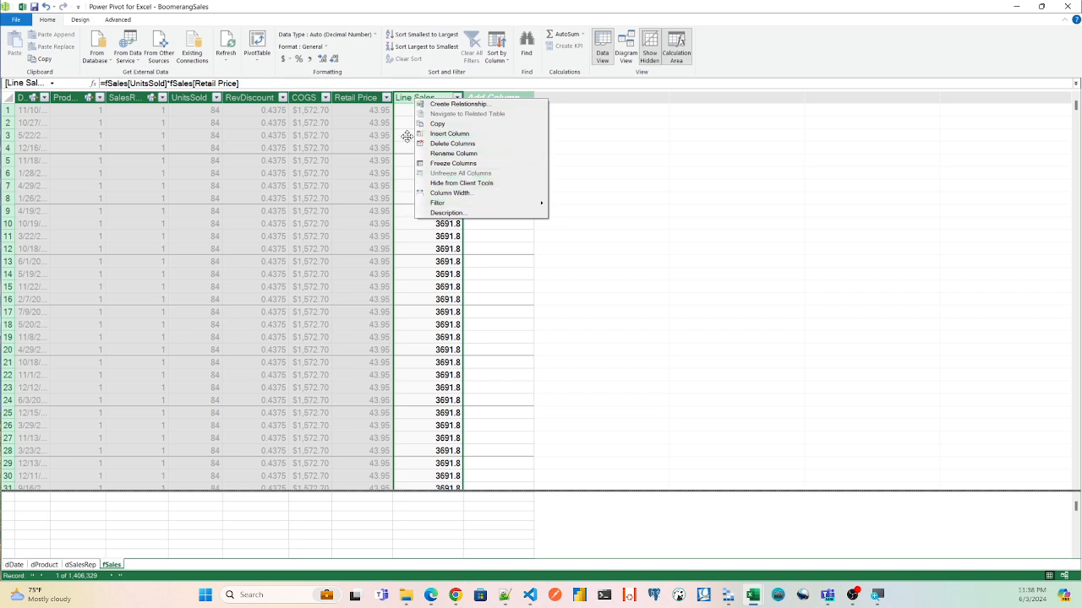
click(407, 133)
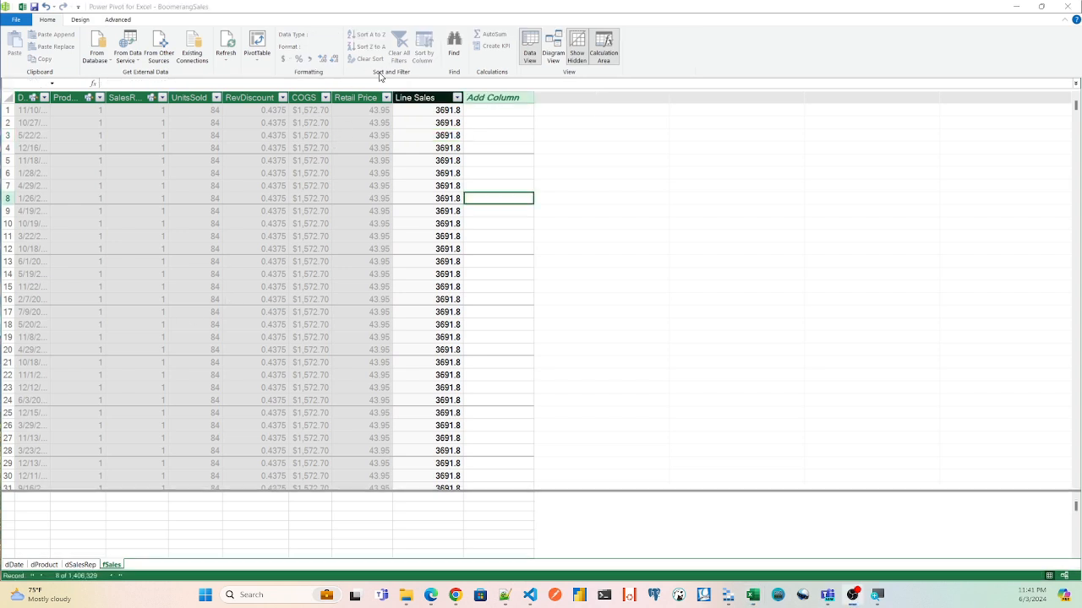
Step: Format the Retail Price and Line Sales columns together as Currency
click(358, 98)
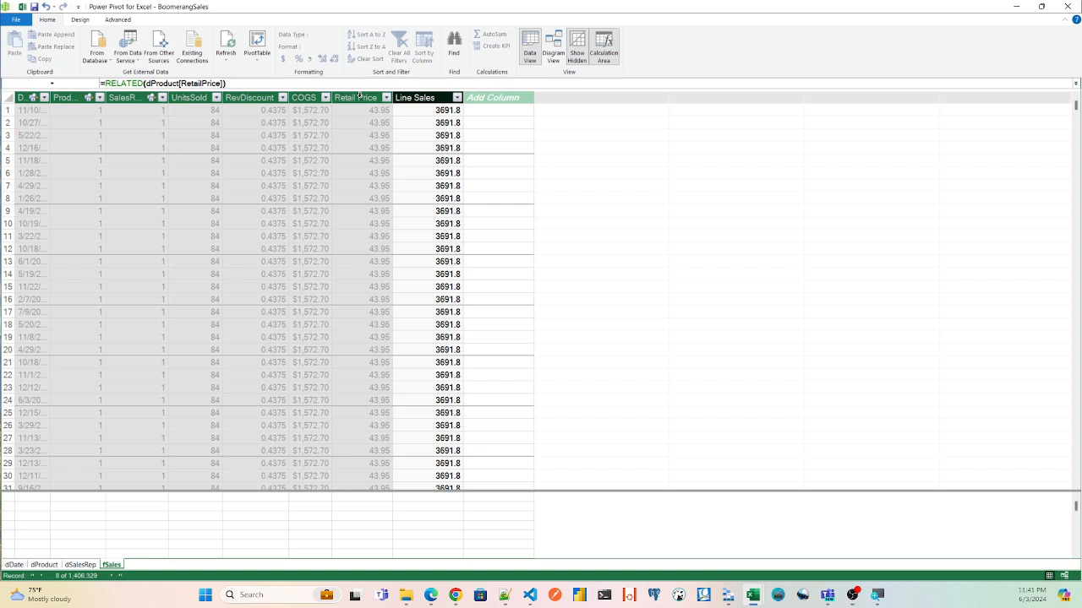
shift+click(427, 97)
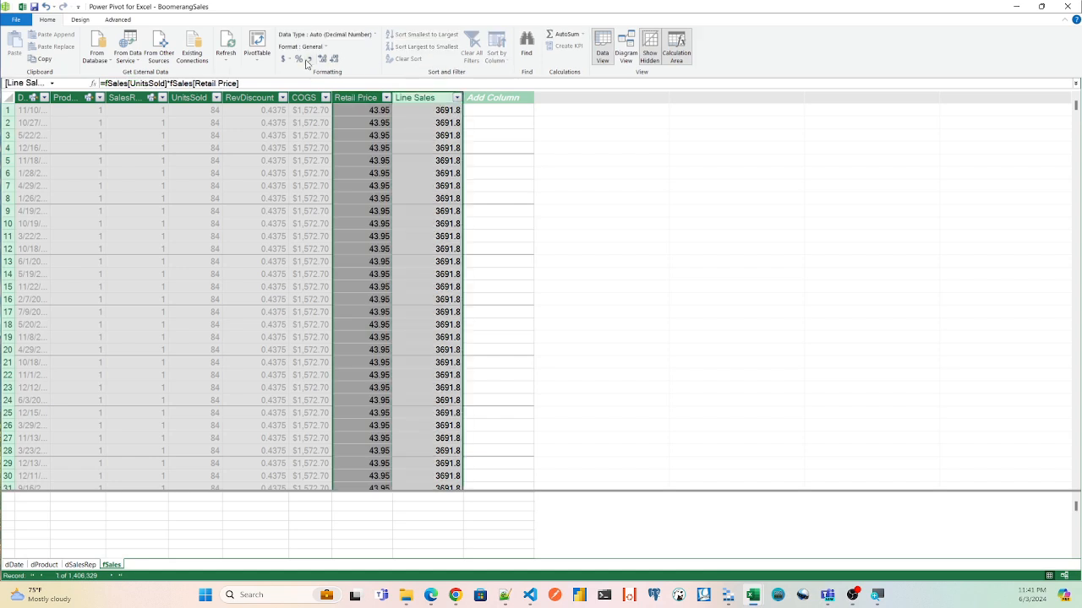
click(326, 48)
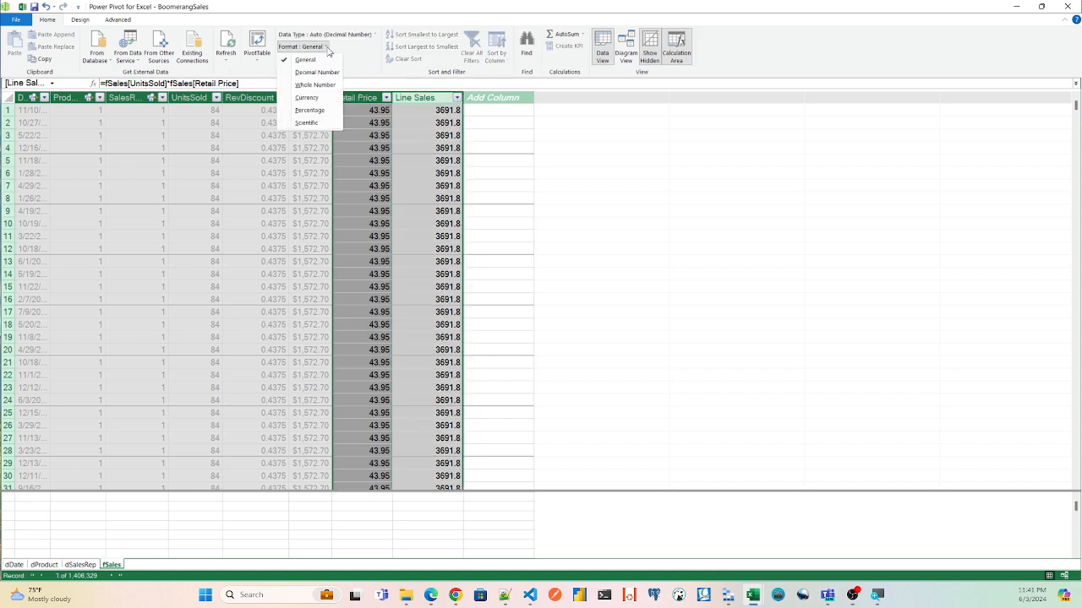
click(307, 97)
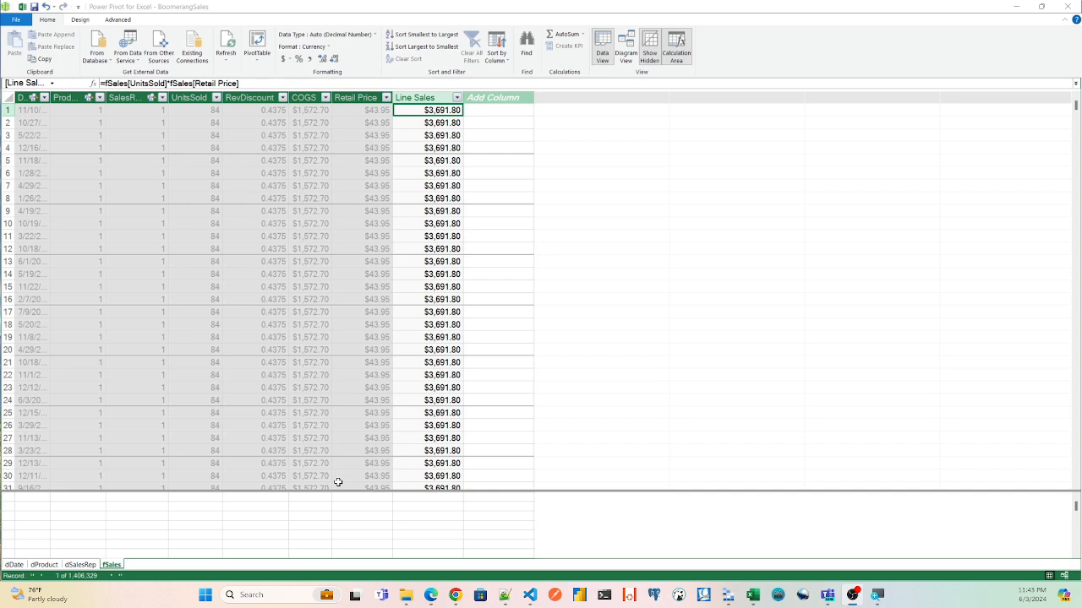
Step: Create the measure TotalSales:=sum(fSales[Line Sales]) in the calculation area beneath the UnitsSold column
click(193, 508)
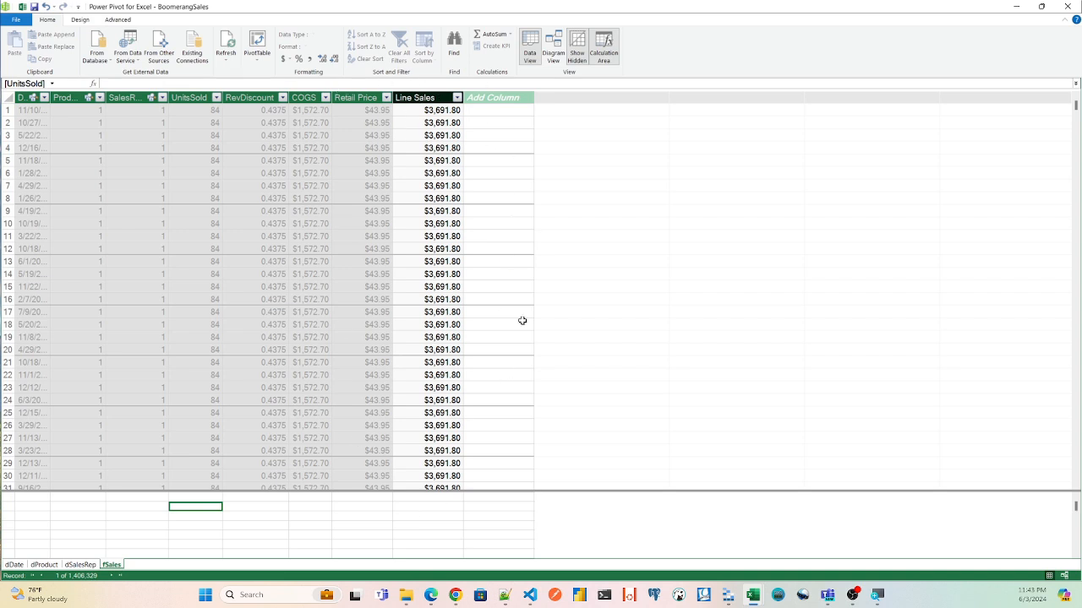
click(134, 83)
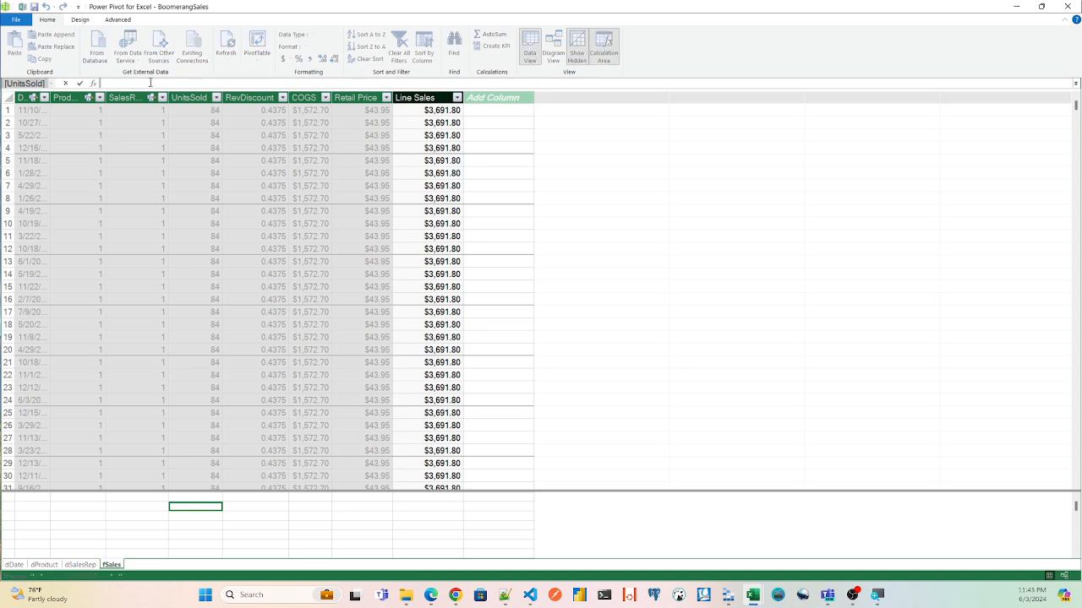
text(TotalSales:=)
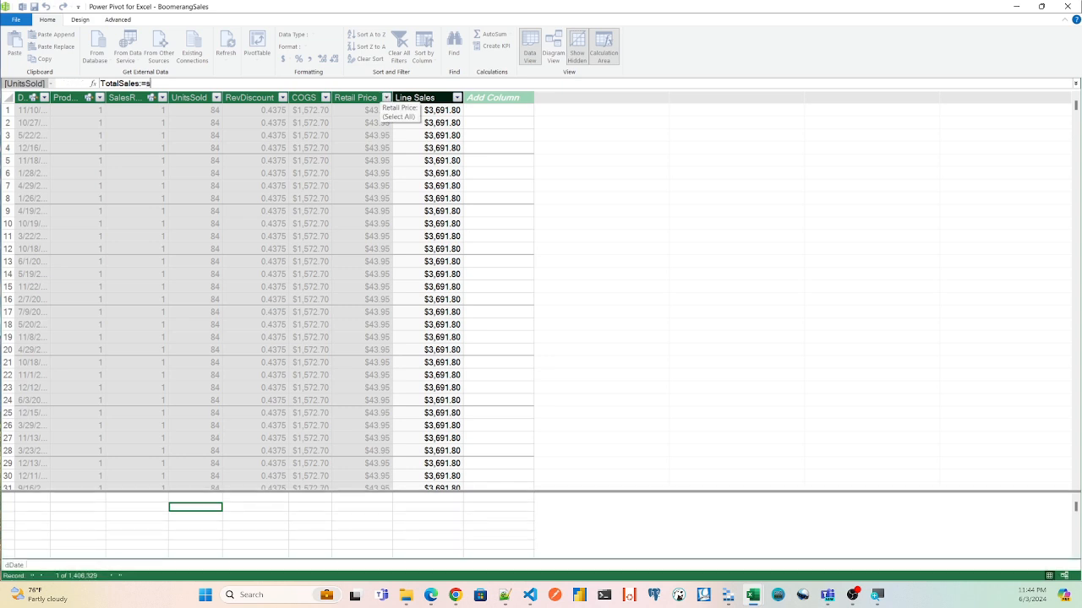
text(sum()
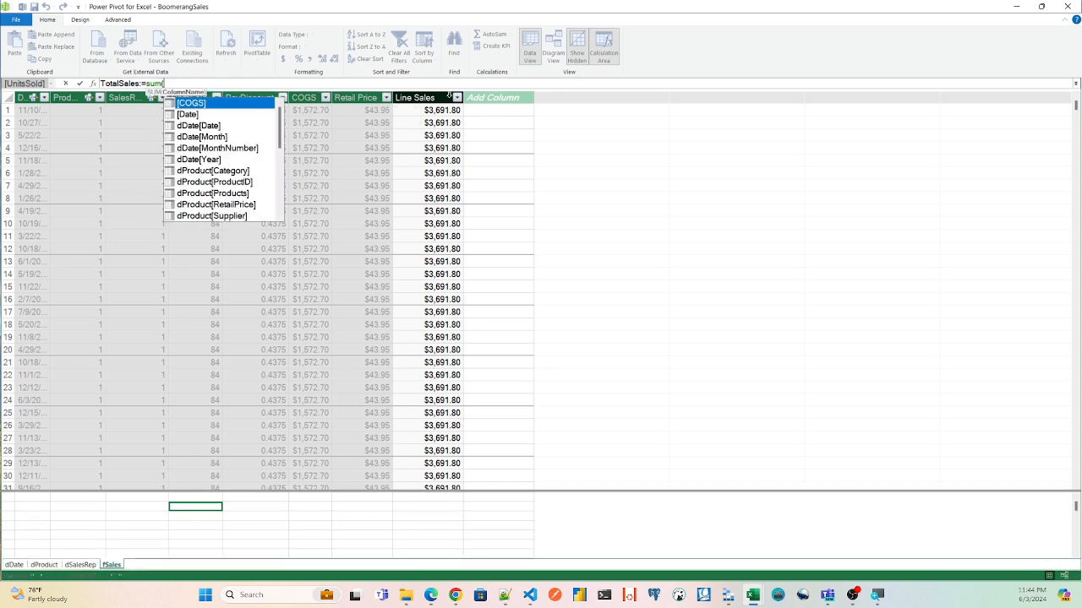
text(fSales)
click(449, 94)
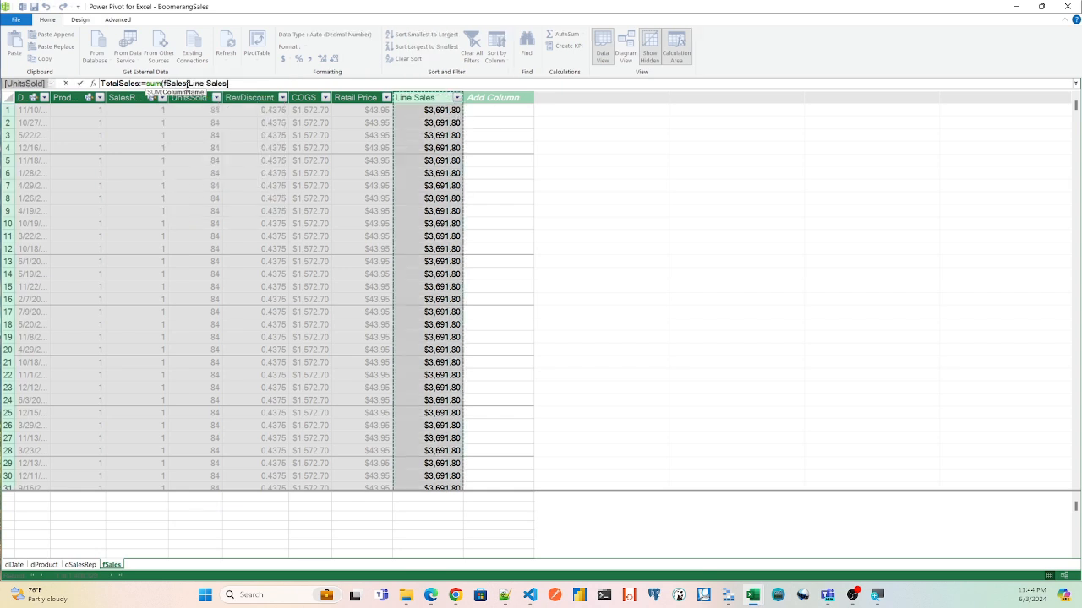
key(Return)
text())
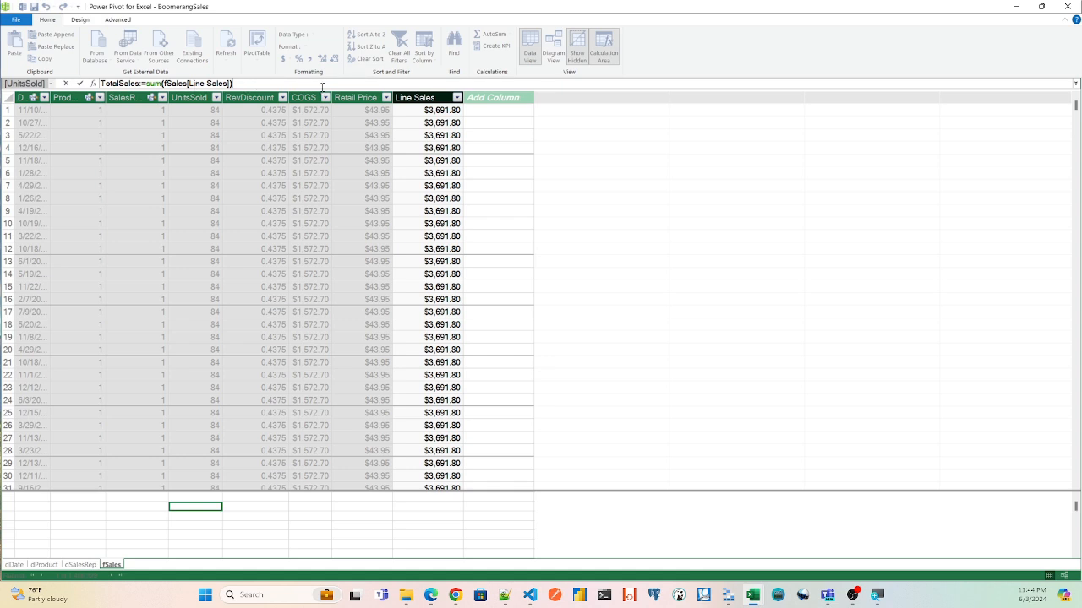
key(Return)
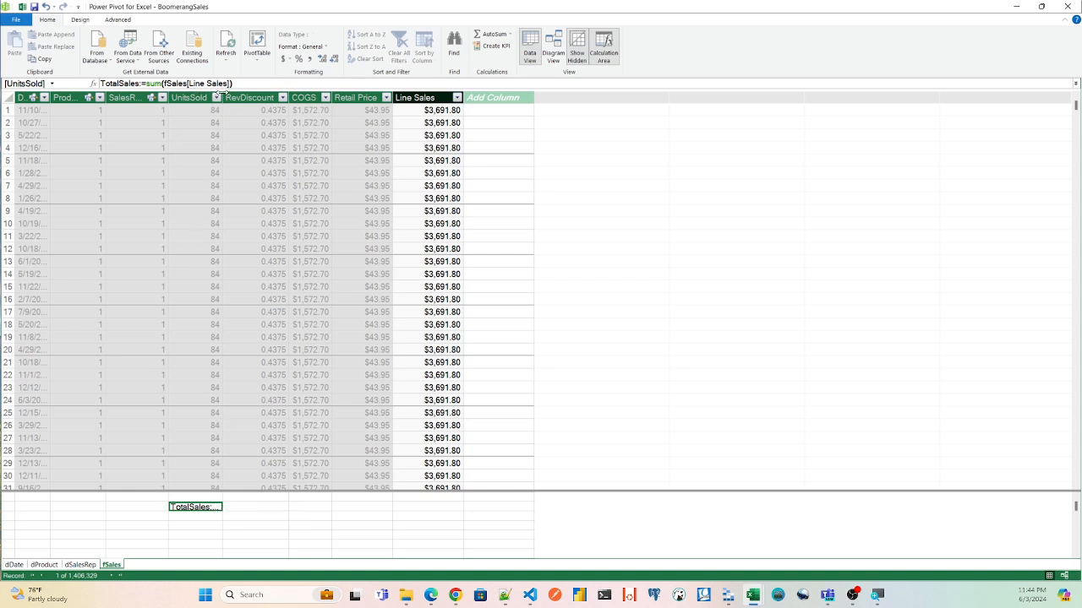
Step: Widen the UnitsSold column to show the whole TotalSales measure and format that measure as Currency
drag(222, 95, 386, 95)
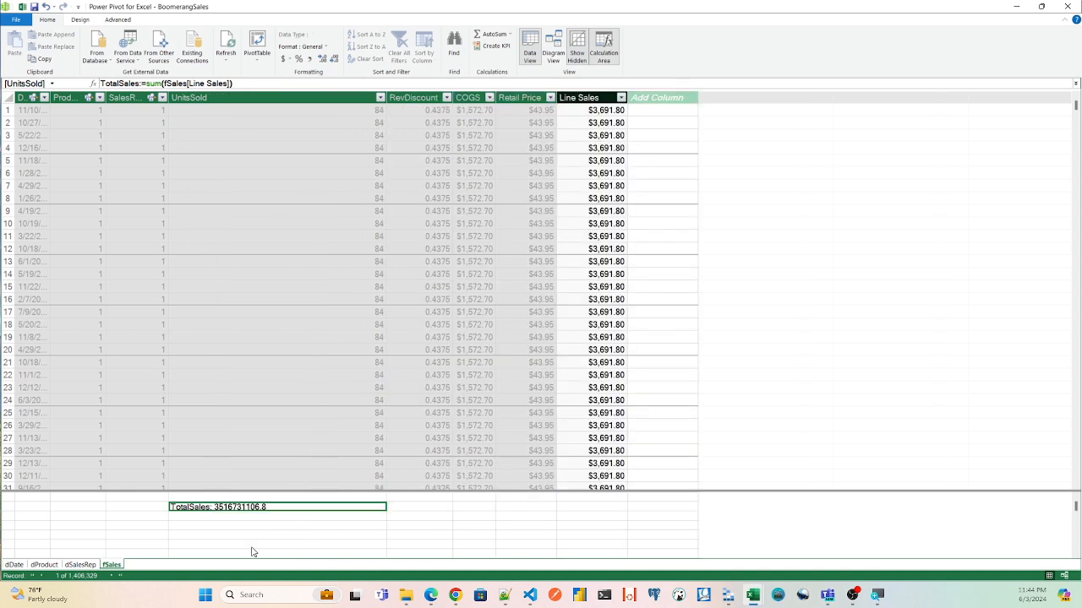
click(207, 518)
click(201, 511)
right_click(234, 511)
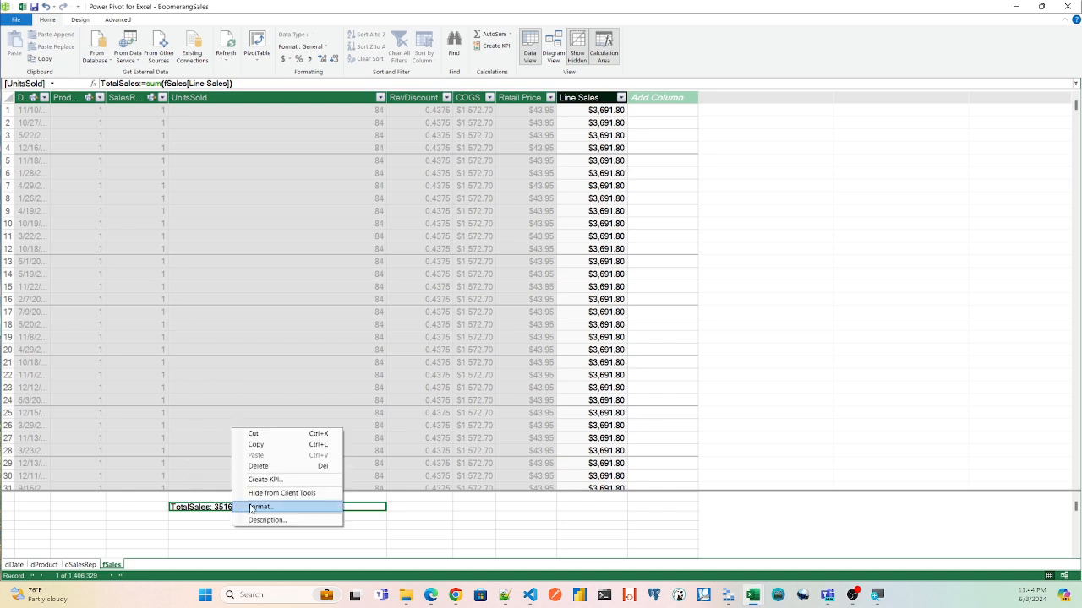
click(256, 507)
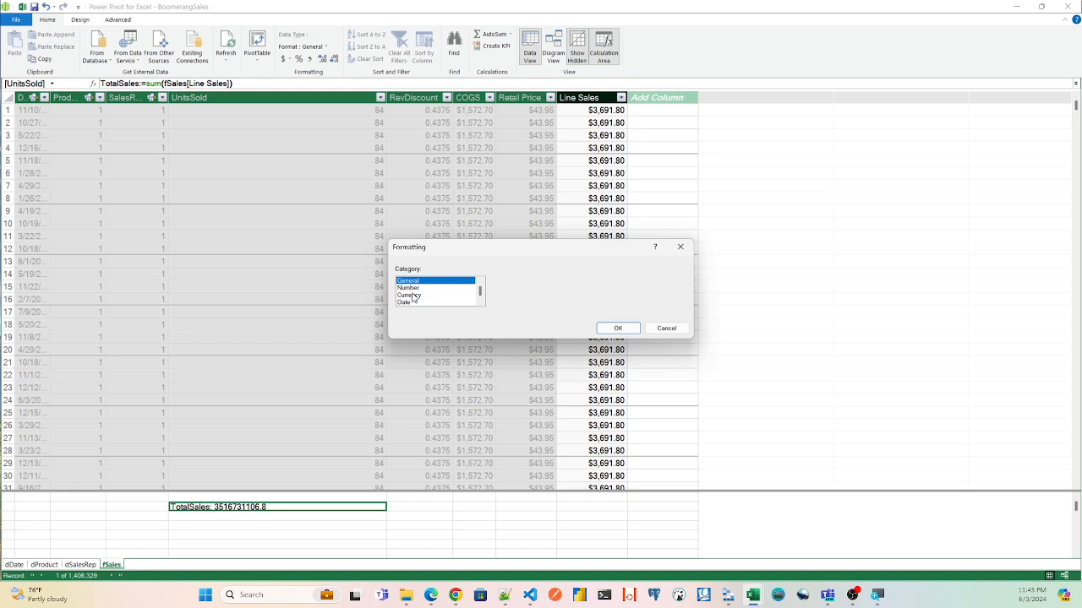
click(411, 295)
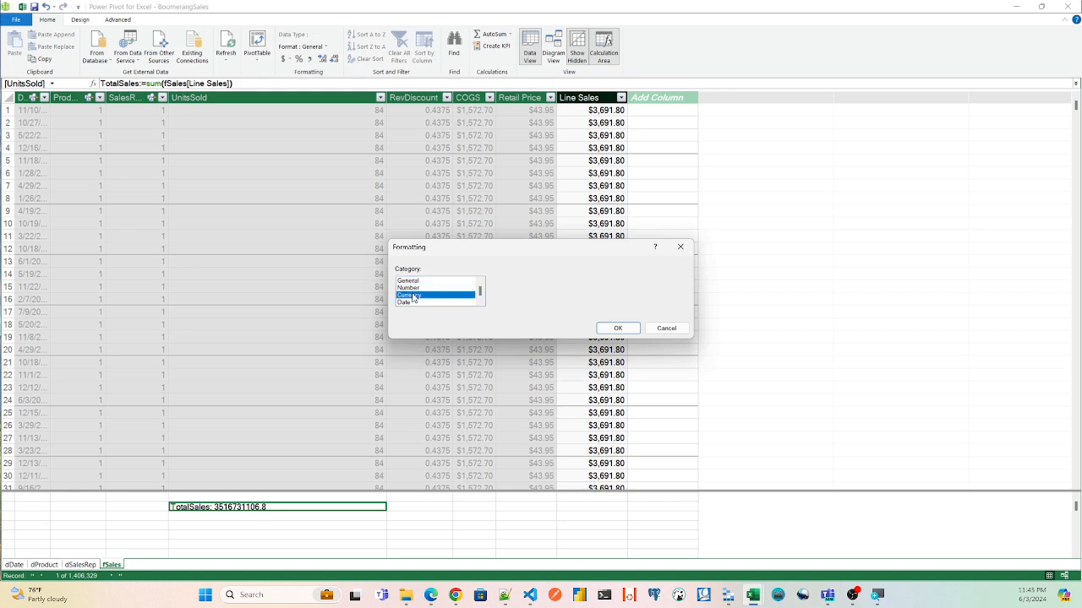
click(617, 328)
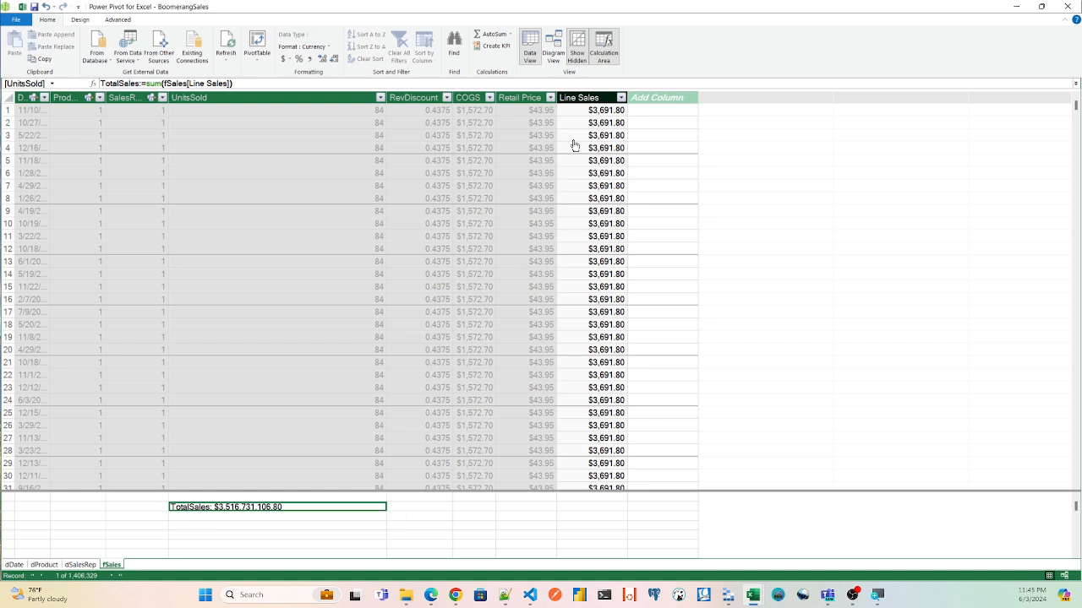
Step: Hide the Line Sales column of the fSales table from client tools
right_click(589, 95)
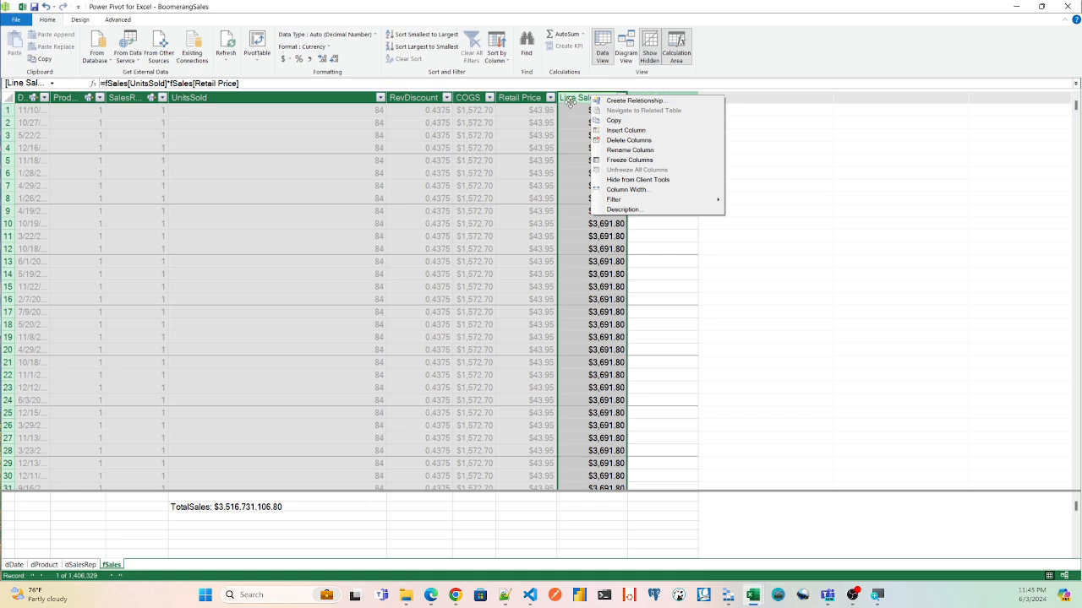
click(570, 102)
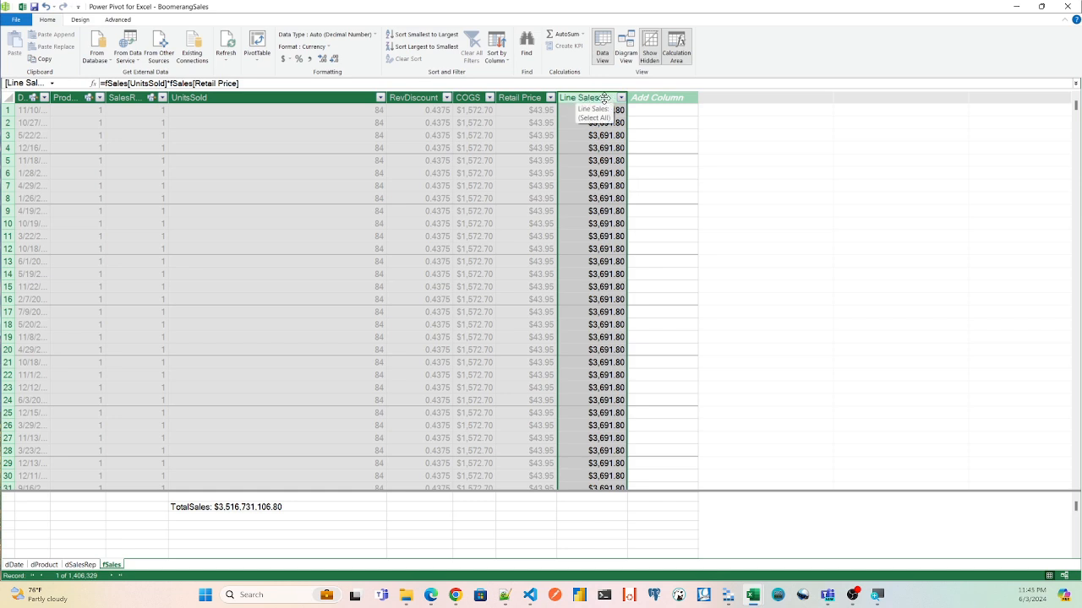
right_click(604, 98)
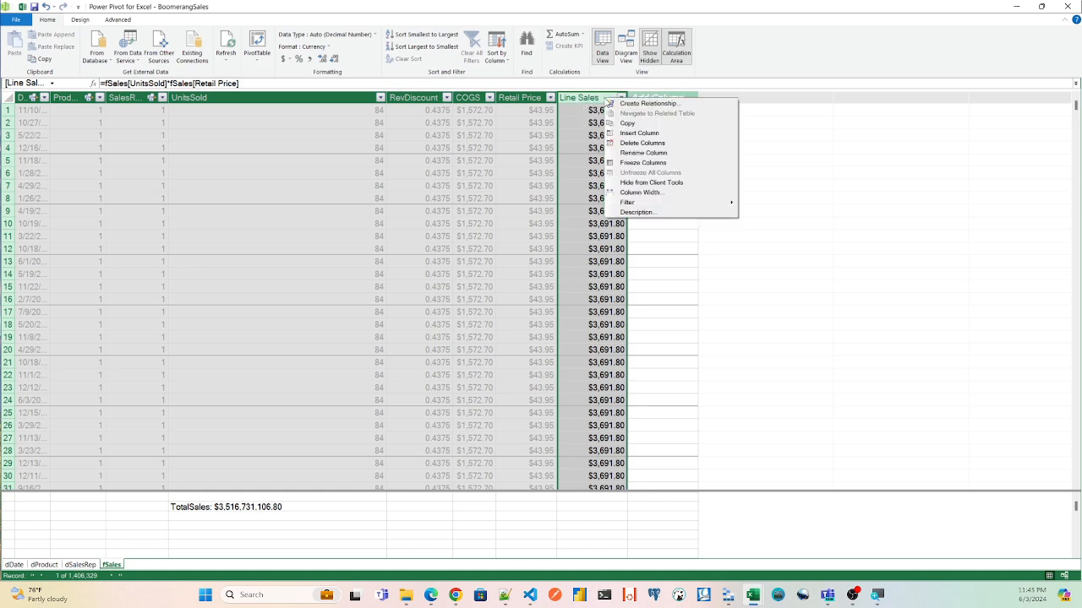
click(638, 184)
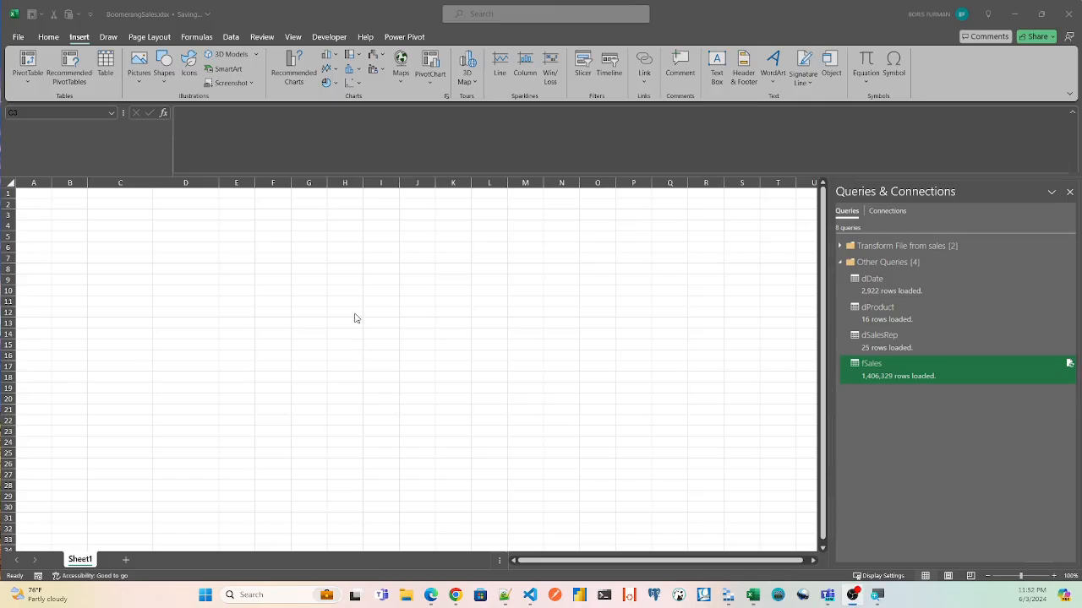
Step: Insert a PivotTable from the Data Model into the existing worksheet at Sheet1 cell C3
click(28, 83)
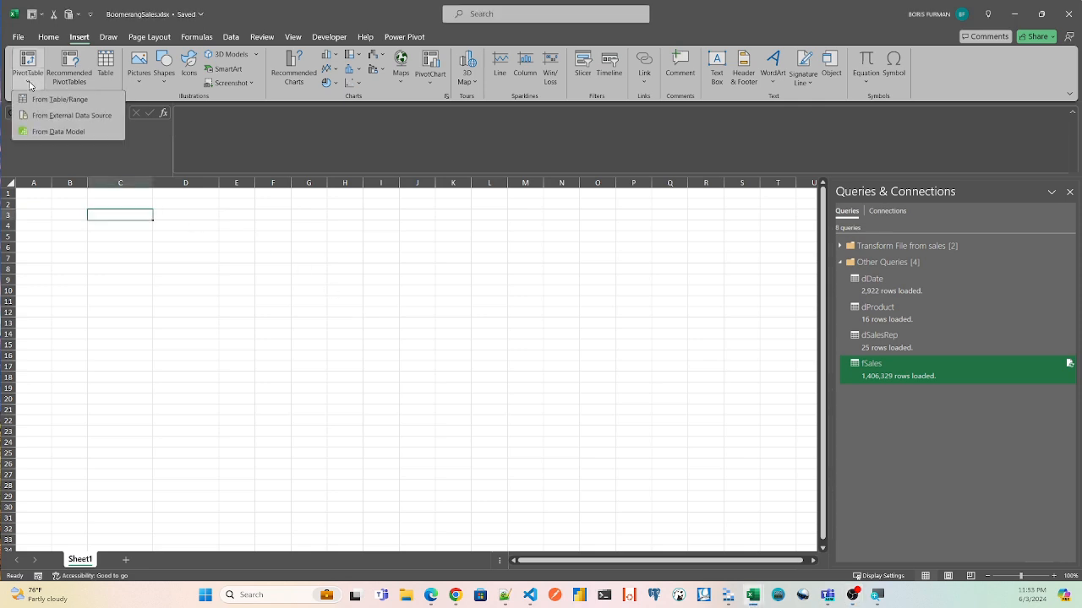
click(45, 132)
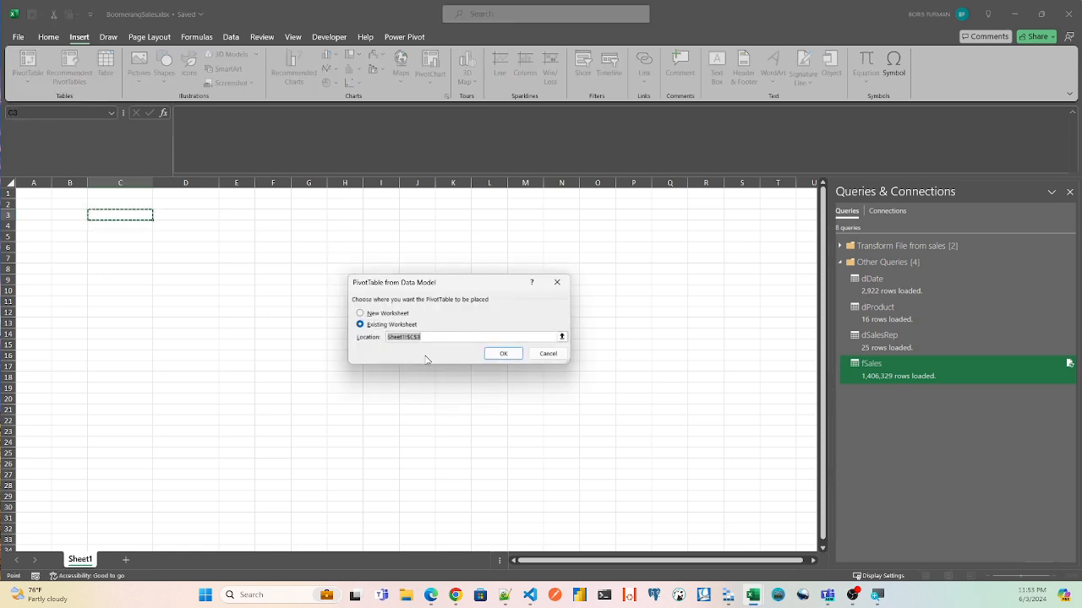
click(502, 354)
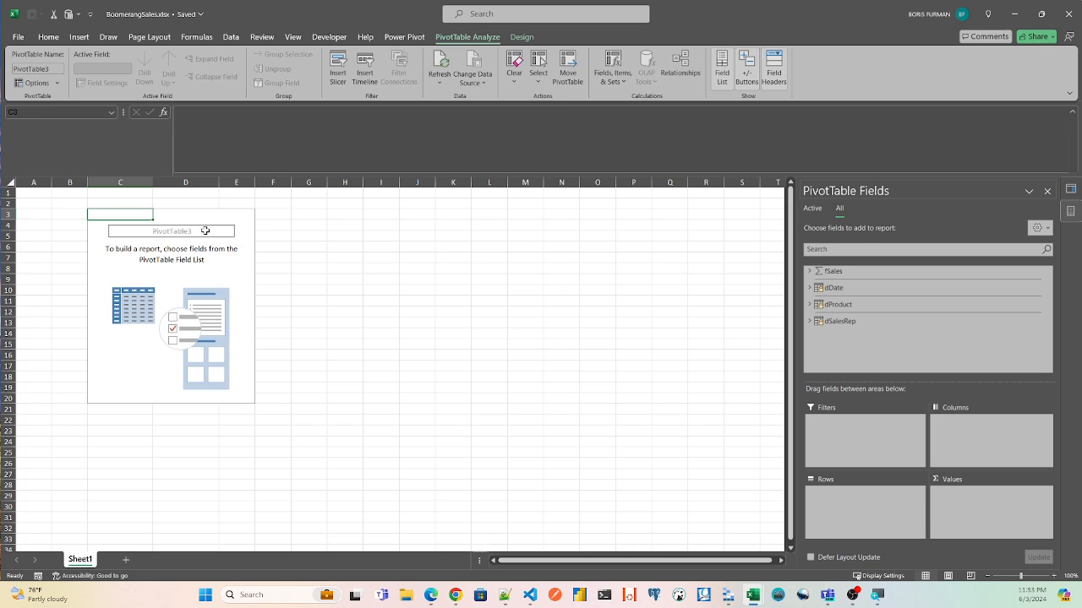
Step: Build the PivotTable with Category from dProduct as rows and the fSales measure TotalSales as values
click(809, 305)
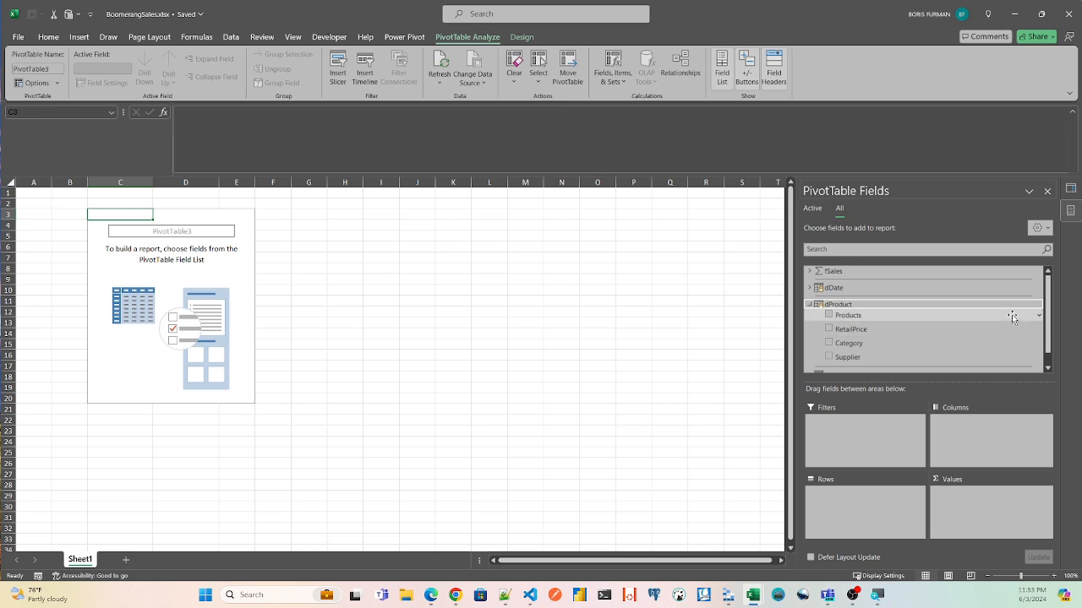
drag(845, 344, 847, 496)
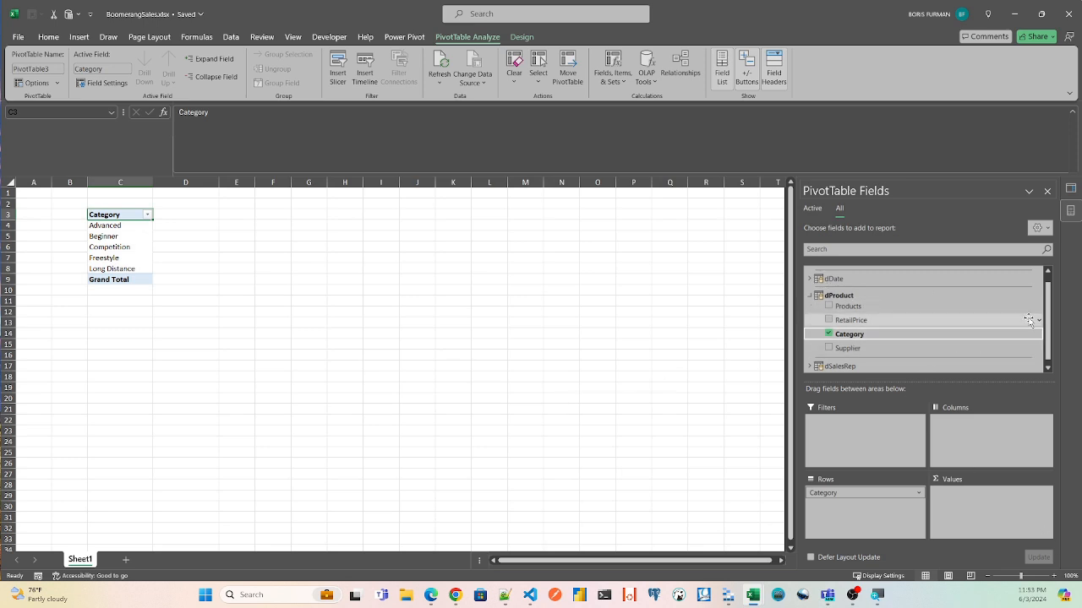
drag(1047, 306, 1049, 333)
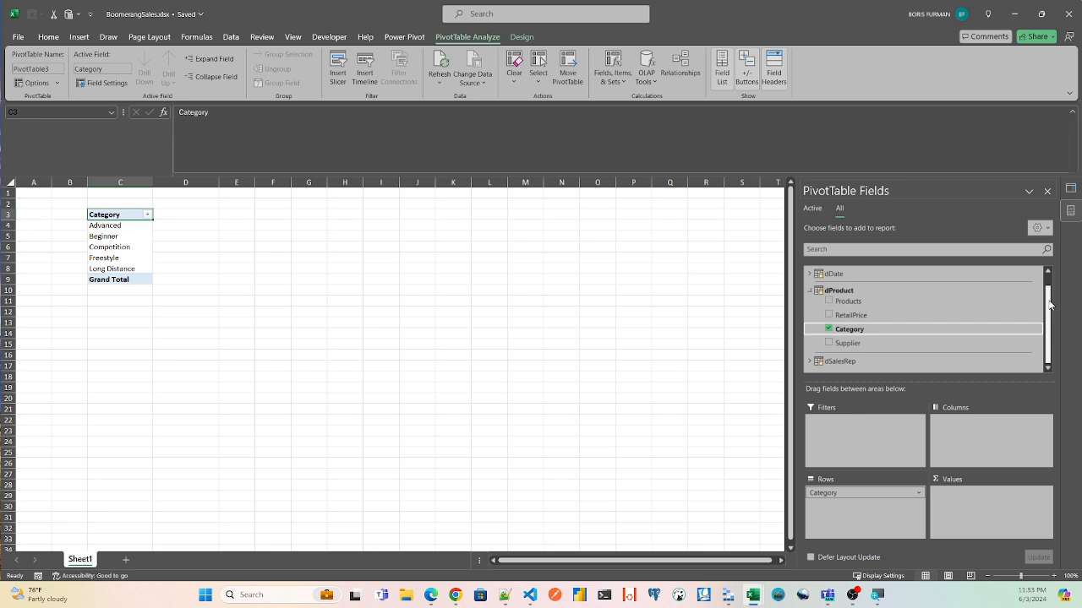
scroll(989, 279, up, 2)
click(807, 272)
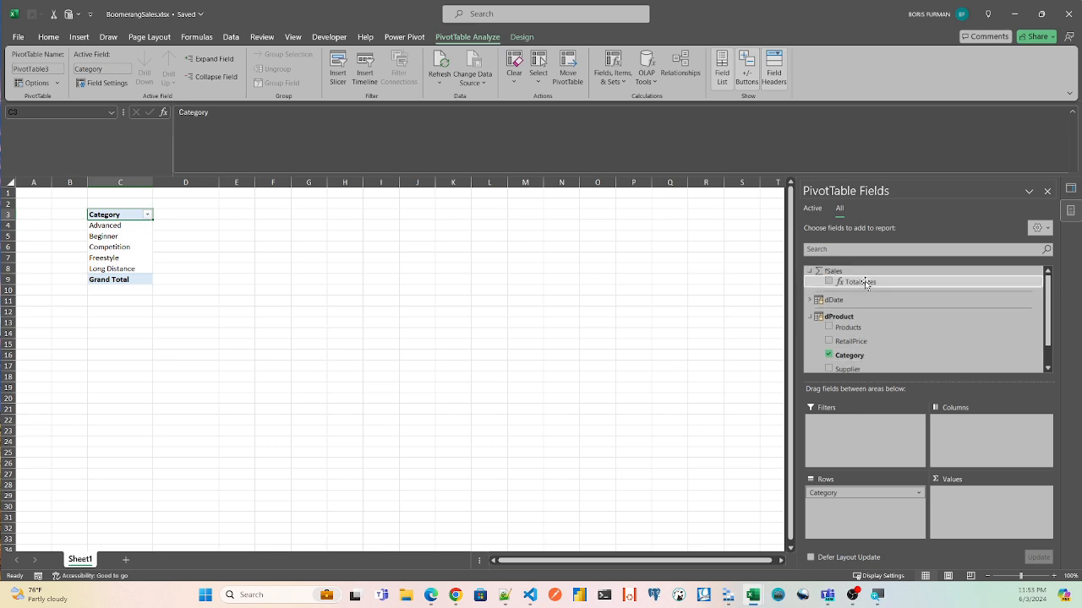
click(829, 281)
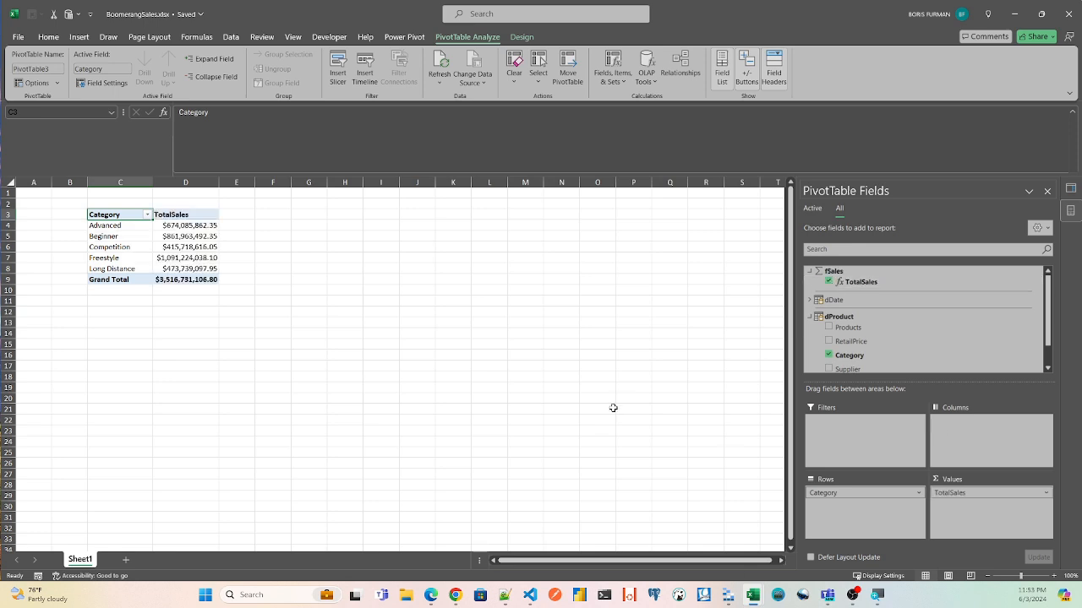
Step: Sort the PivotTable categories by TotalSales from largest to smallest and save the workbook
right_click(182, 225)
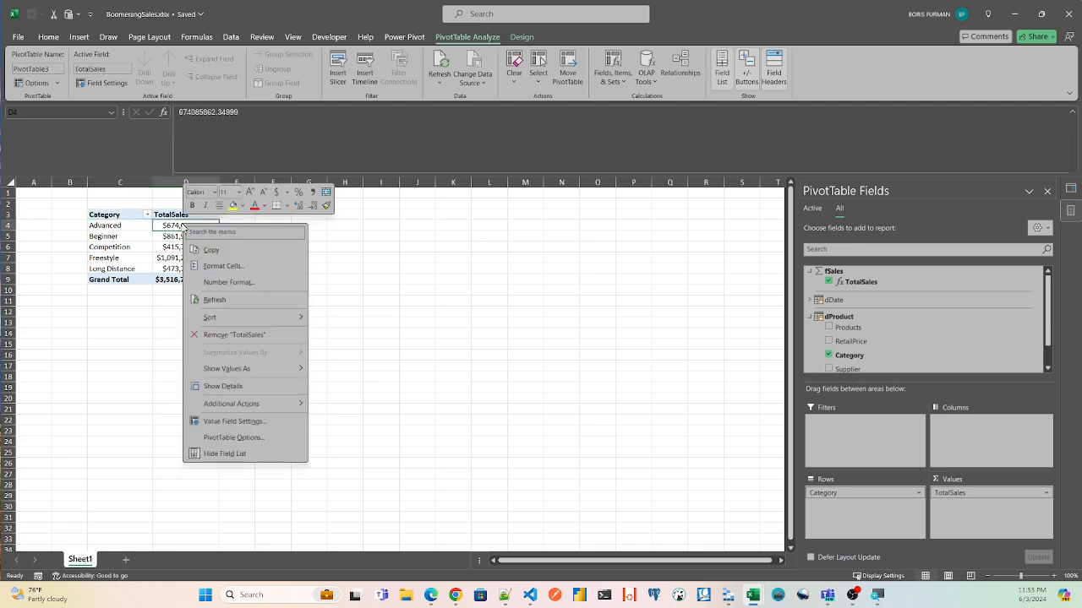
mouse_move(299, 325)
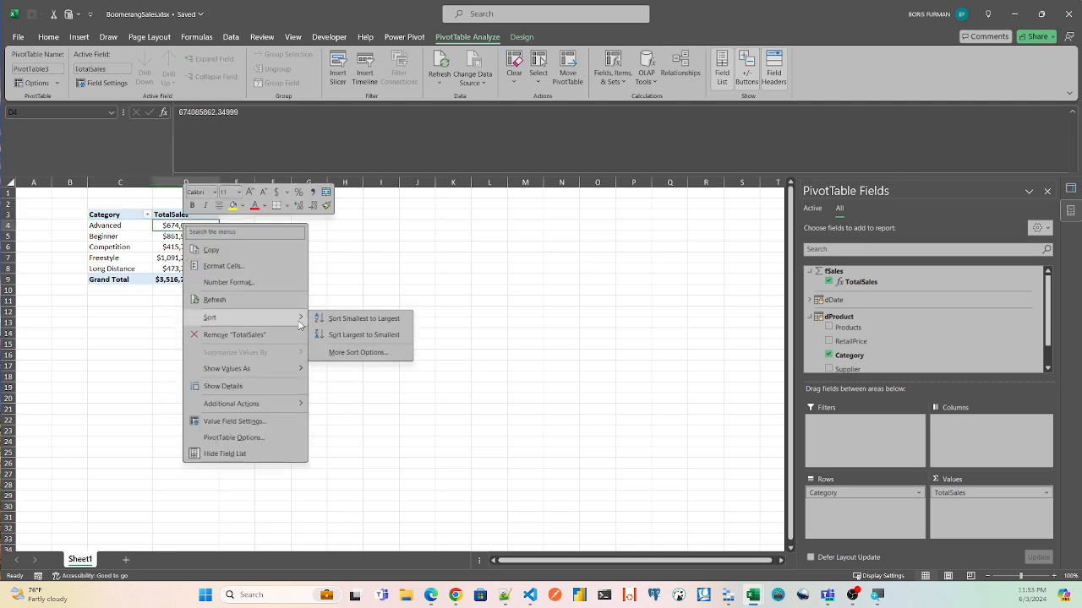
click(331, 334)
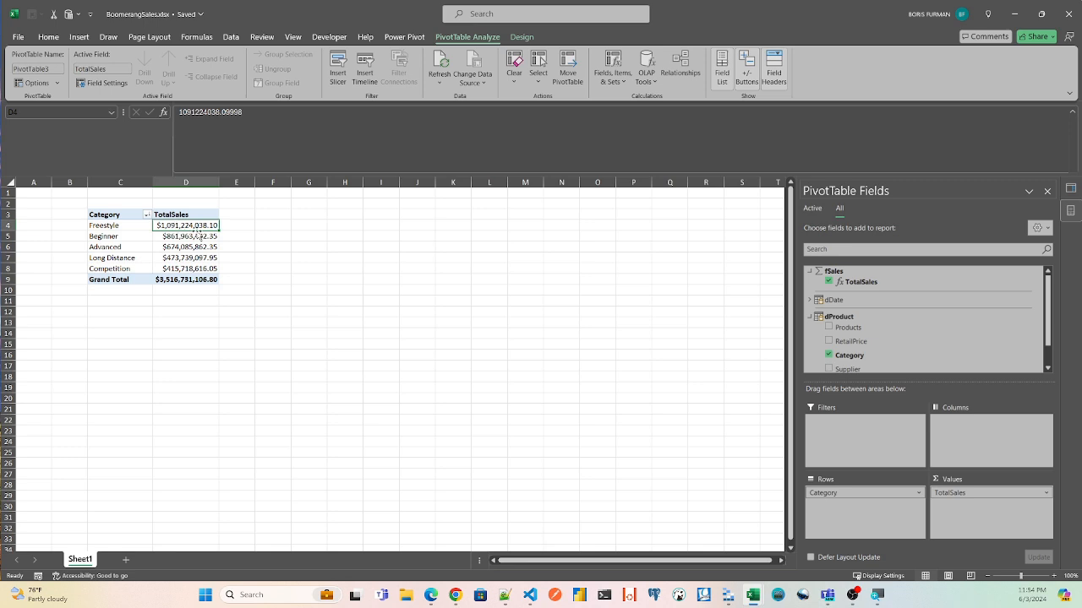
key(ctrl+s)
Step: Examine the TotalSales values of the Freestyle and Advanced categories and of the Grand Total
click(132, 228)
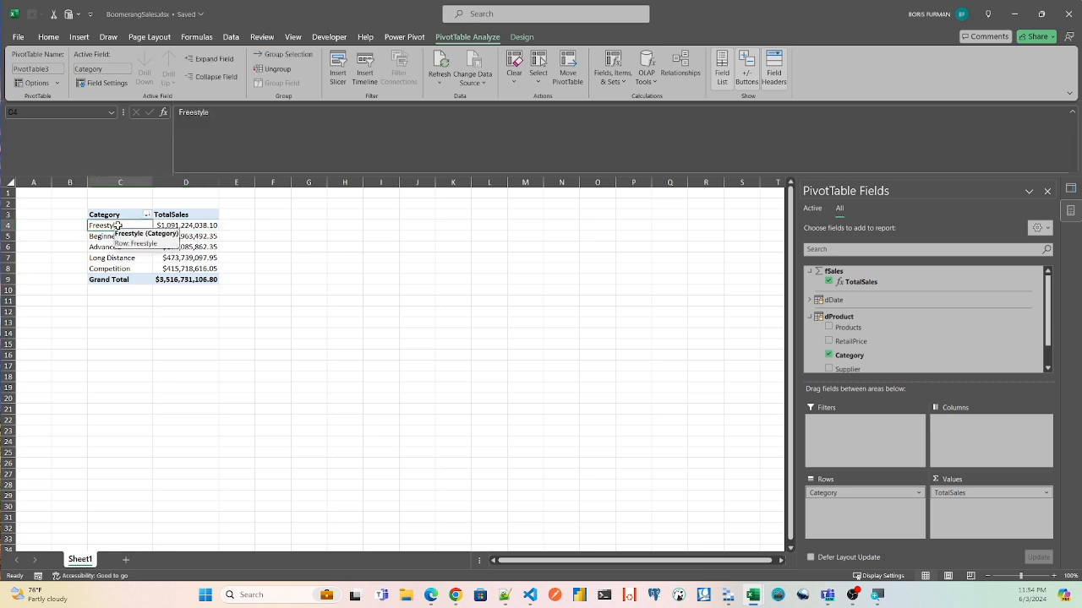
click(197, 226)
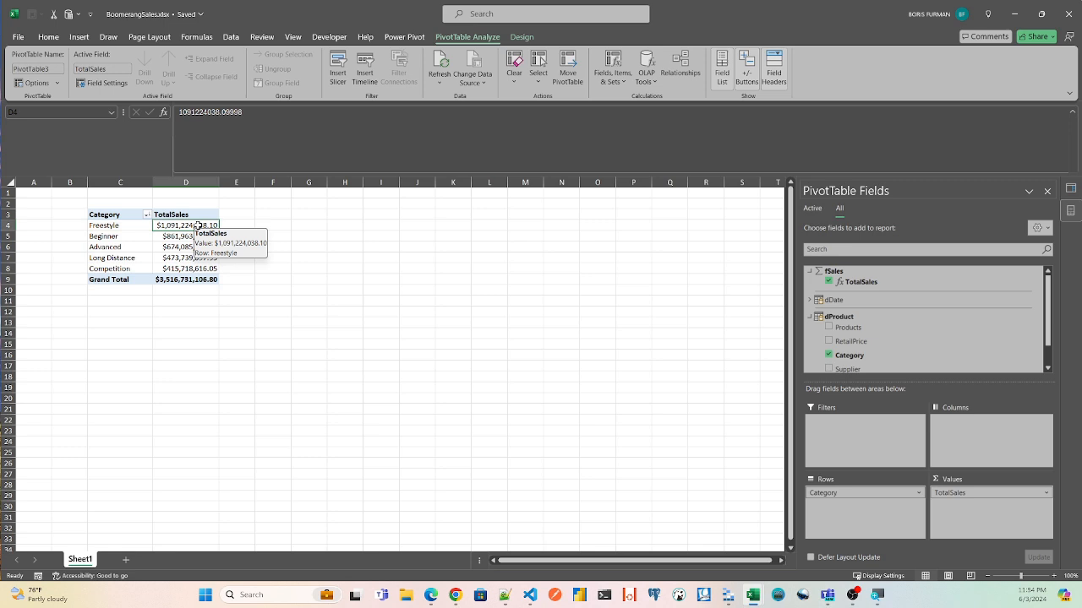
click(102, 248)
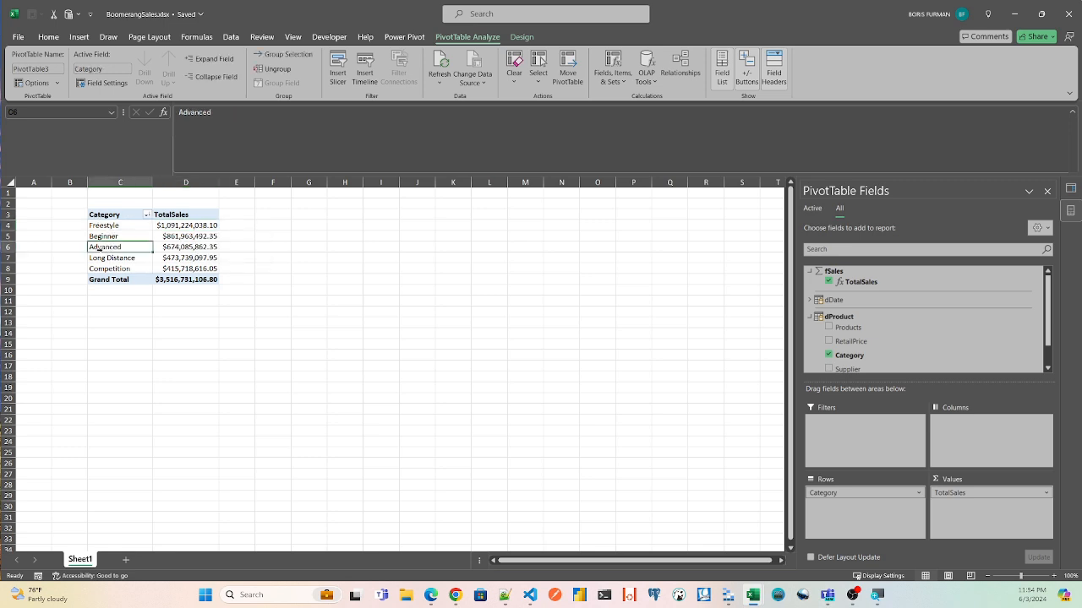
click(201, 247)
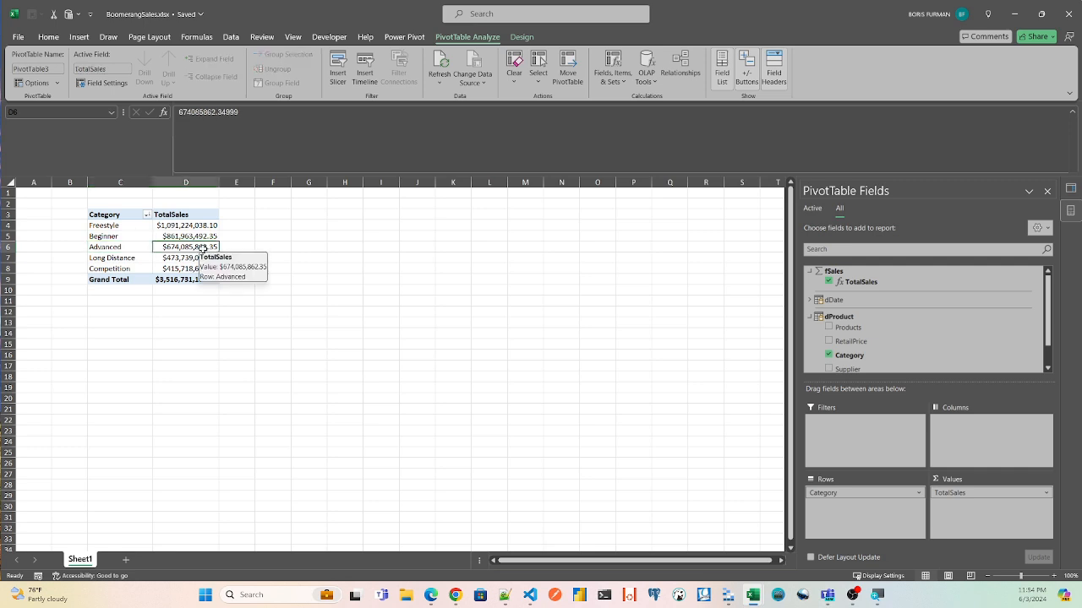
click(109, 284)
click(200, 280)
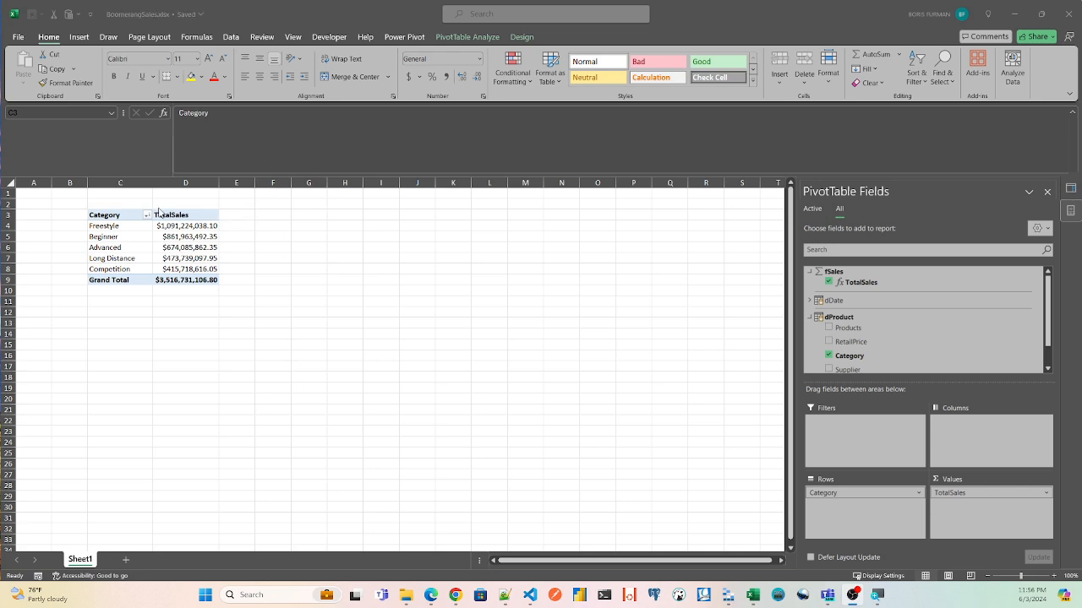
Step: Insert a slicer for the Year field of dDate and place it beside the PivotTable, around columns F to I
click(123, 226)
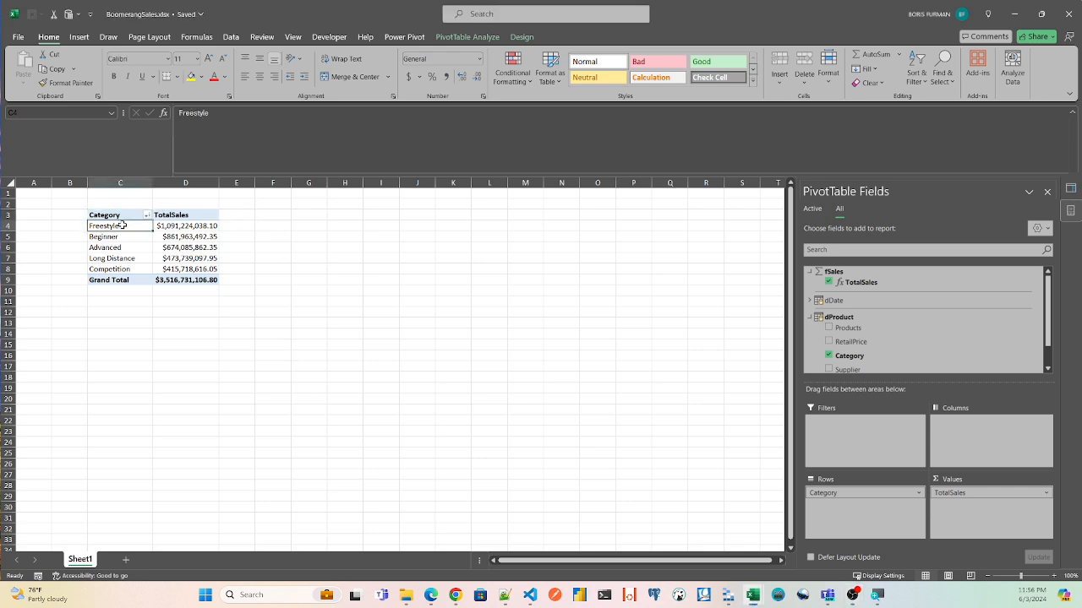
click(79, 36)
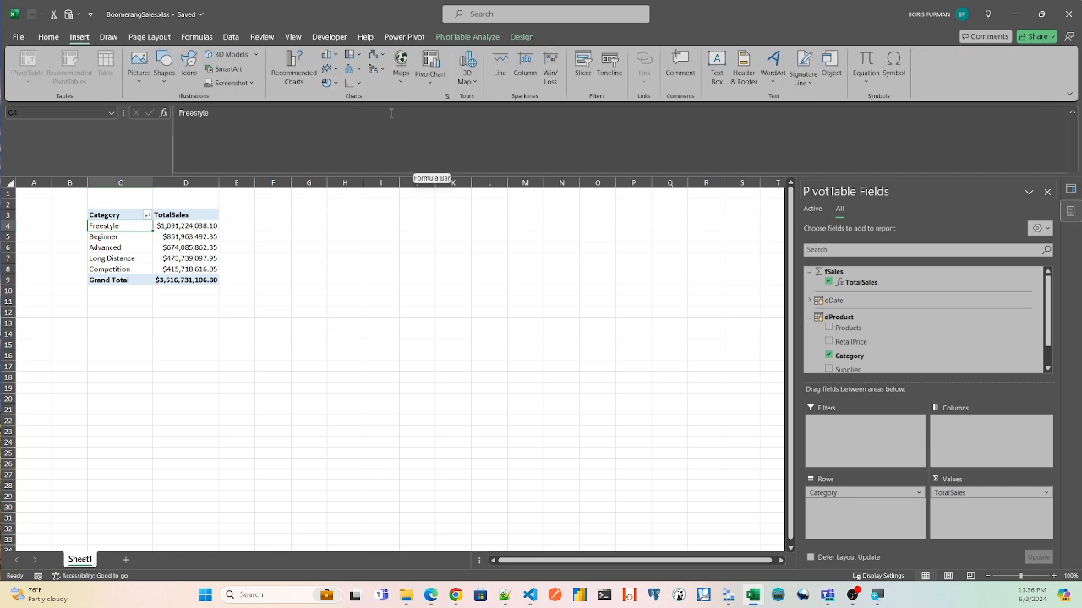
click(583, 66)
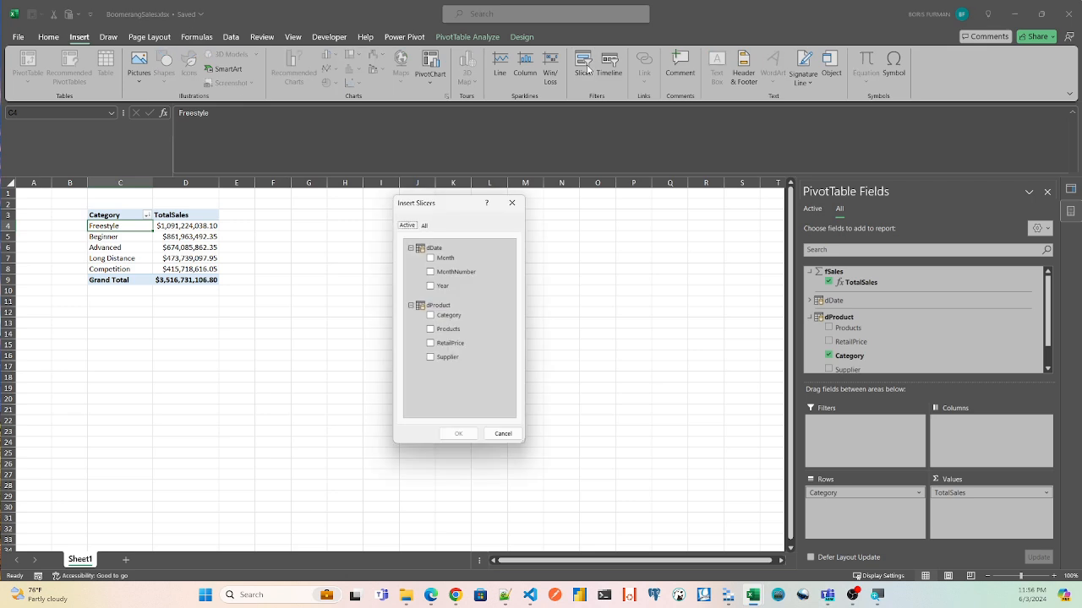
click(425, 227)
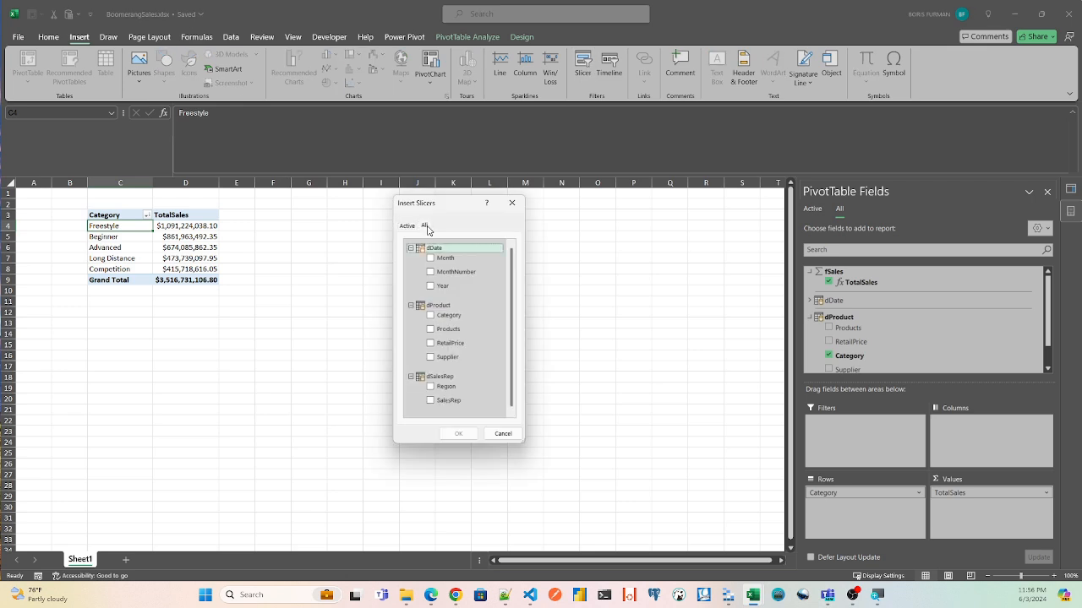
click(431, 285)
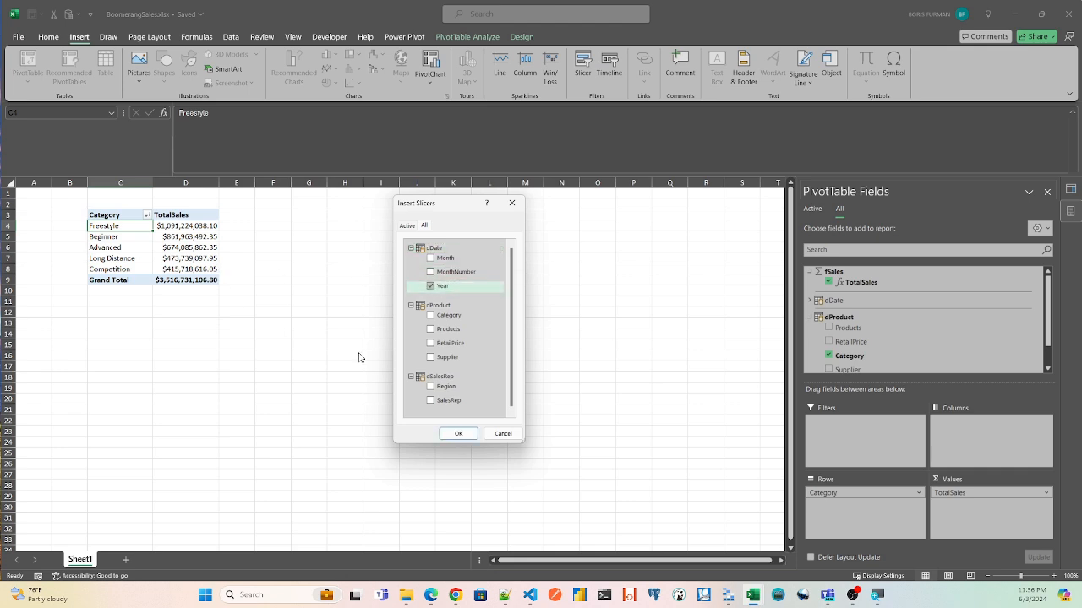
click(459, 433)
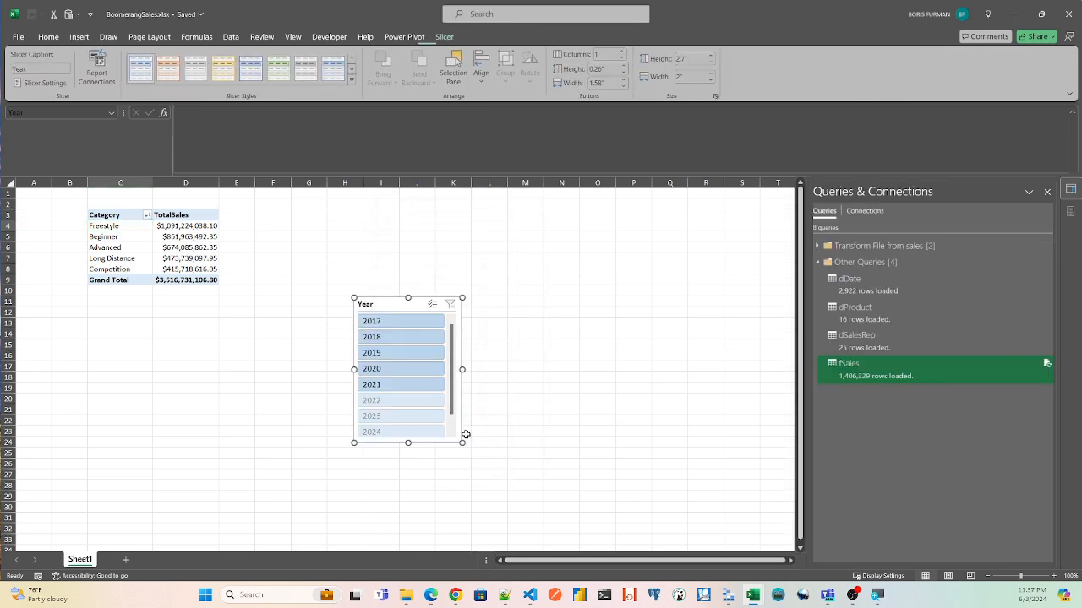
drag(385, 298, 322, 214)
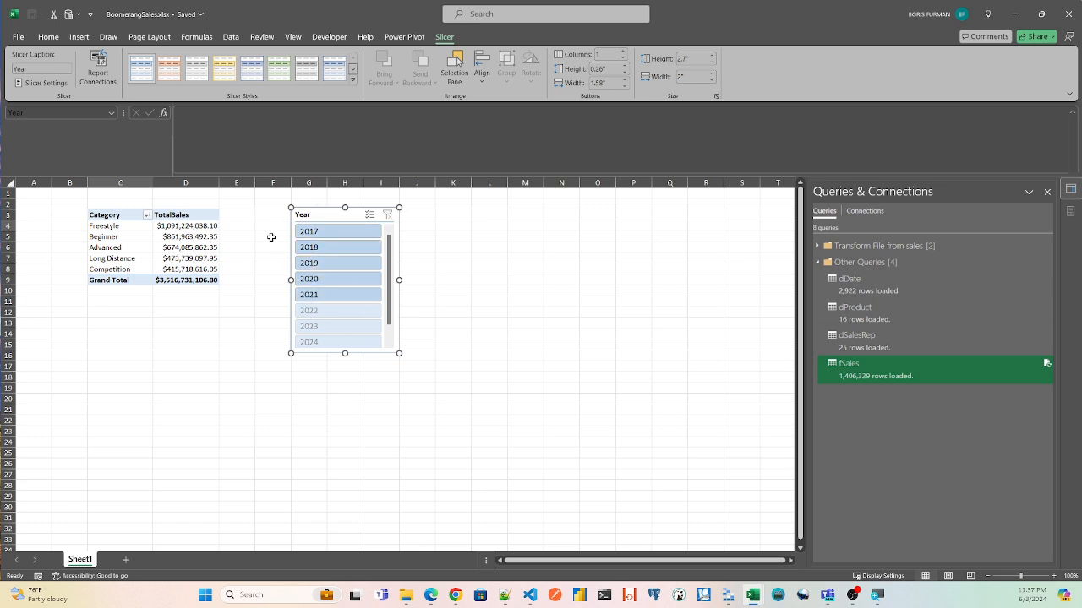
drag(329, 212, 314, 209)
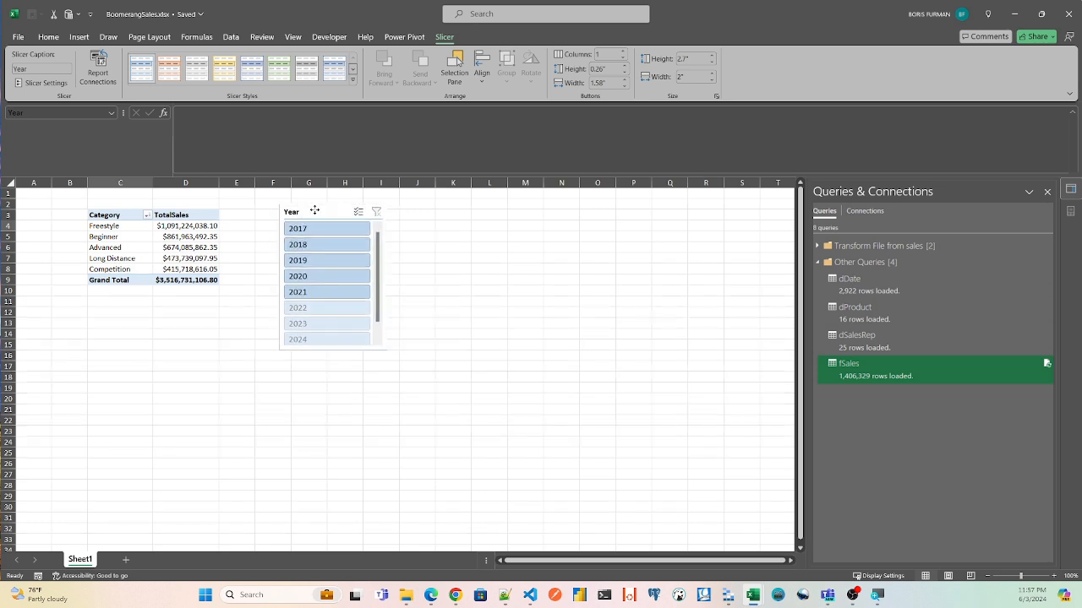
Step: Filter the PivotTable with the Year slicer by 2018, 2019, 2020 and the range 2017 to 2020, and finish on 2017 alone
click(309, 247)
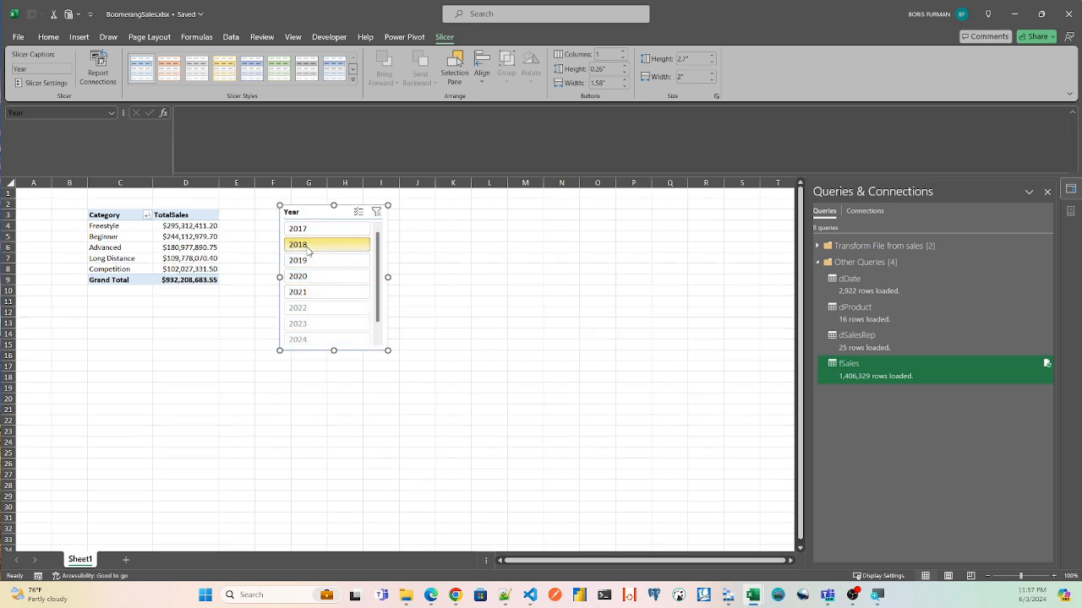
click(306, 261)
click(302, 280)
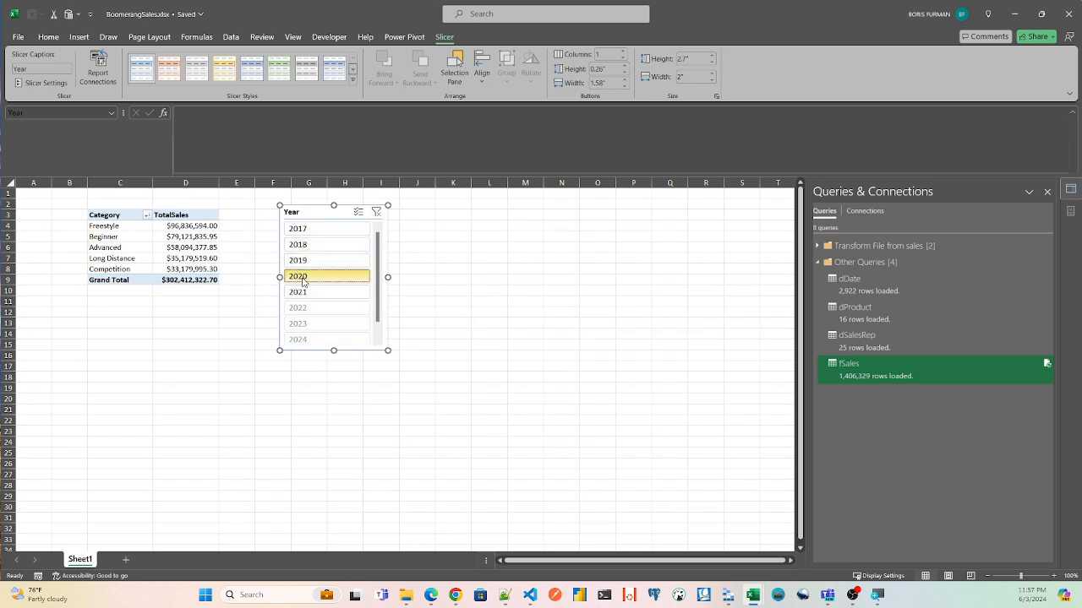
shift+click(303, 229)
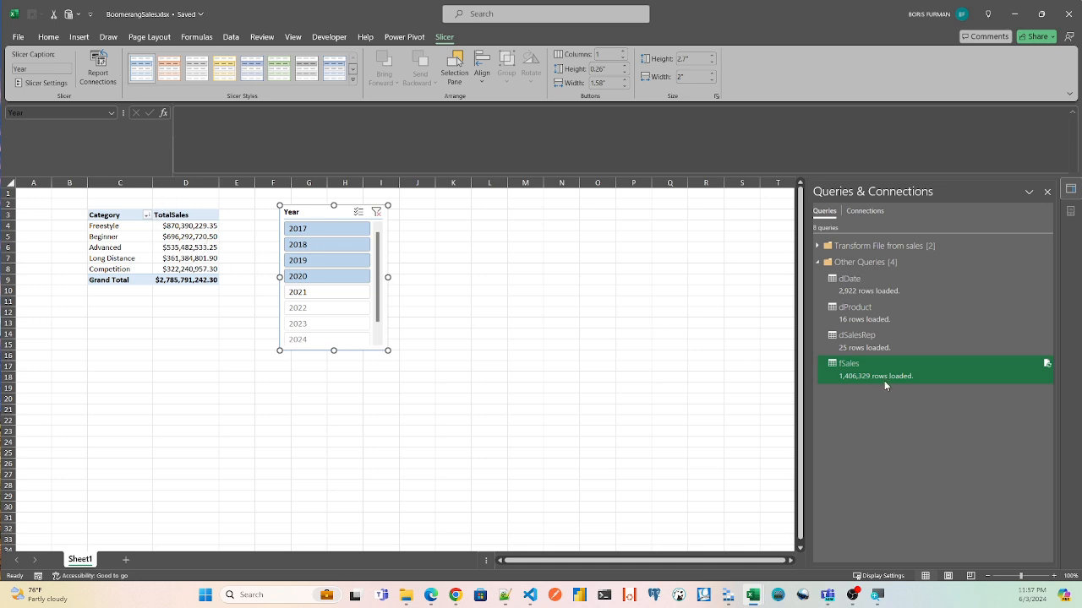
click(318, 241)
click(321, 231)
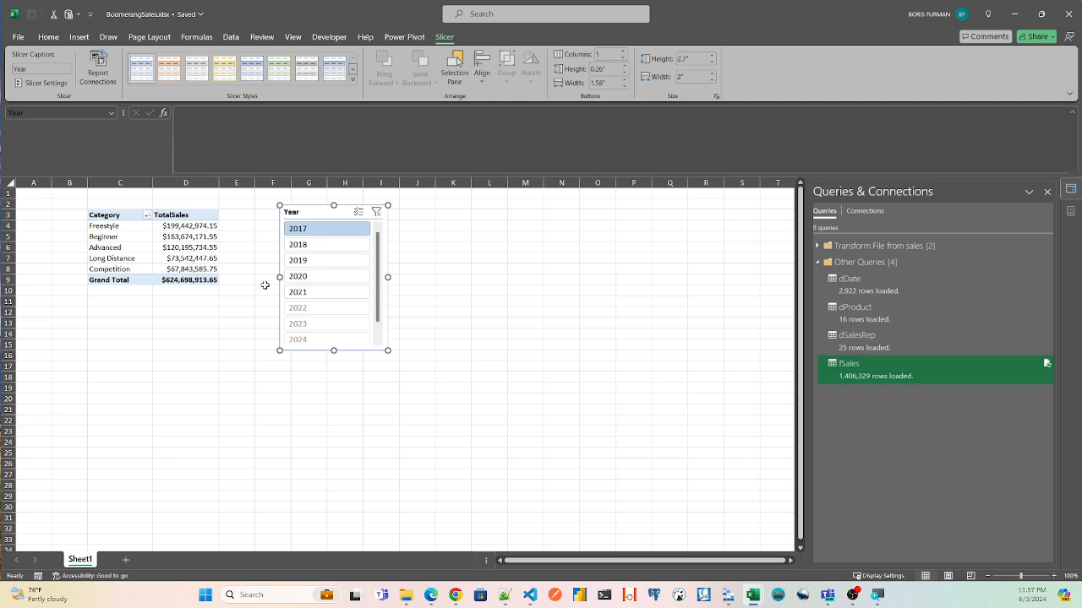
Step: Insert a Clustered Column PivotChart of TotalSales by Category based on the PivotTable
click(114, 226)
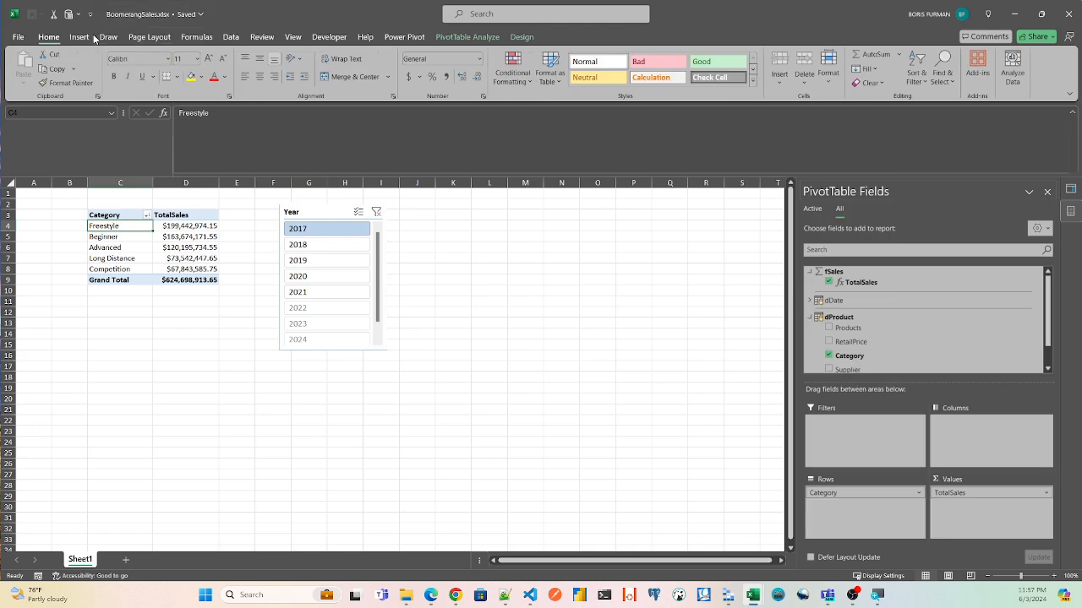
click(80, 37)
click(294, 66)
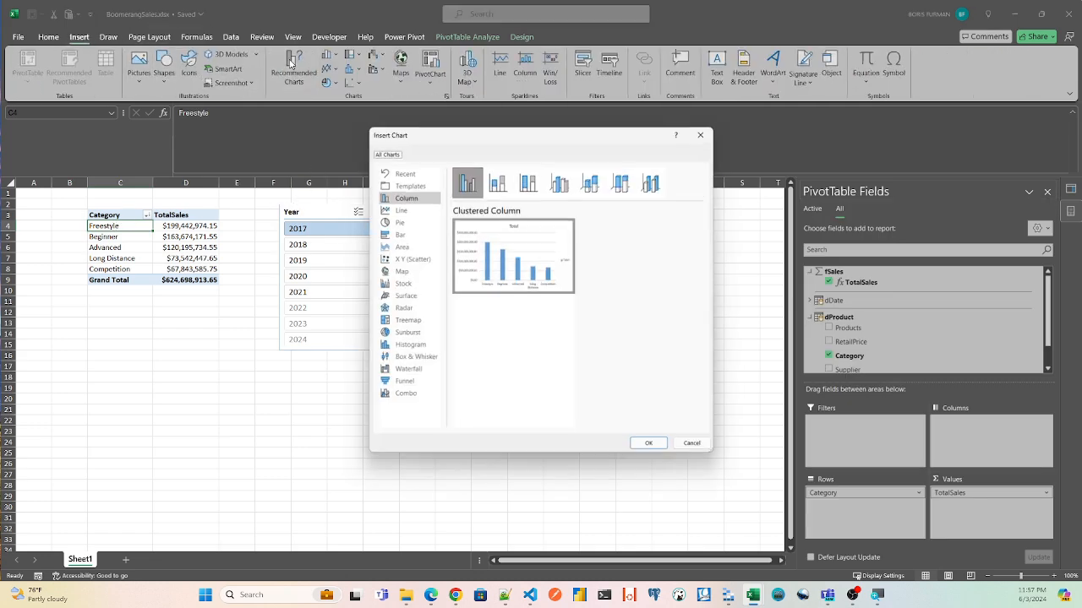
double_click(495, 251)
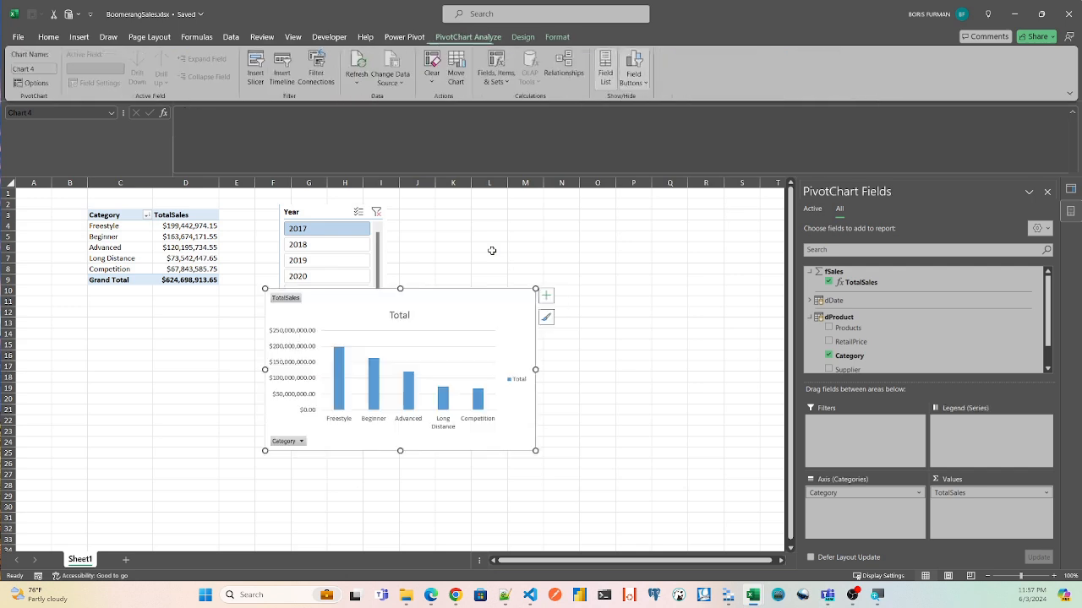
Step: Move the PivotChart beside the slicer, around columns K to R, and shift the Year slicer down to about row 4
drag(338, 296, 517, 232)
drag(313, 212, 307, 230)
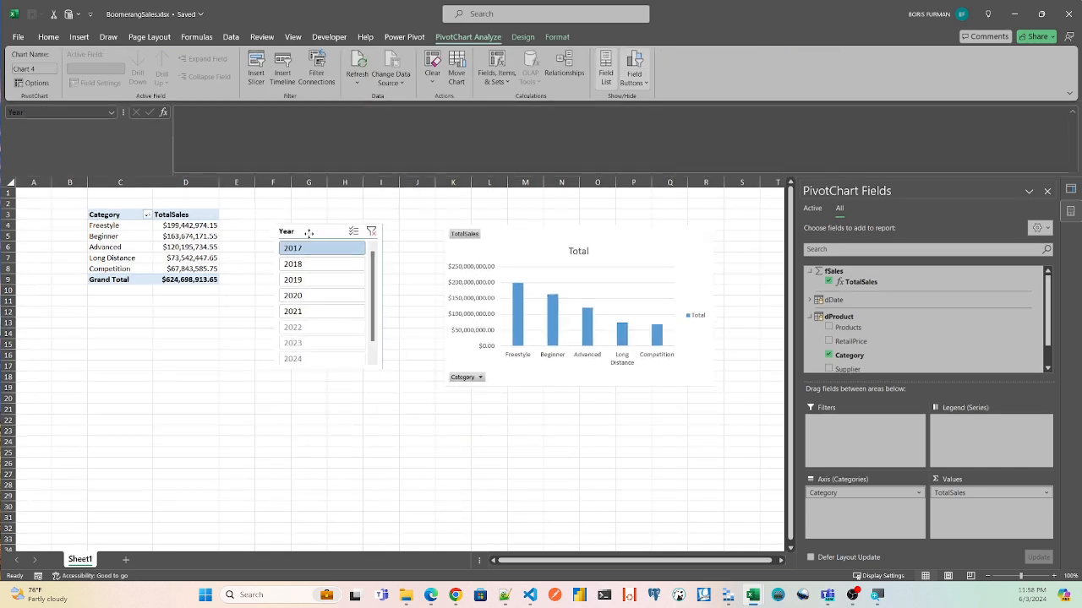
Step: Sort the PivotTable by Category A to Z, and return it to TotalSales sorted from largest to smallest
click(147, 215)
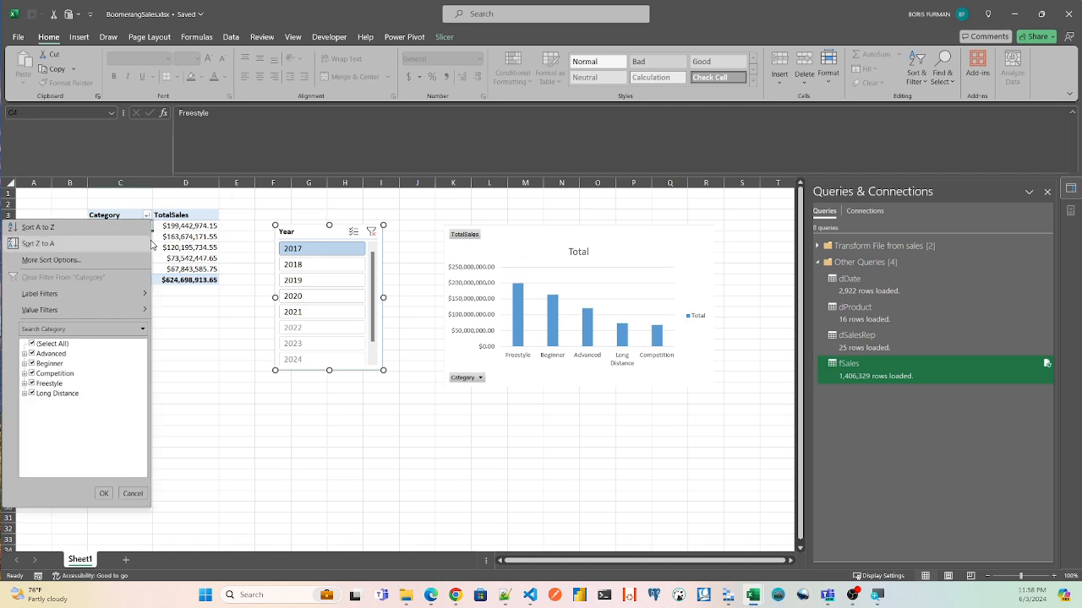
click(142, 225)
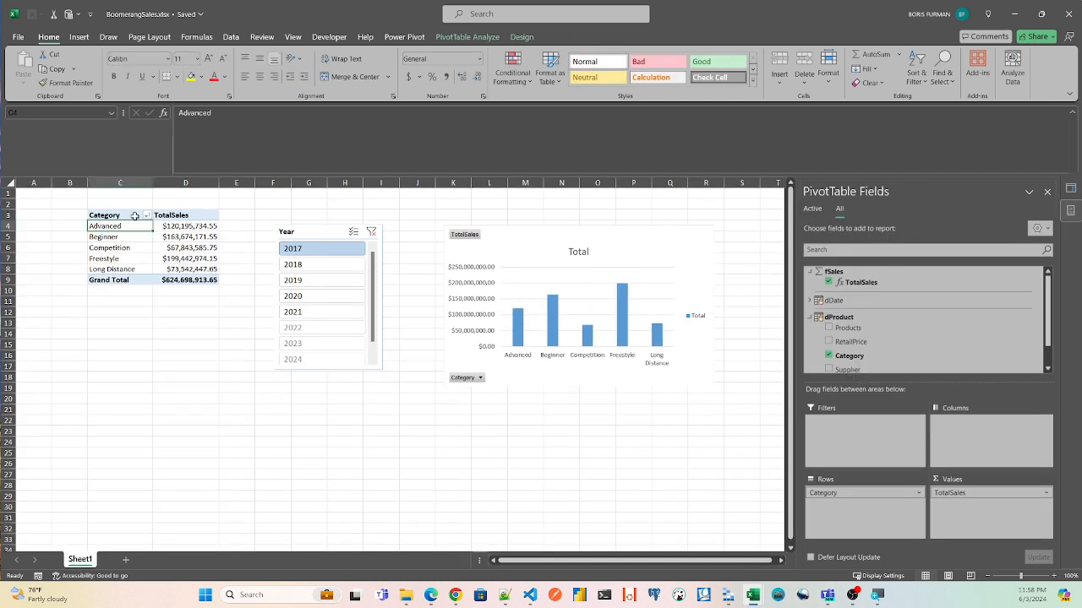
click(188, 227)
right_click(189, 226)
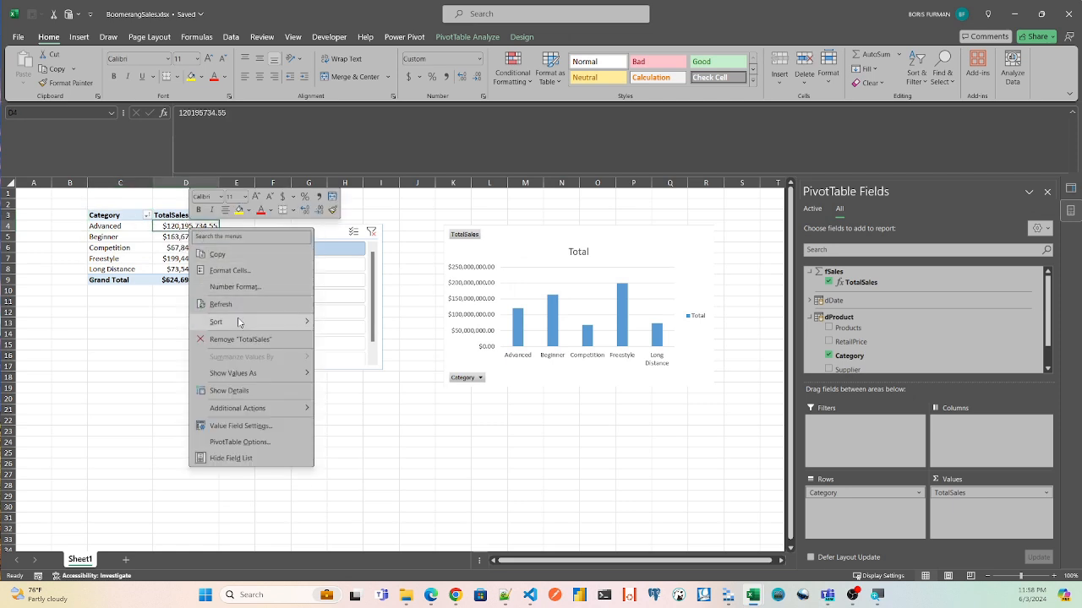
mouse_move(249, 322)
click(356, 339)
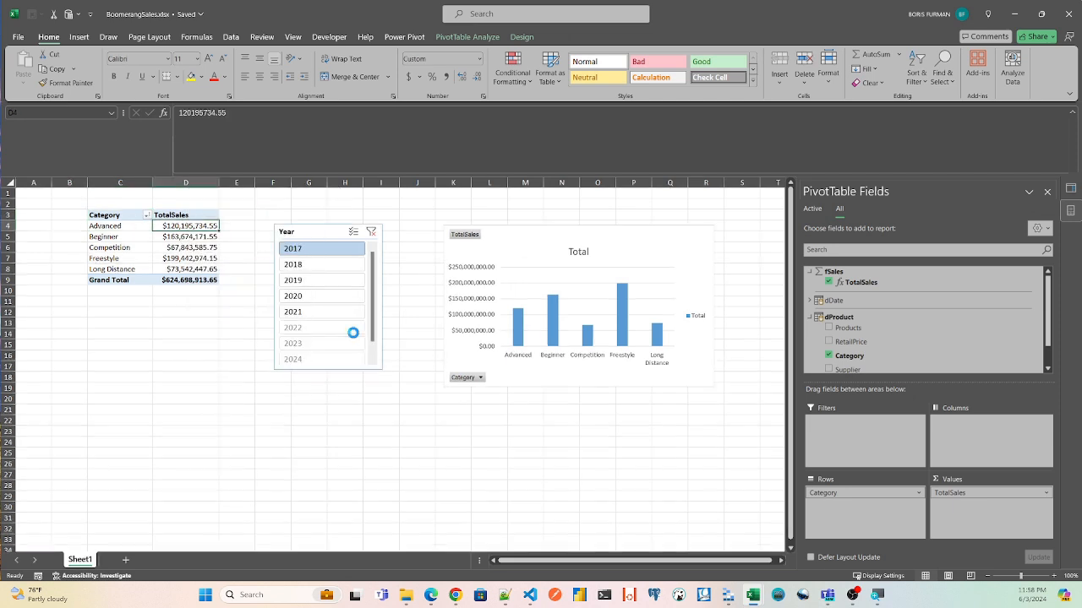
Step: Place the Year slicer around columns F to H and the PivotChart around columns J to Q, both starting near row 3
drag(295, 232, 277, 217)
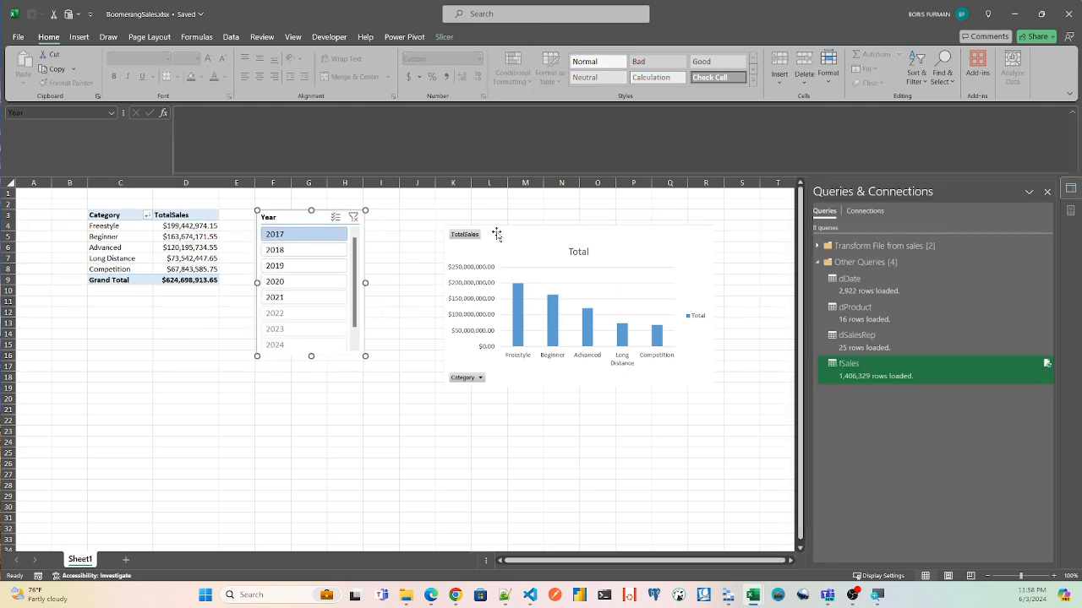
drag(504, 230, 463, 221)
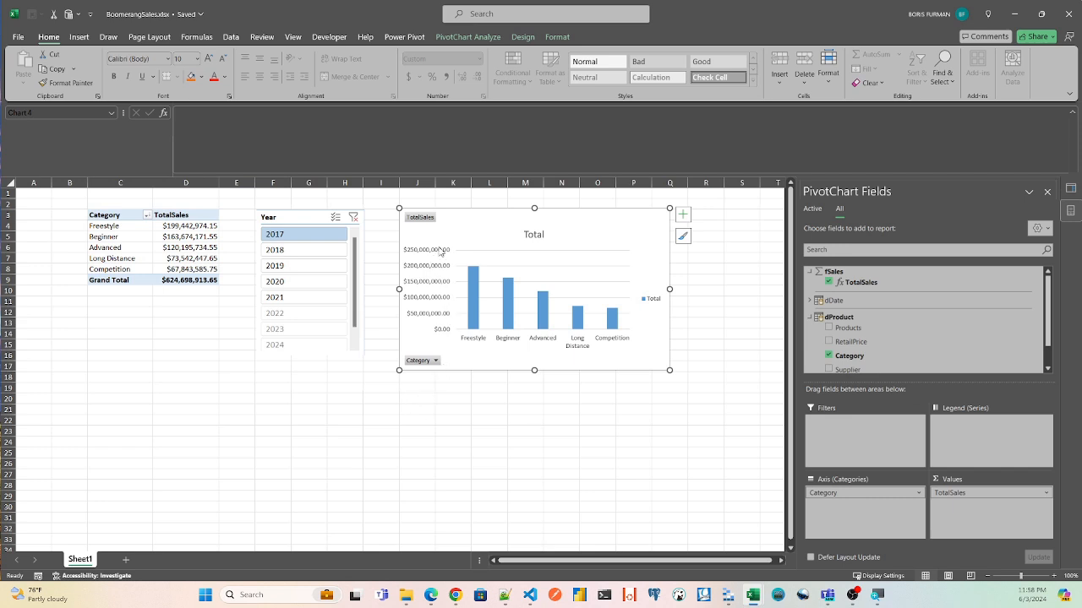
Step: Remove the chart title and the gridlines from the PivotChart
click(684, 216)
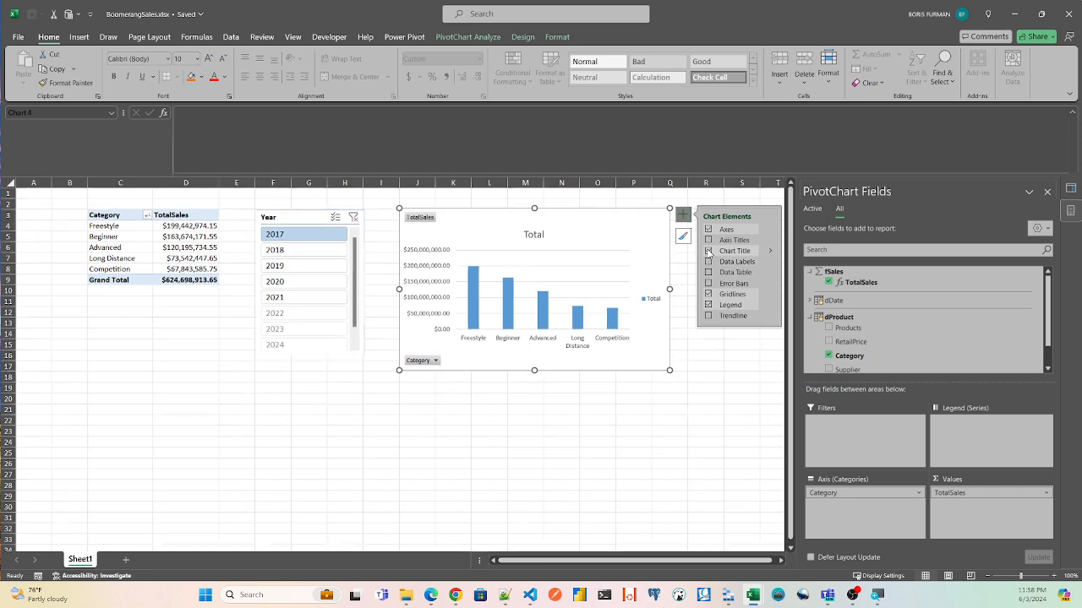
click(708, 252)
click(708, 251)
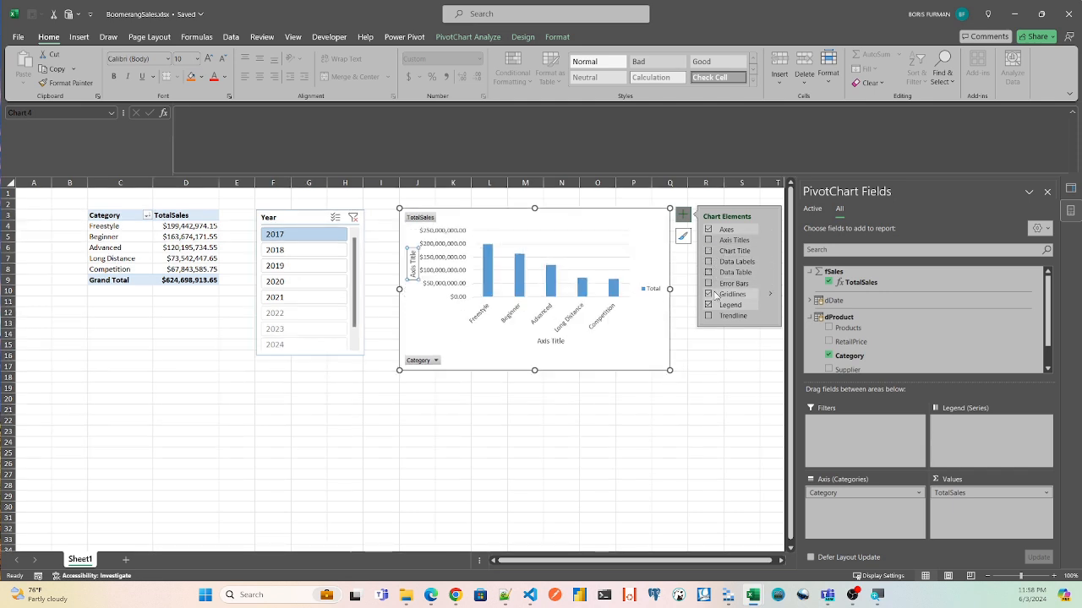
click(708, 295)
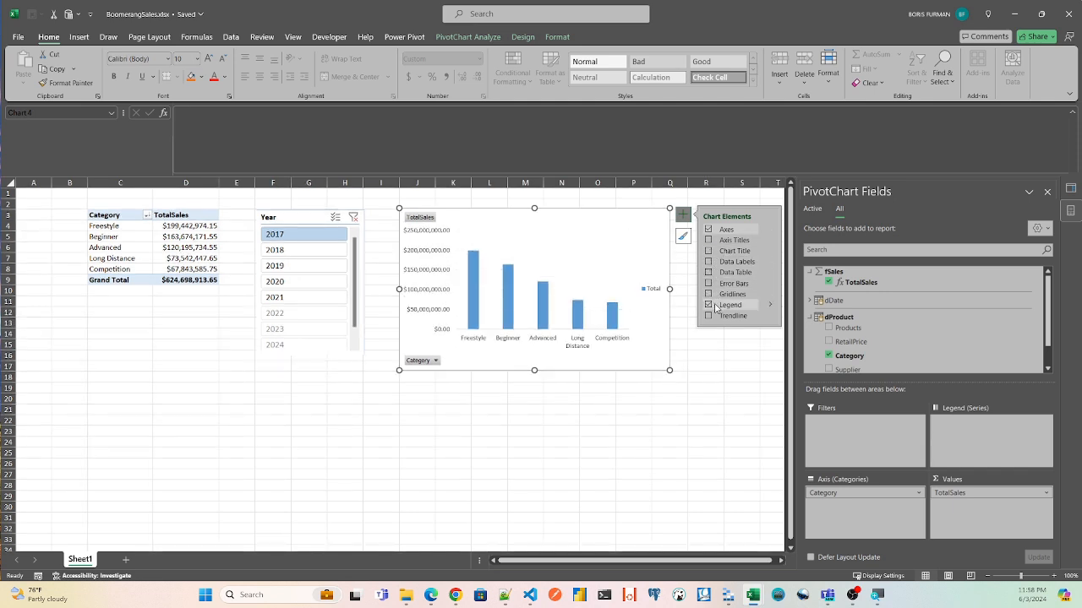
click(710, 360)
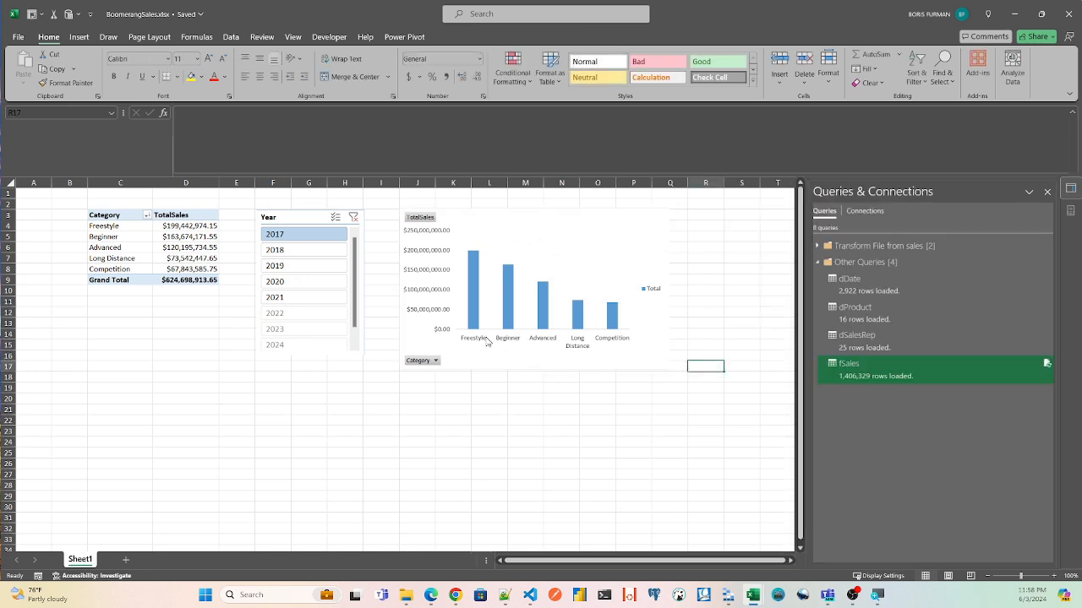
Step: Hide the value field buttons and the axis field buttons on the PivotChart
right_click(418, 220)
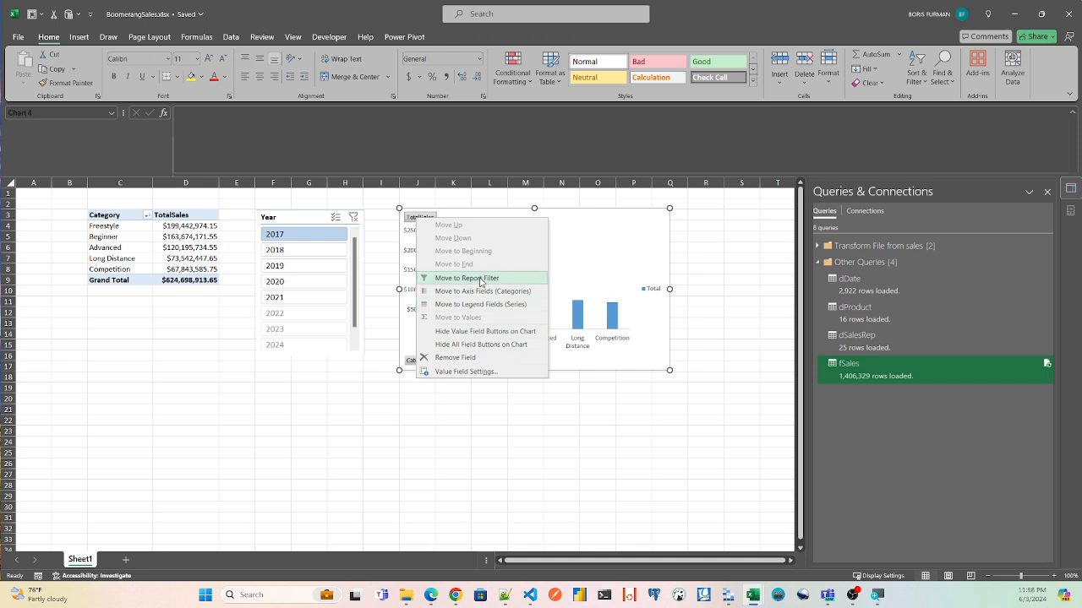
click(464, 333)
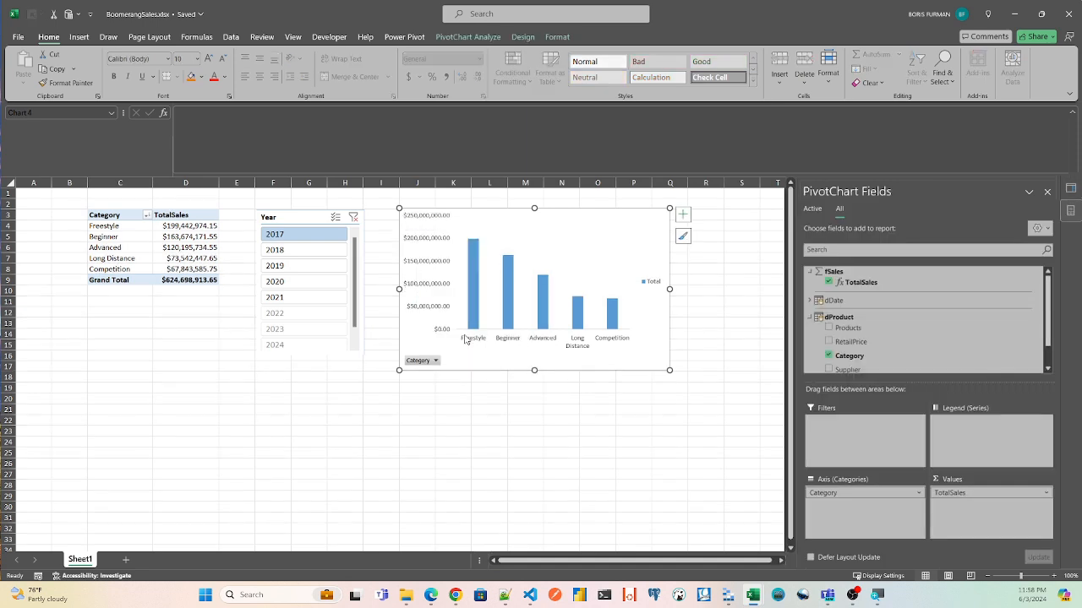
right_click(425, 364)
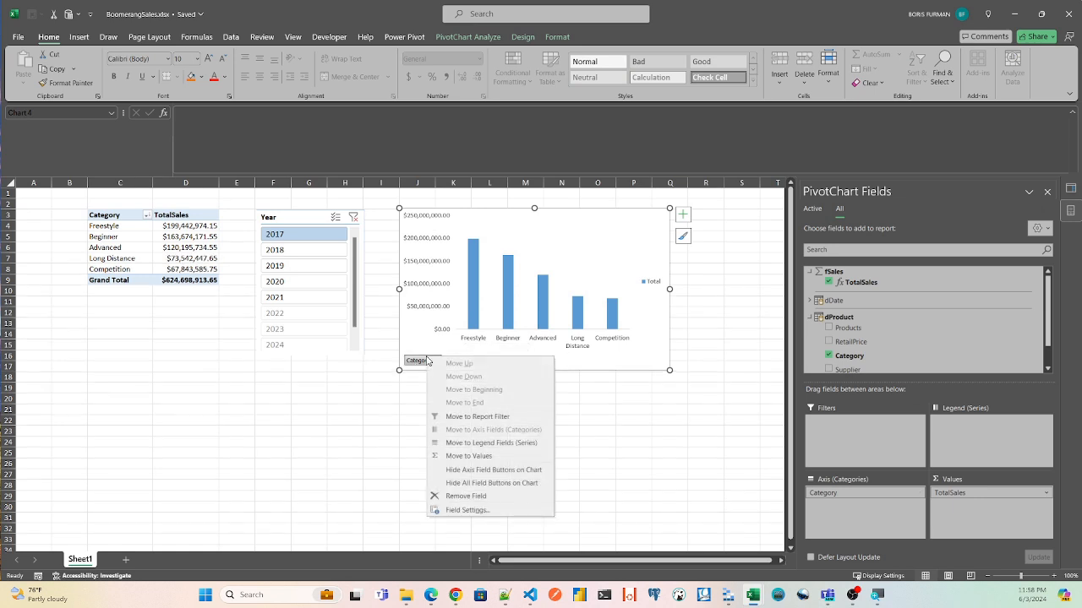
click(461, 471)
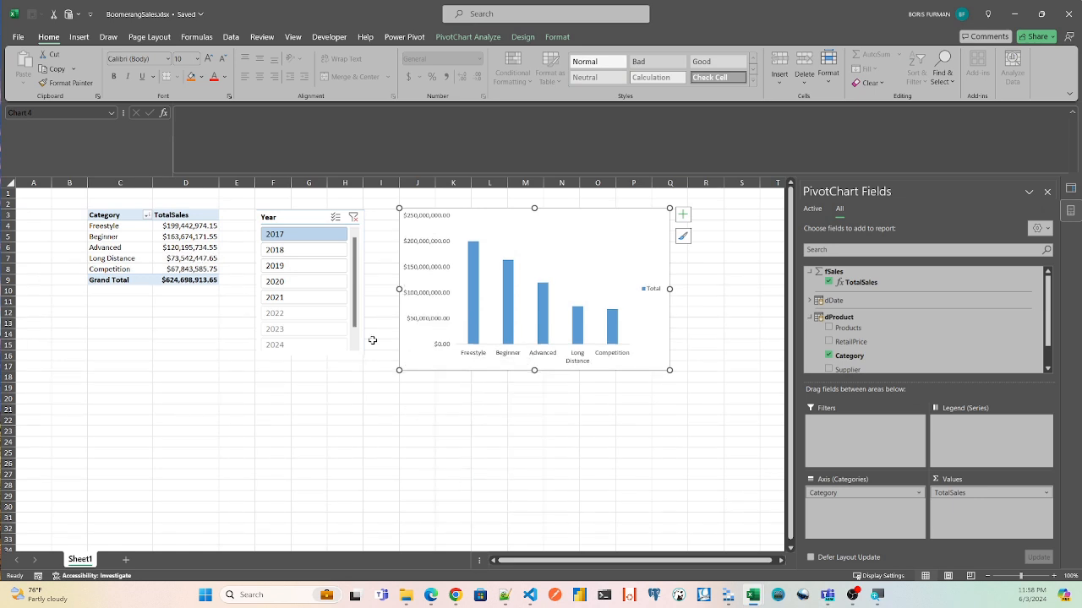
click(373, 419)
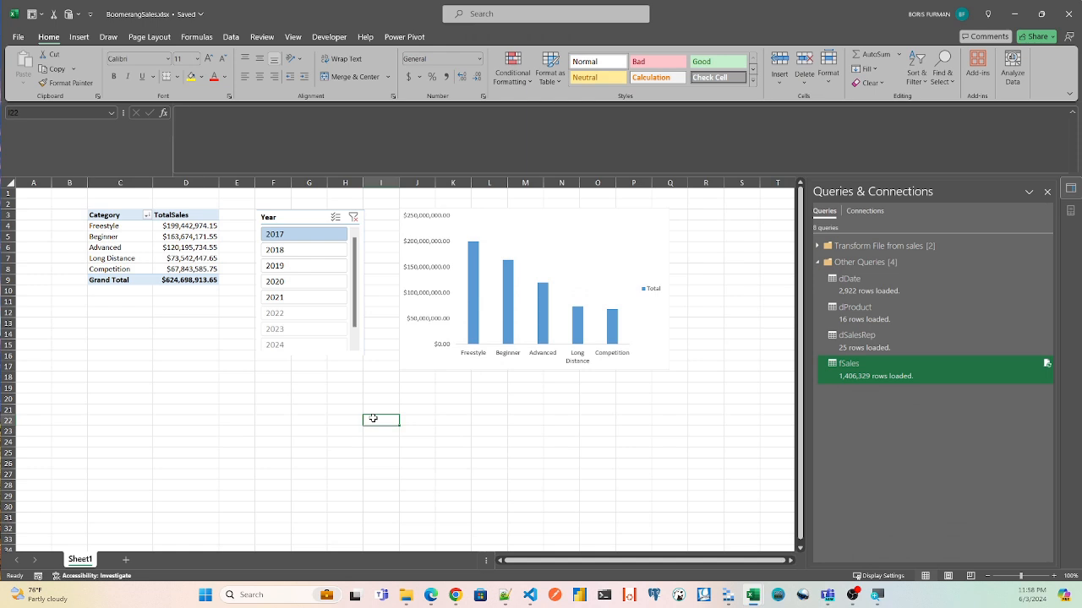
Step: Filter the PivotTable and PivotChart by 2018 with the Year slicer and return to 2017
click(295, 251)
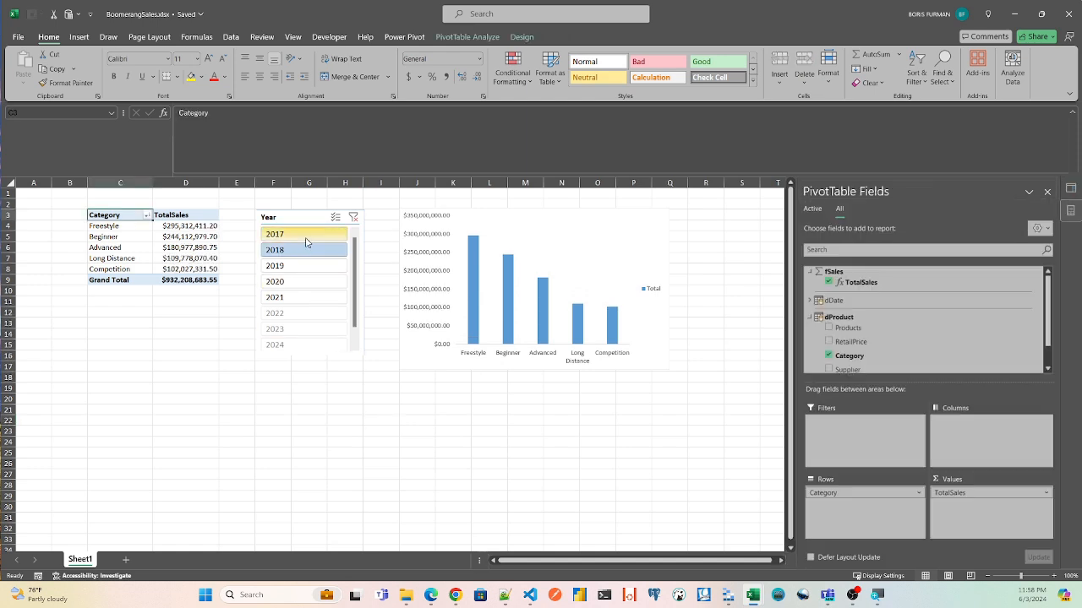
click(306, 234)
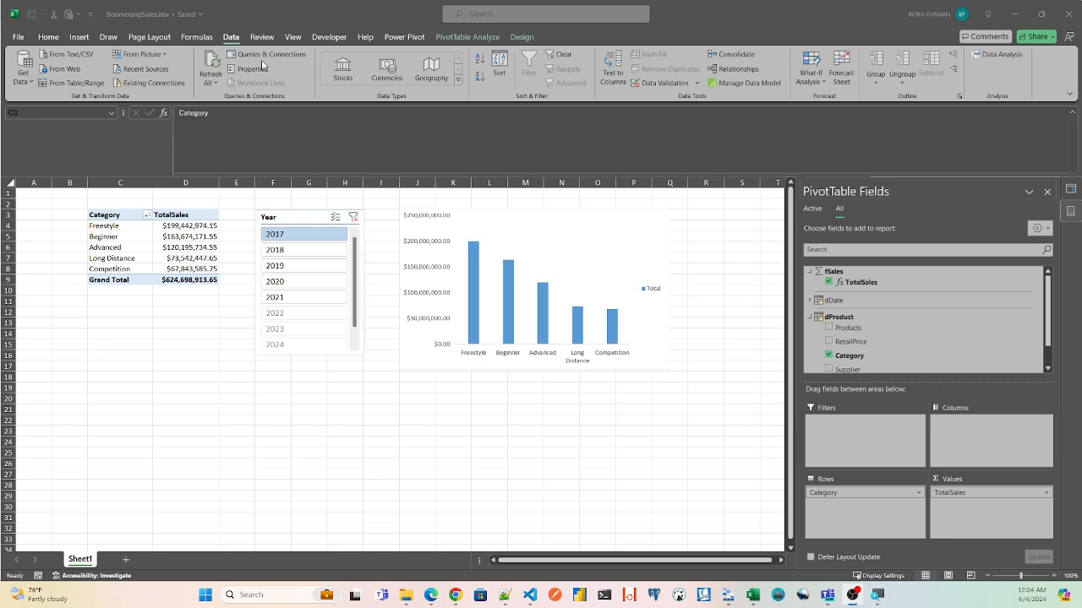
Step: In File Explorer, copy Sales2022.csv, Sales2023.csv and Sales2024.csv from the new sales folder of class6's data folder into its sales folder
click(407, 595)
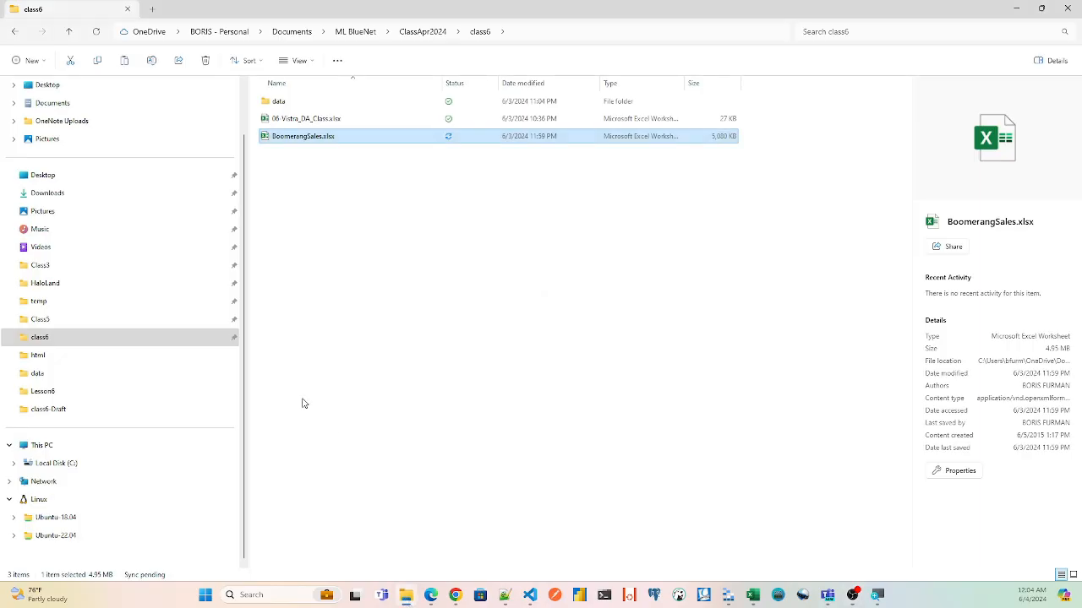
double_click(273, 100)
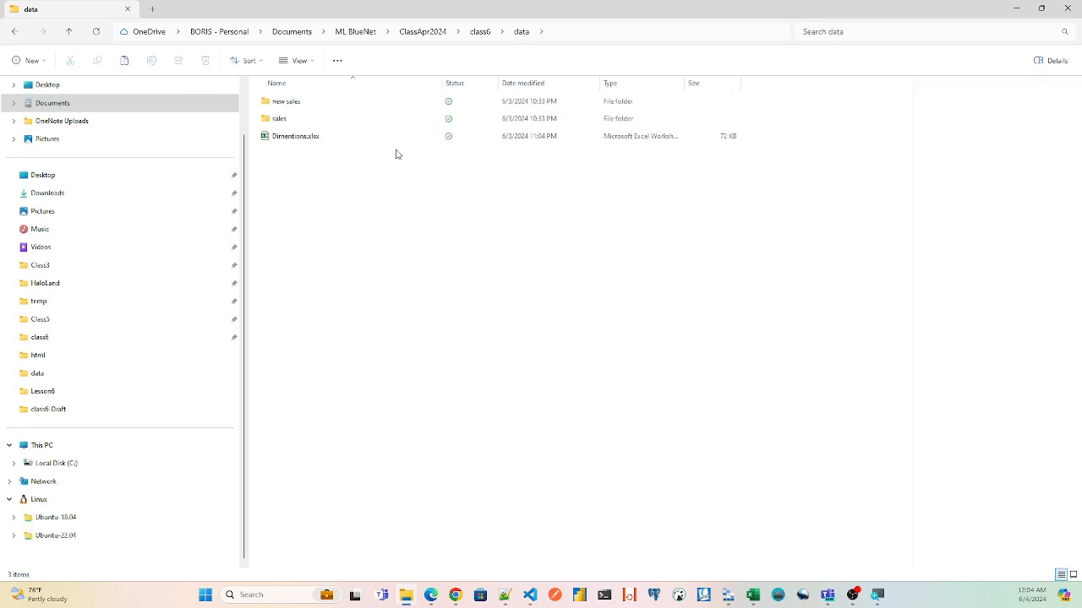
double_click(297, 102)
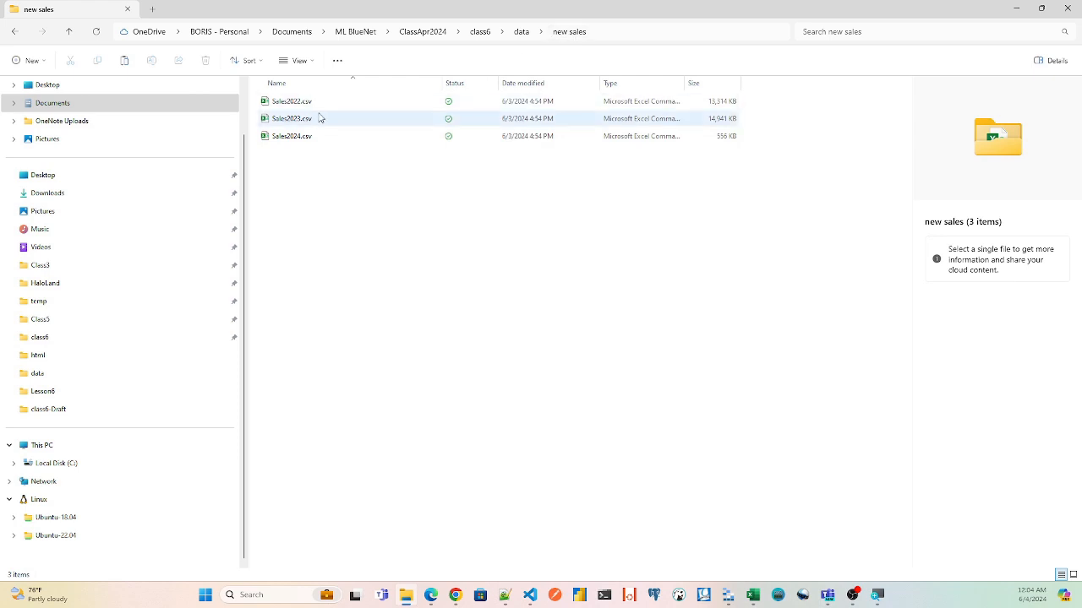
click(289, 102)
shift+click(289, 140)
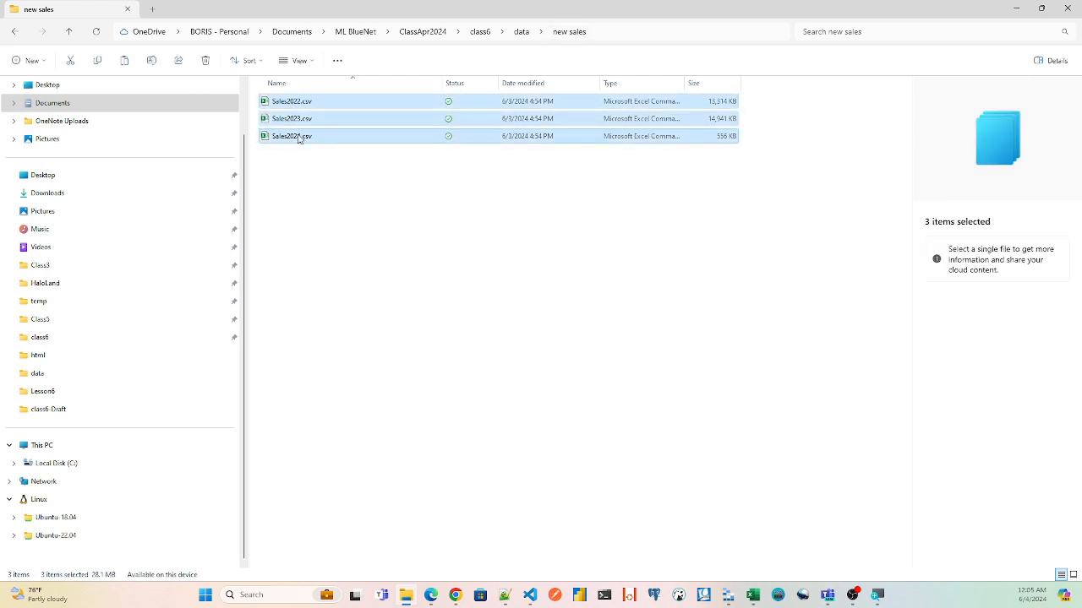
click(521, 32)
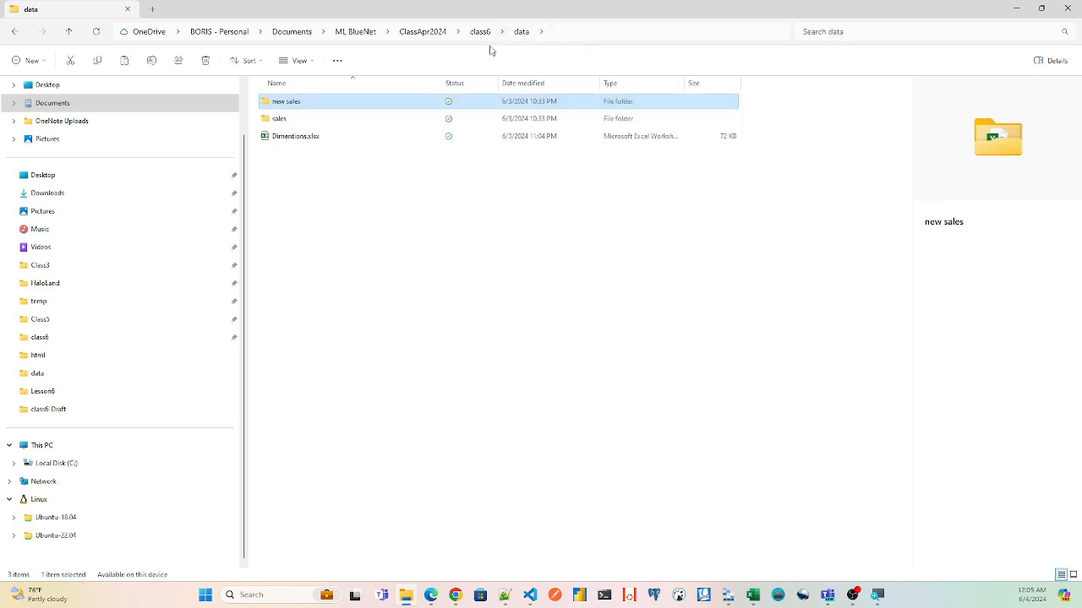
double_click(278, 118)
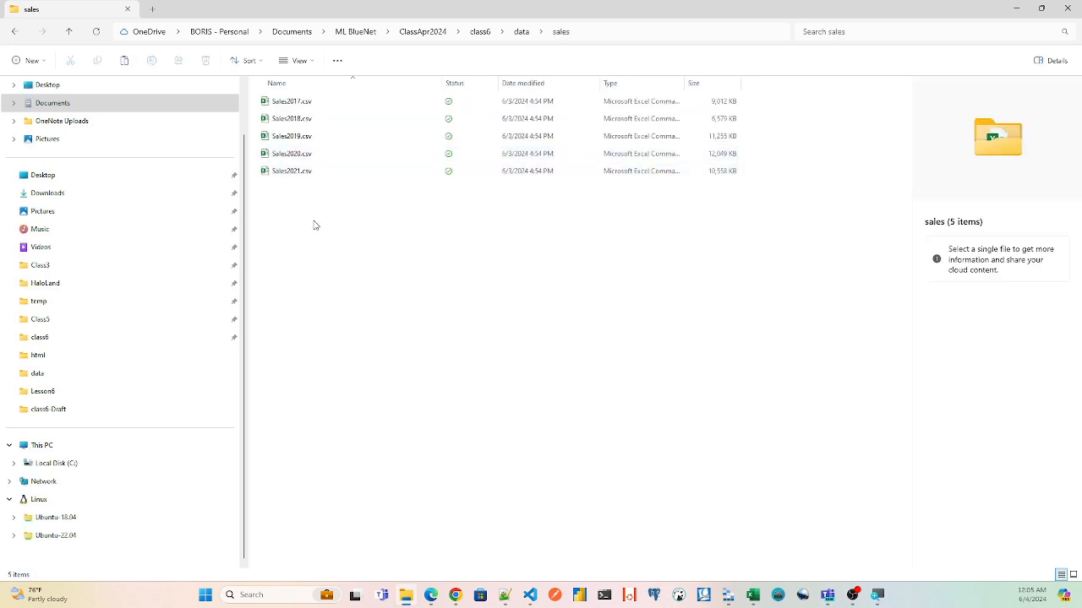
key(ctrl+v)
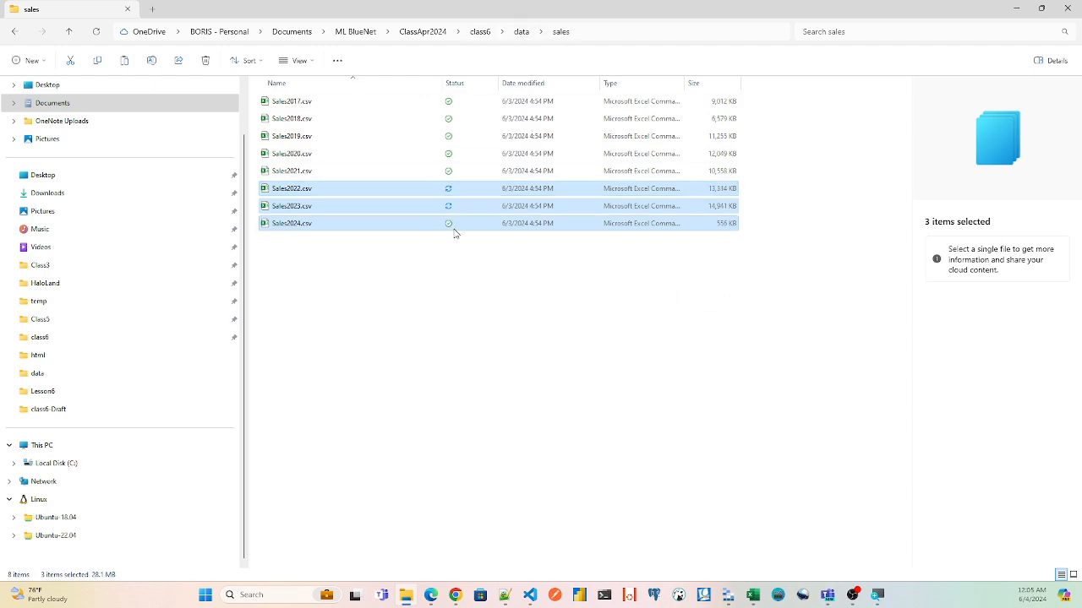
Step: Switch back to the BoomerangSales.xlsx workbook in Excel and refresh all its data
click(752, 595)
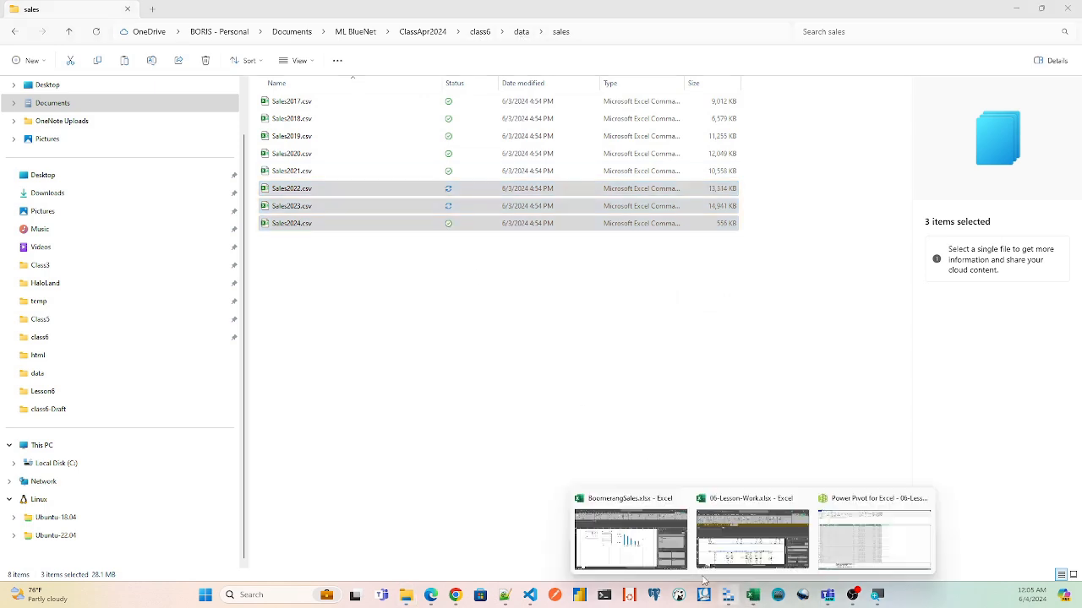
click(627, 558)
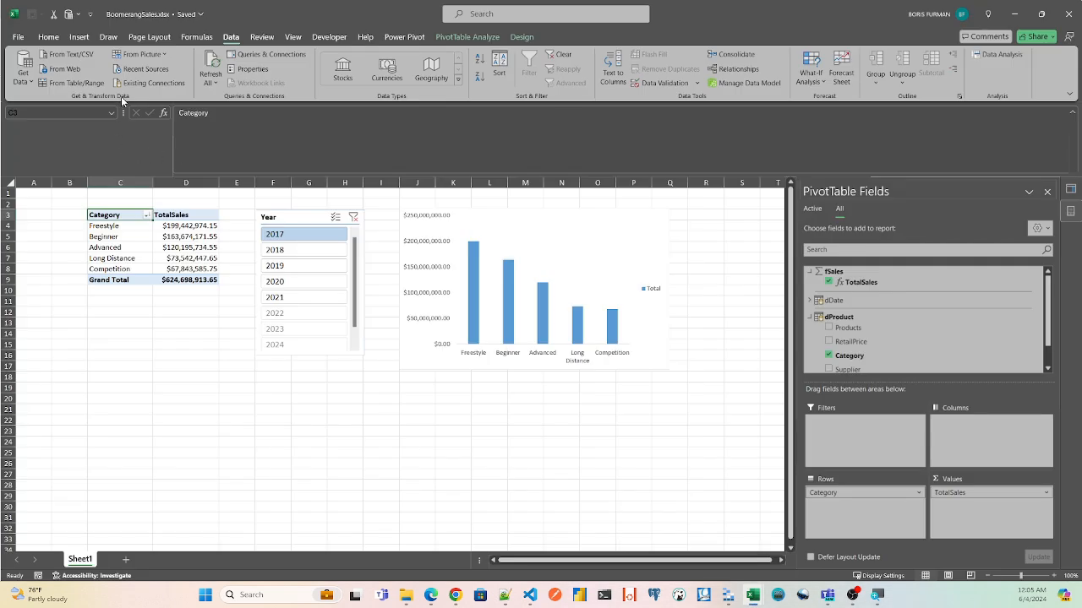
click(211, 67)
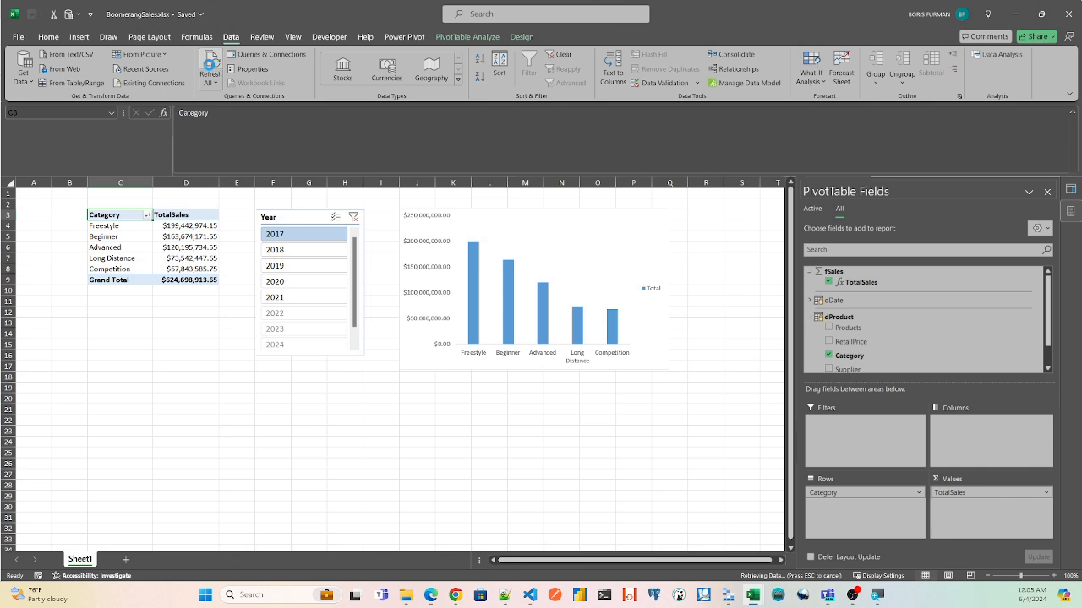
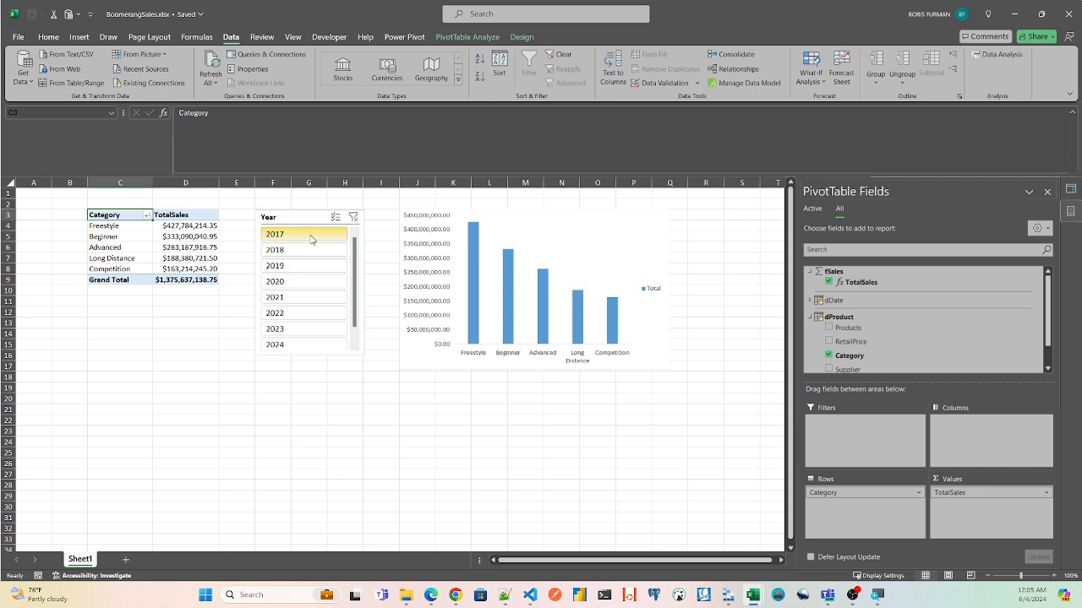
Step: Filter the refreshed report with the Year slicer by 2024, 2023, 2022 and 2021 in turn
scroll(354, 297, down, 1)
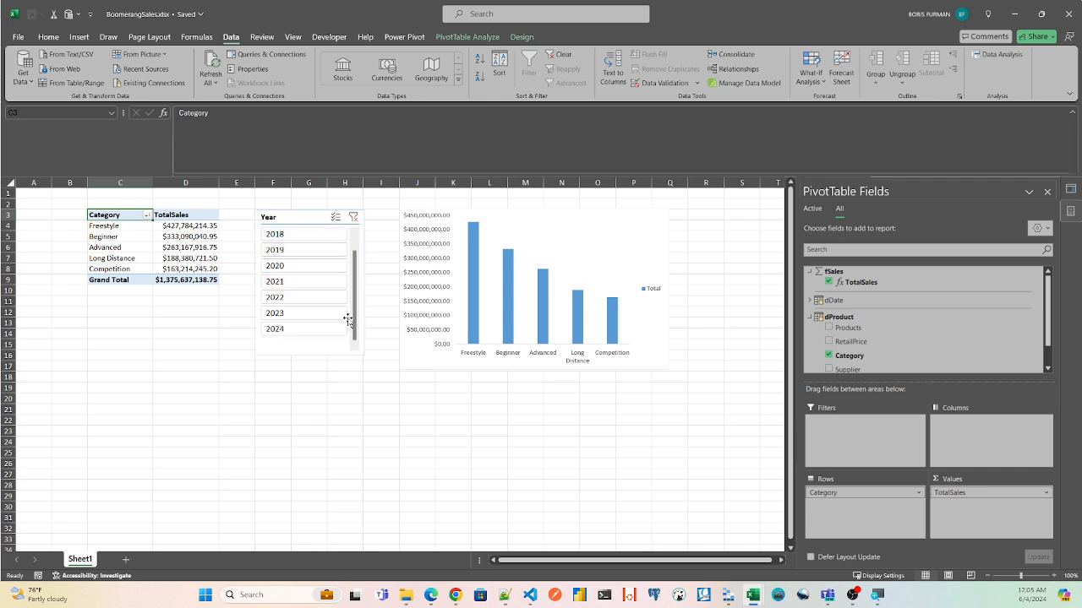
click(300, 329)
click(300, 315)
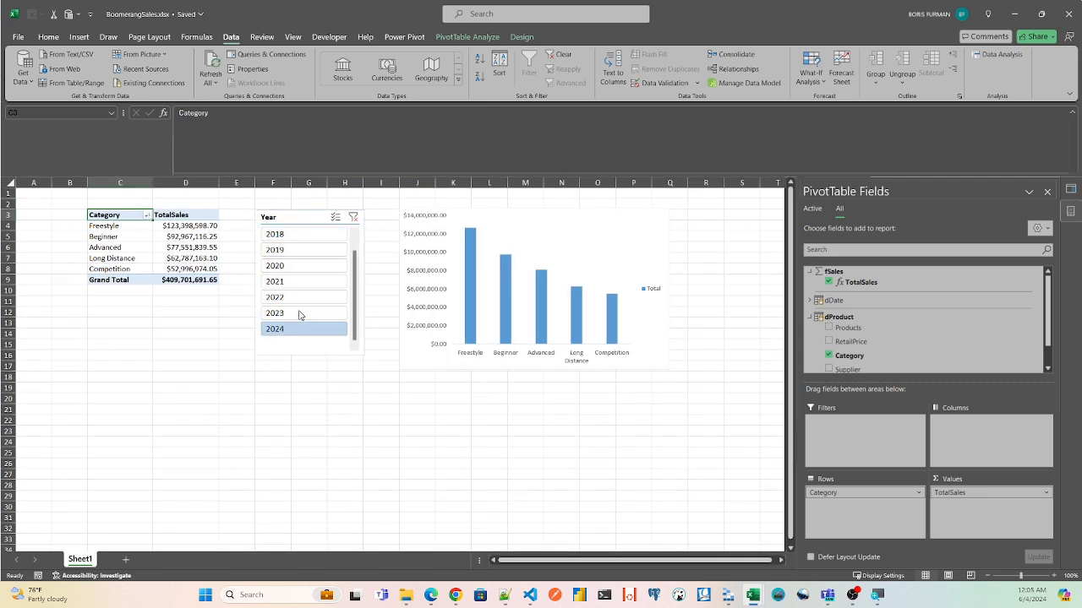
click(297, 297)
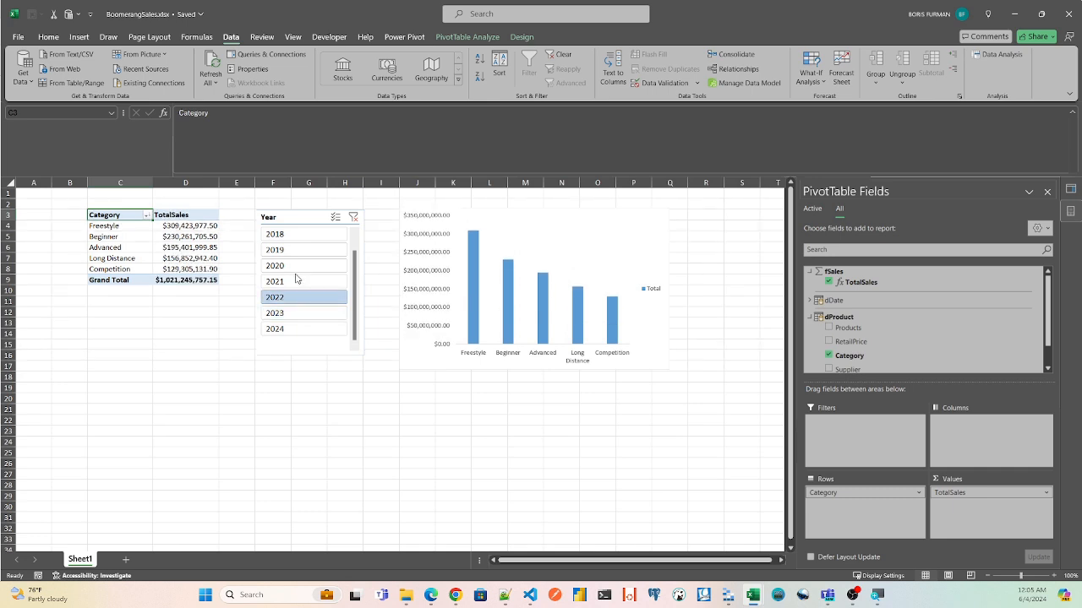
click(296, 281)
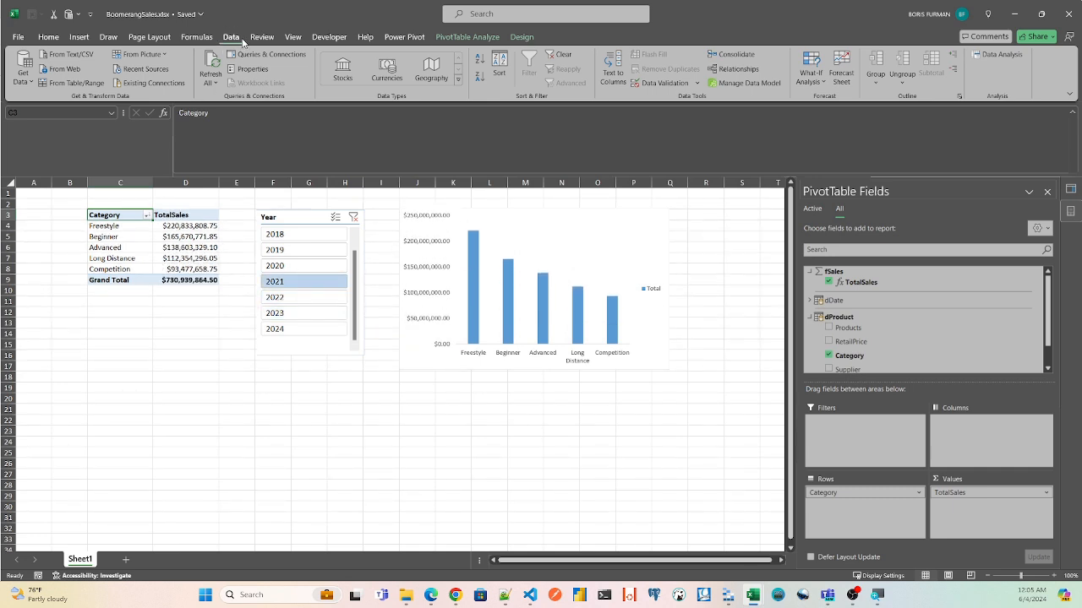
Step: Show the workbook's queries to check the rows loaded for fSales, and filter the report by 2019 with the Year slicer
click(267, 54)
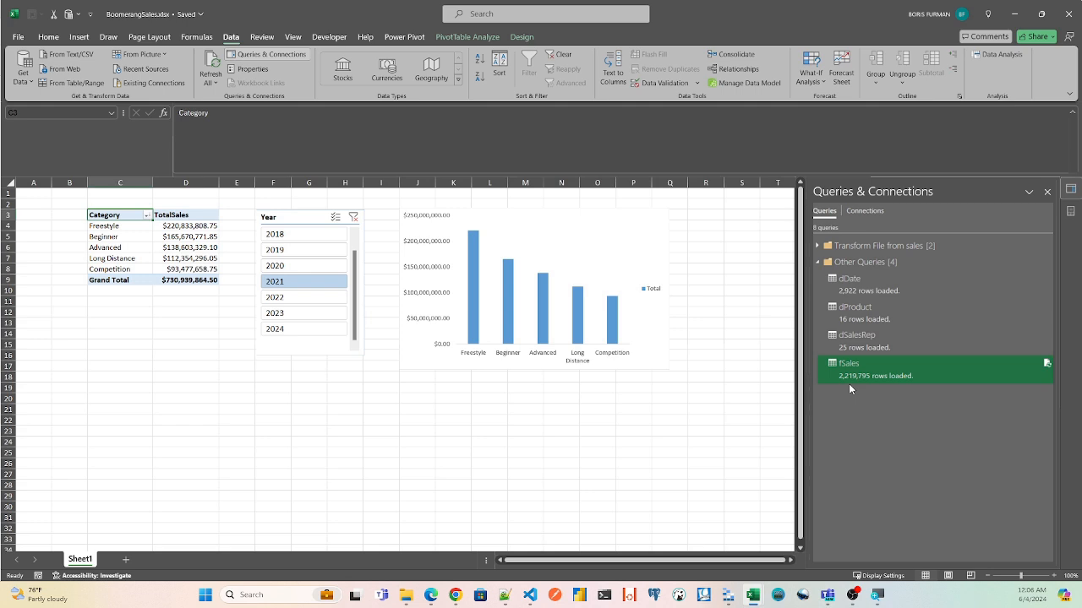
mouse_move(854, 388)
click(279, 251)
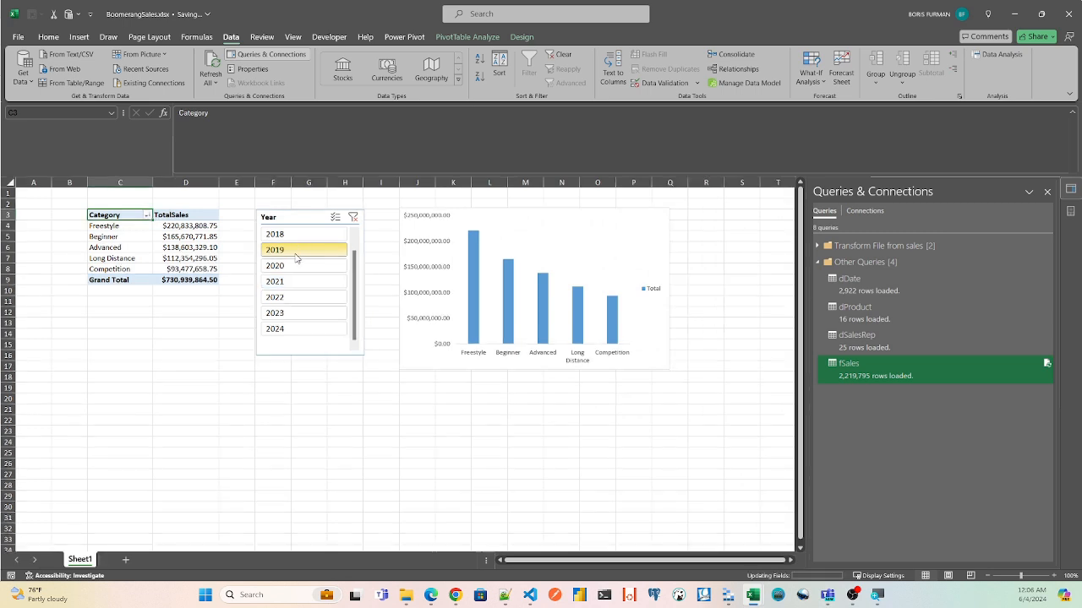
Step: Compare the report across years by filtering the Year slicer by 2023, 2018, 2024, 2018, 2017 and 2024 in turn
click(291, 313)
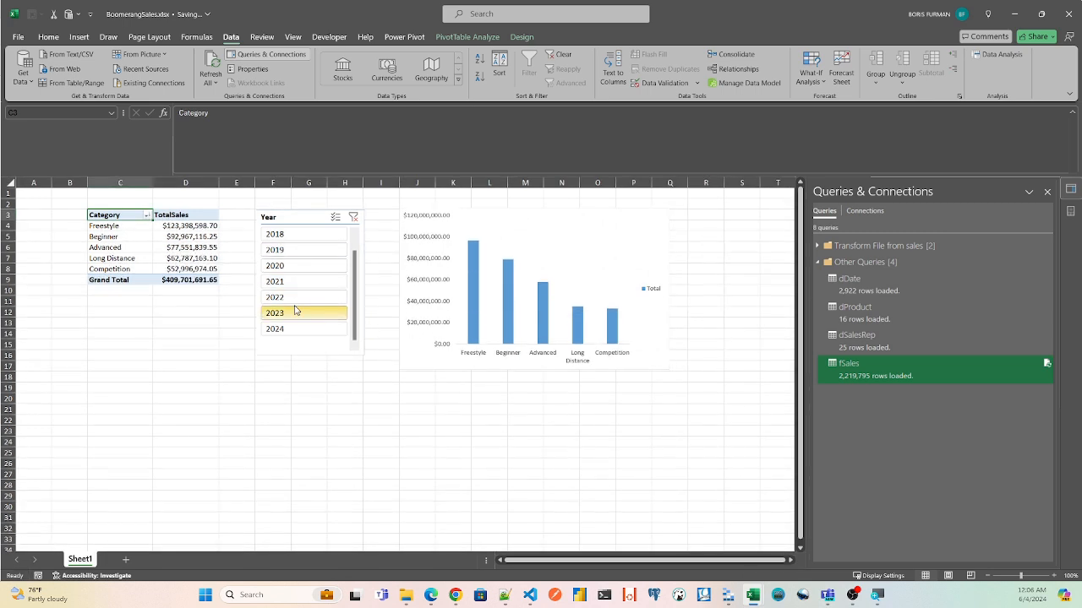
click(290, 236)
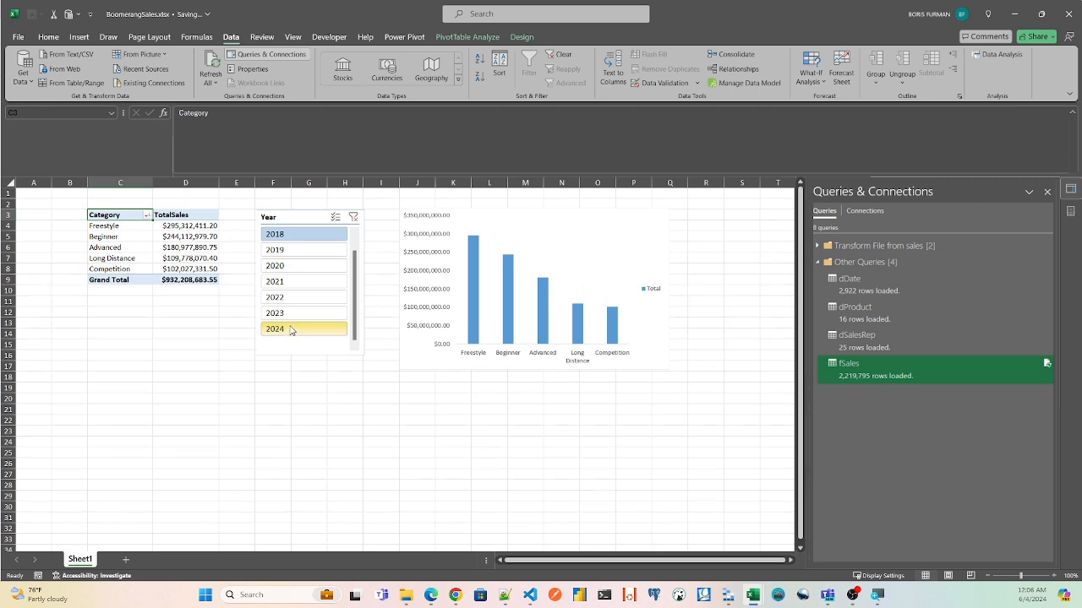
click(290, 328)
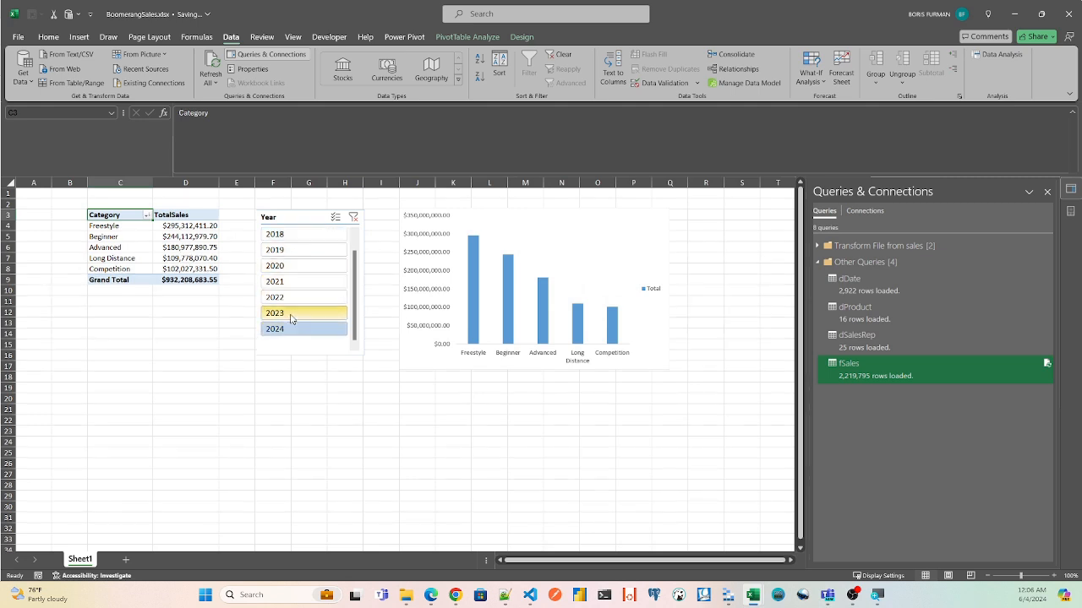
click(290, 234)
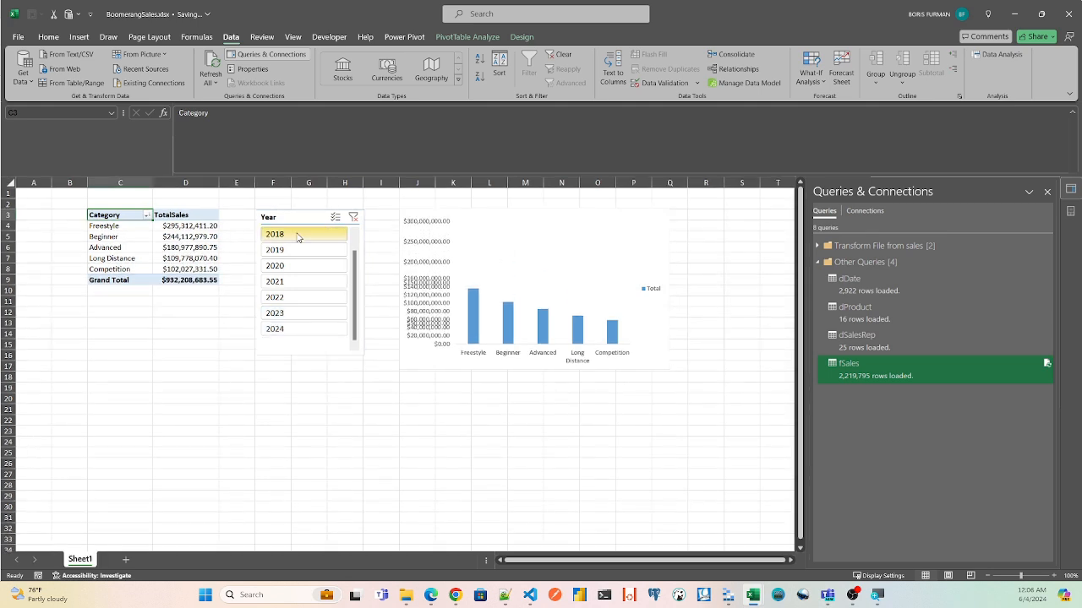
scroll(300, 254, up, 1)
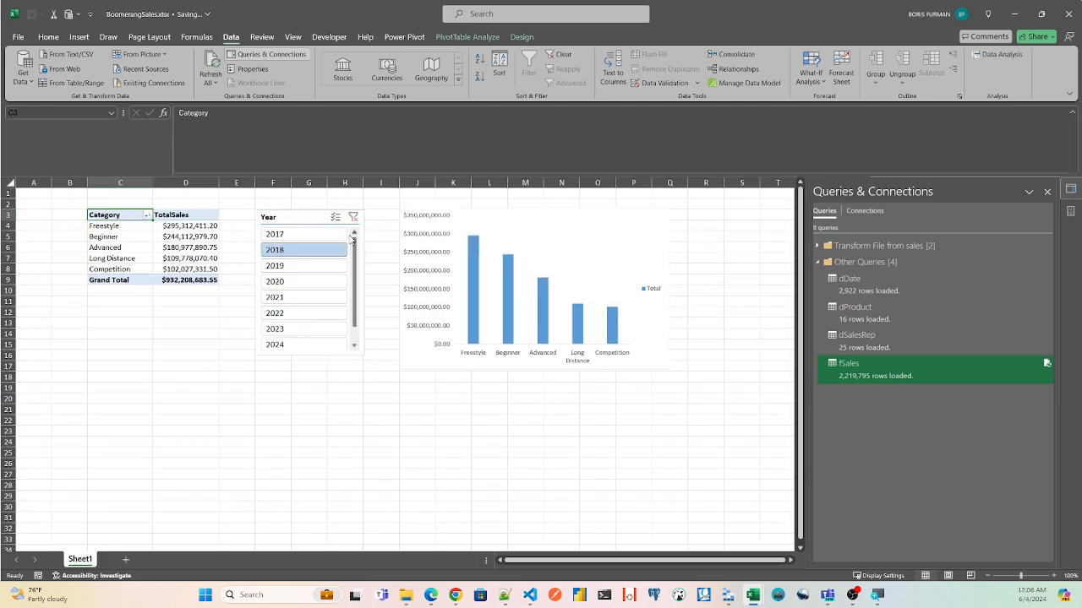
click(319, 230)
scroll(305, 287, down, 1)
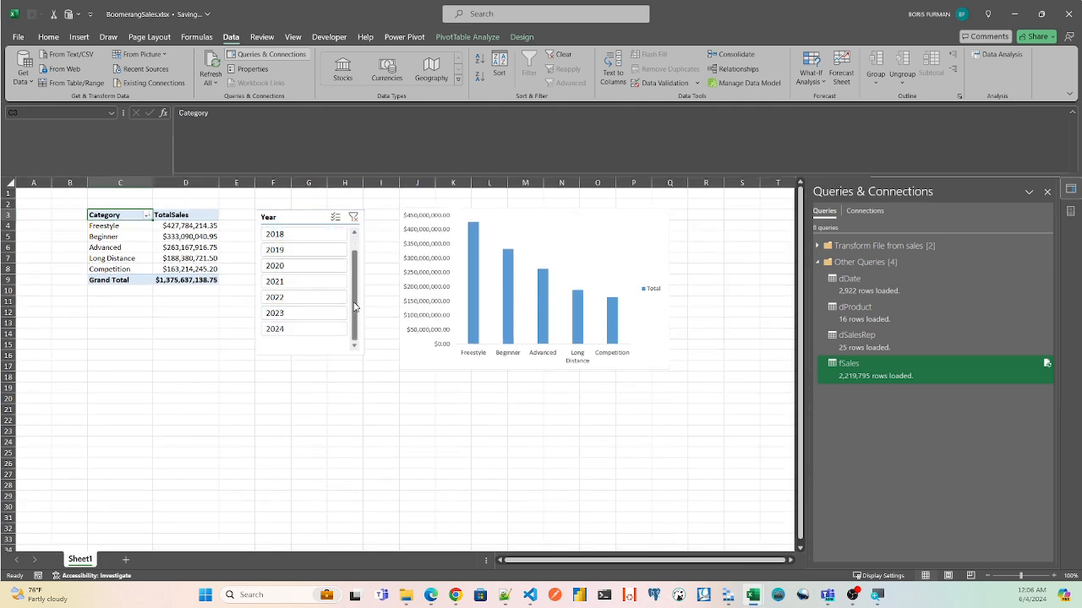
click(311, 330)
click(297, 331)
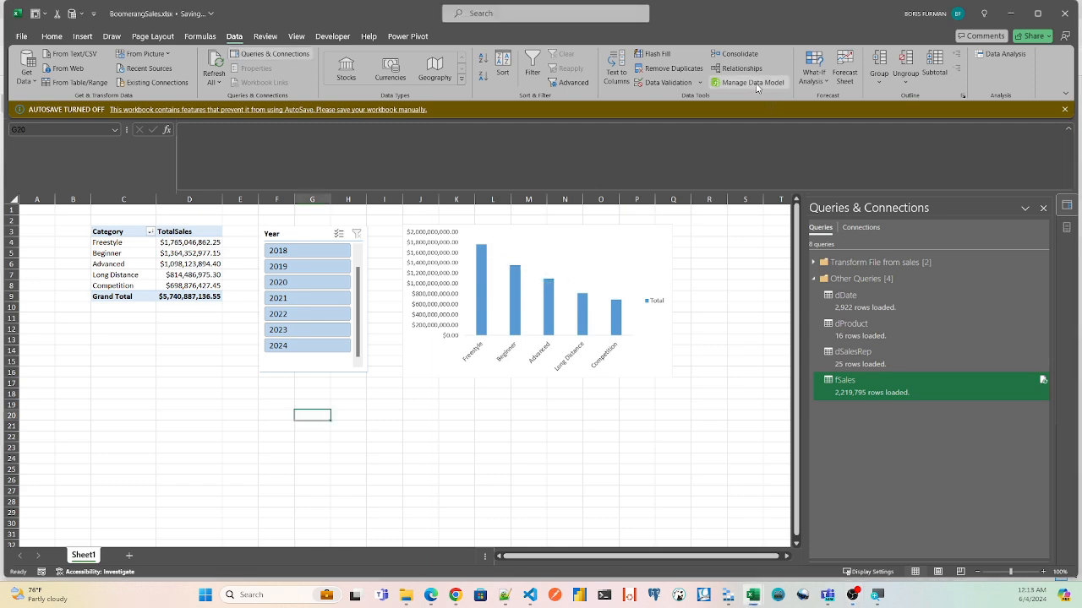
Step: Open the Data Model in a maximized Power Pivot window and enter the measure TotalCostOfGoodsSold:=sum(fSales[COGS]) directly below TotalSales
click(757, 87)
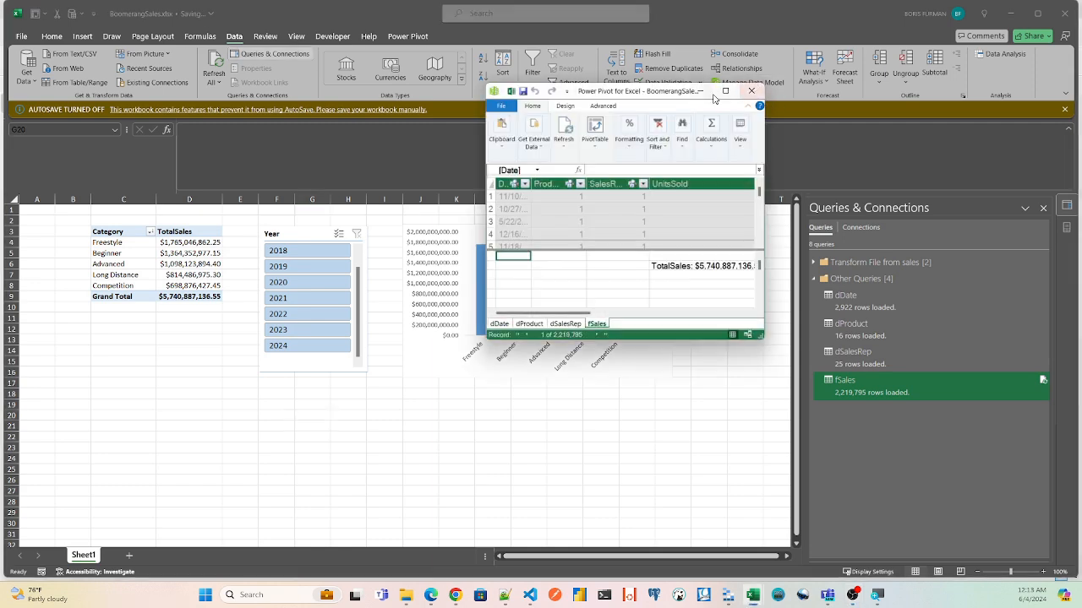
click(725, 91)
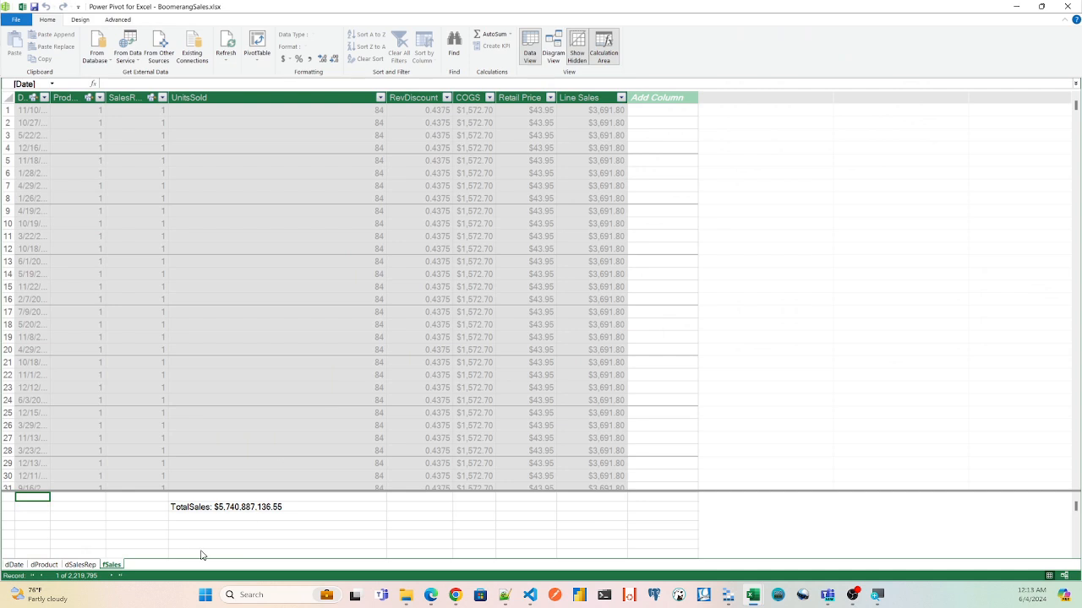
click(195, 518)
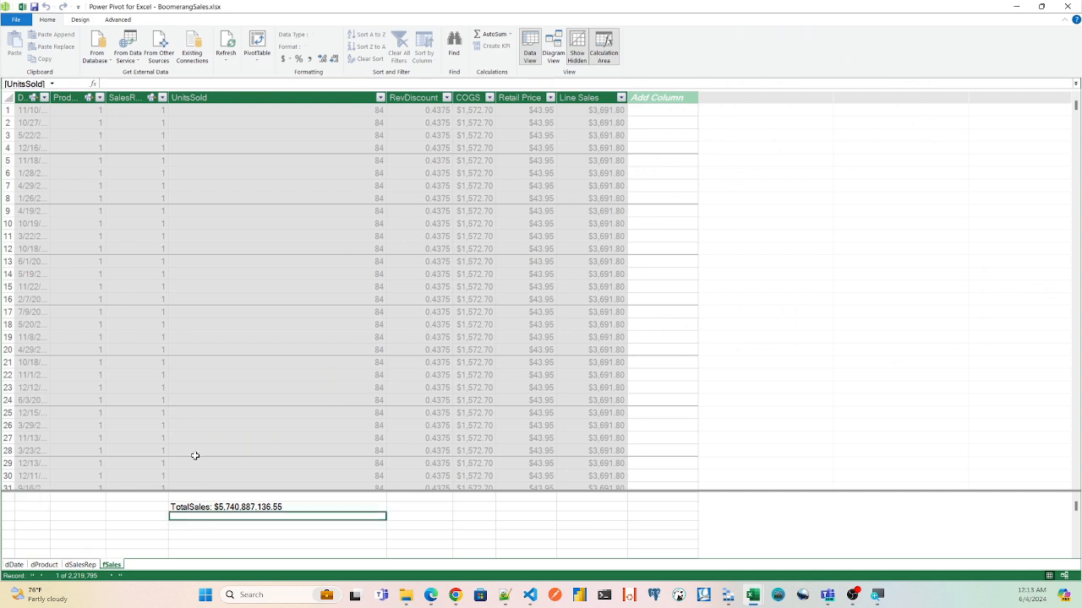
click(133, 83)
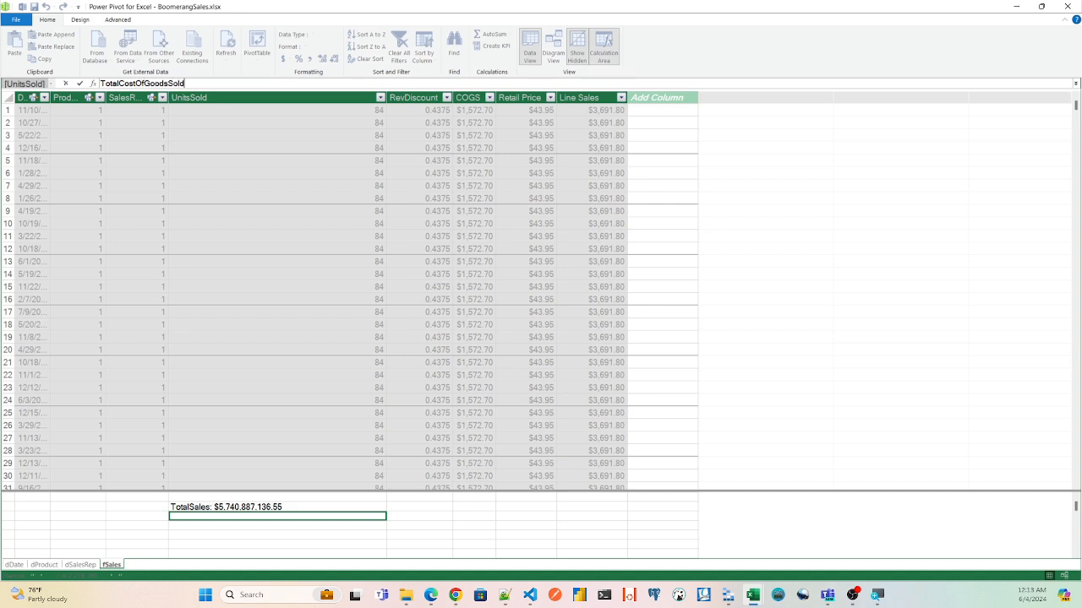
text(=sum()
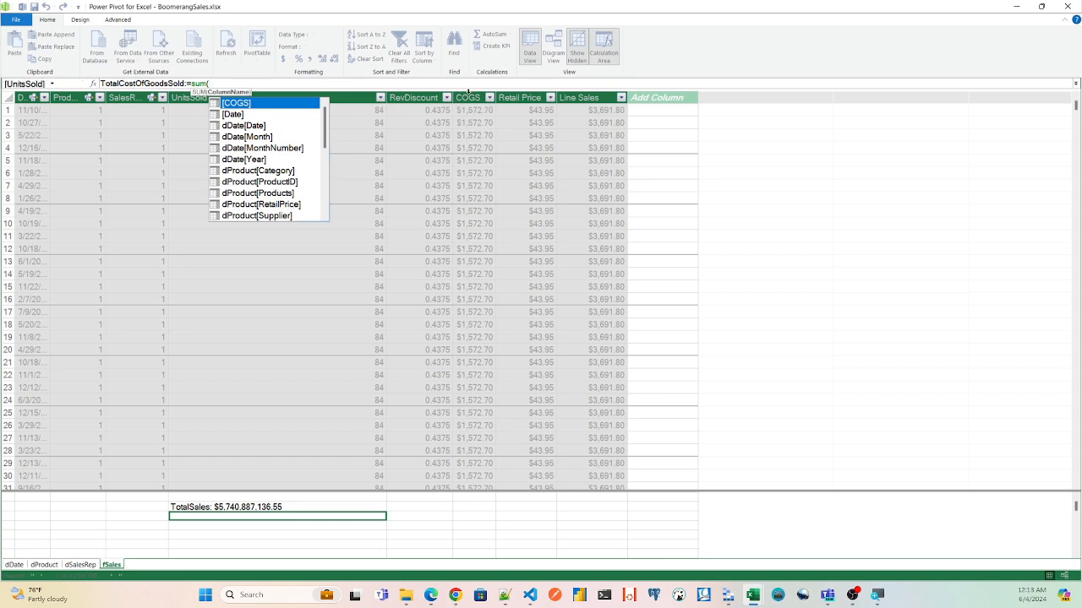
click(467, 93)
text())
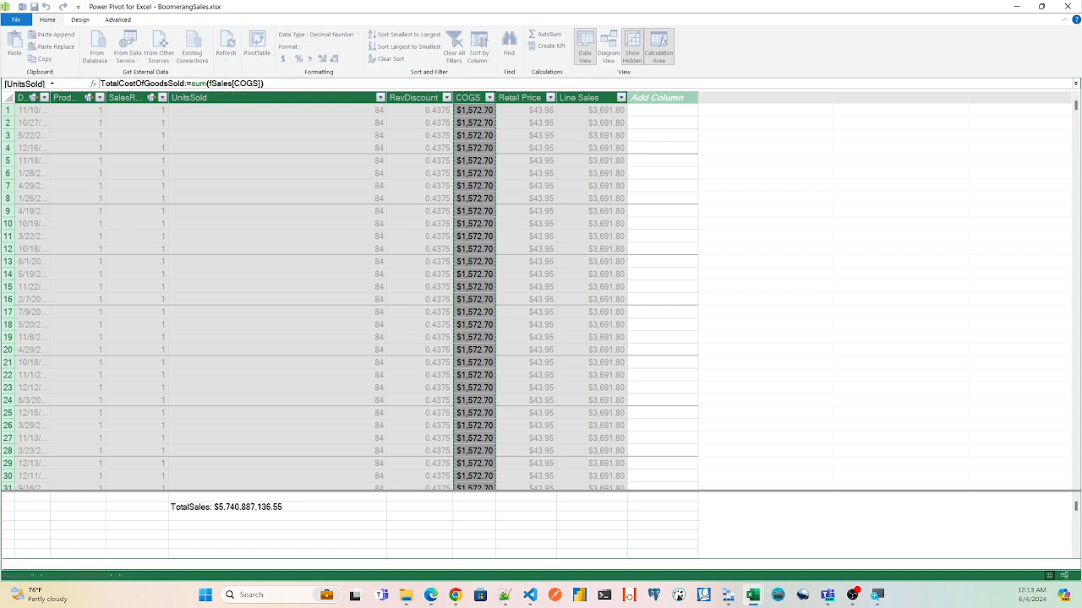
key(Return)
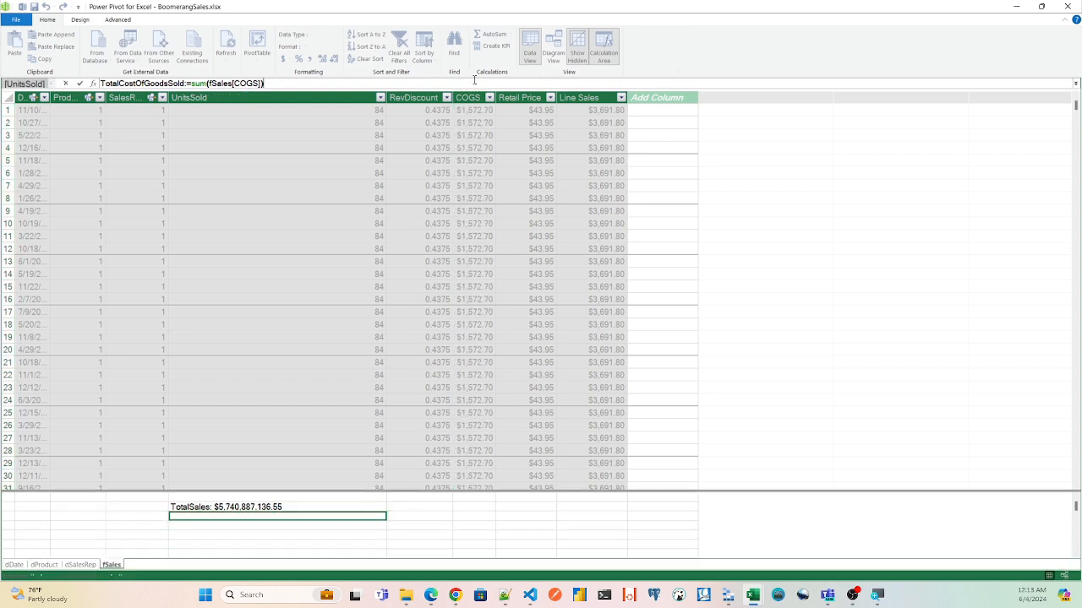
Step: Shorten the cost of goods sold measure's name to TotalCOGS and commit the formula
click(183, 85)
key(BackSpace)
key(BackSpace)
key(BackSpace)
key(BackSpace)
key(BackSpace)
key(BackSpace)
key(BackSpace)
key(BackSpace)
key(BackSpace)
key(BackSpace)
key(BackSpace)
key(BackSpace)
key(BackSpace)
key(BackSpace)
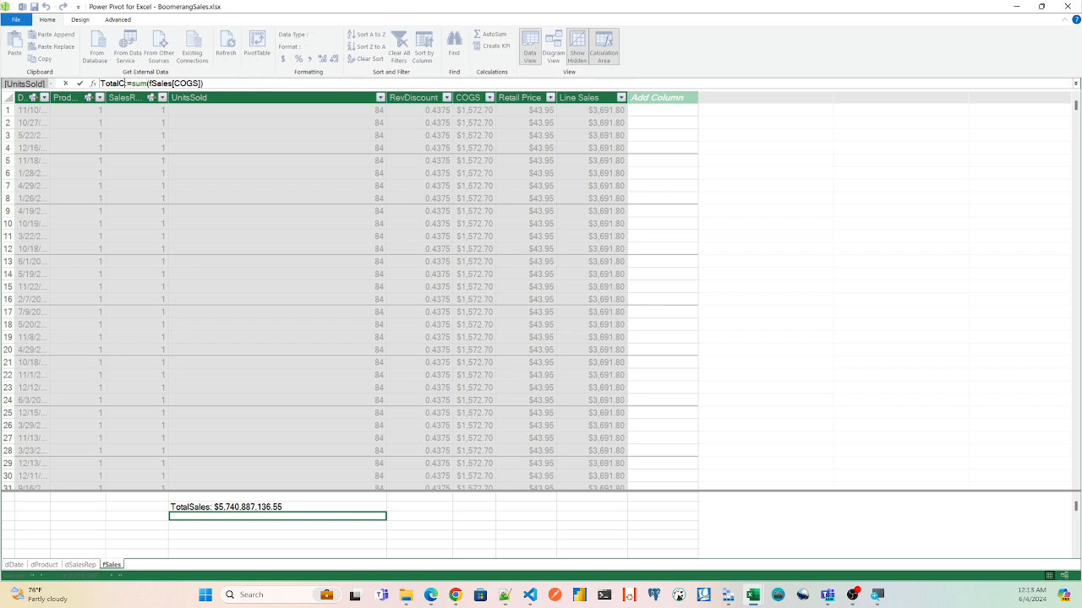
text(OGS)
click(245, 83)
key(Return)
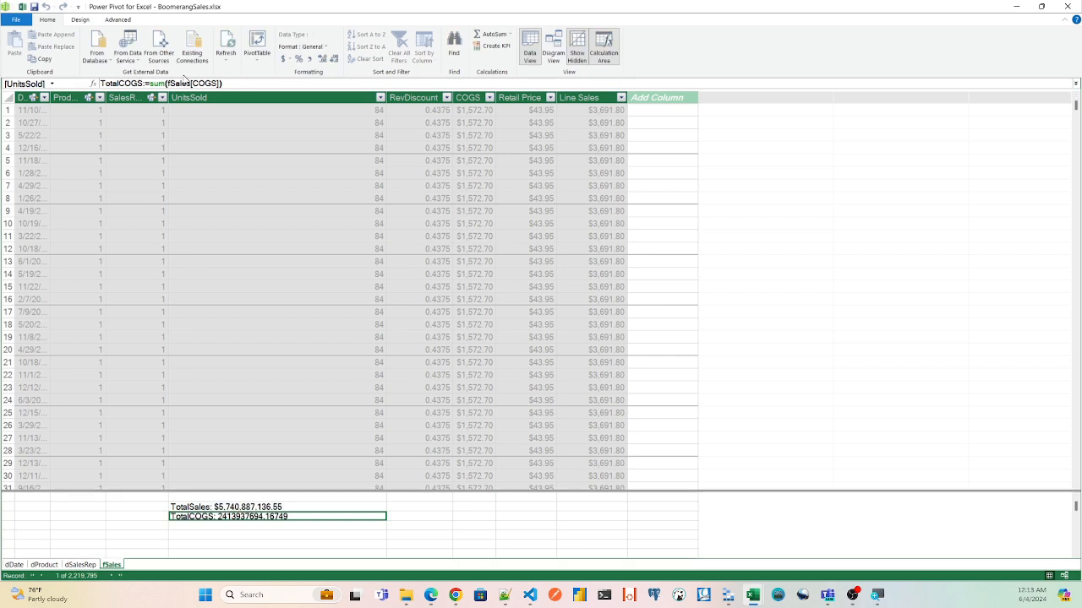
Step: Format the TotalCOGS measure as Currency with the $ symbol and 2 decimal places
right_click(241, 517)
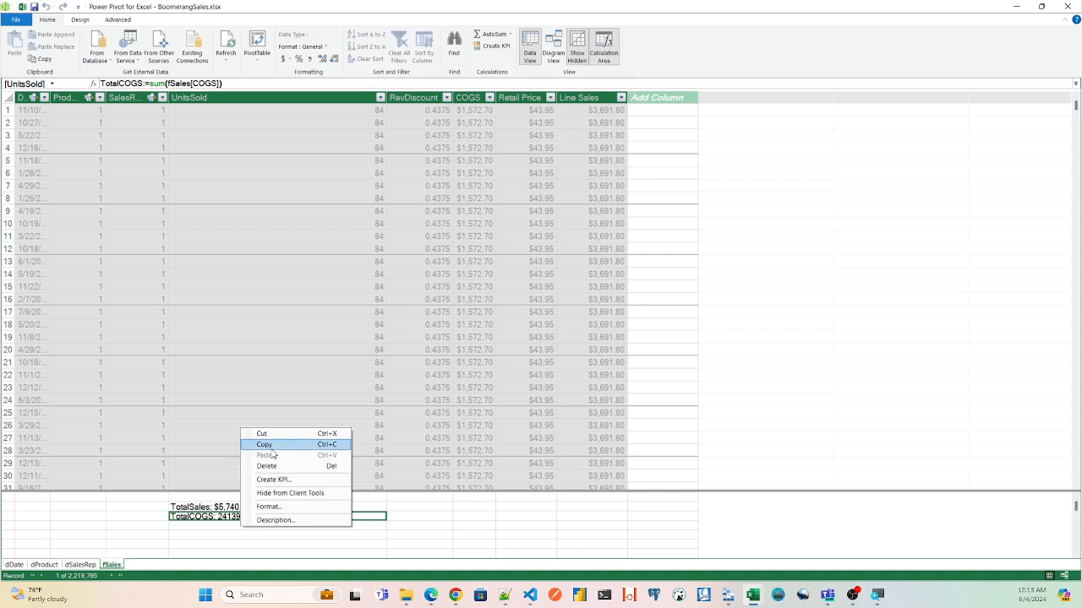
click(269, 506)
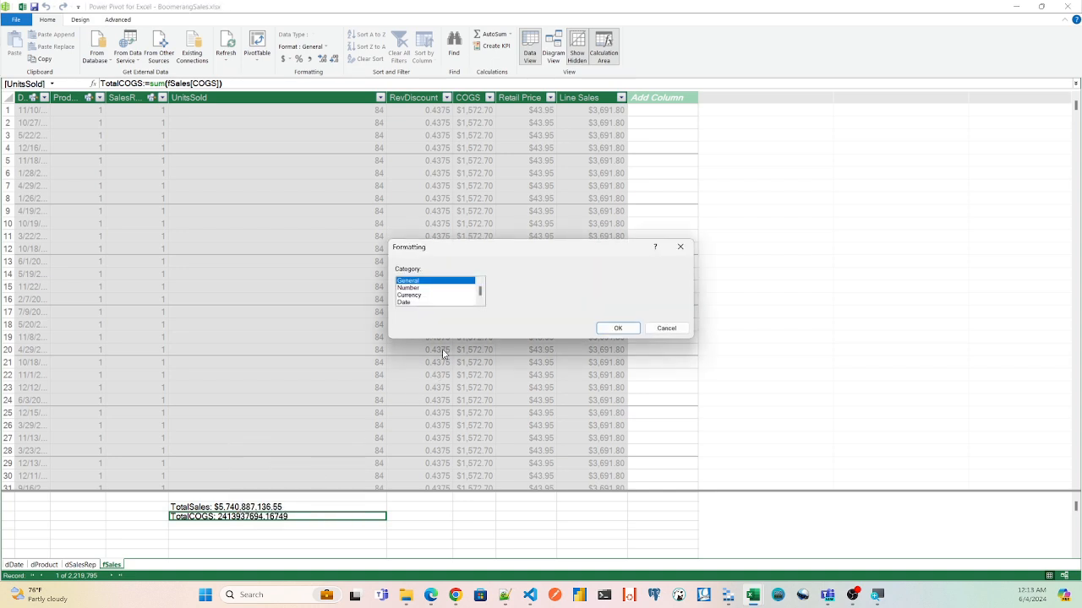
click(422, 295)
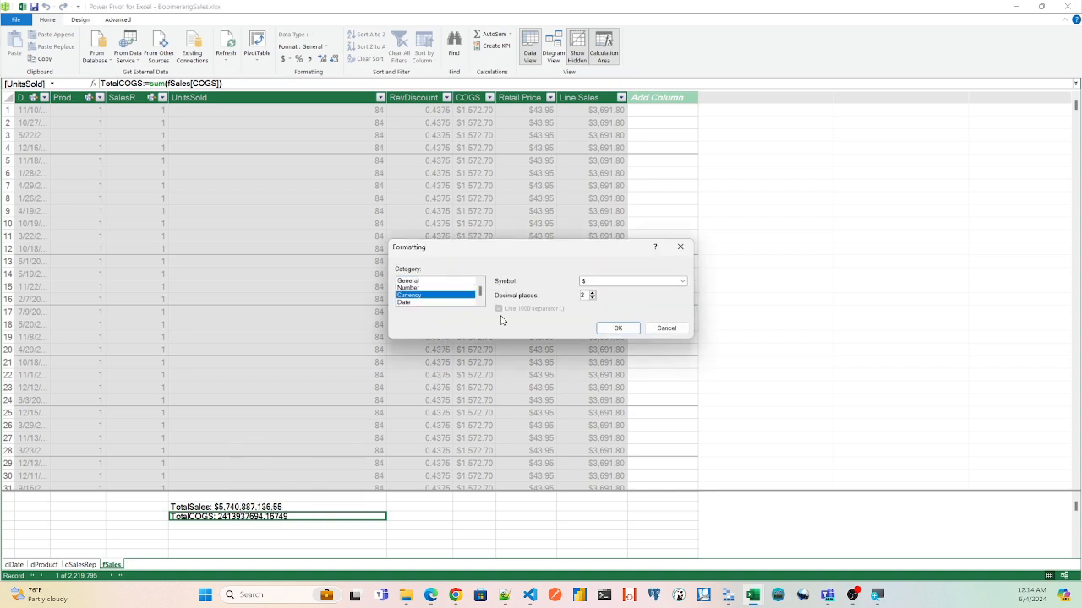
click(613, 329)
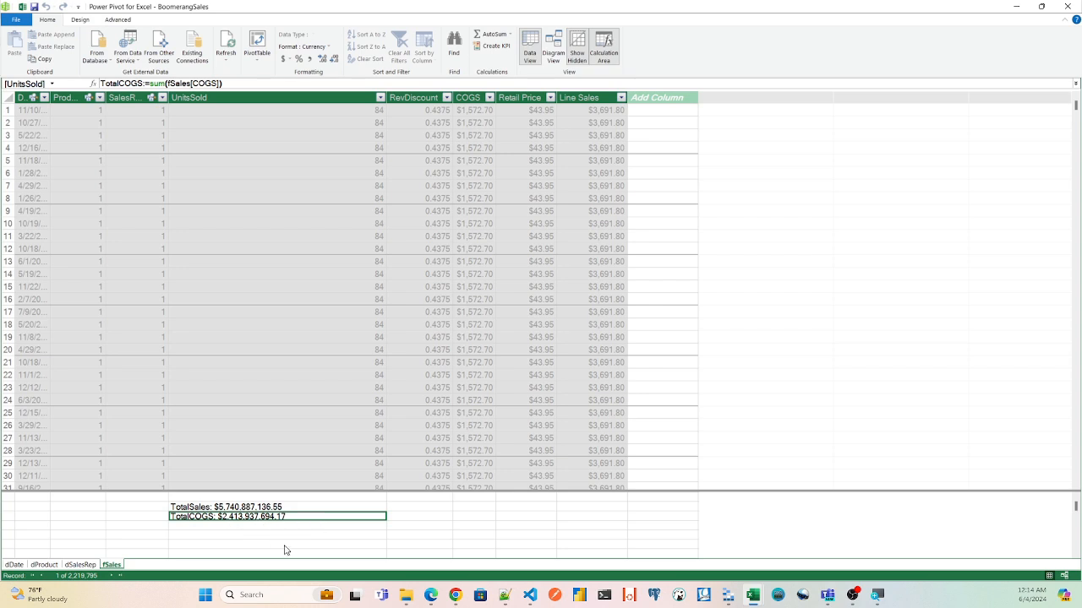
Step: Add the measure TotalProfit:=[TotalSales]-[TotalCOGS] in the fSales calculation area, directly below TotalCOGS
click(190, 527)
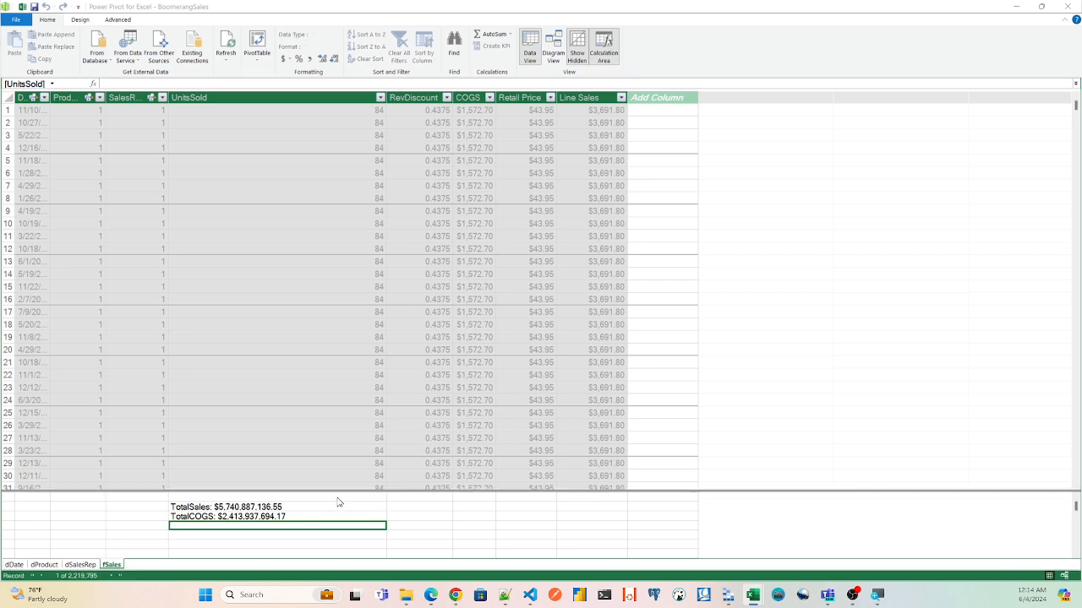
double_click(204, 529)
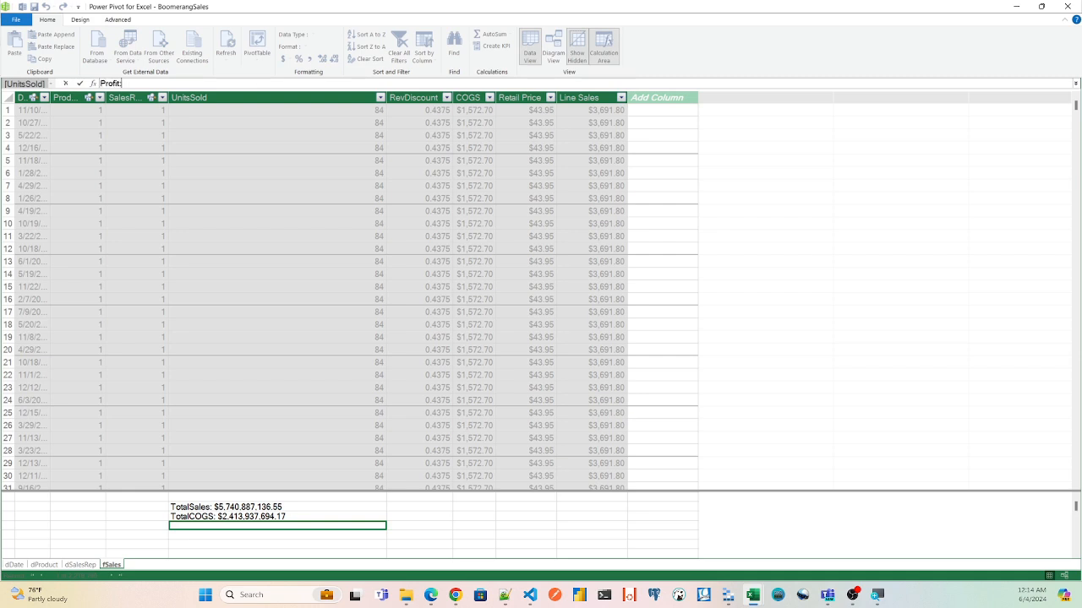
key(BackSpace)
key(BackSpace)
key(BackSpace)
key(BackSpace)
text(fit:=)
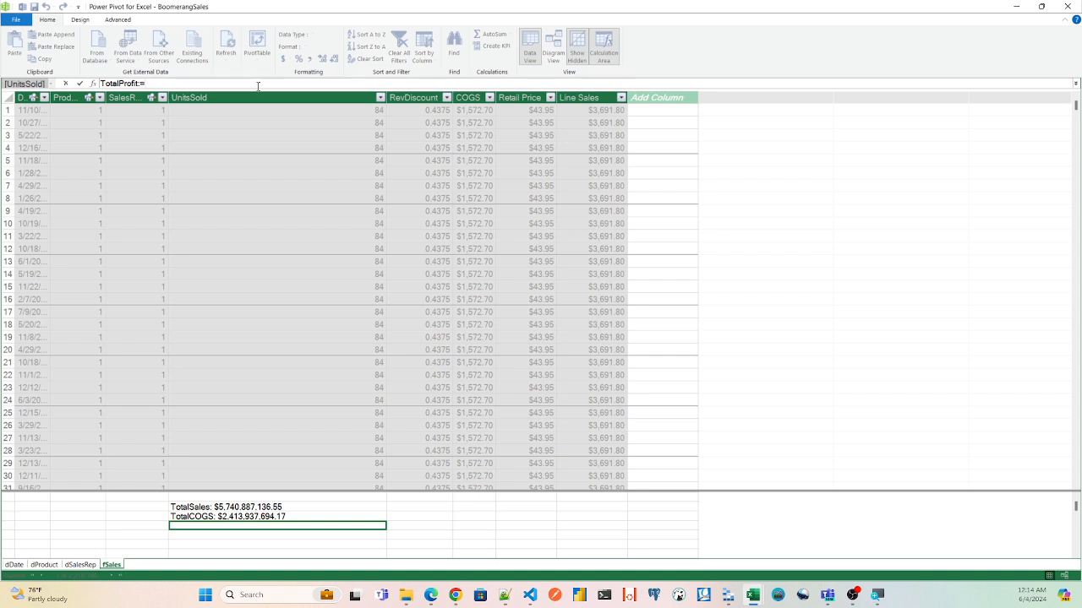
click(225, 507)
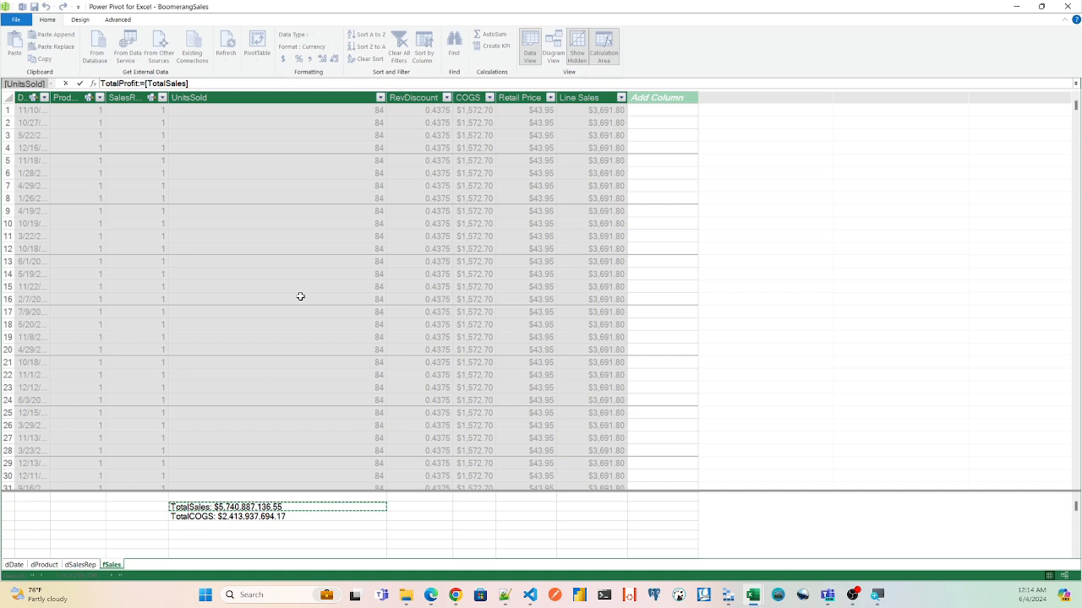
text(-)
click(247, 517)
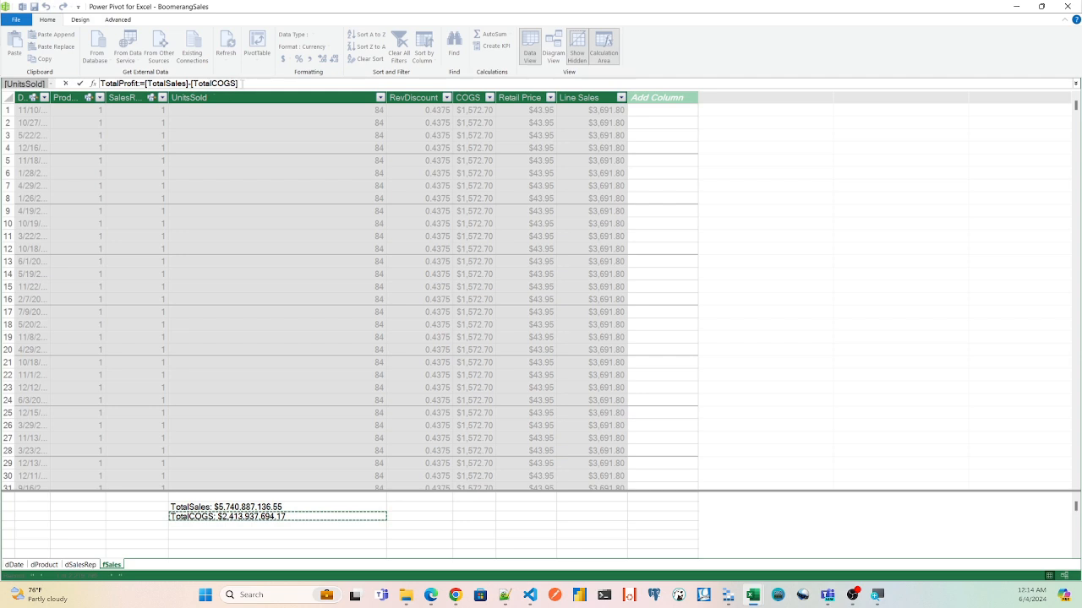
key(Return)
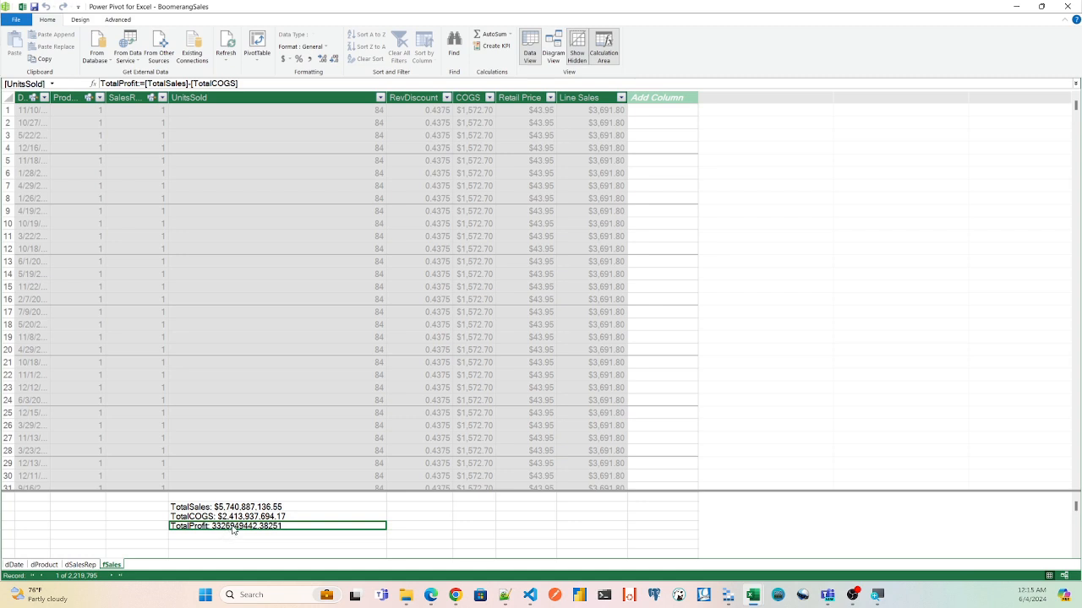
Step: Format the TotalProfit measure as Currency with the $ symbol and 2 decimal places
right_click(232, 530)
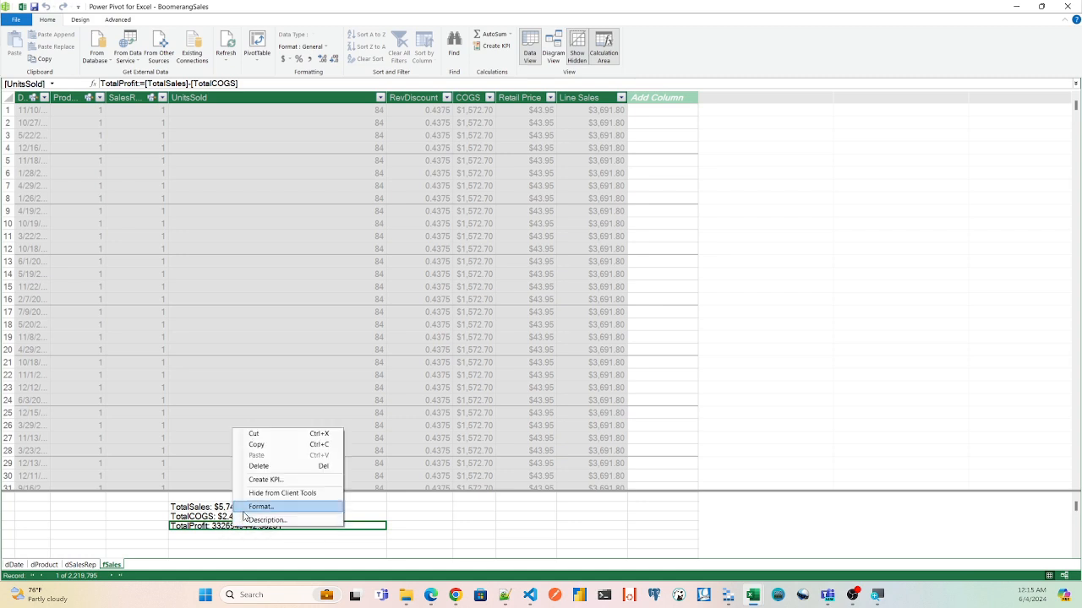
click(247, 507)
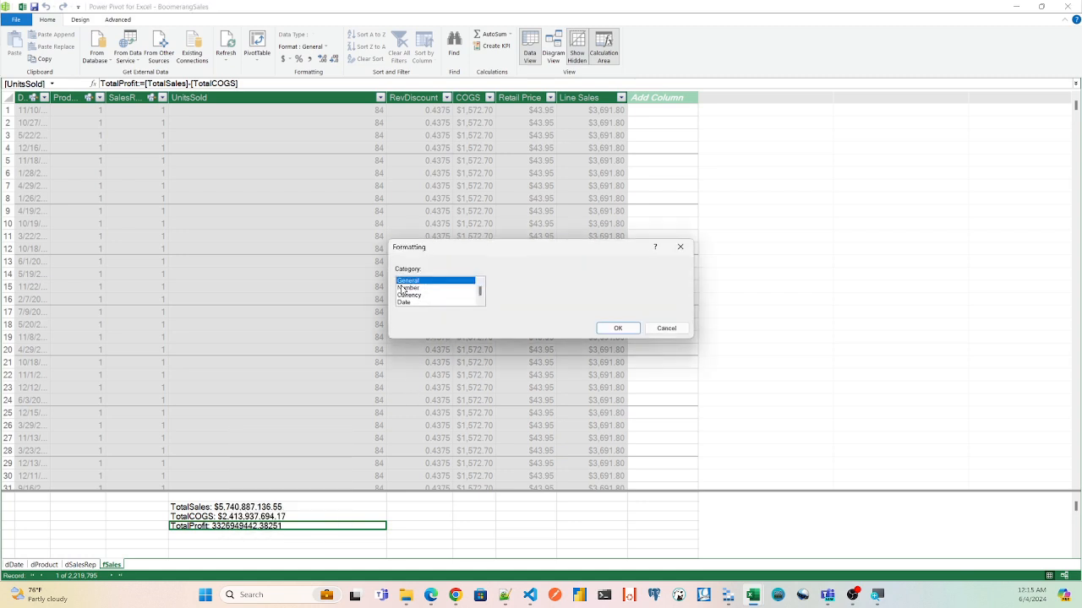
click(409, 295)
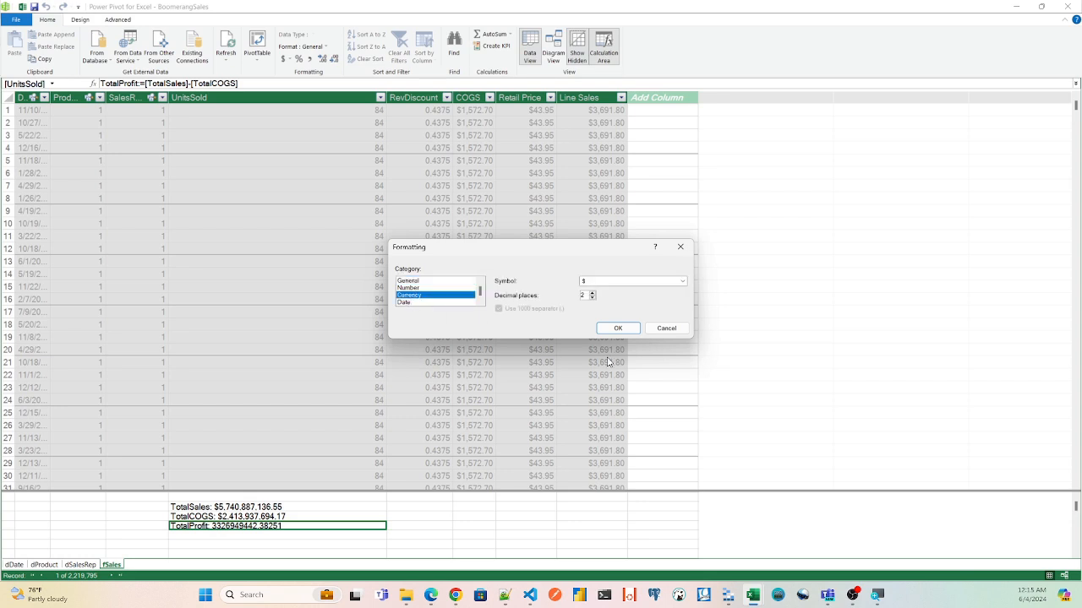
click(620, 328)
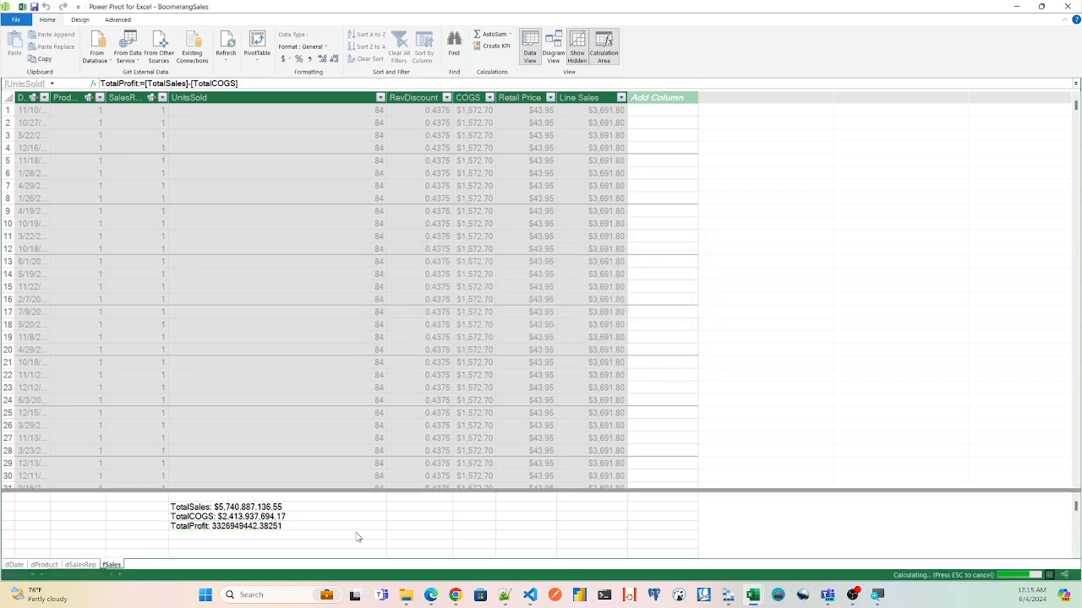
click(201, 538)
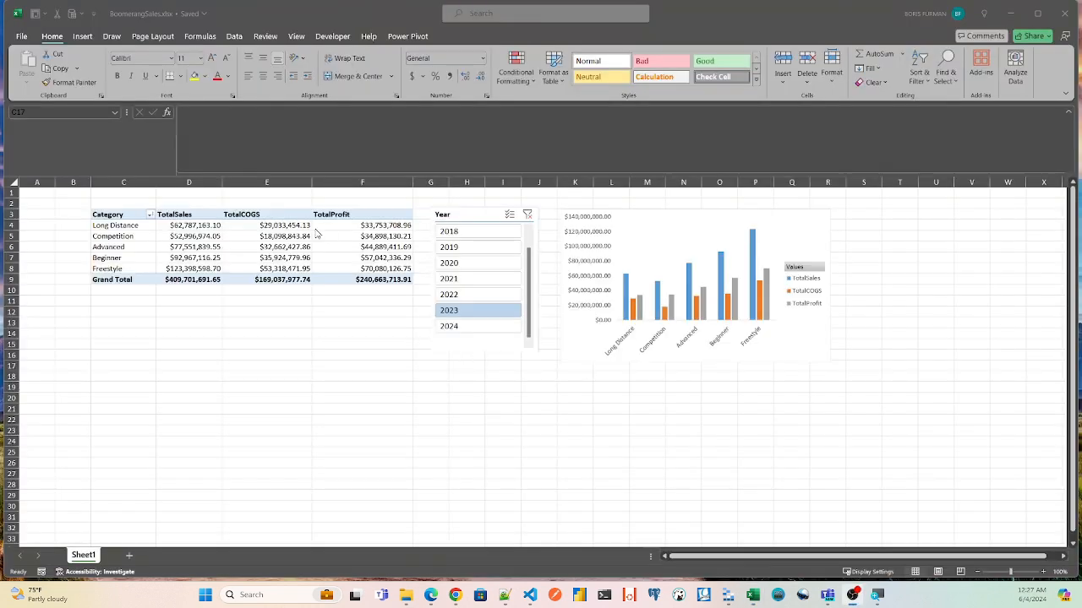
Step: Insert a PivotTable from the Data Model on the existing worksheet at cell C17 of Sheet1
click(86, 40)
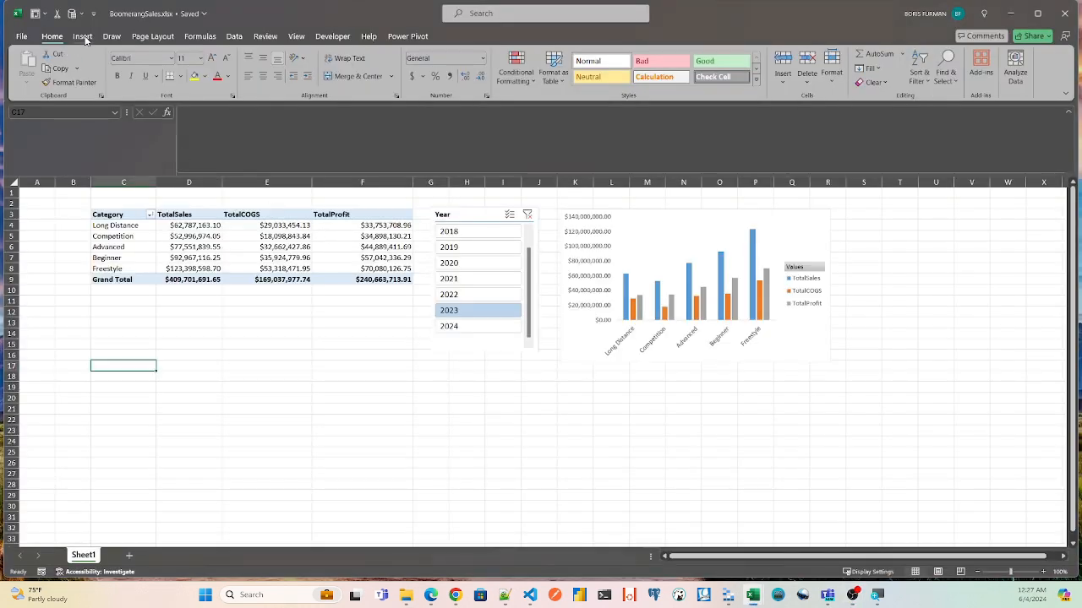
click(84, 38)
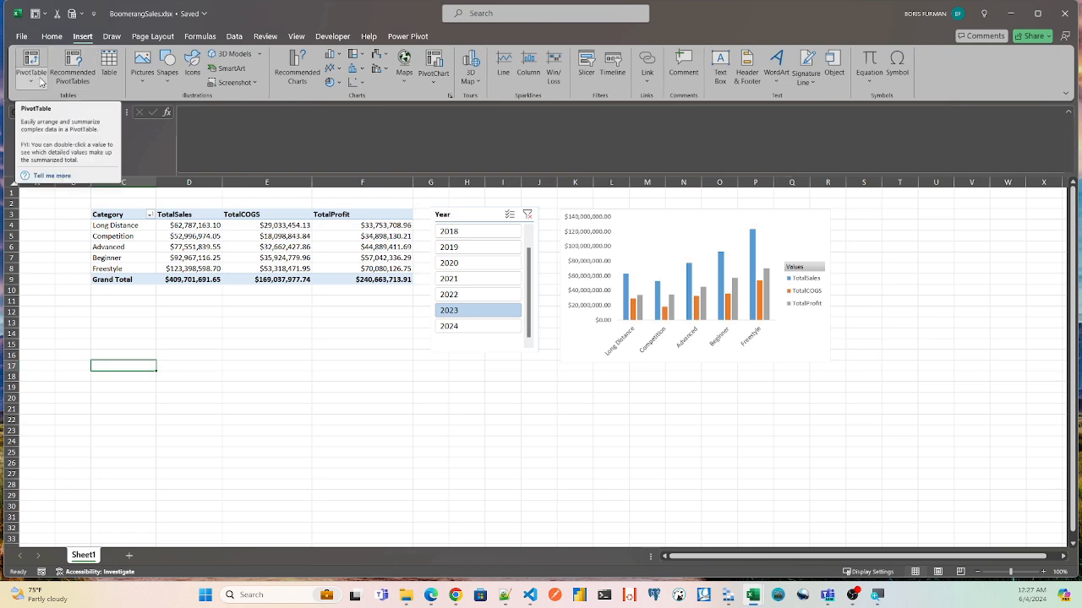
click(41, 81)
click(44, 136)
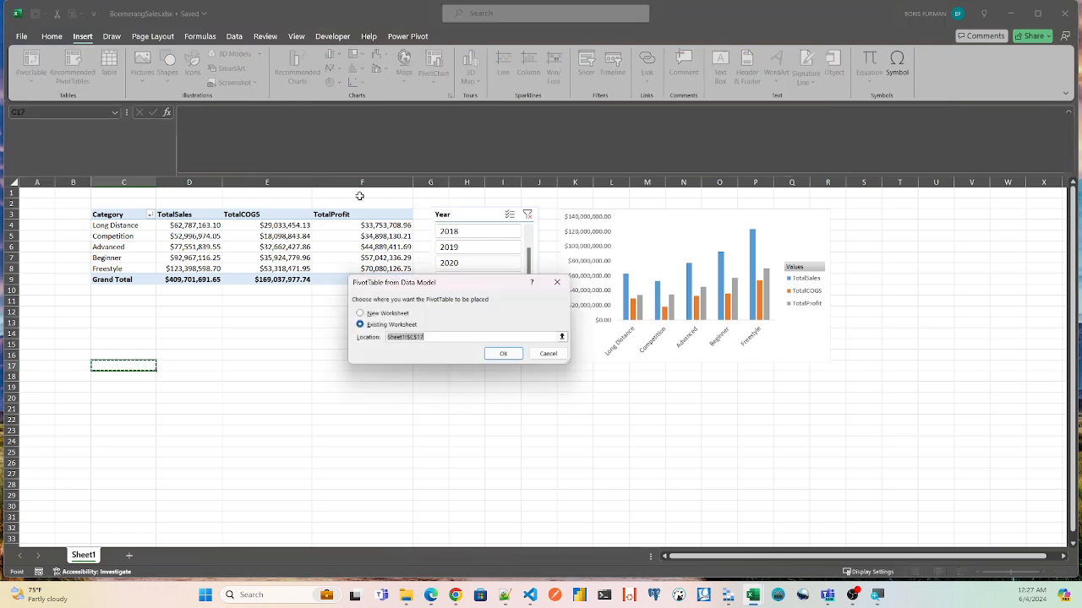
click(501, 353)
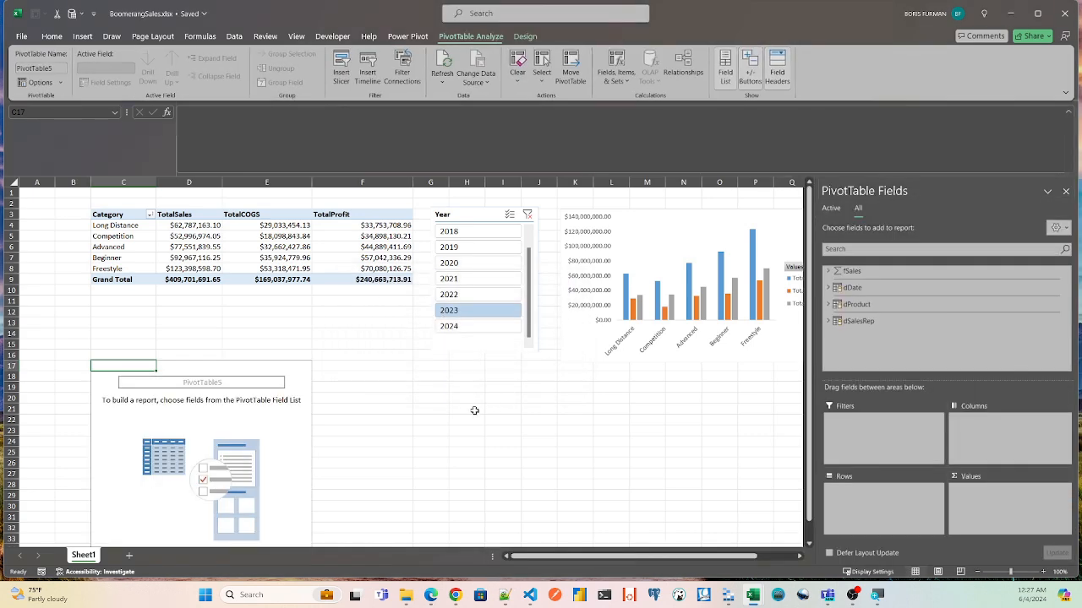
Step: Add the Year field from dDate to the new PivotTable and place it in Rows
click(828, 288)
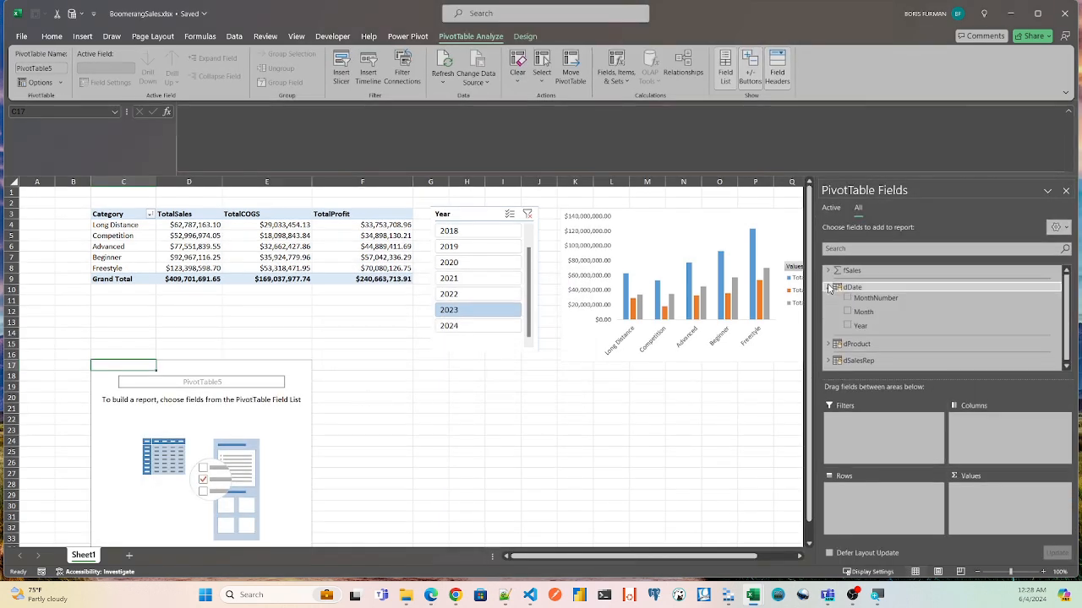
click(850, 328)
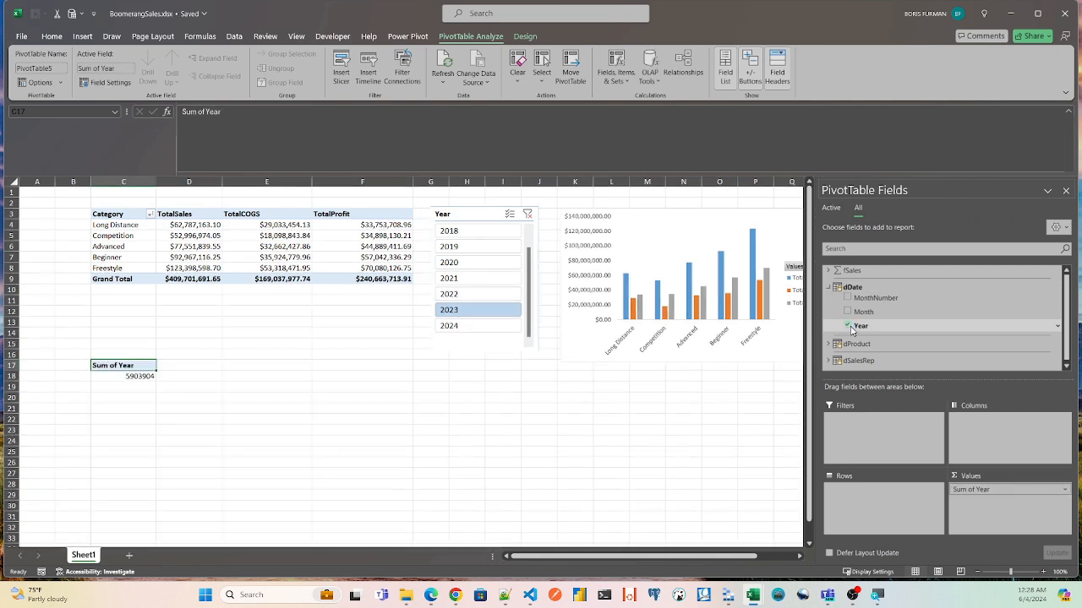
drag(1000, 494, 889, 497)
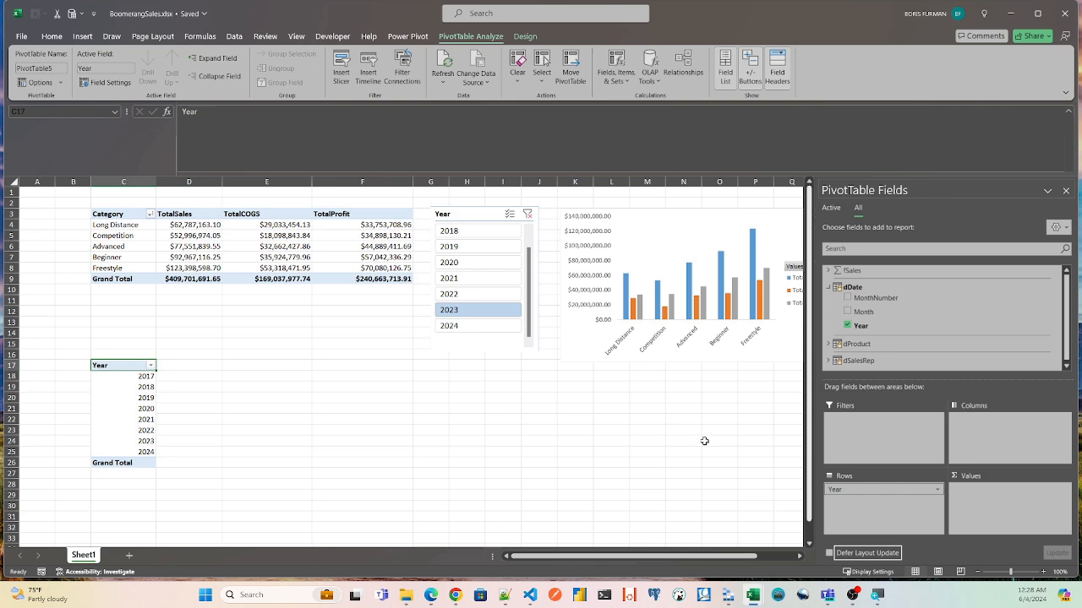
Step: Add the fSales measures TotalSales and TotalCOGS to the Values of the Year PivotTable
click(828, 288)
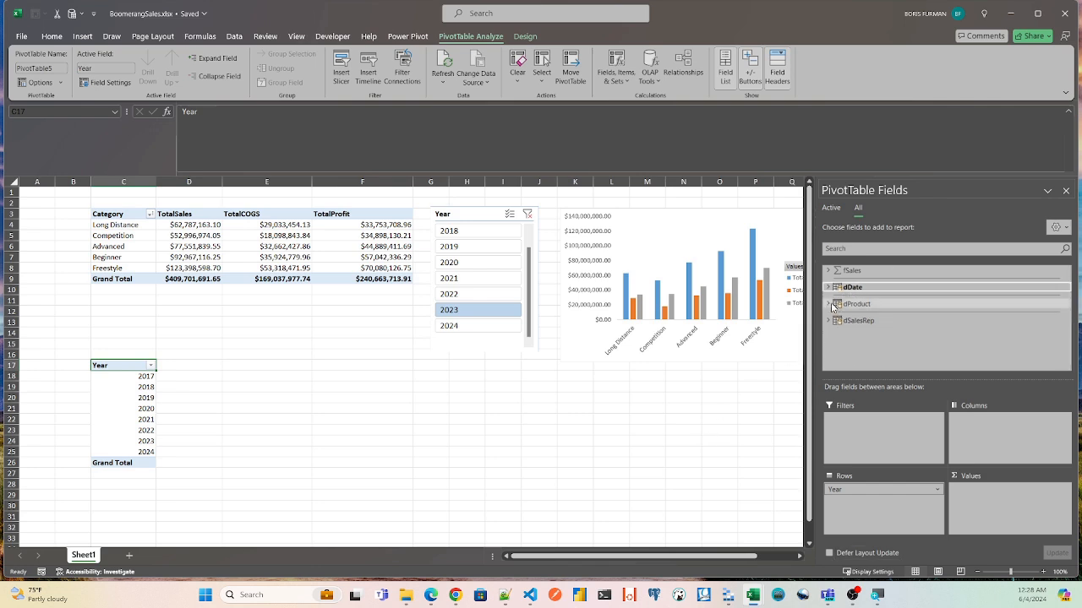
click(828, 272)
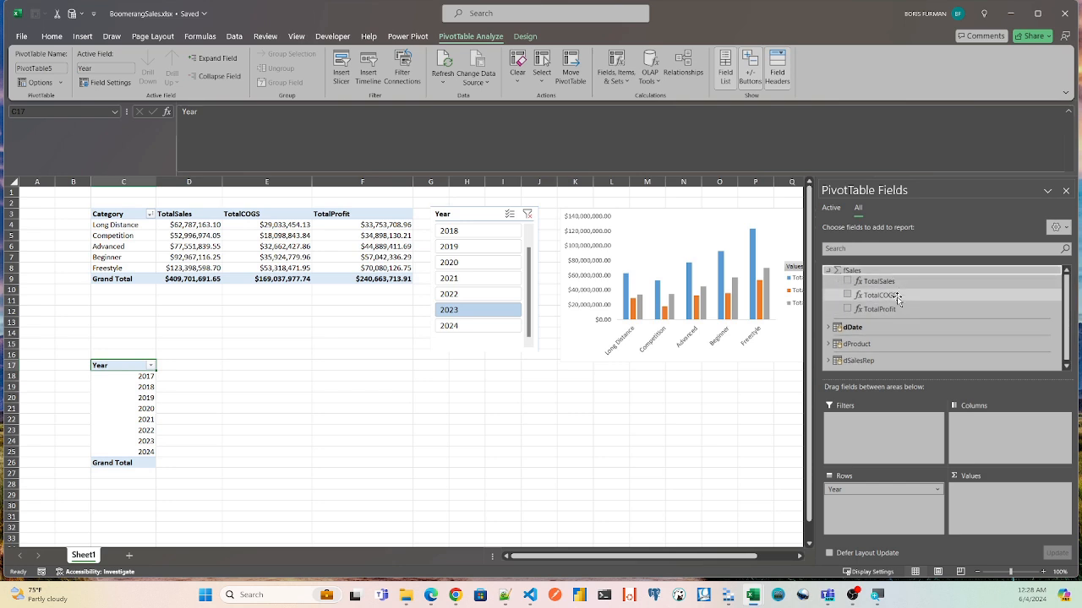
drag(879, 281, 987, 480)
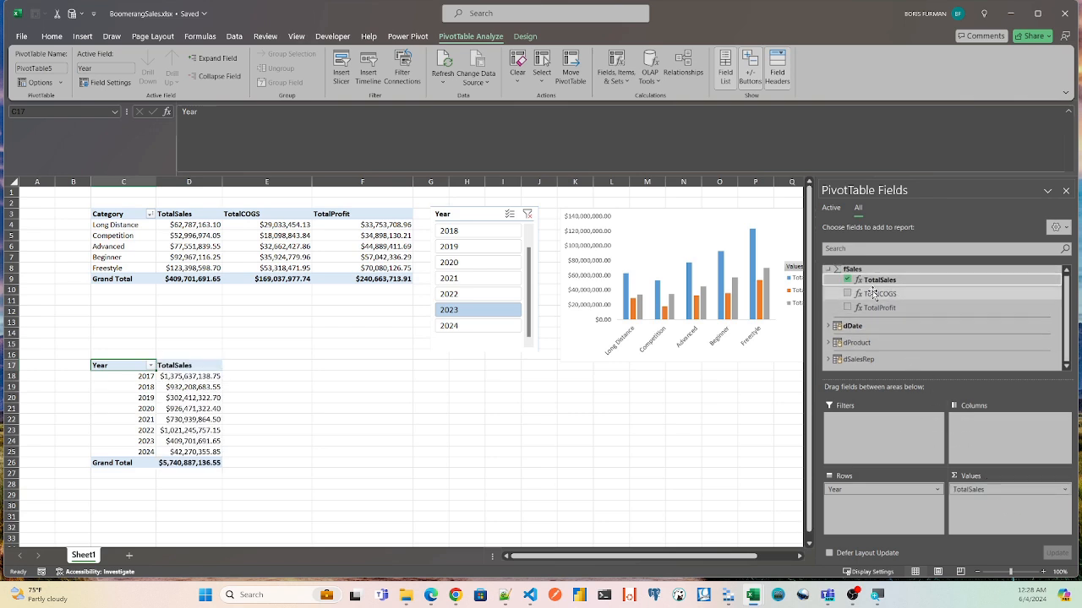
drag(879, 294, 980, 502)
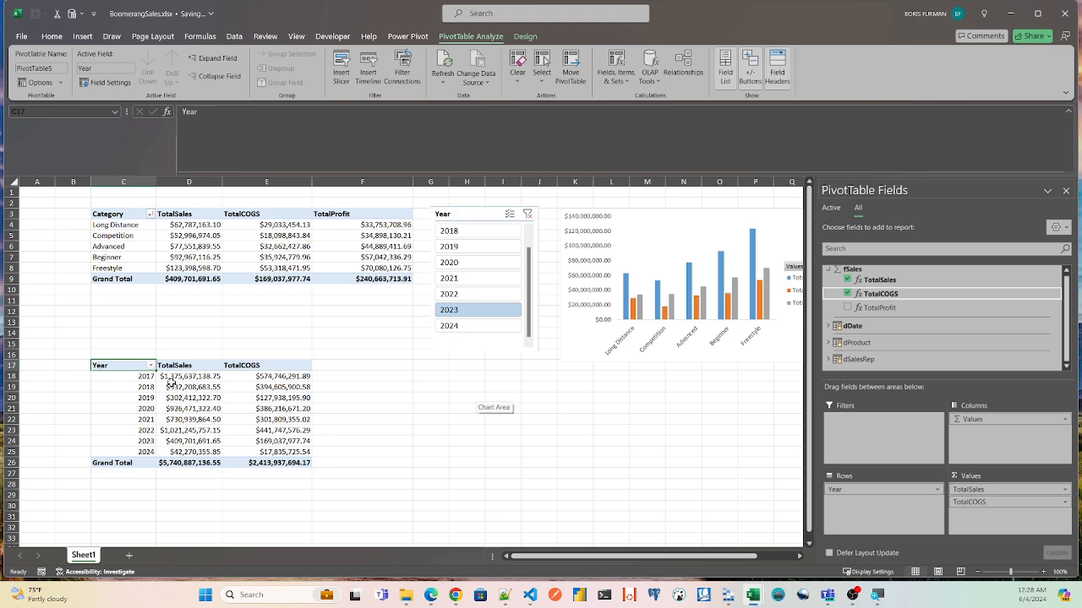
Step: Insert a Clustered Column PivotChart from the Year PivotTable and place it beside that PivotTable, below the slicer
mouse_move(215, 399)
click(85, 37)
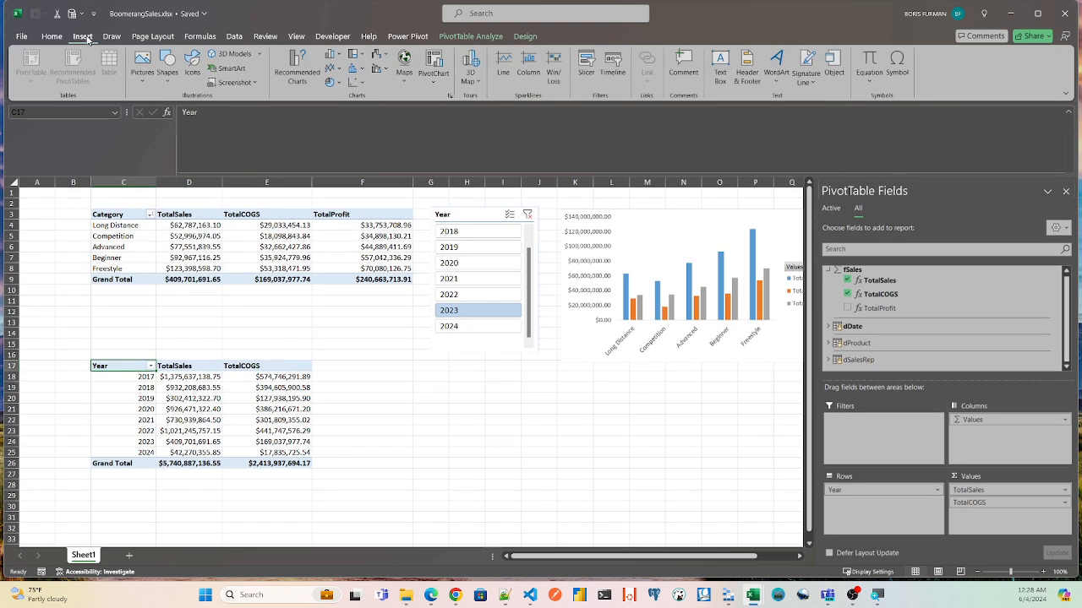
click(297, 72)
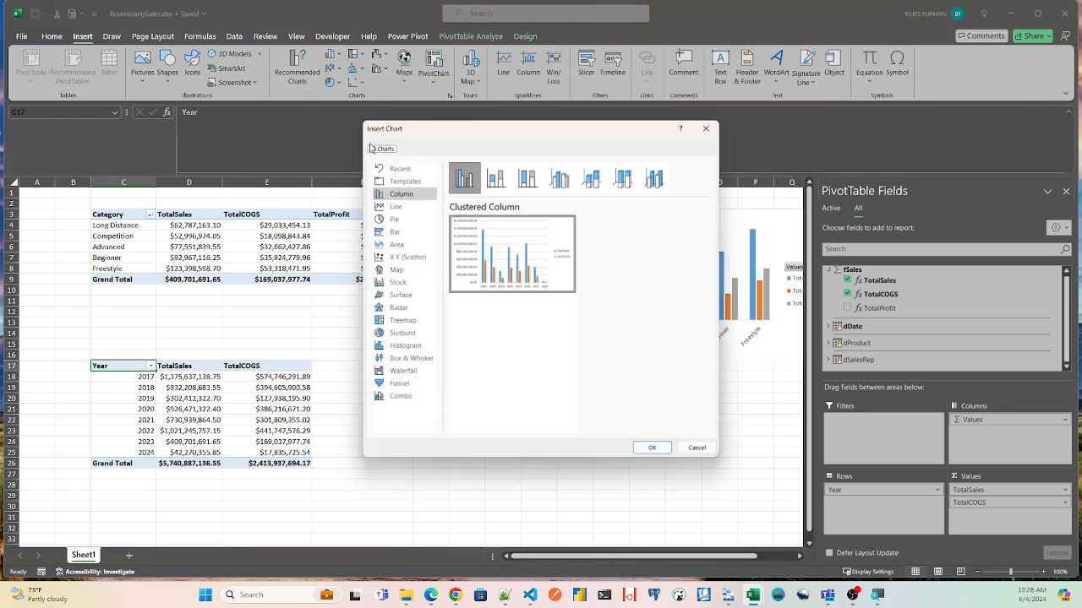
click(652, 448)
drag(396, 294, 457, 394)
Step: Connect the Year slicer to PivotTable5 as well, through its report connections
click(469, 221)
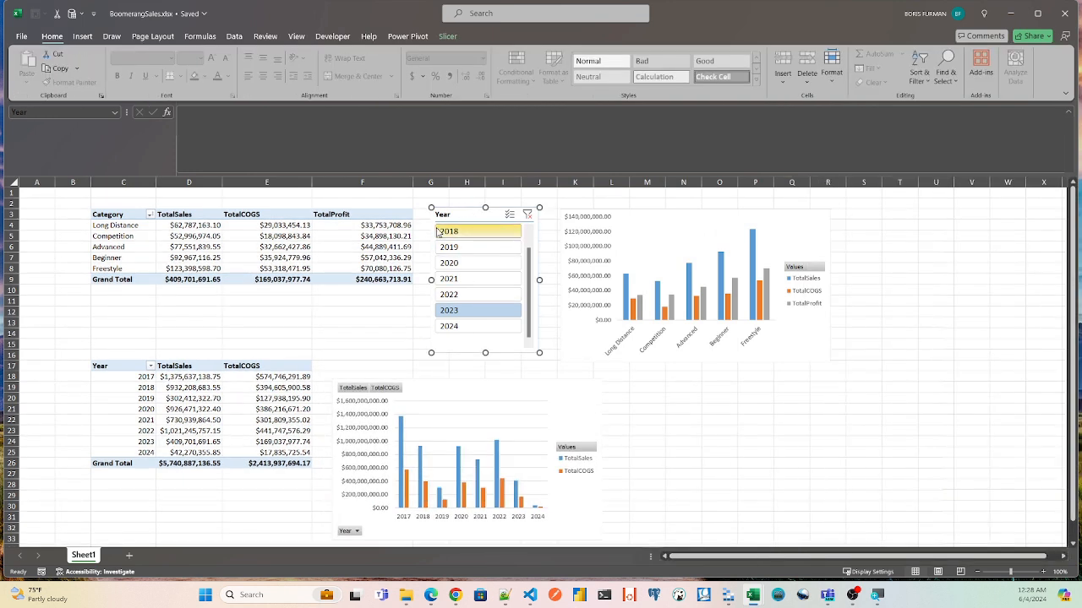
click(448, 37)
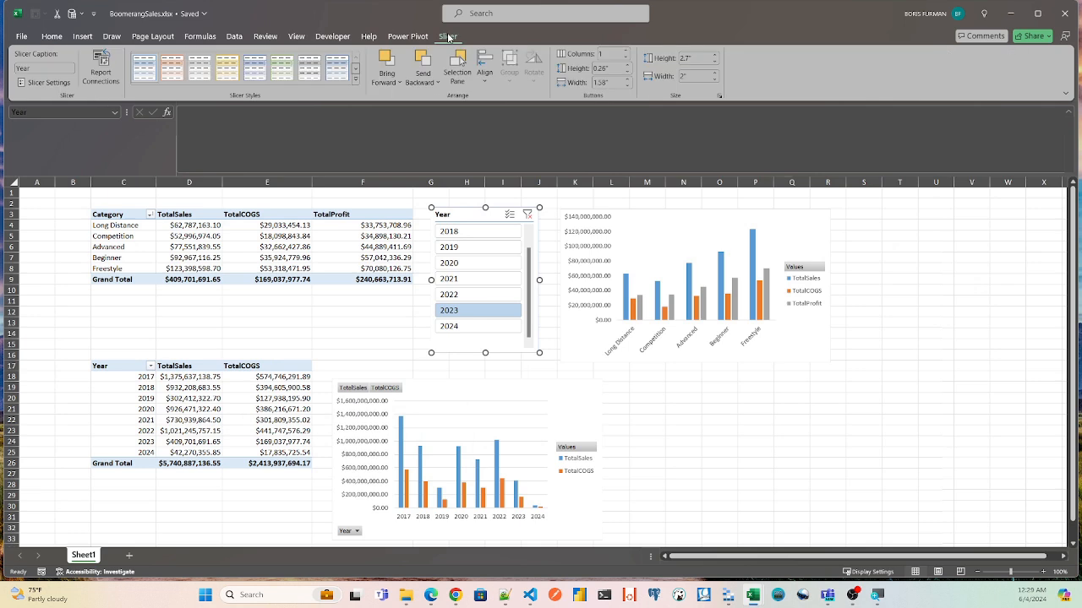
click(102, 75)
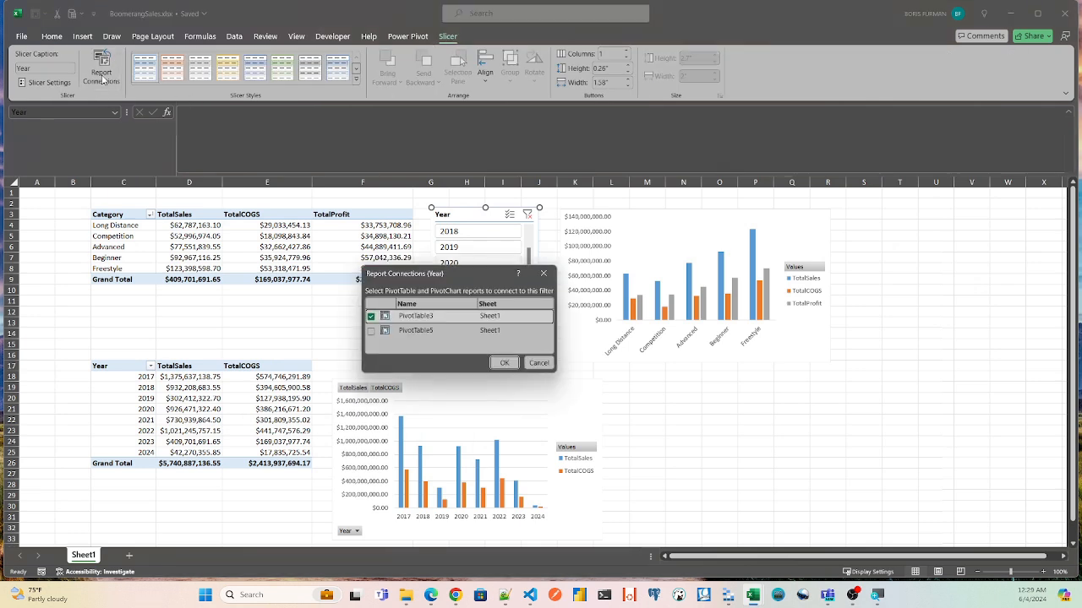
click(371, 330)
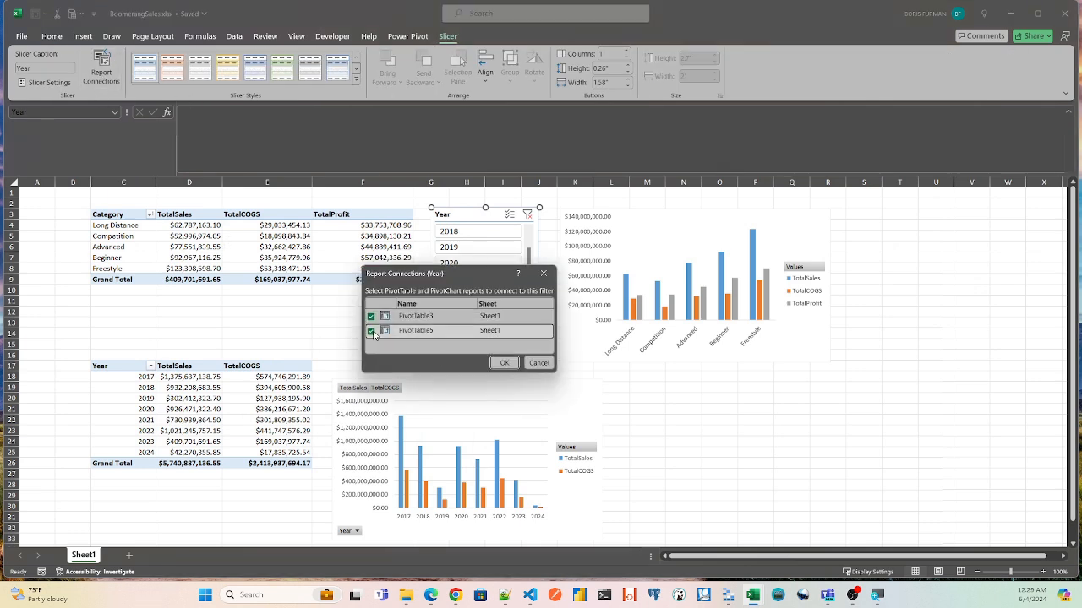
click(495, 363)
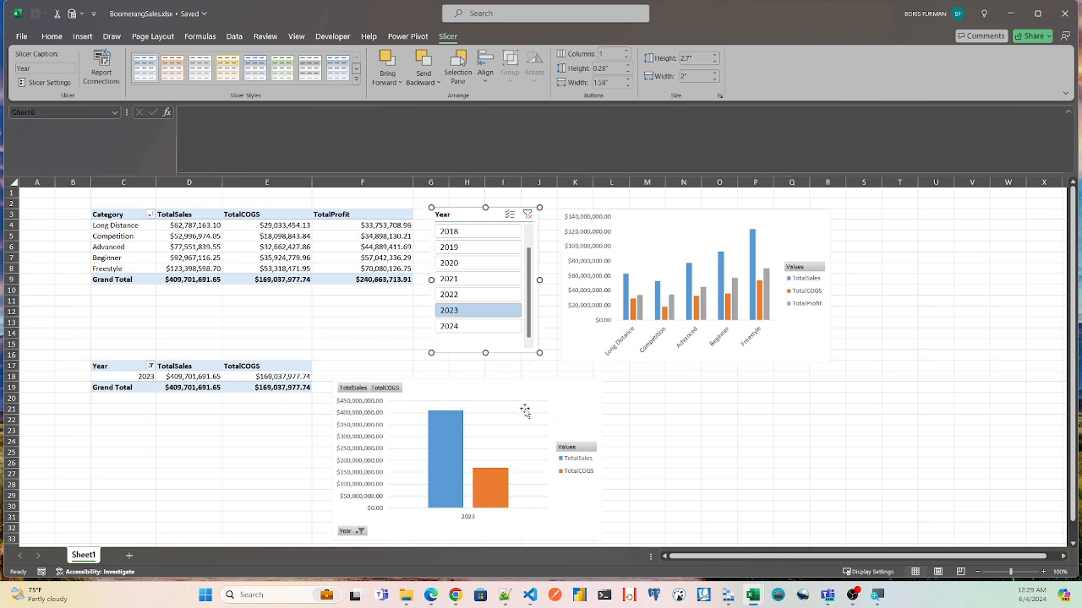
Step: Remove the gridlines from the Year PivotChart
click(598, 402)
click(616, 387)
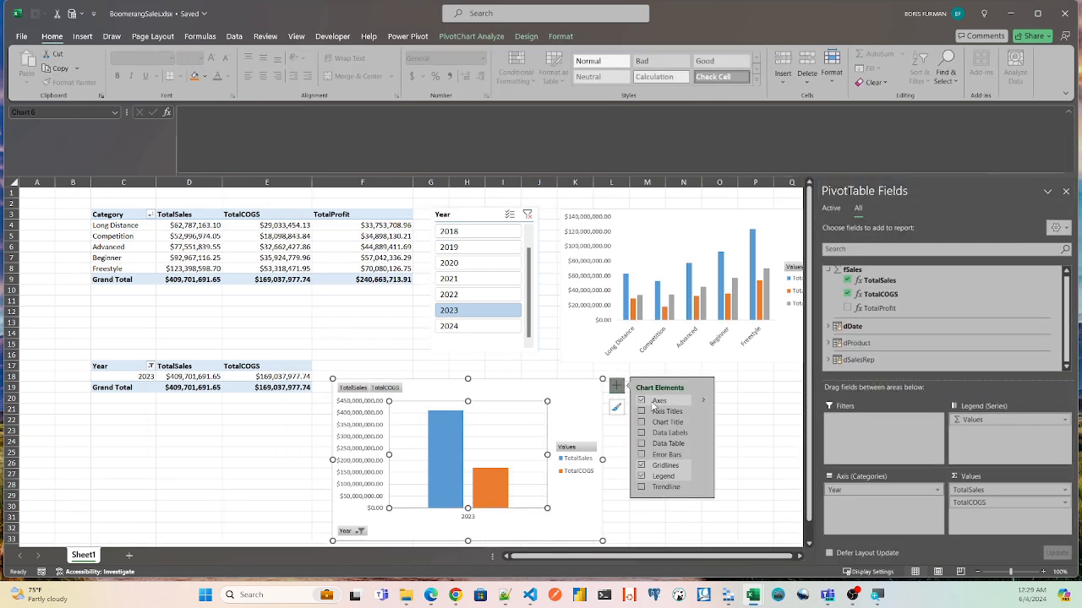
click(640, 465)
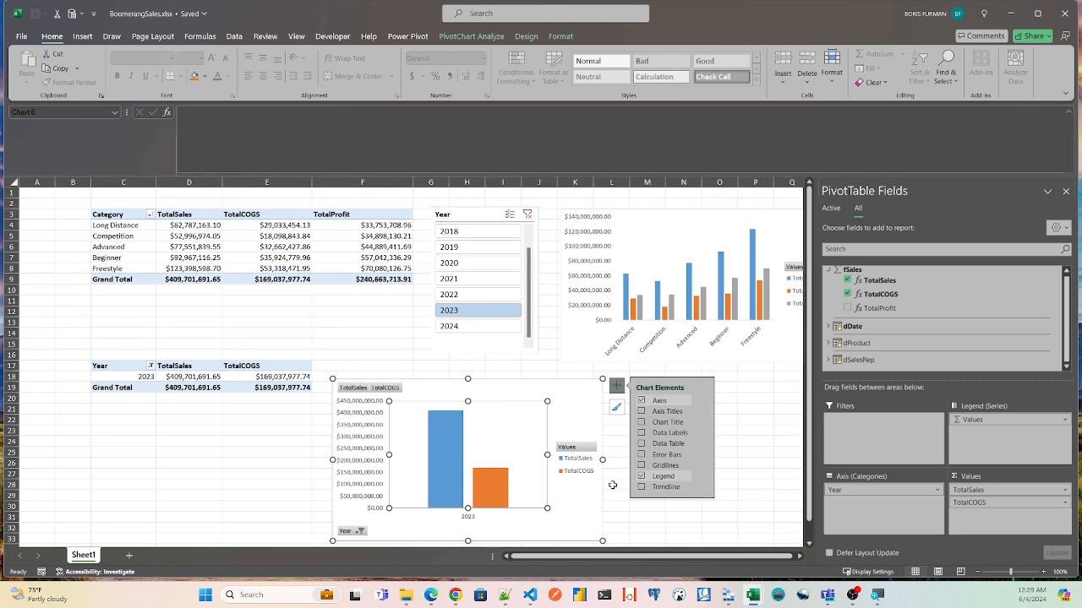
click(696, 516)
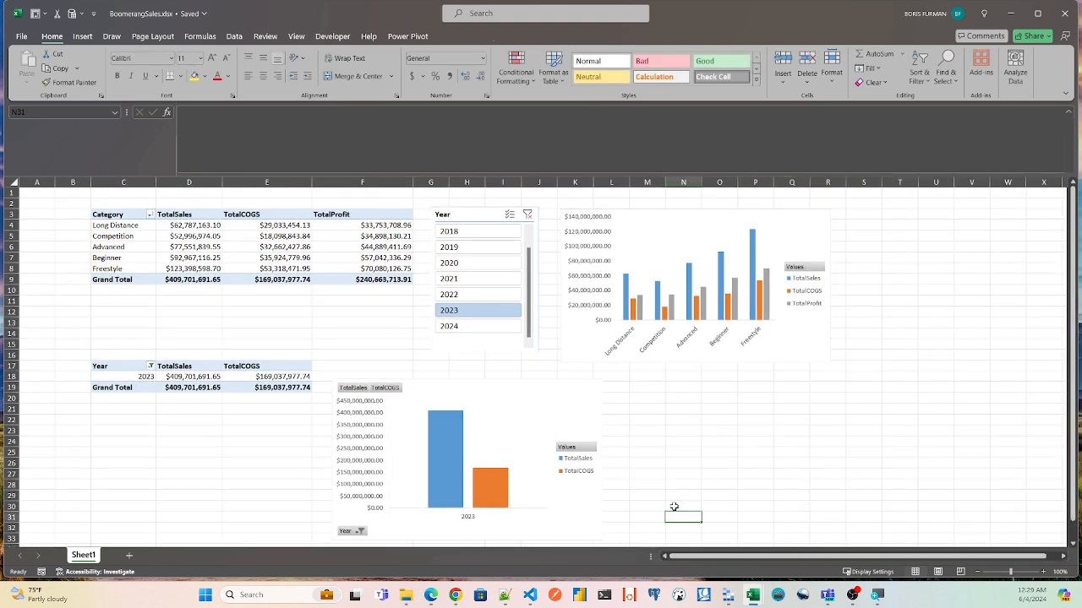
Step: Hide the axis field buttons on the Year PivotChart and shift the chart slightly upward, closer to the slicer
right_click(349, 532)
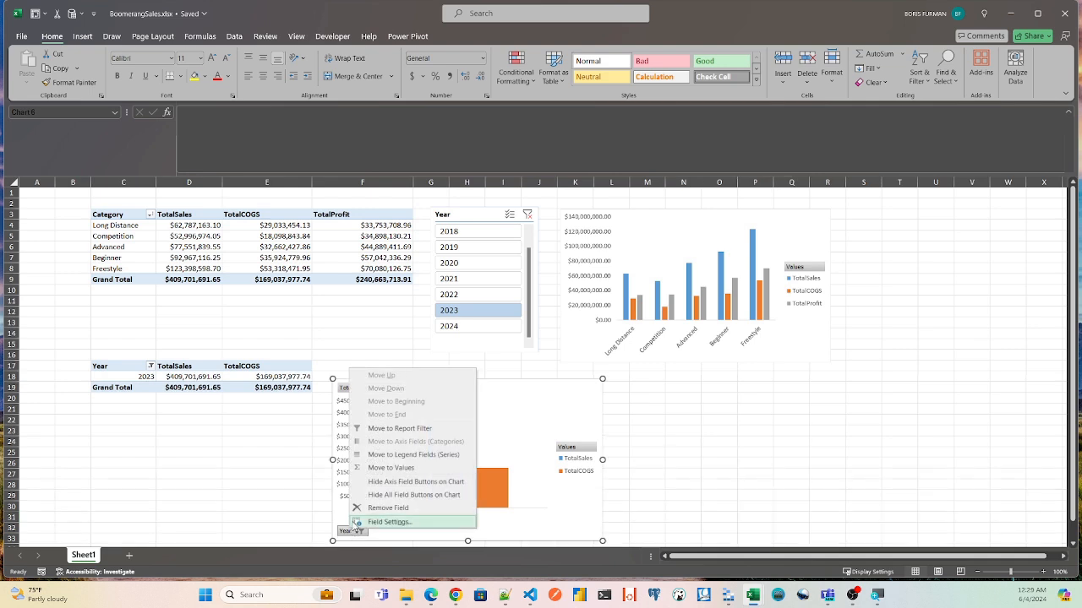
click(381, 483)
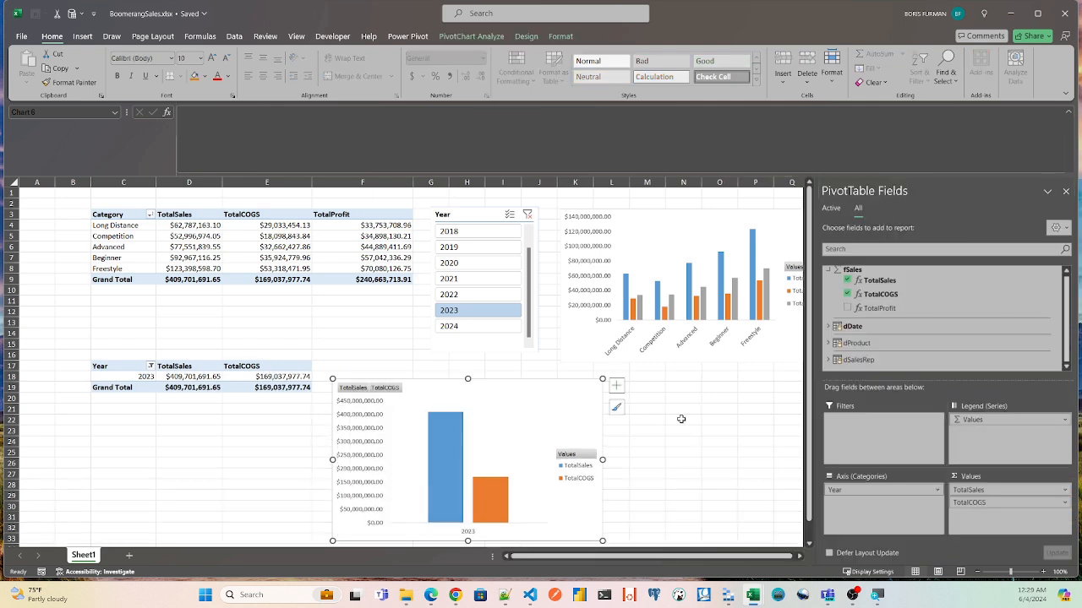
click(681, 419)
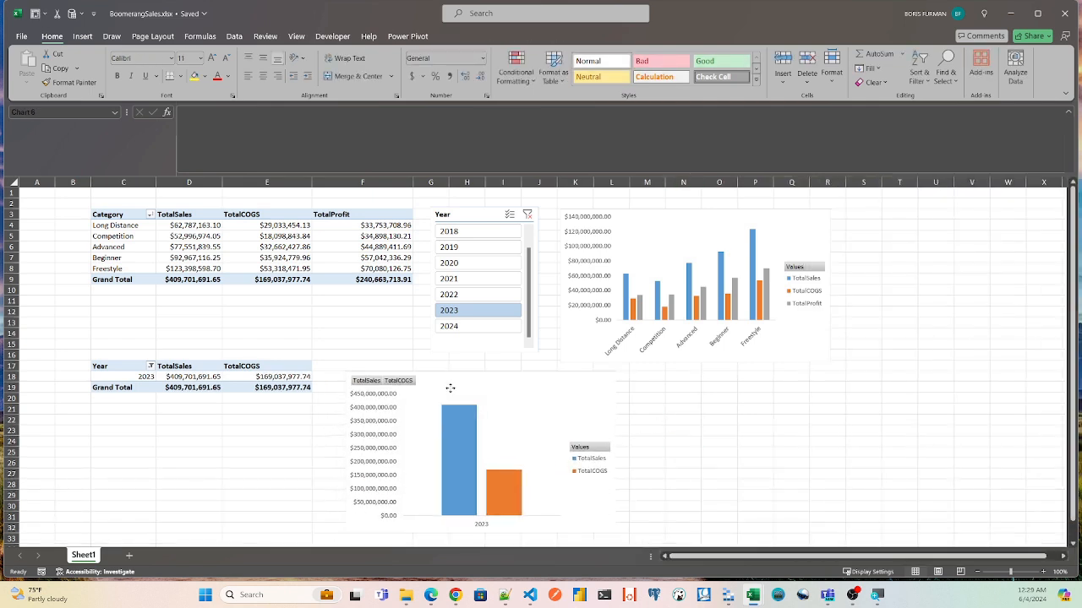
drag(450, 388, 440, 381)
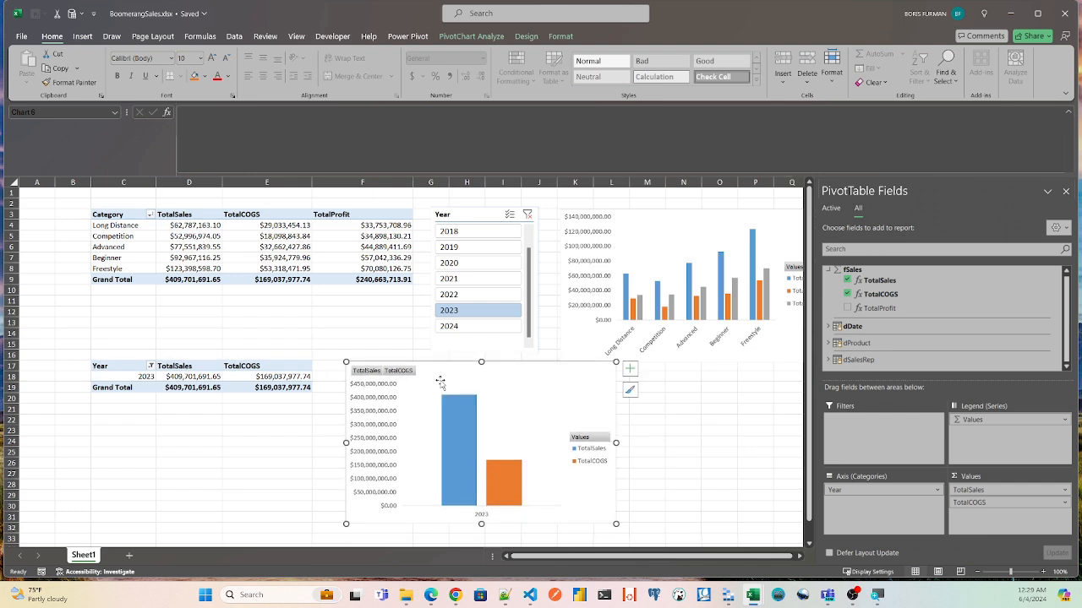
Step: Filter the Year slicer to 2022, 2020 and 2018 one at a time, and finally to the range 2018 through 2023
click(463, 294)
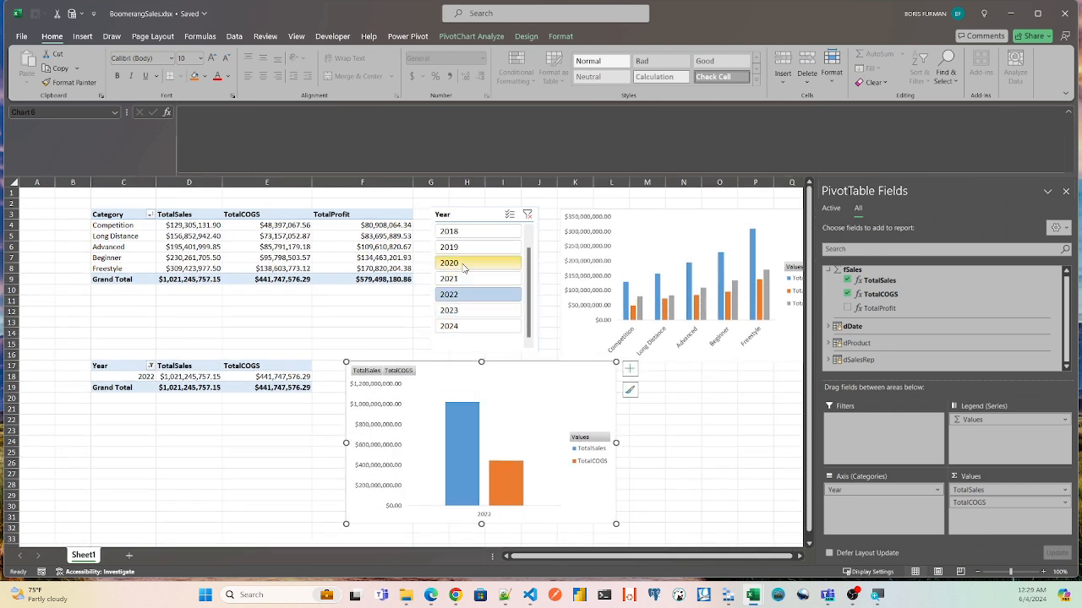
click(463, 265)
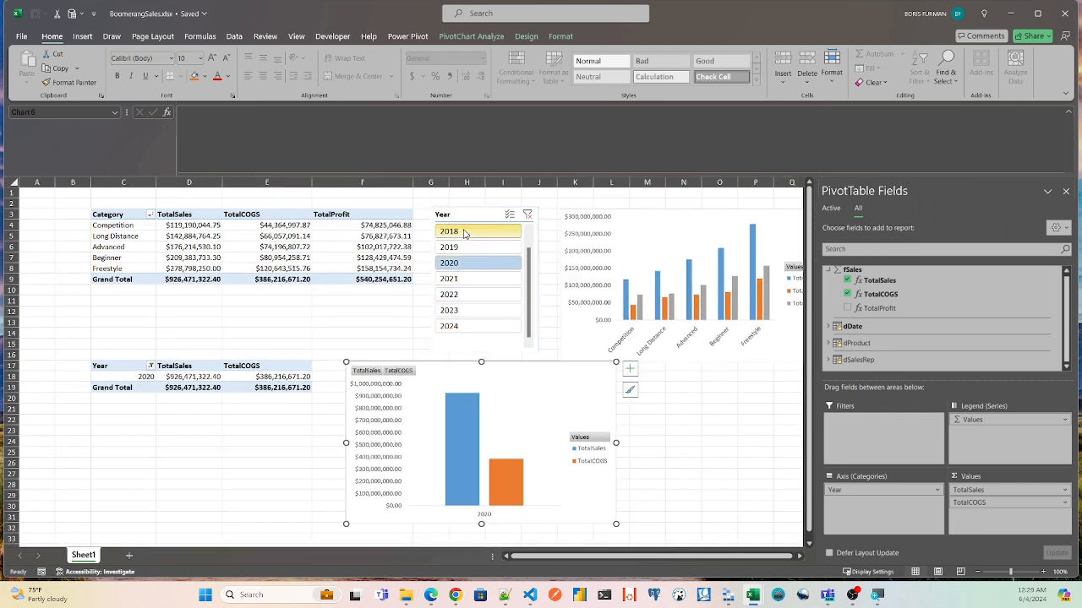
click(463, 233)
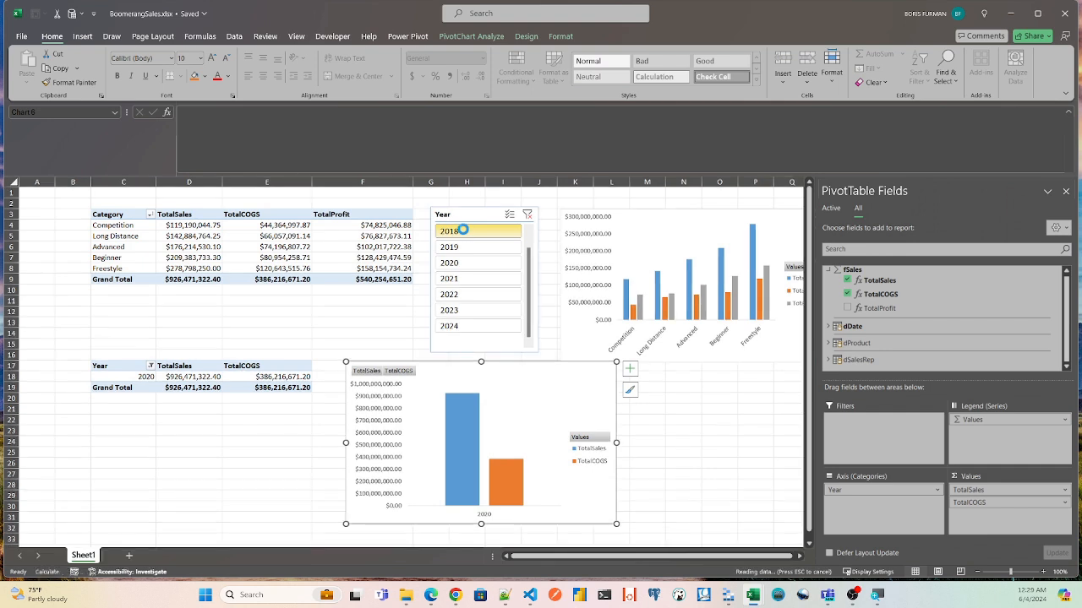
shift+click(454, 298)
shift+click(454, 312)
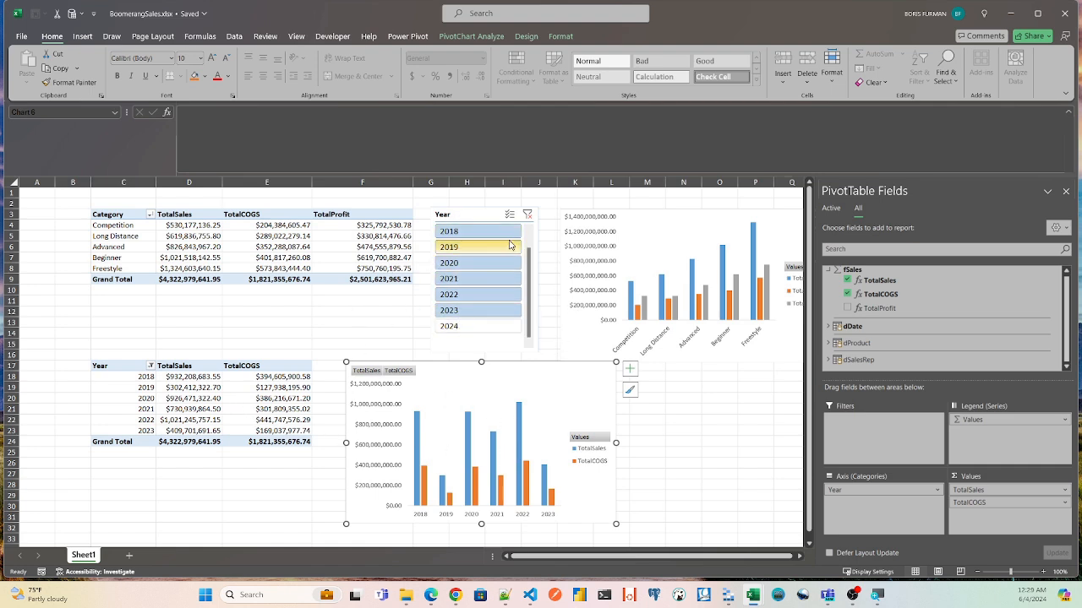
Step: Move the Year slicer beside the Year chart and the category chart beside its PivotTable, and filter the slicer by 2020 and by 2019
drag(489, 209, 718, 386)
click(674, 211)
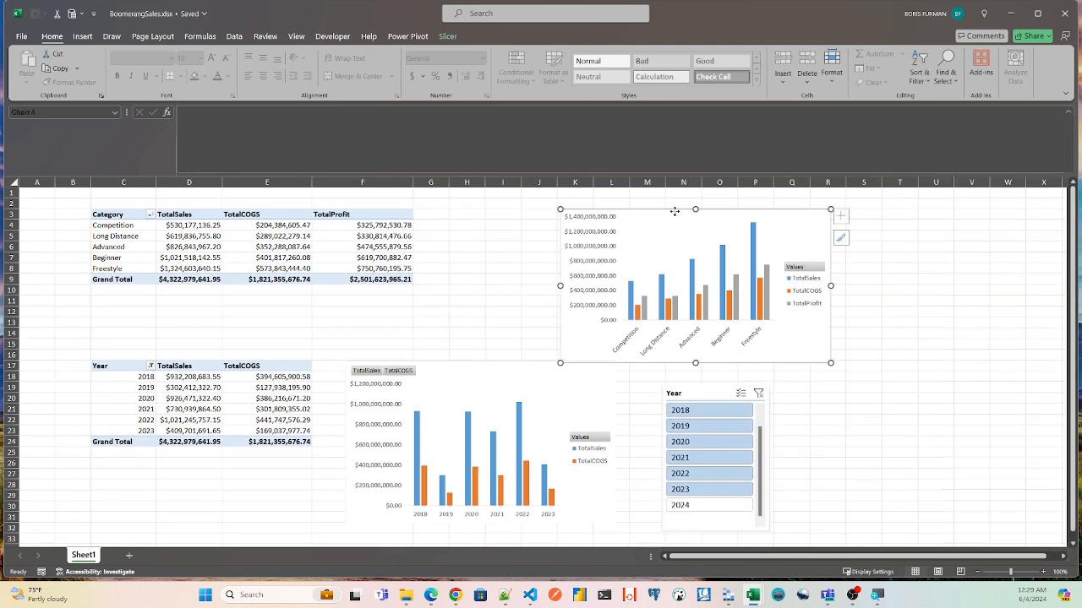
drag(674, 211, 539, 201)
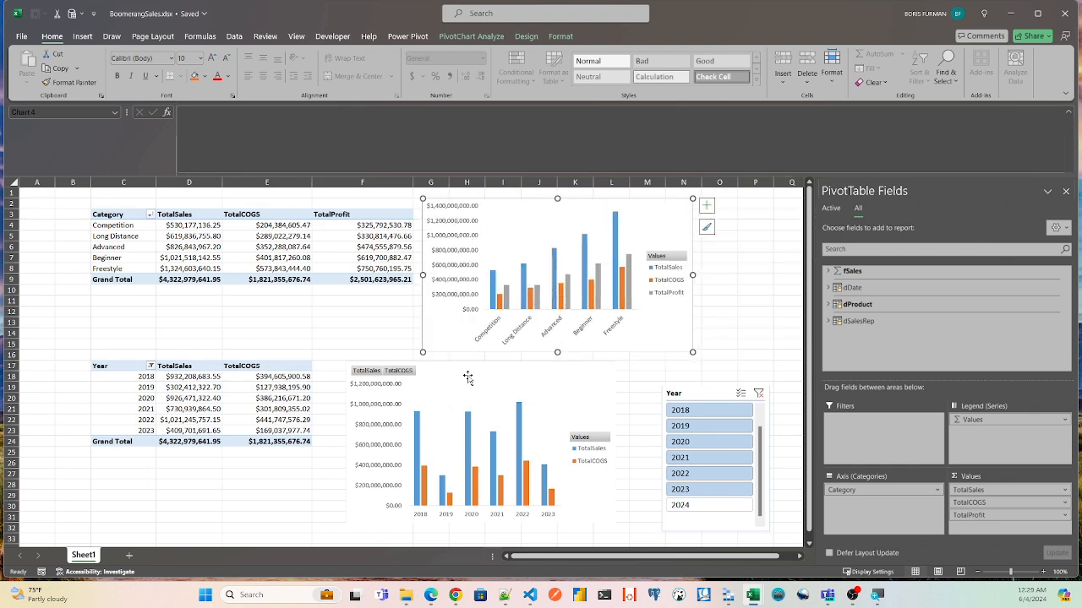
drag(465, 374, 471, 381)
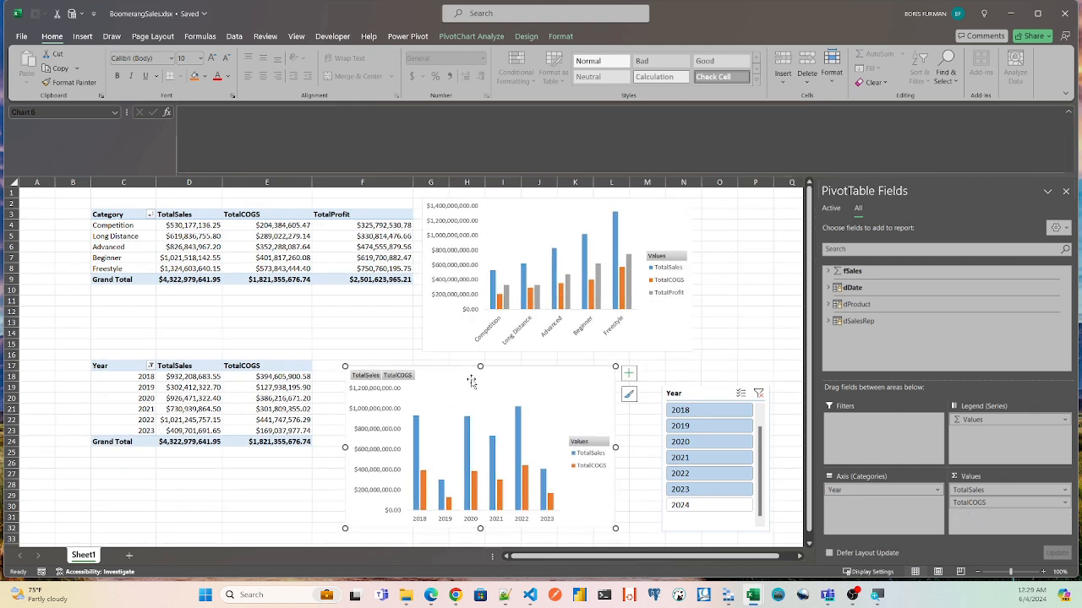
click(690, 443)
click(692, 428)
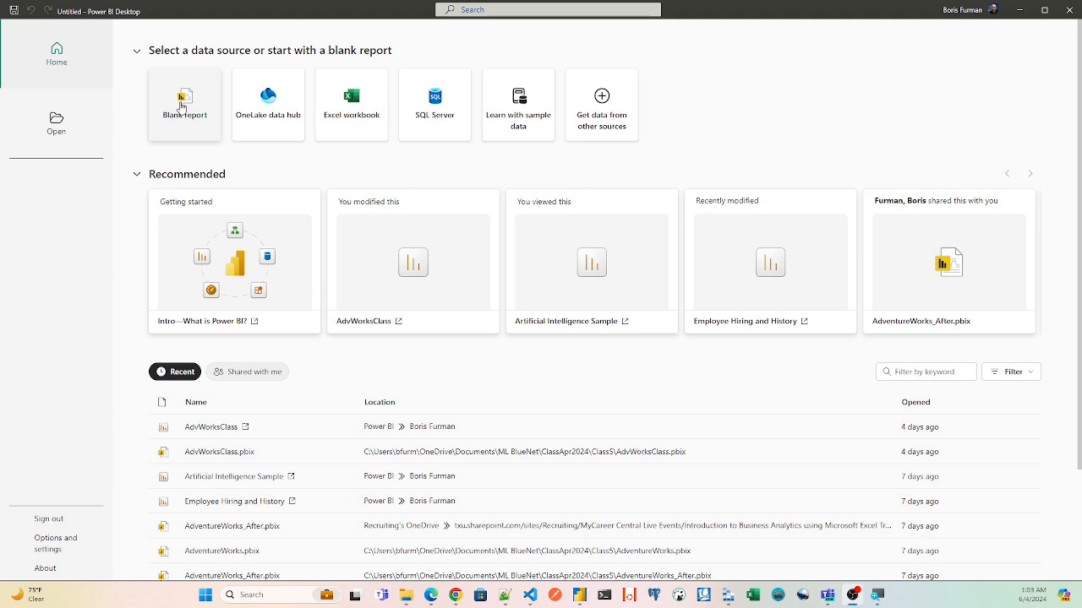
Step: In Power BI Desktop, start a blank report and import the Power Query and Power Pivot contents of BoomerangSales.xlsx
click(198, 116)
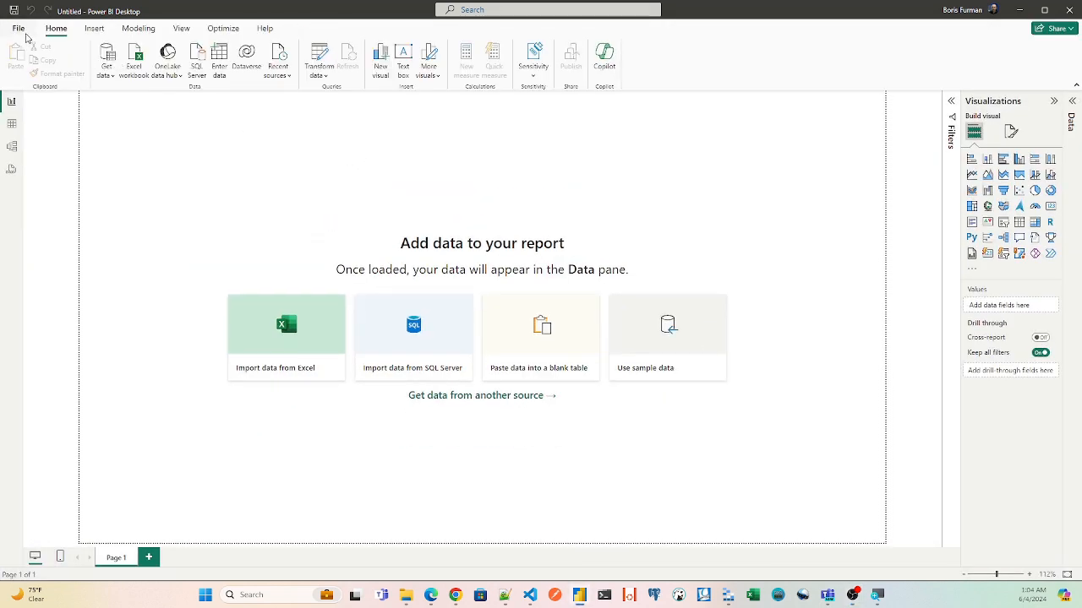
click(19, 29)
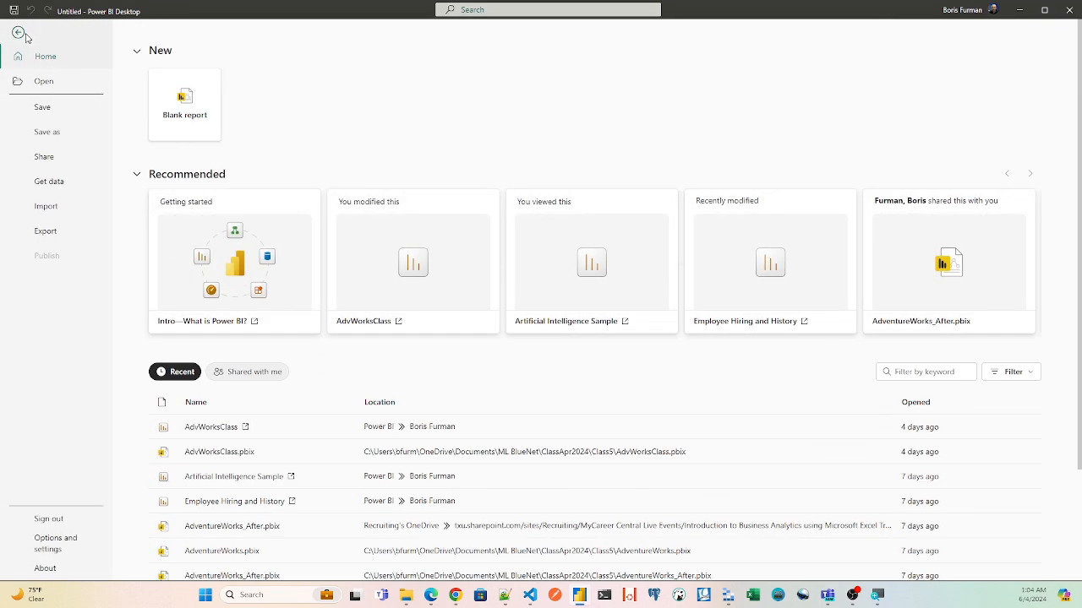
click(47, 210)
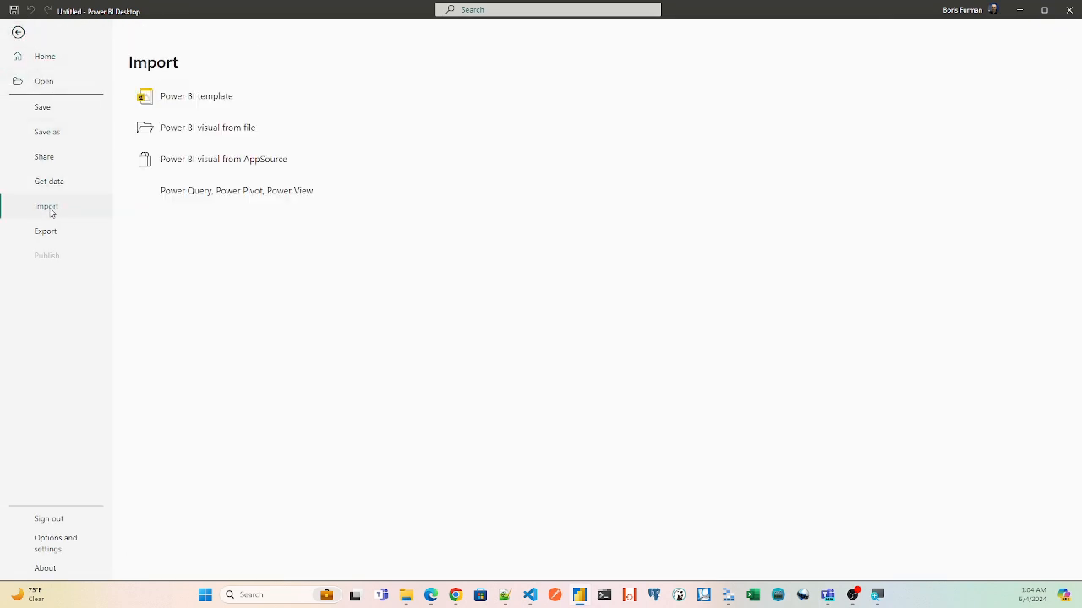
click(216, 196)
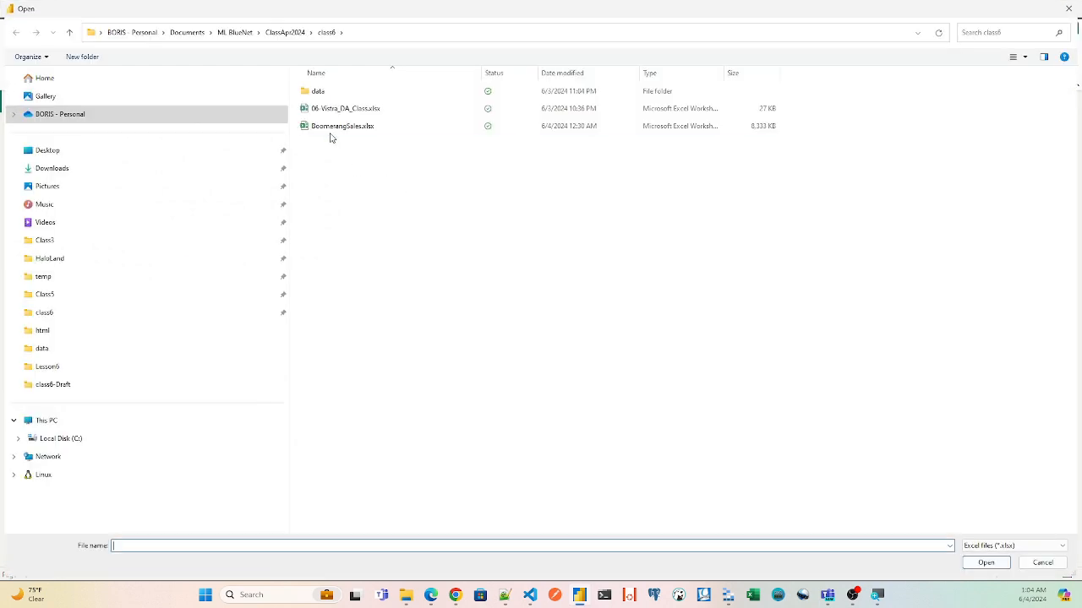
double_click(331, 129)
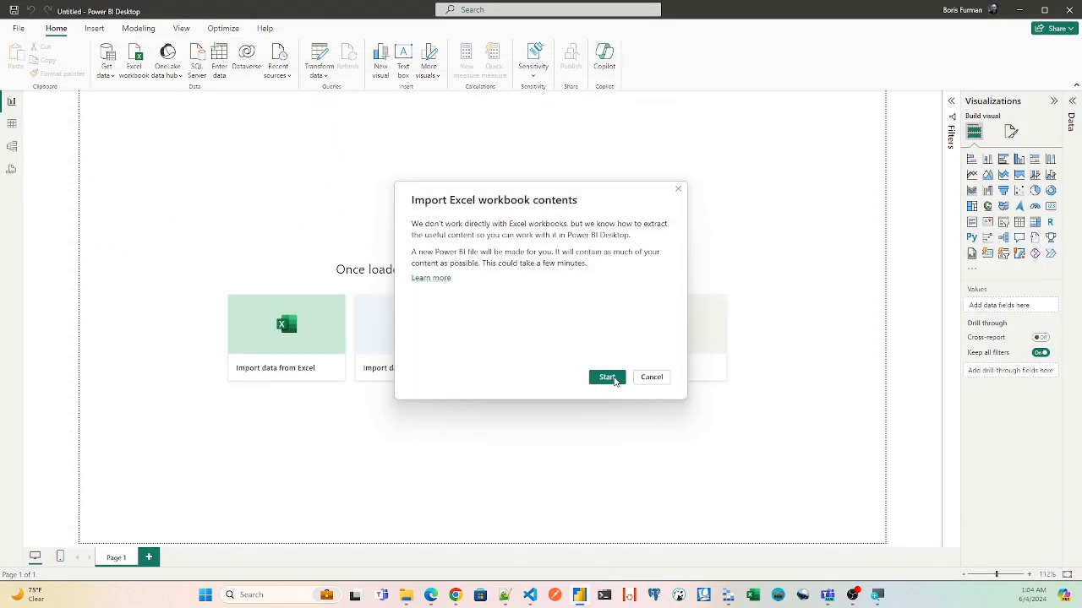
click(607, 377)
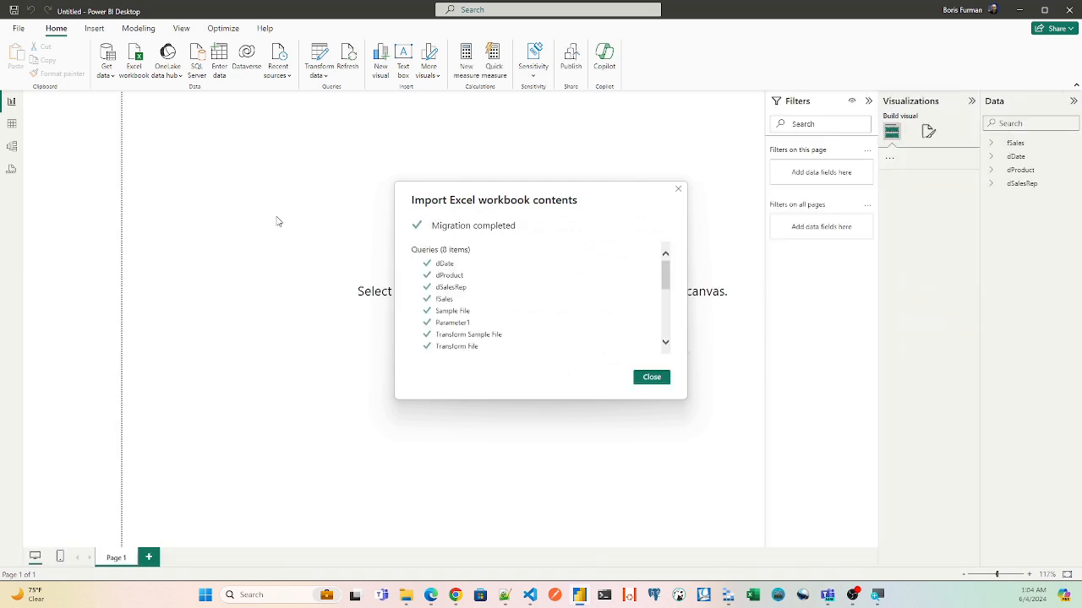
Step: Close the migration summary and save the report as BoomerangSales in the class6 folder
click(649, 385)
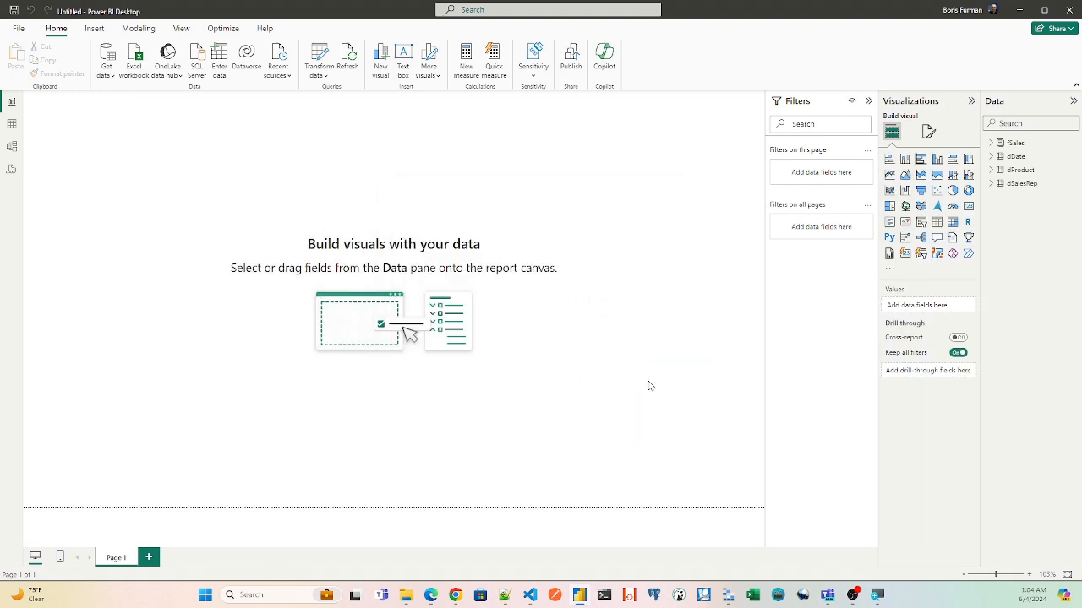
click(17, 30)
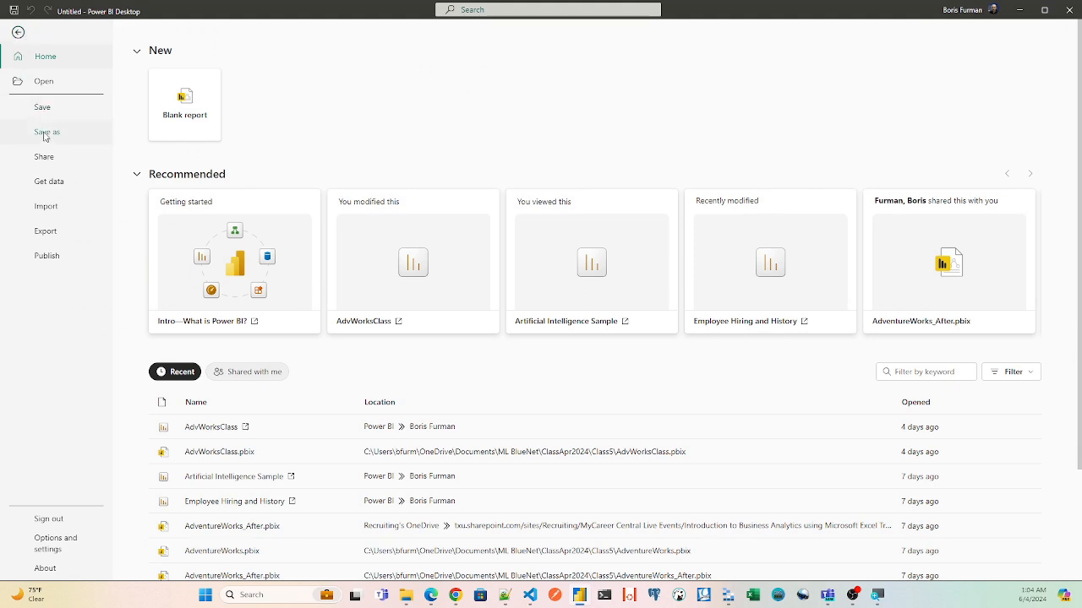
click(48, 140)
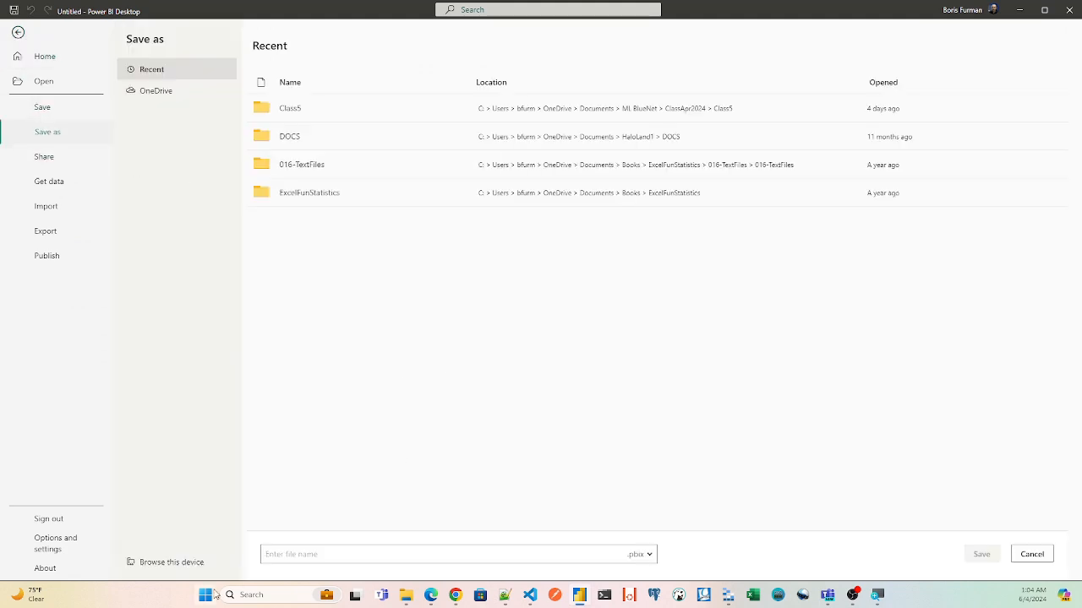
click(182, 564)
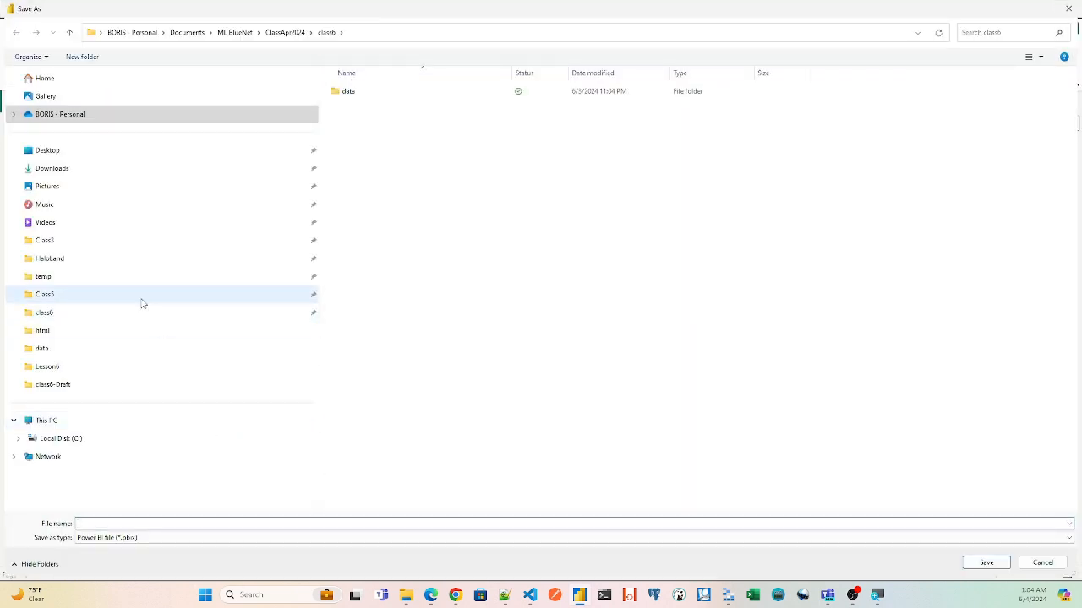
click(71, 316)
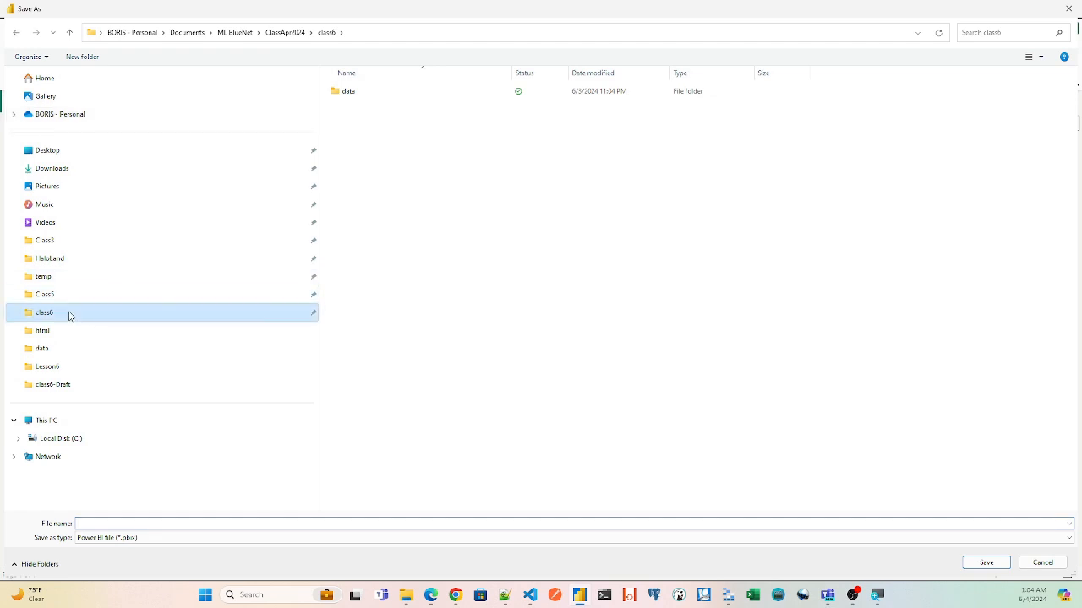
click(193, 523)
text(Boo)
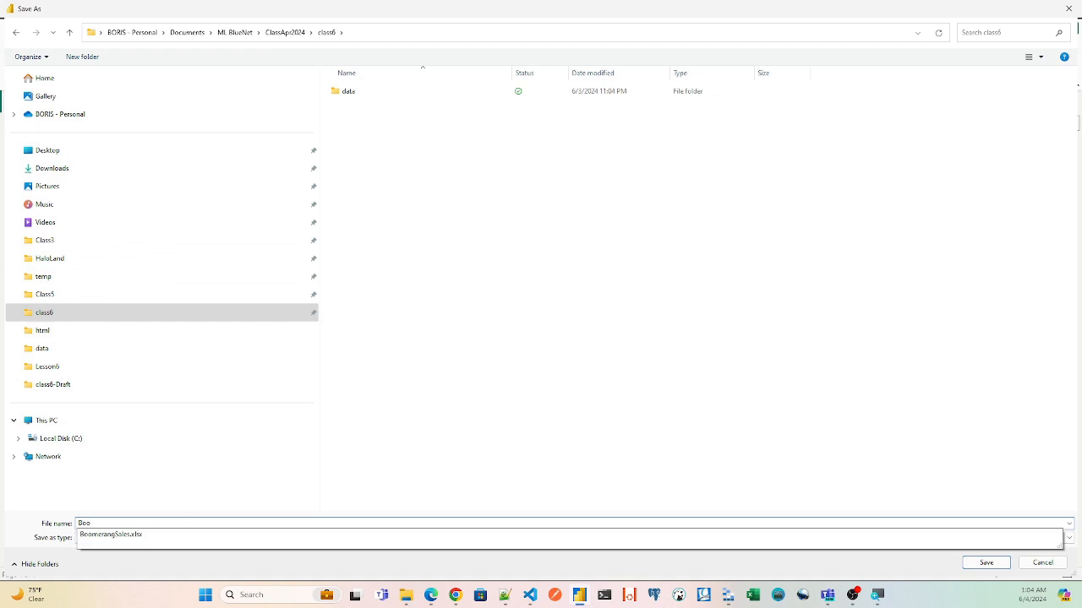
key(Down)
key(Return)
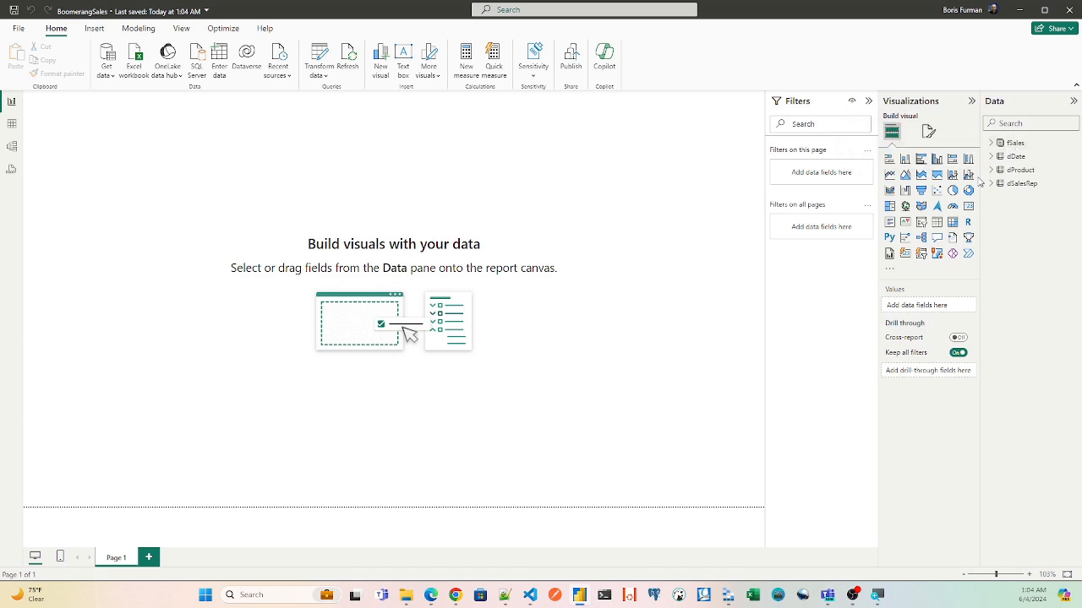
Step: Examine the imported fields of fSales, dDate and dProduct, and the relationships between the tables
click(1011, 146)
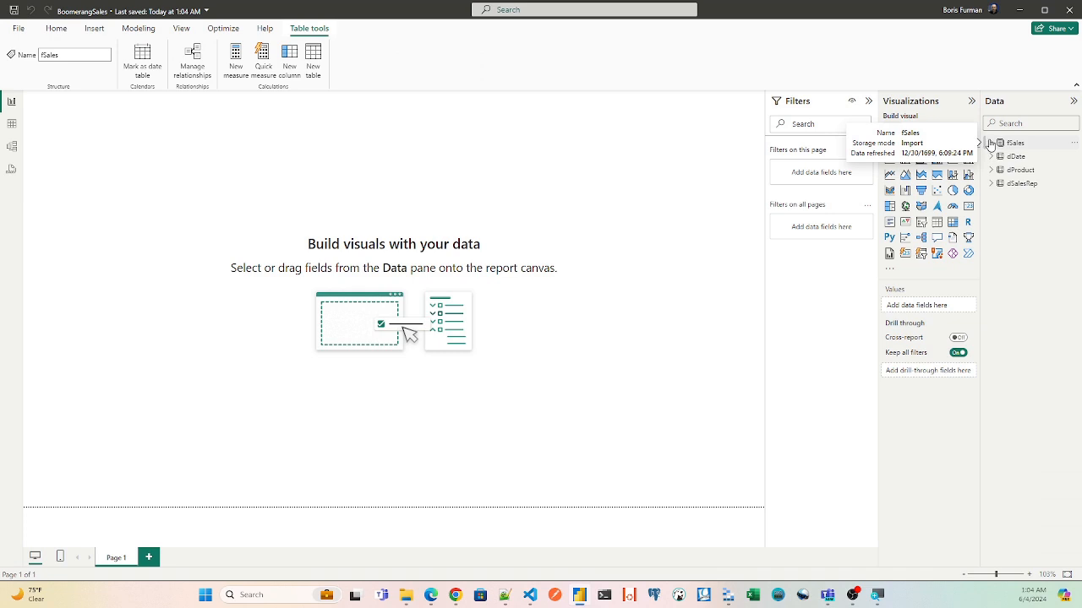
click(990, 144)
click(991, 197)
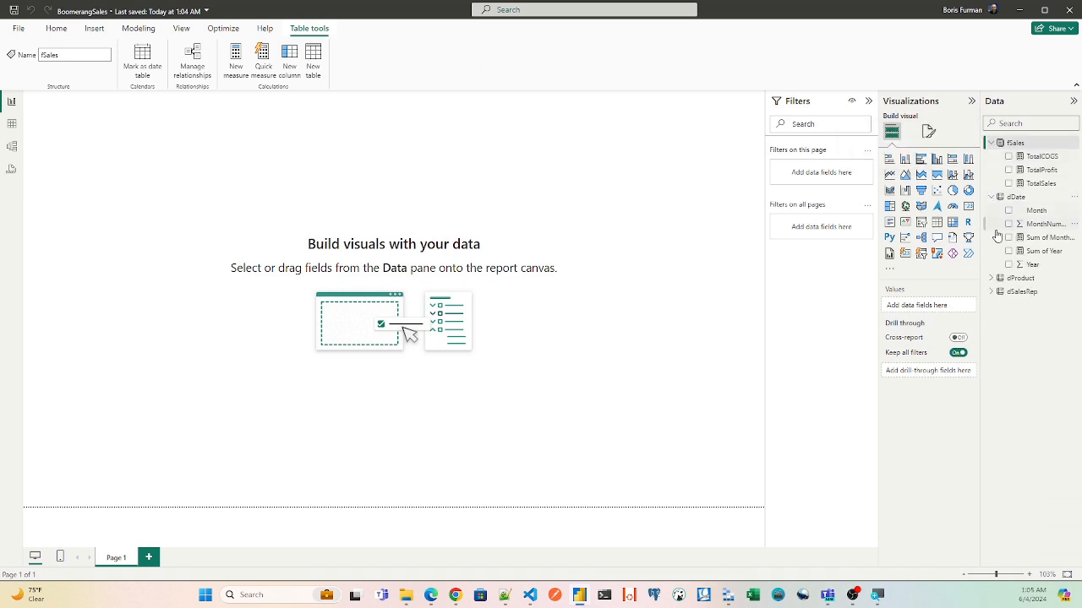
click(991, 278)
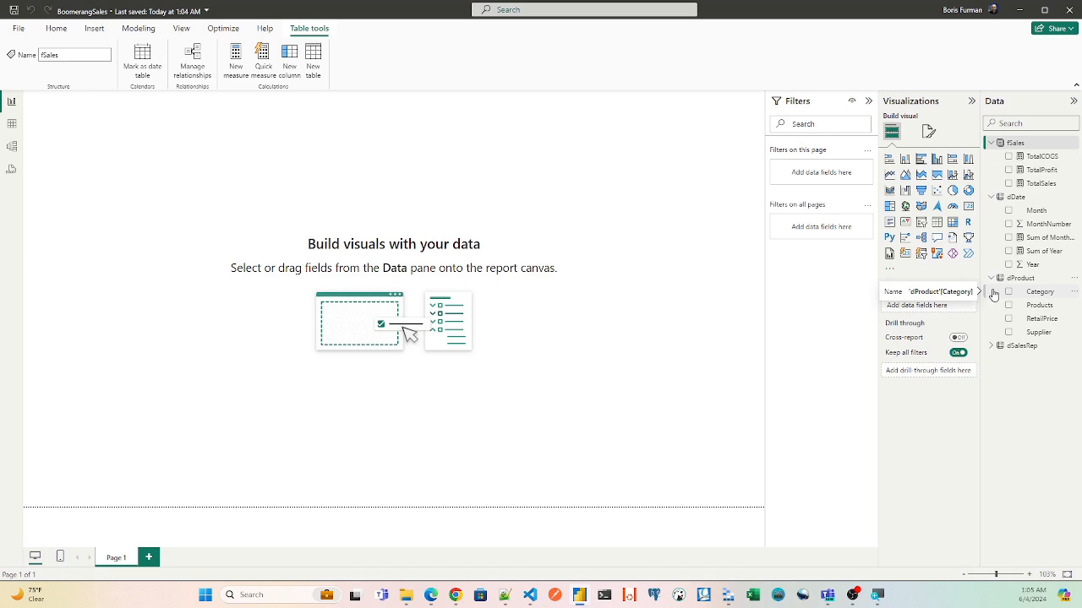
click(185, 64)
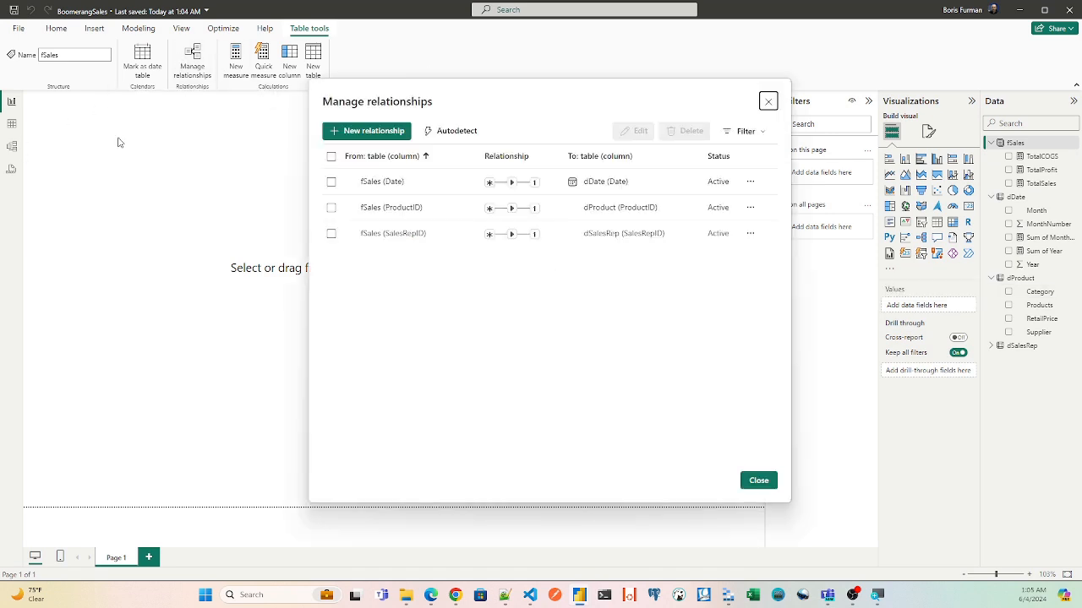
click(763, 110)
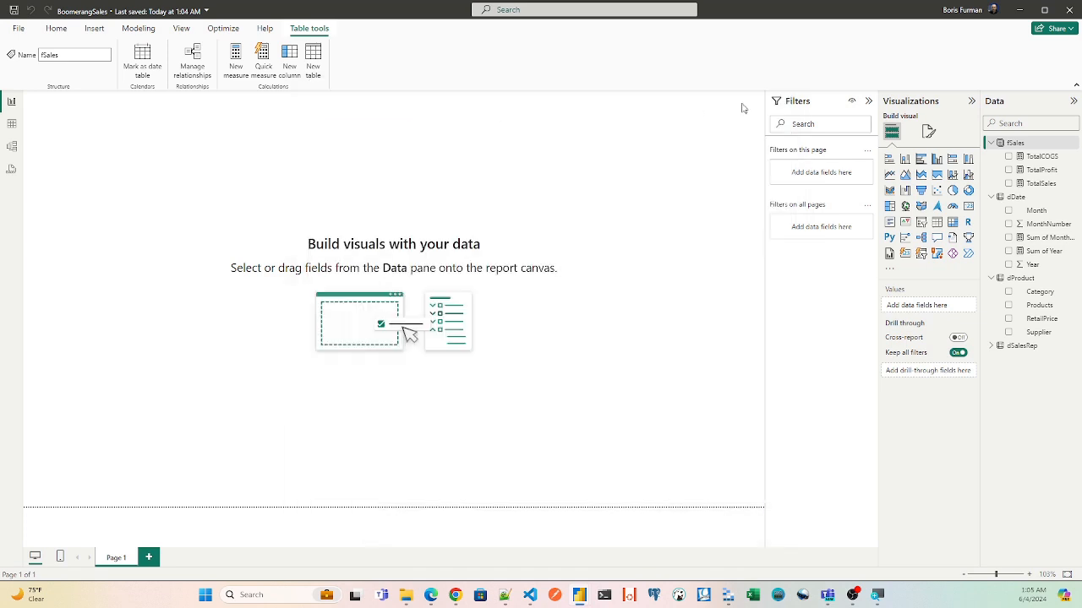
Step: Rearrange the fSales, dProduct, dDate and dSalesRep cards slightly in the model diagram
click(11, 146)
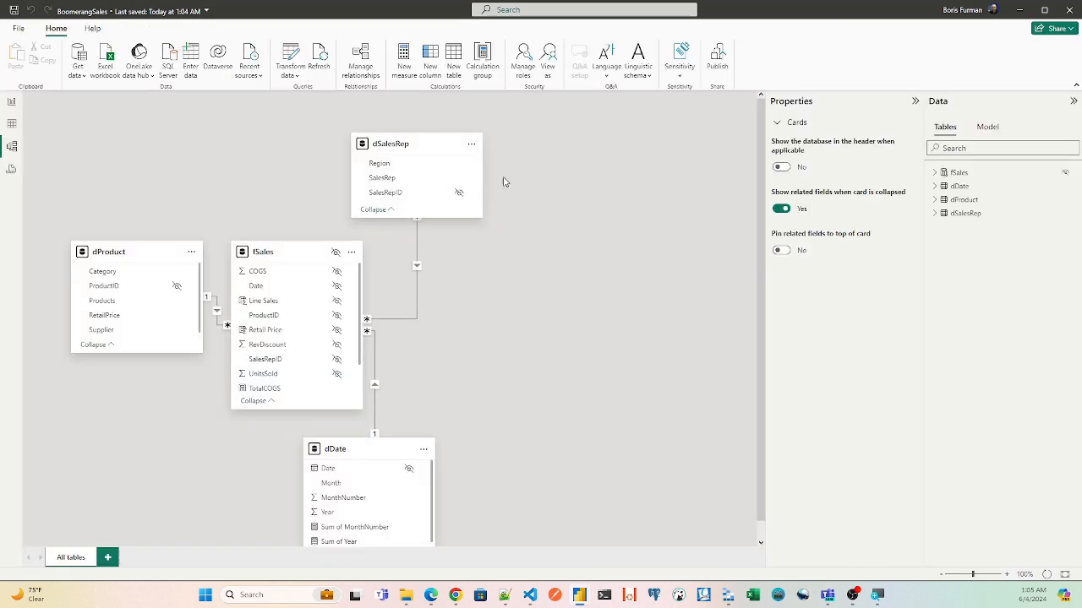
scroll(746, 213, down, 1)
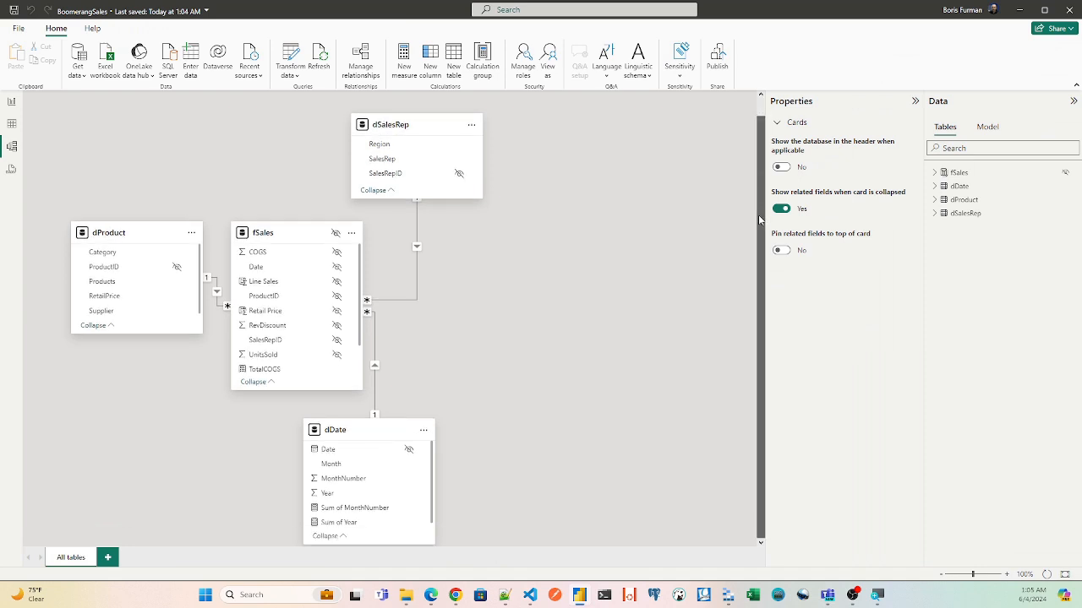
drag(254, 228, 256, 216)
drag(169, 231, 163, 233)
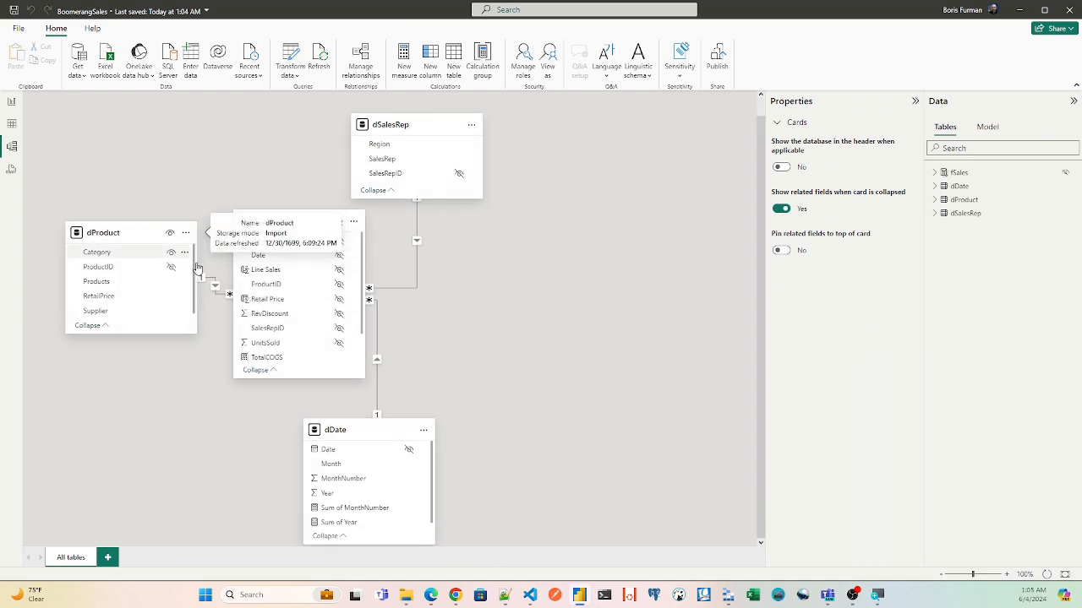
drag(360, 430, 365, 425)
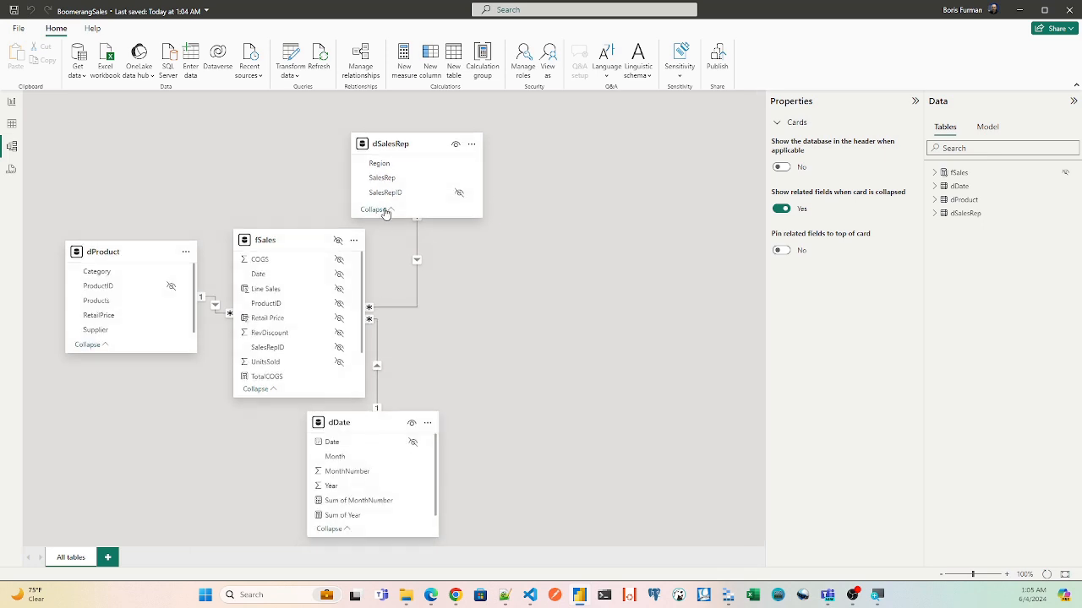
drag(400, 144, 402, 151)
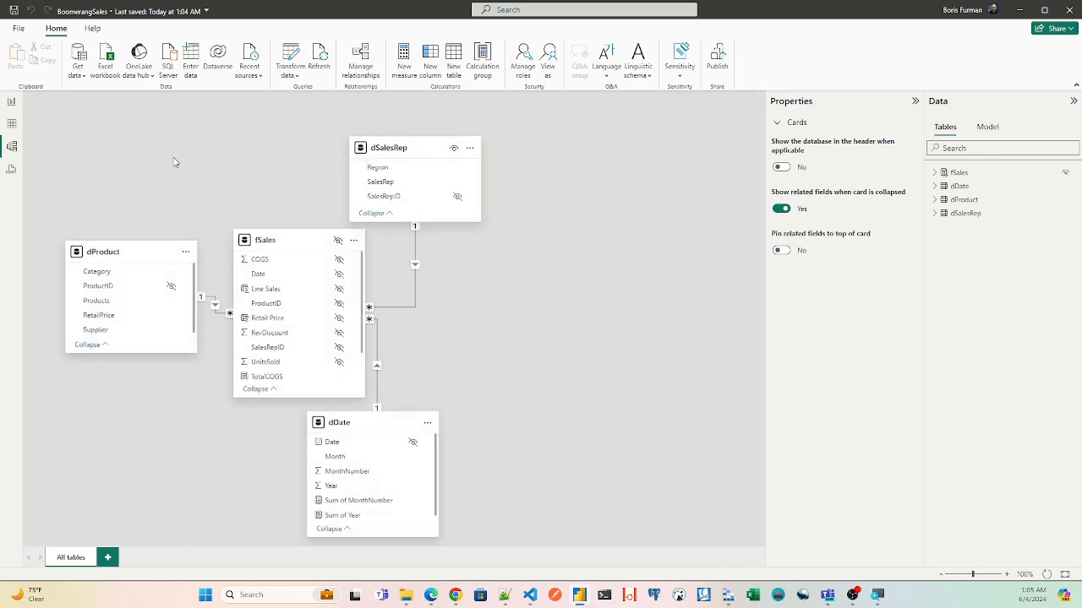
Step: Review the data rows of the imported tables, from fSales and dDate through dProduct and dSalesRep
click(11, 125)
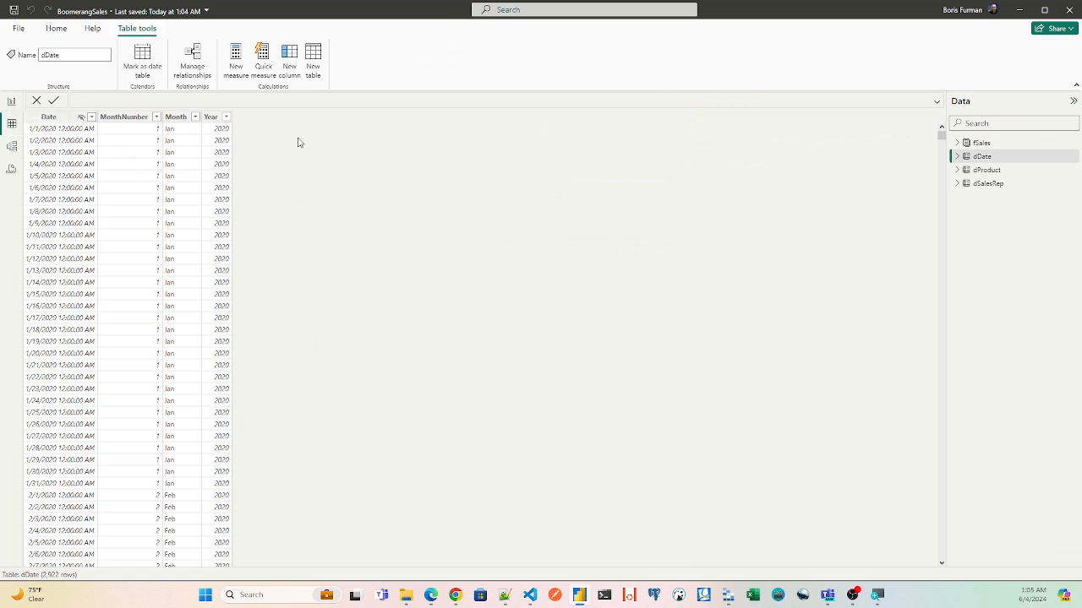
click(981, 143)
click(983, 157)
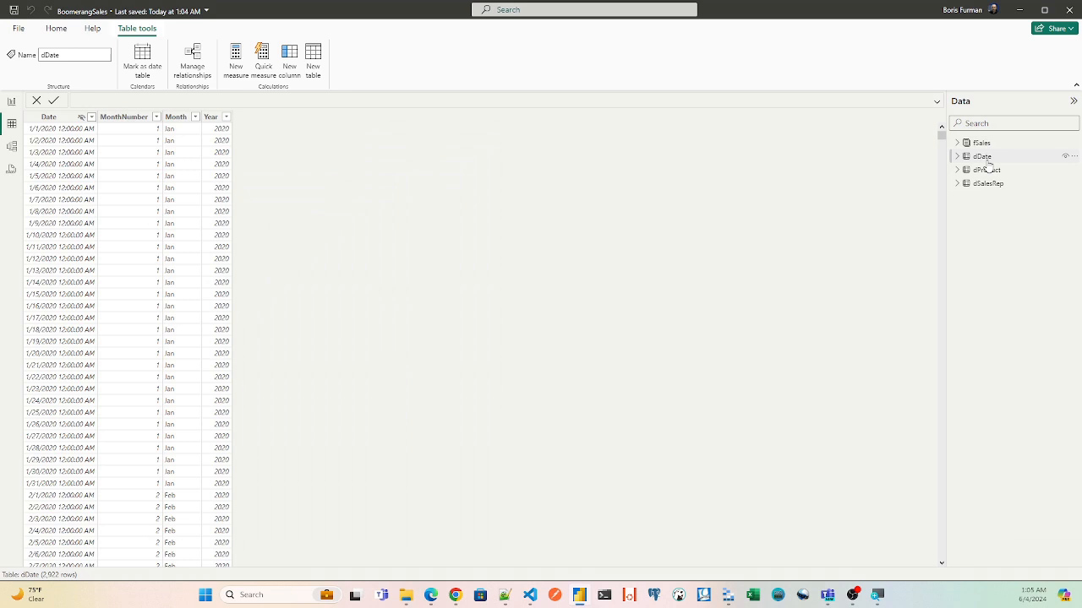
click(986, 169)
click(987, 183)
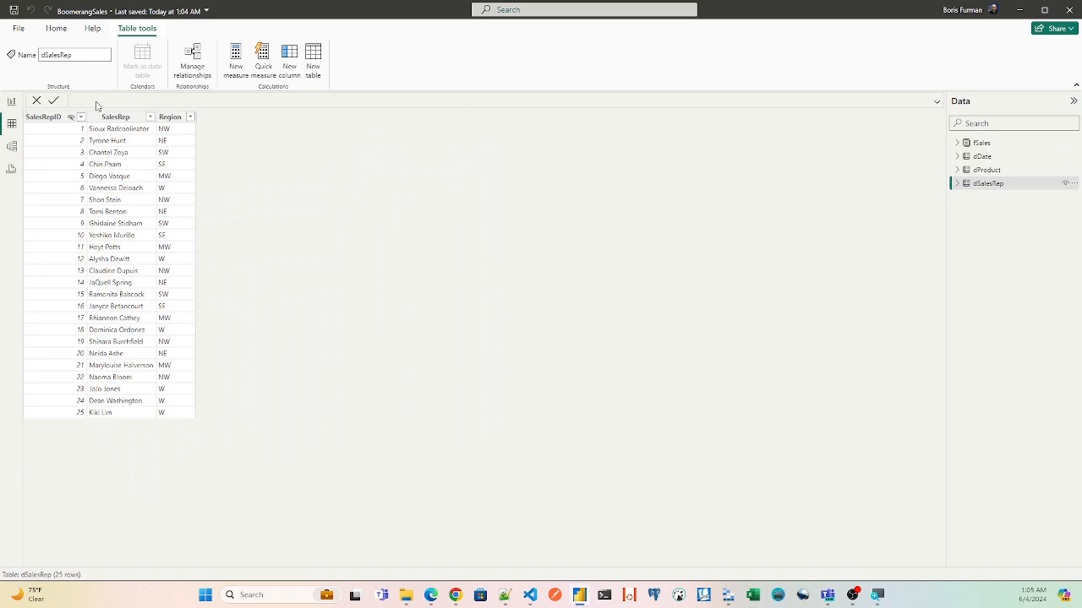
Step: Create a column chart of TotalSales by Year on Page 1, widen it and place it near the page's upper-left corner
click(11, 101)
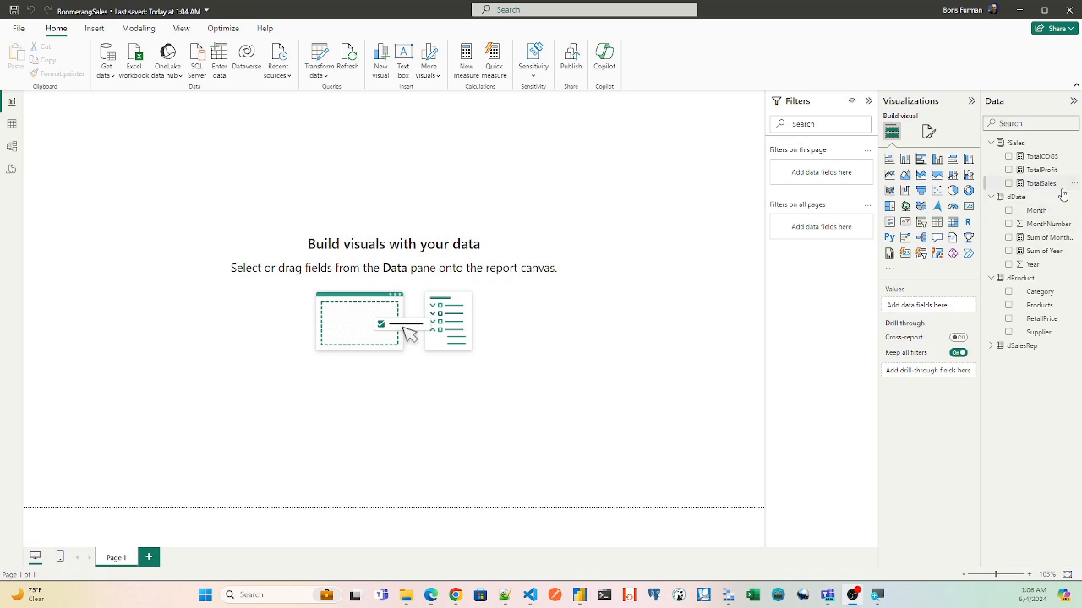
drag(1049, 188, 397, 176)
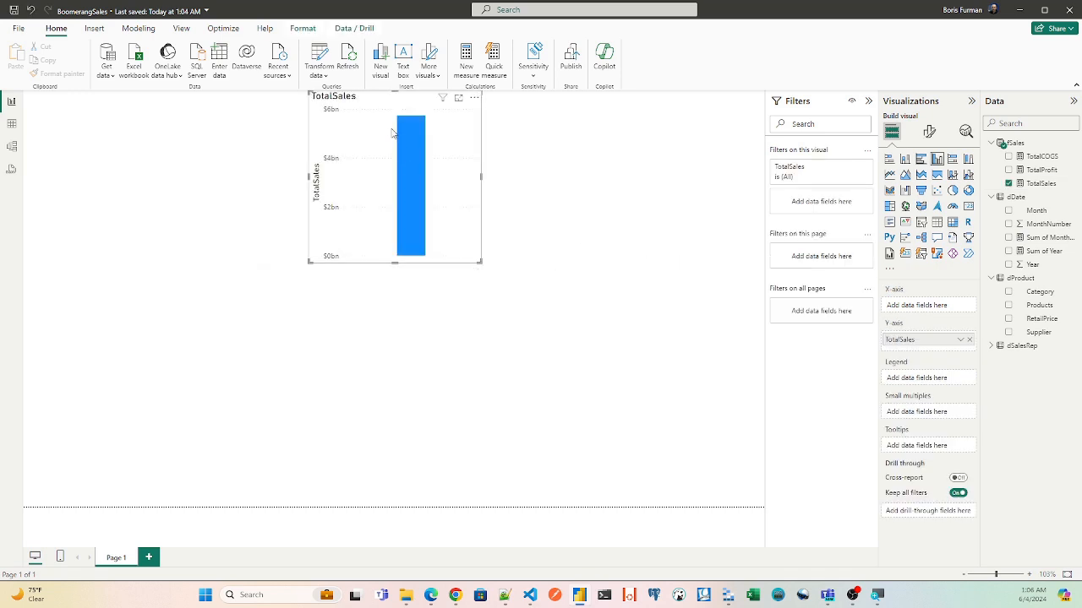
drag(390, 103, 315, 133)
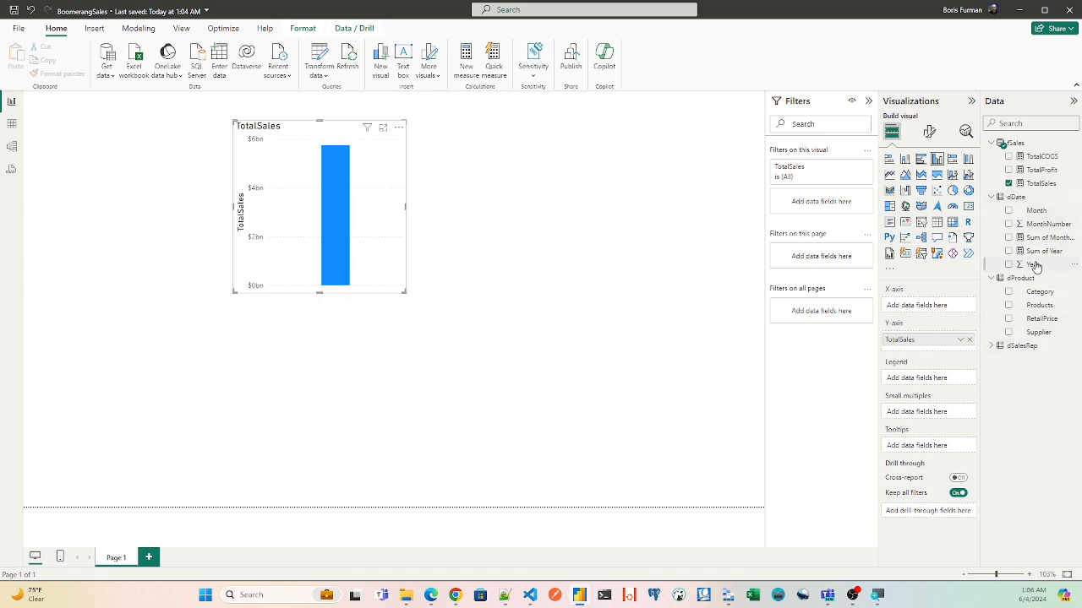
drag(1035, 266, 938, 305)
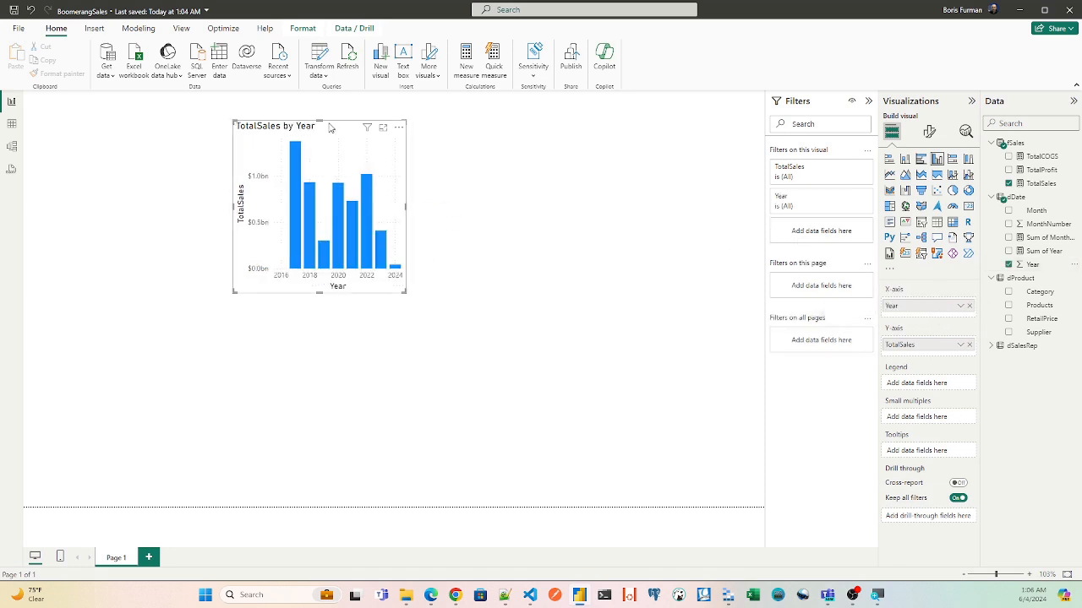
drag(323, 127, 225, 123)
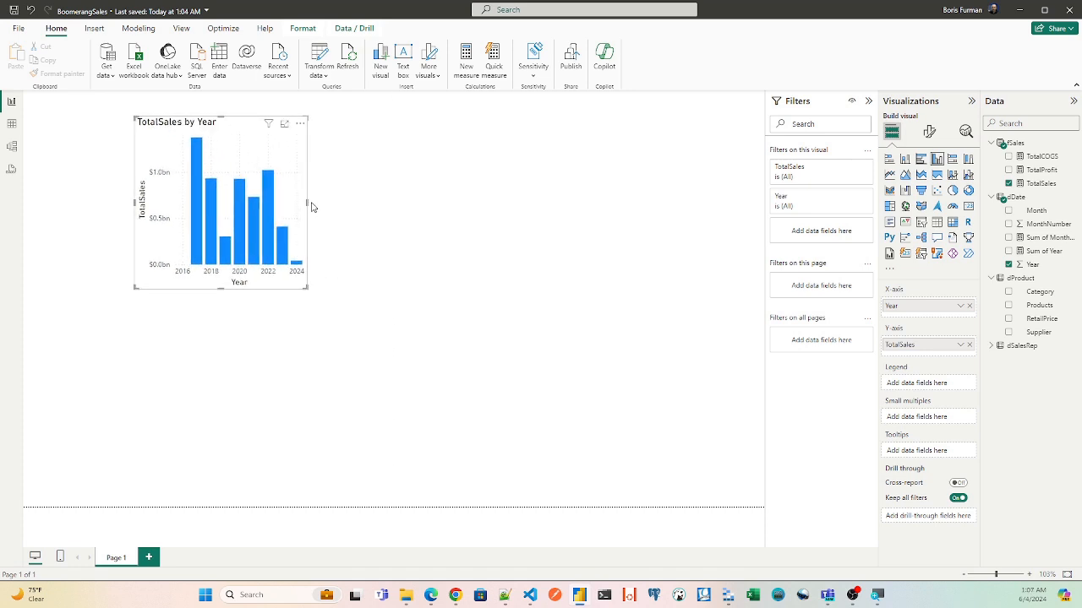
drag(308, 202, 400, 209)
drag(259, 127, 195, 124)
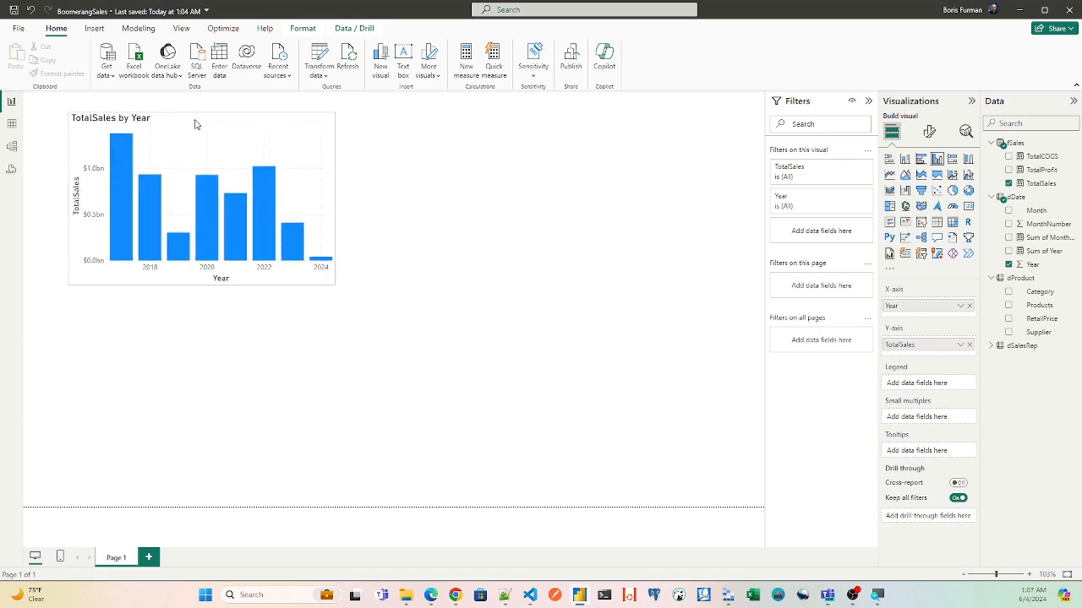
Step: Add a visual of TotalSales by Category beside the Year chart and convert it to a matrix
click(438, 178)
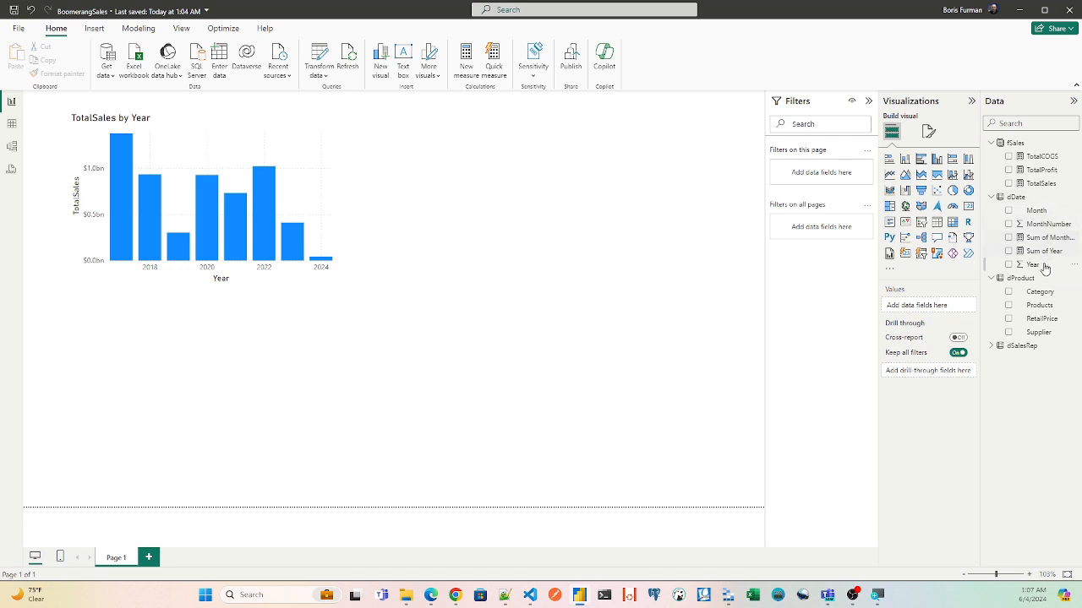
drag(1041, 184, 700, 193)
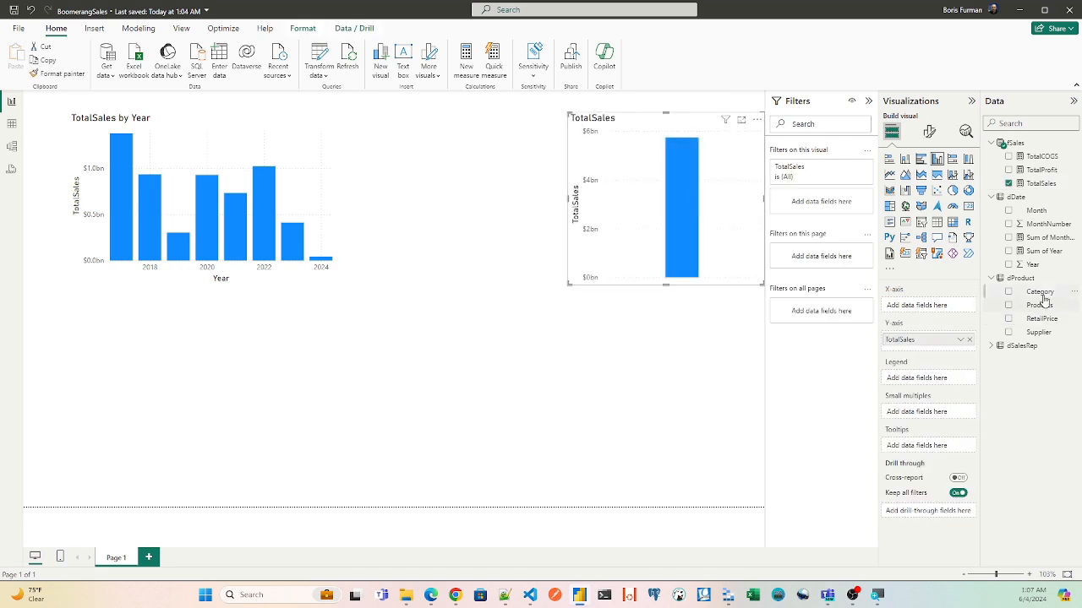
drag(1045, 295, 714, 258)
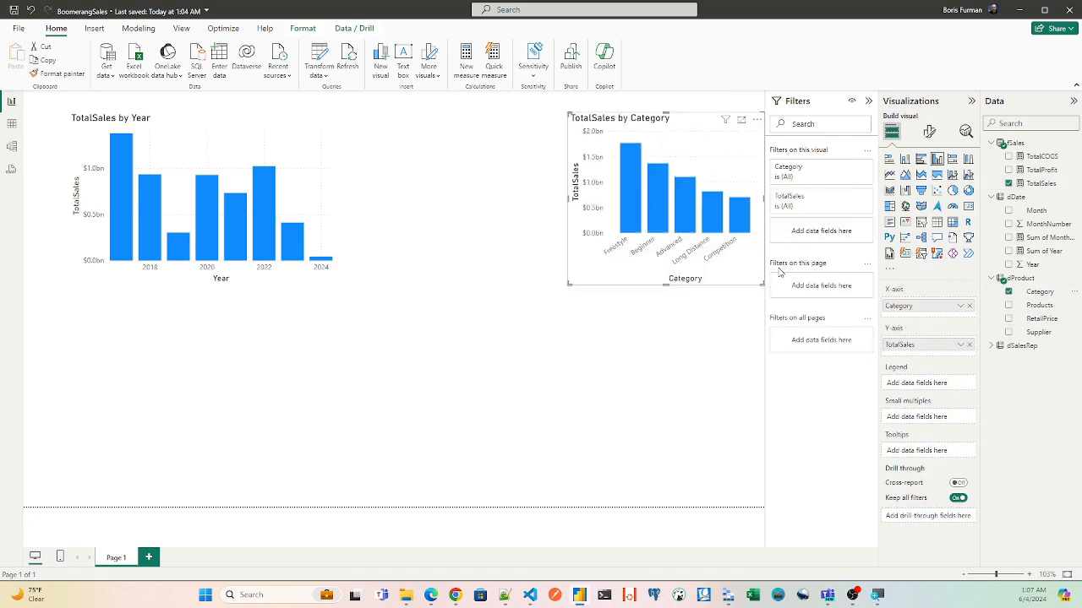
drag(707, 119, 637, 122)
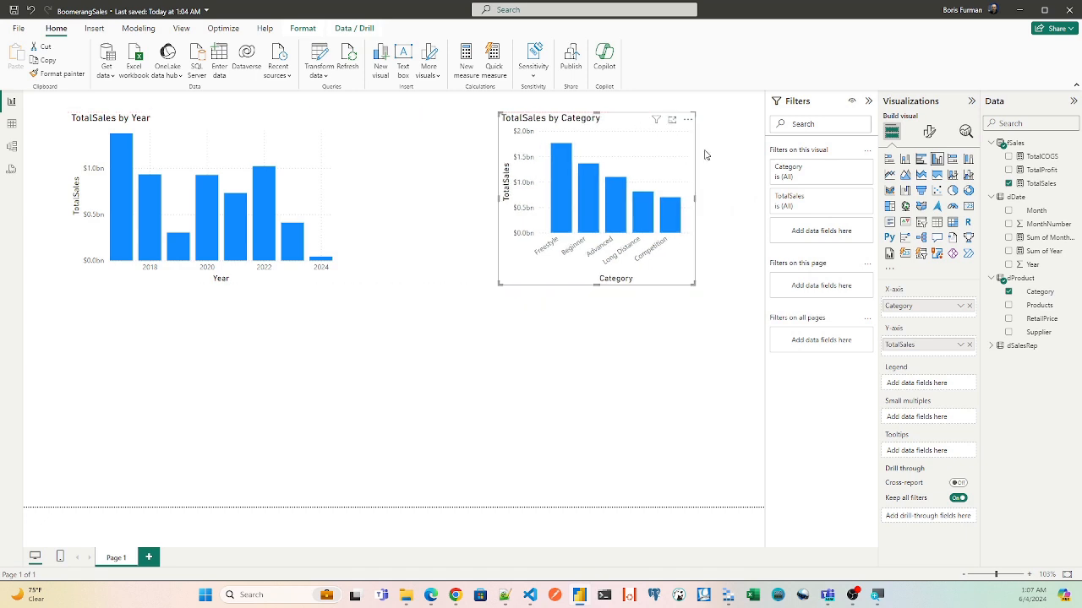
click(953, 222)
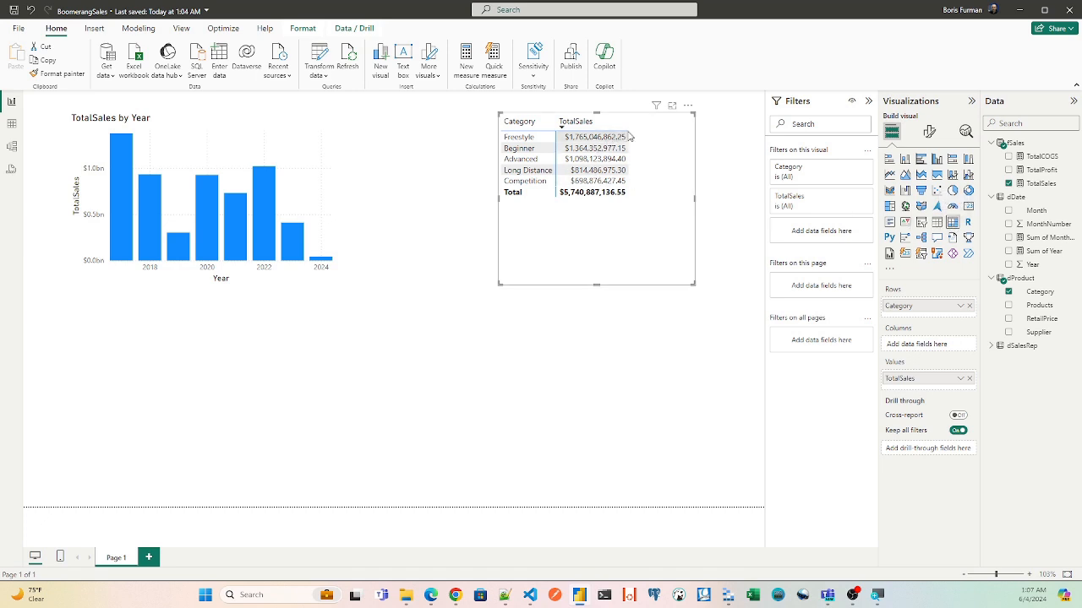
Step: Widen the matrix's TotalSales column and add Products below Category in its rows, briefly expanding and collapsing Competition
click(627, 123)
drag(628, 123, 692, 126)
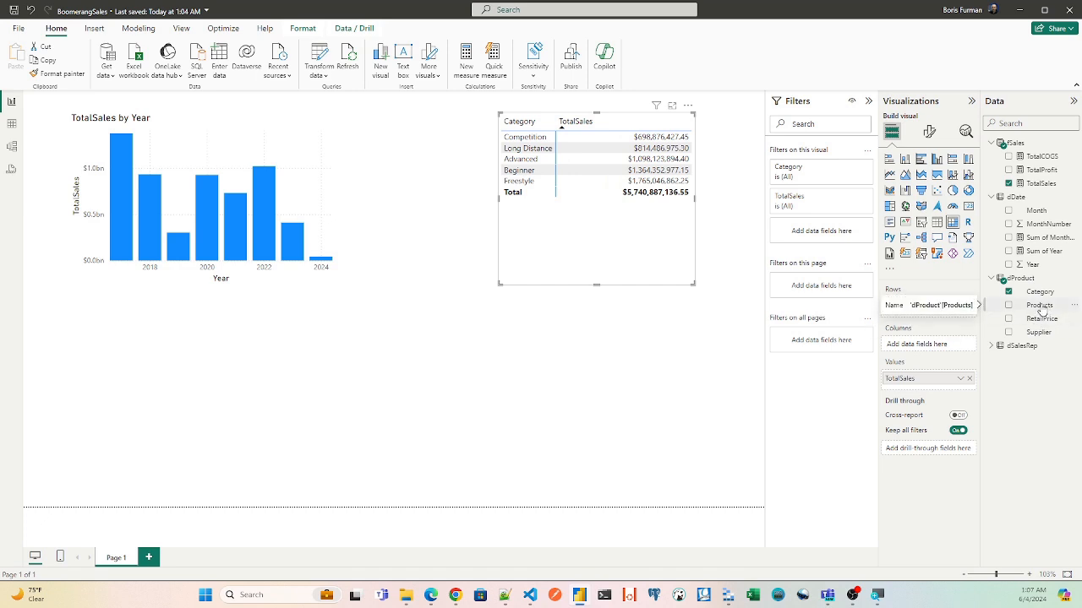
drag(1041, 311, 934, 314)
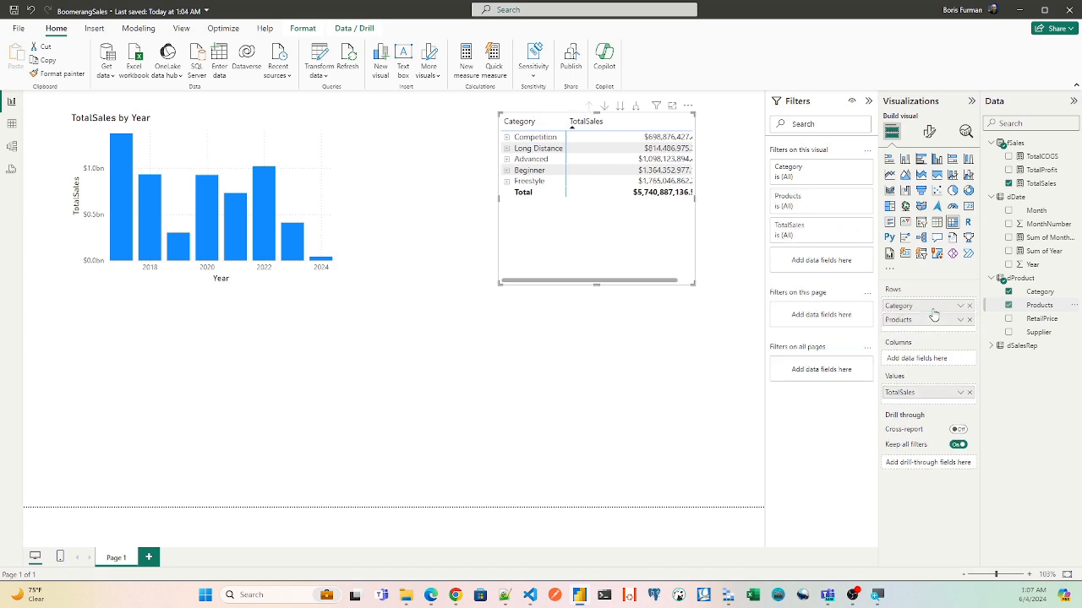
click(507, 137)
click(508, 139)
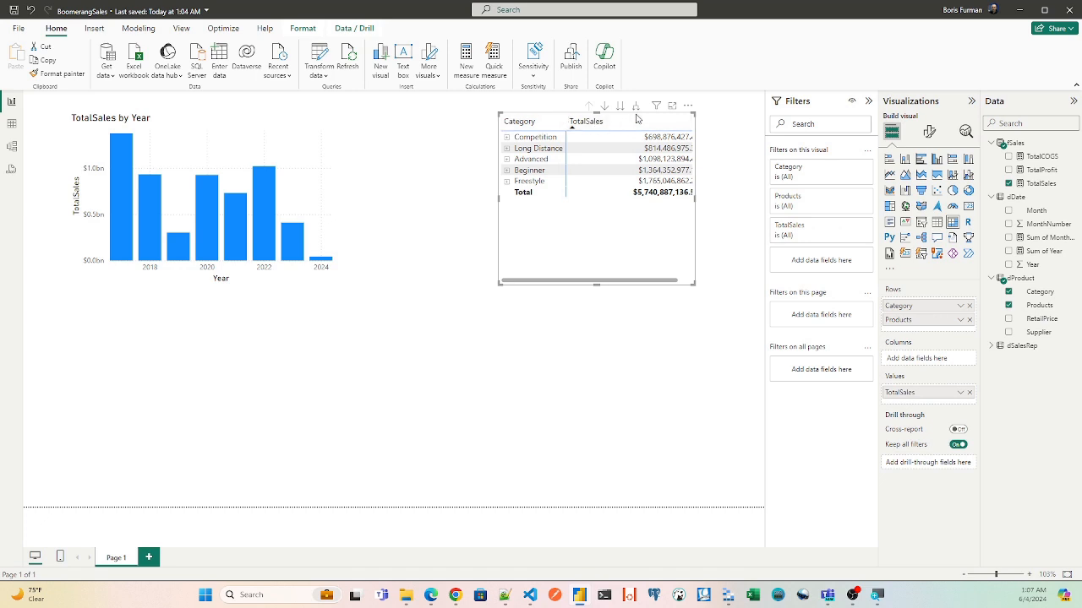
Step: Widen the matrix and its TotalSales column, sort it by TotalSales descending, and move it closer to the Year chart
drag(635, 120, 539, 129)
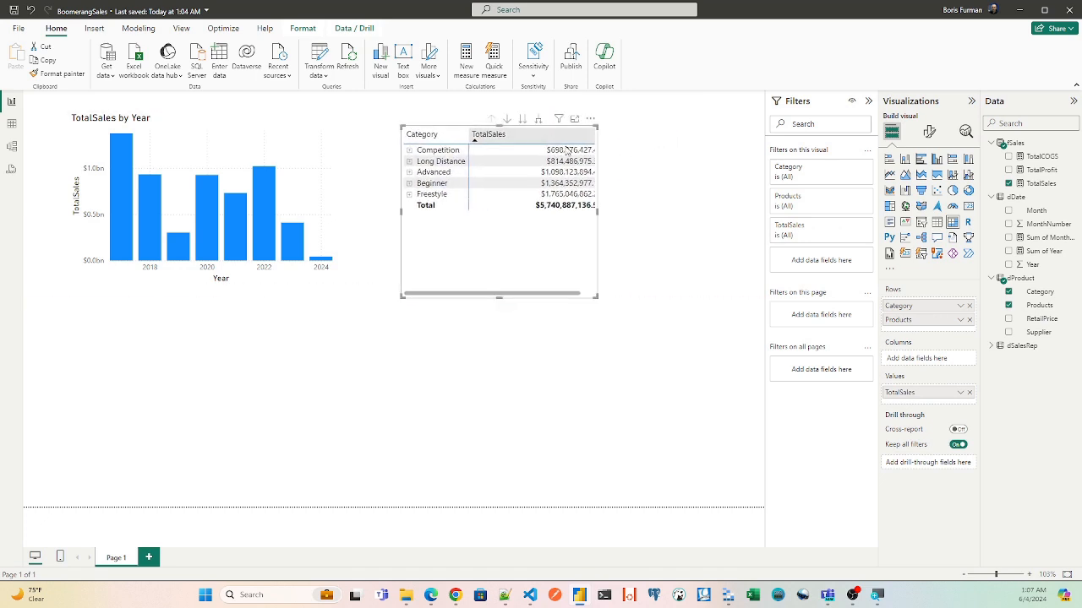
drag(596, 210, 709, 217)
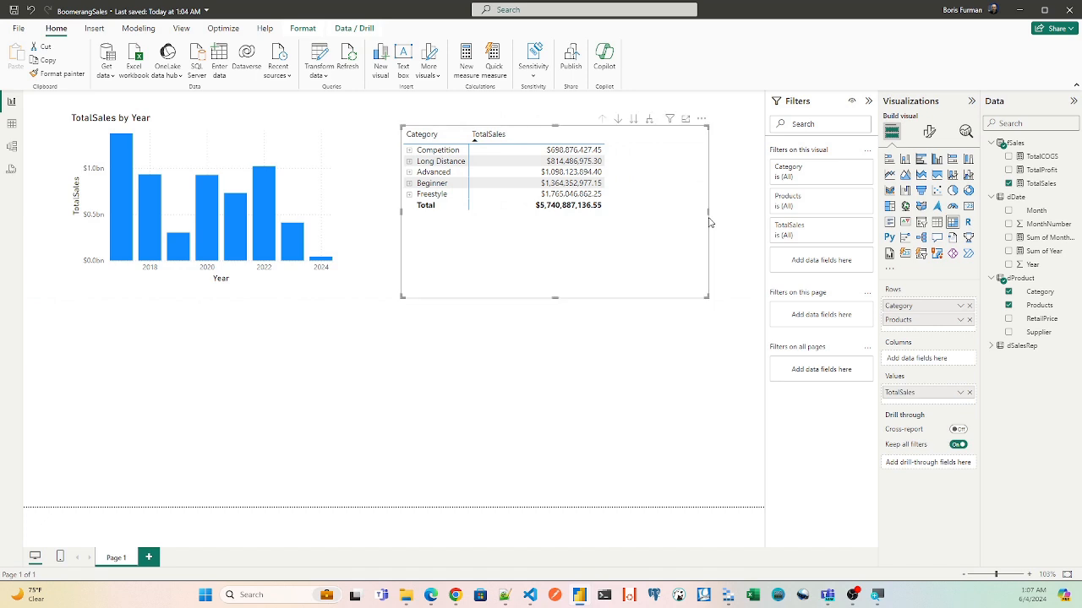
click(593, 138)
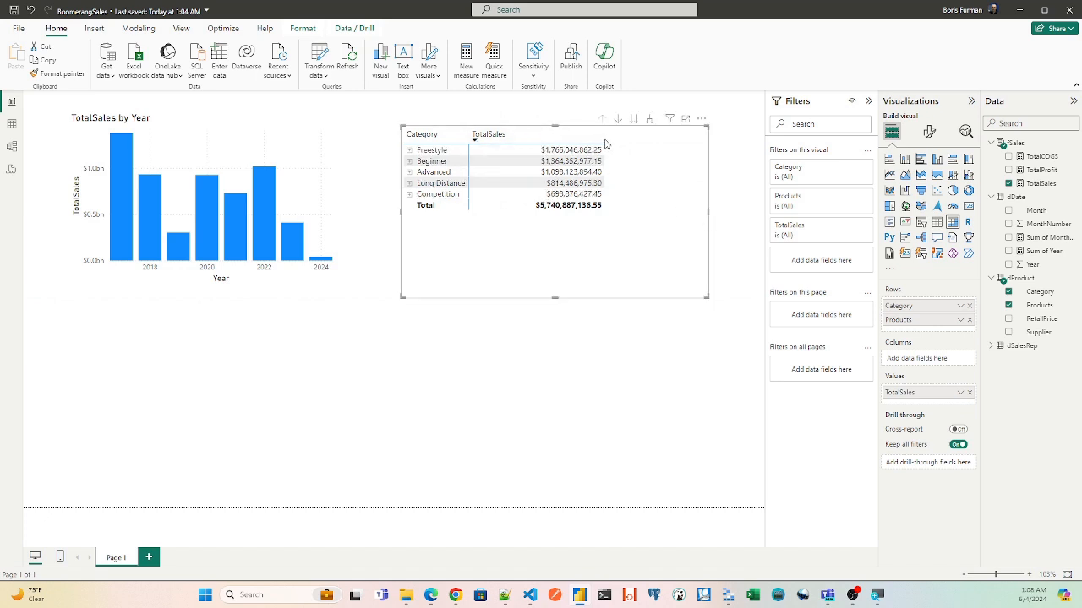
drag(603, 141, 684, 158)
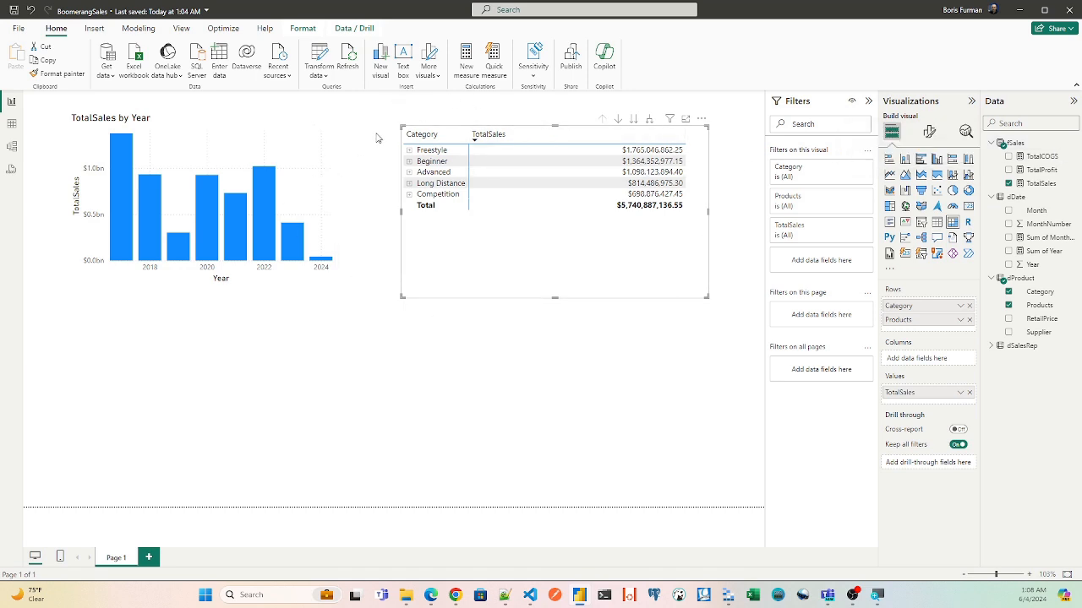
drag(510, 132, 508, 125)
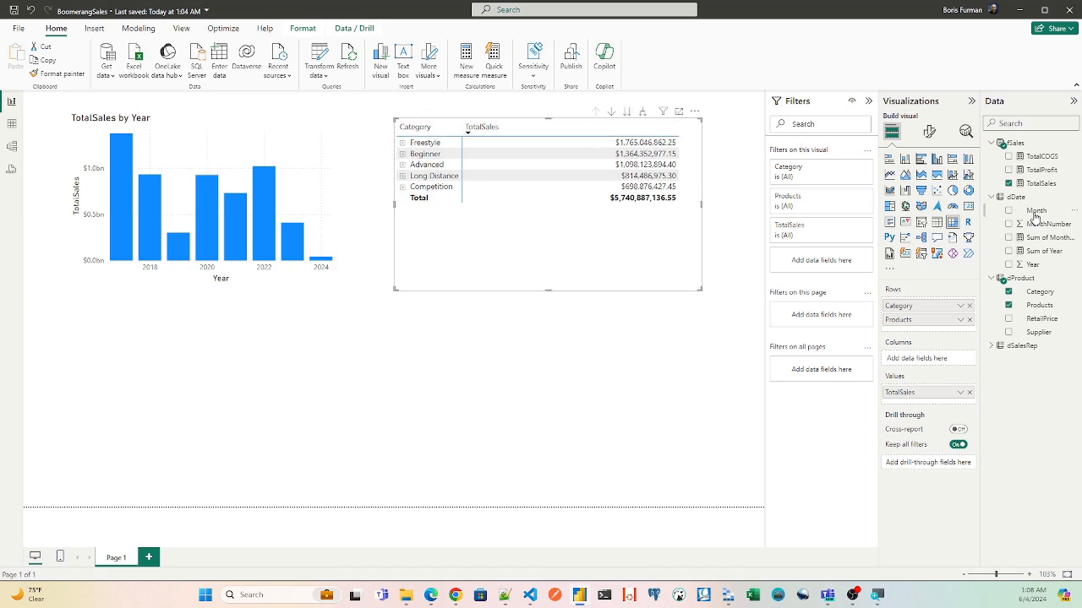